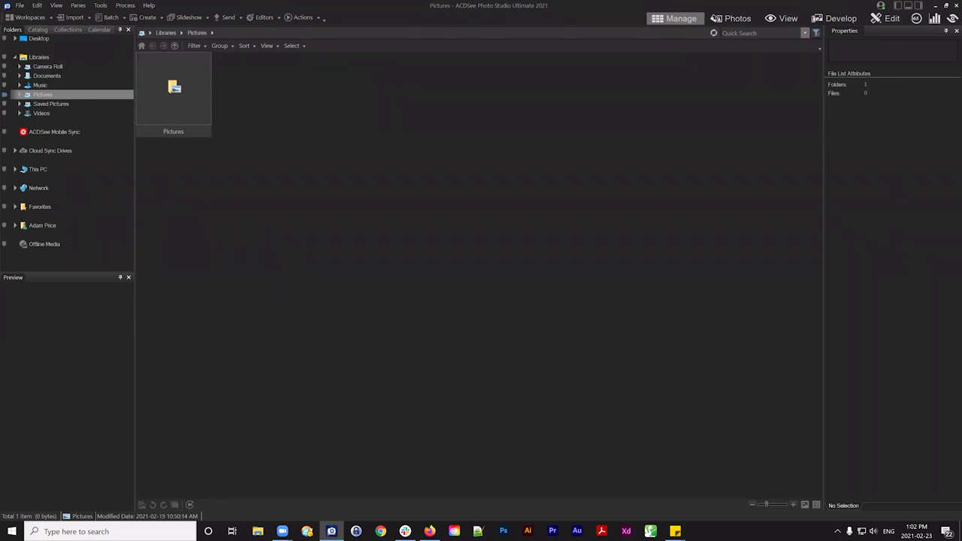
# Step: Open the Workshop Feb 23 folder inside 01 - Compositions in the Pictures library
pyautogui.click(429, 531)
pyautogui.doubleClick(186, 72)
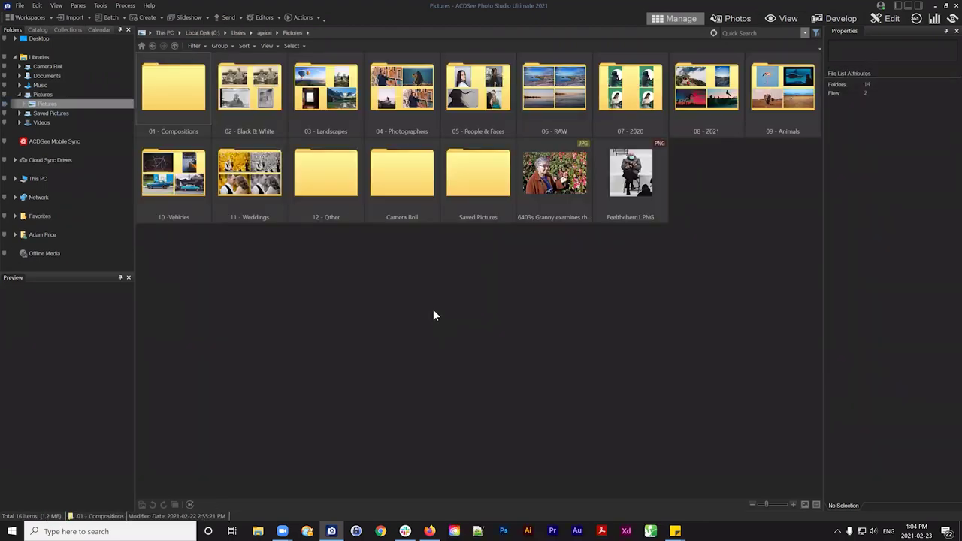
pyautogui.doubleClick(154, 93)
pyautogui.scroll(-3, 757, 210)
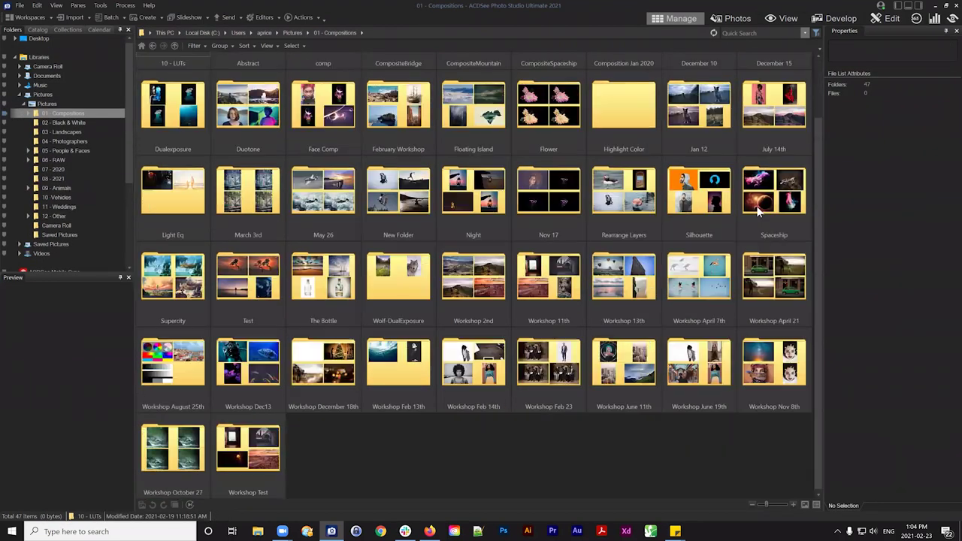
pyautogui.click(534, 388)
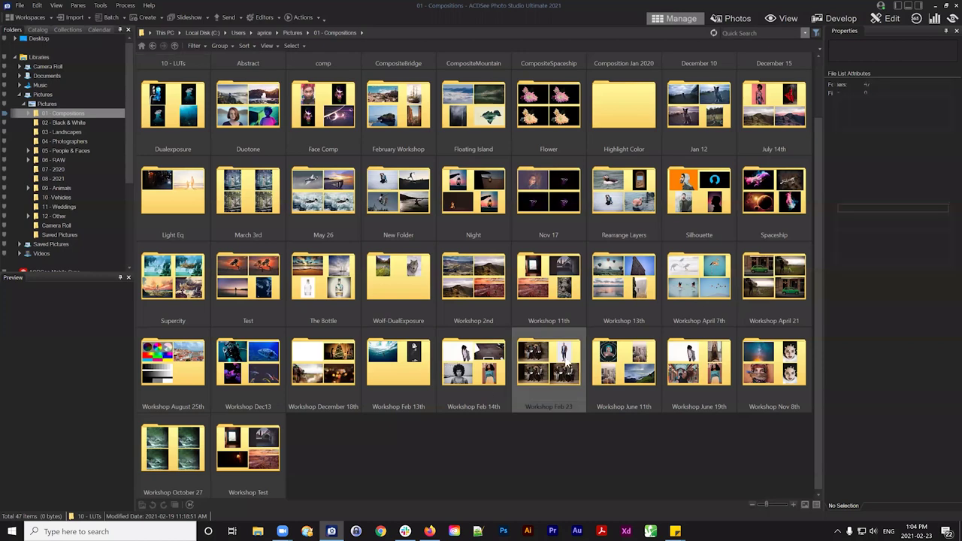
pyautogui.doubleClick(533, 387)
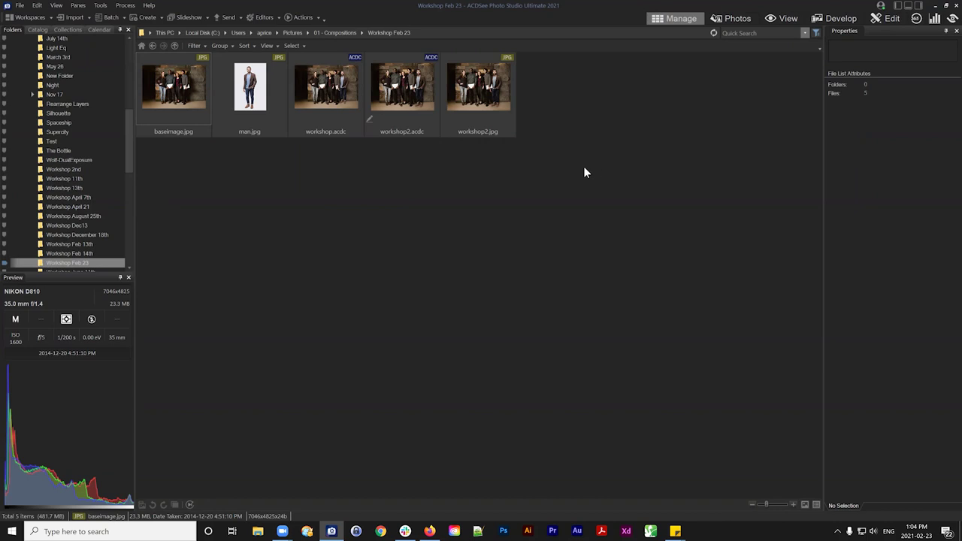
# Step: Switch the folder's contents to Filmstrip view with baseimage.jpg selected
pyautogui.click(192, 88)
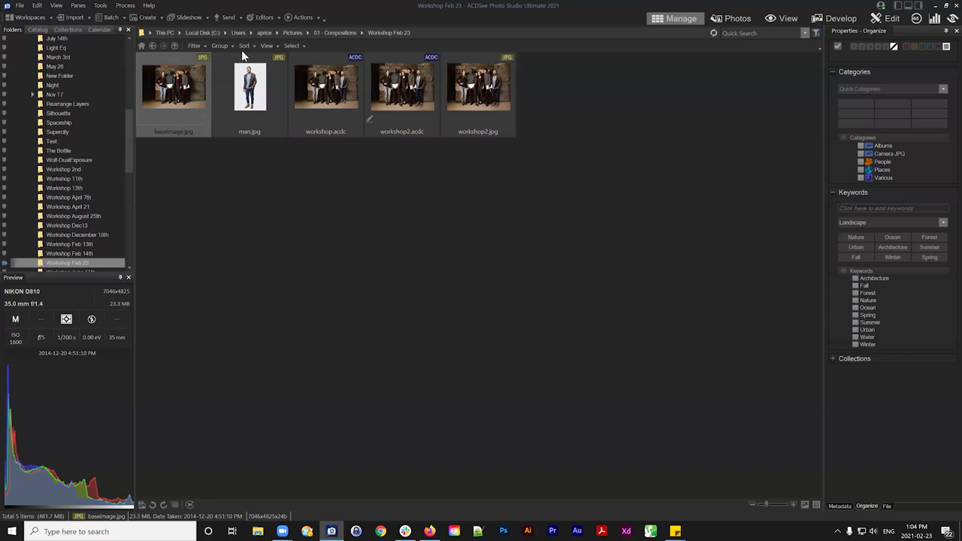
pyautogui.click(269, 46)
pyautogui.click(285, 68)
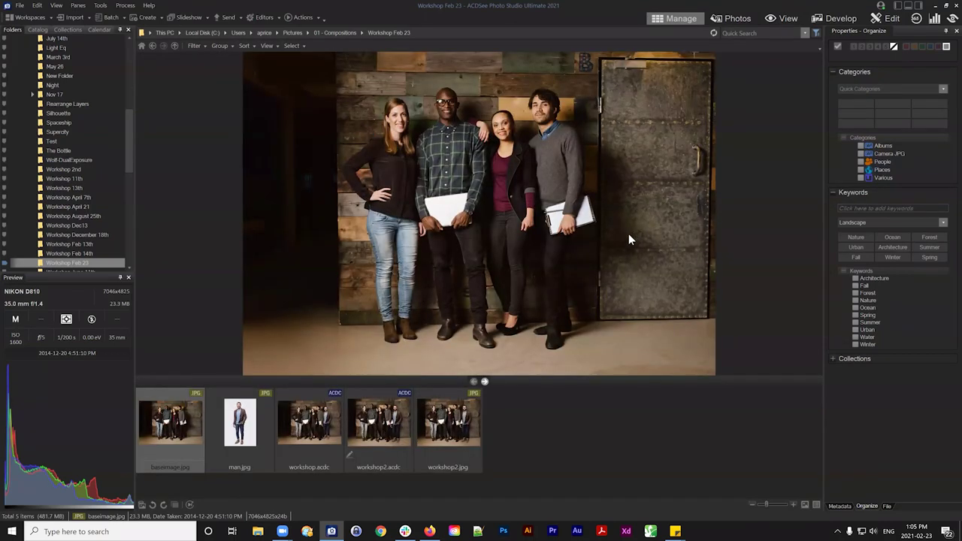
# Step: Preview man.jpg, baseimage.jpg, workshop.acdc and workshop2.acdc to compare the source photos with the finished composite
pyautogui.click(241, 426)
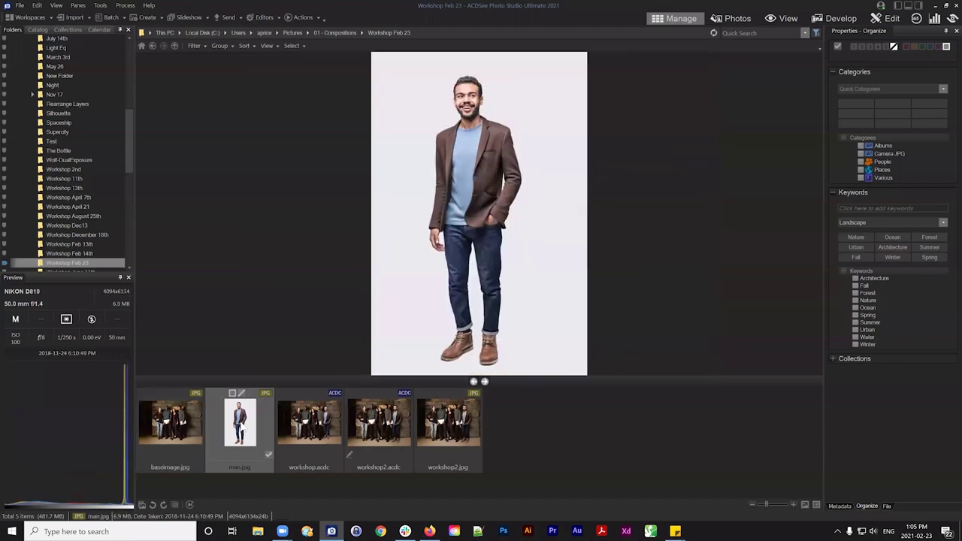
pyautogui.click(179, 426)
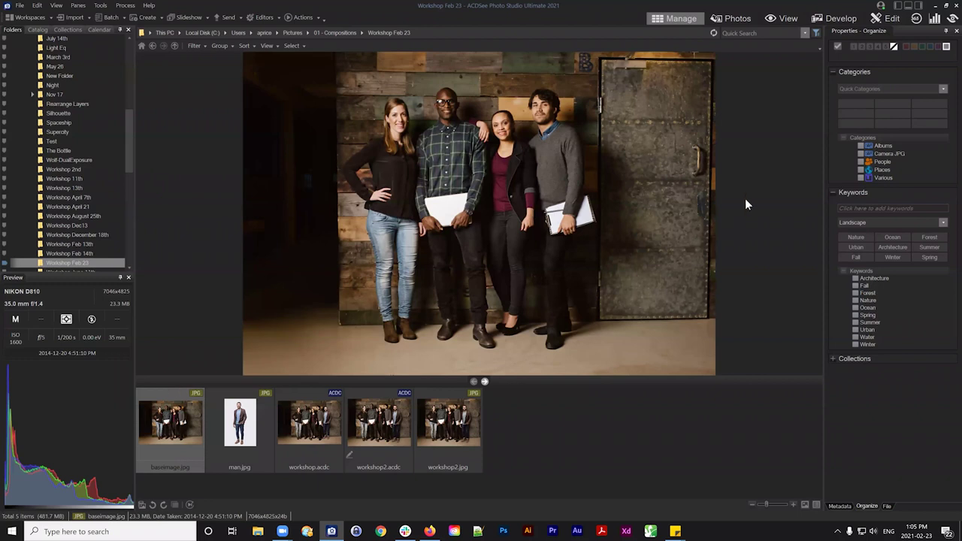
pyautogui.click(317, 427)
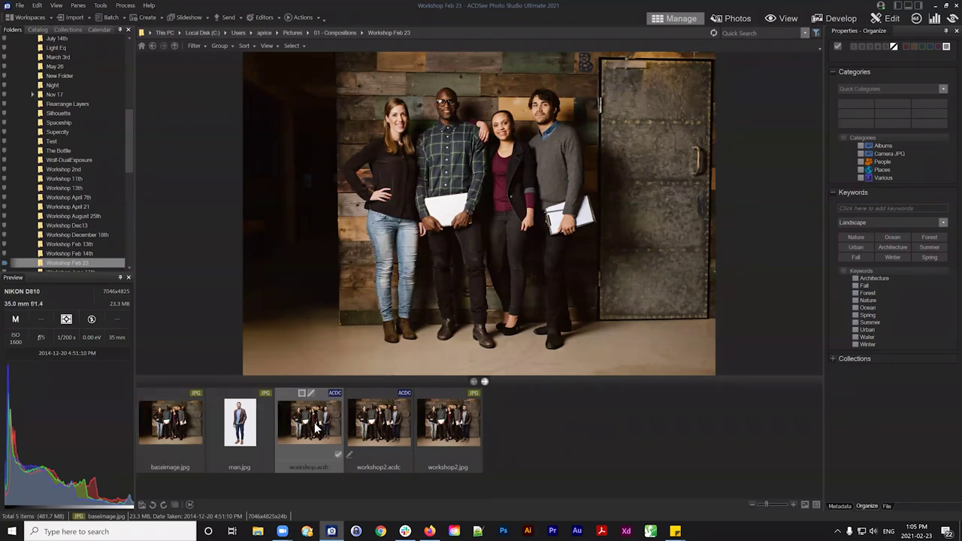
pyautogui.click(372, 406)
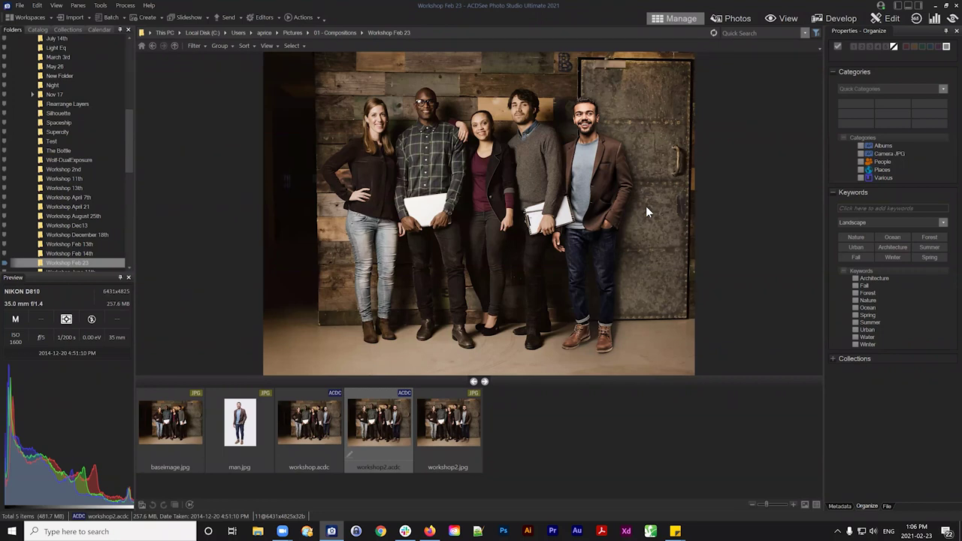
# Step: Open baseimage.jpg in Edit mode
pyautogui.press('Home')
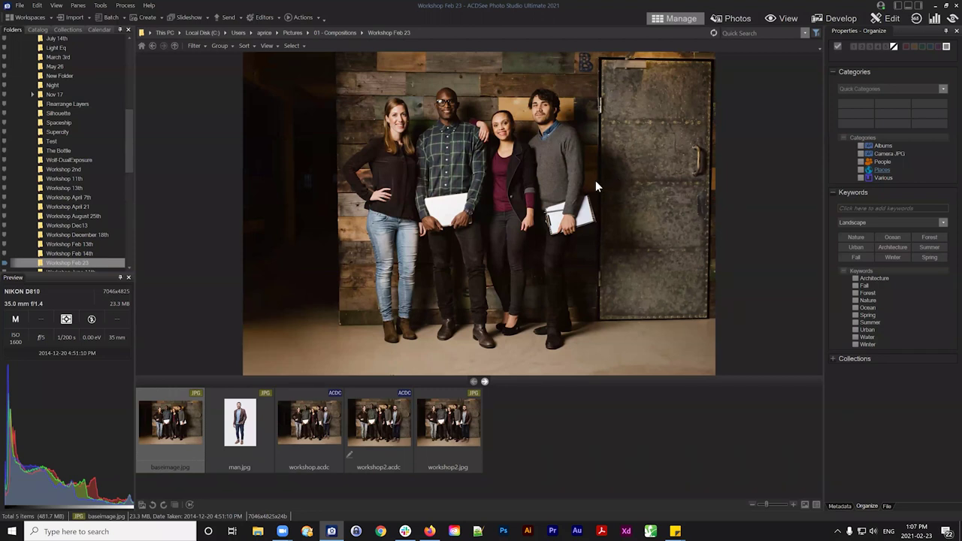
pyautogui.click(876, 17)
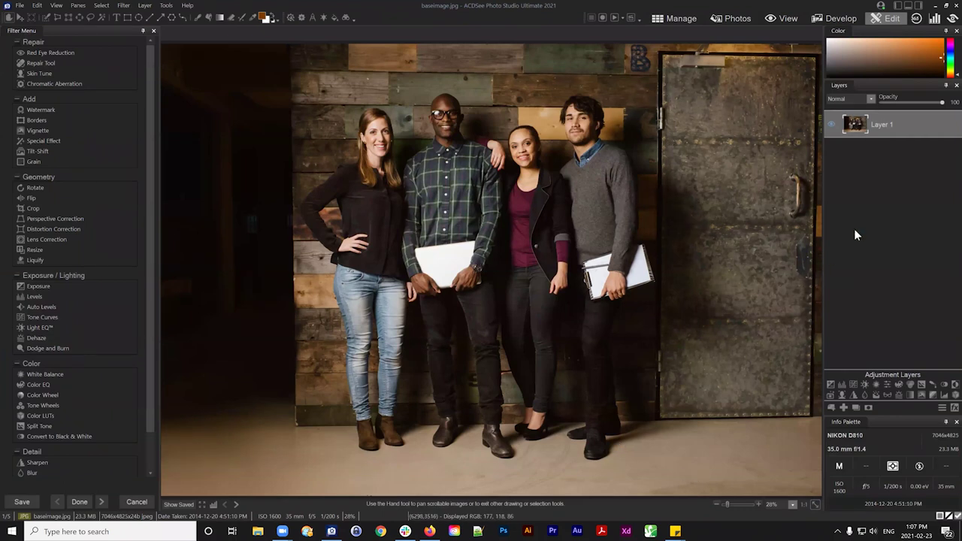
pyautogui.moveTo(901, 121); pyautogui.dragTo(906, 132)
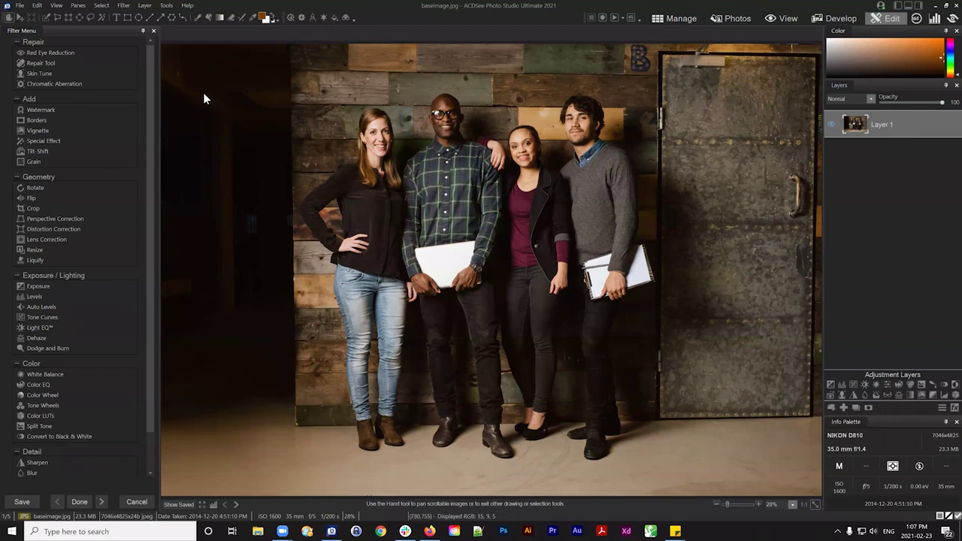
# Step: Show the Filmstrip pane in the image editor
pyautogui.click(101, 6)
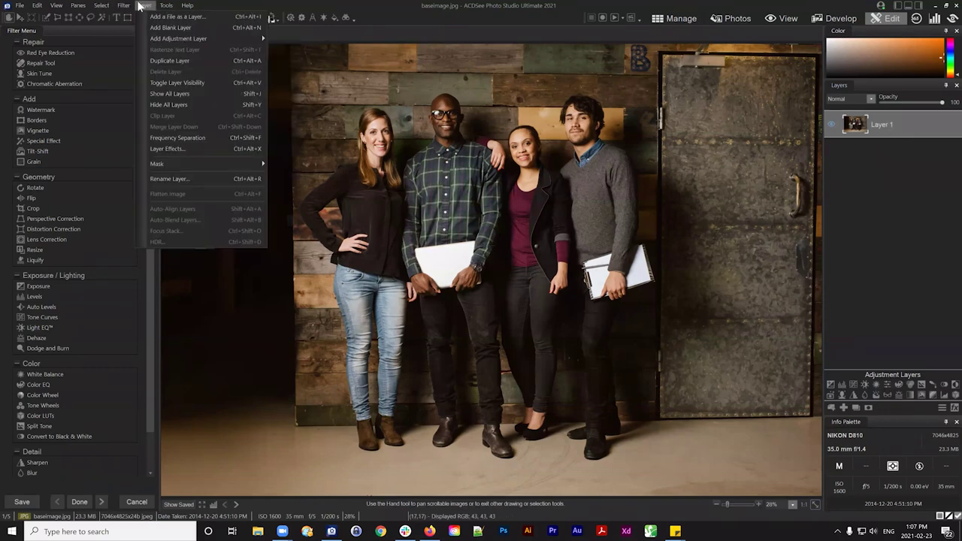
pyautogui.moveTo(78, 5)
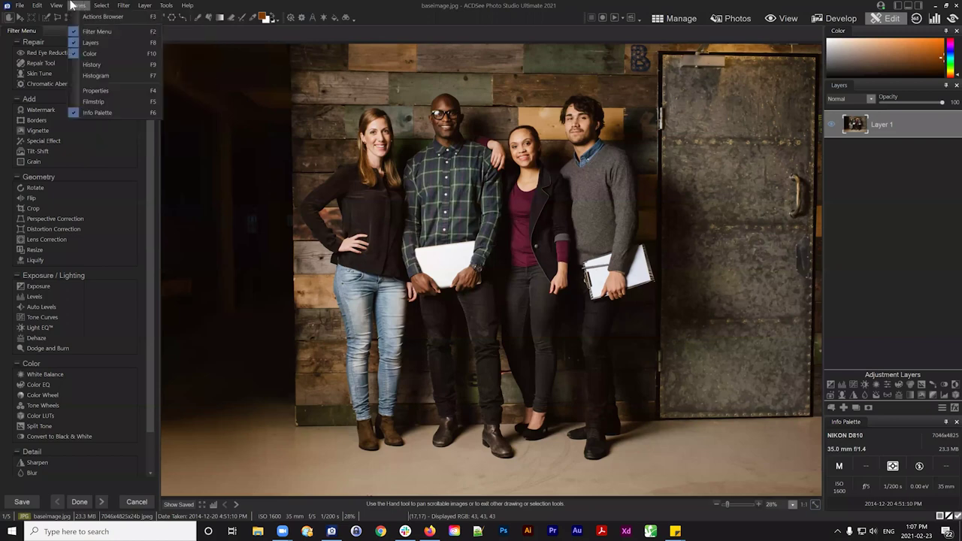
pyautogui.click(106, 101)
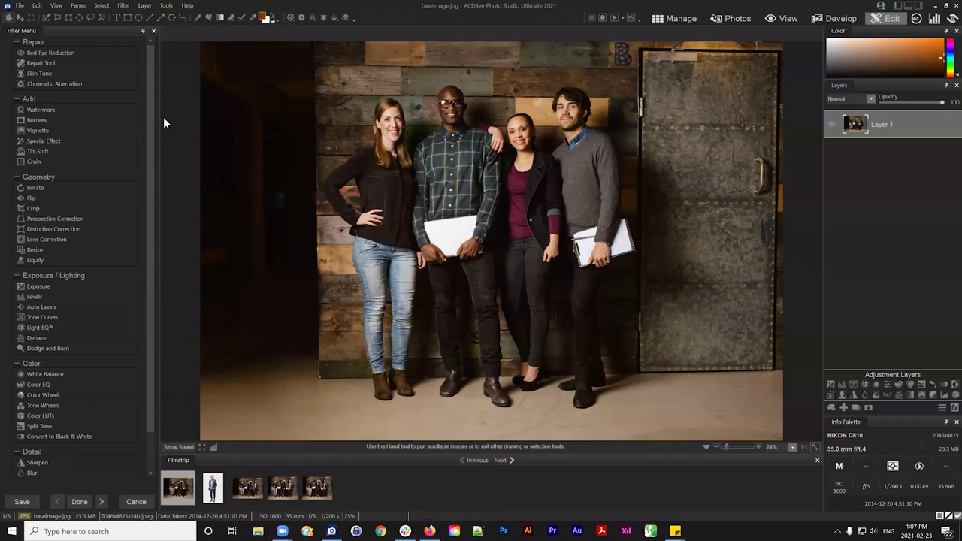
pyautogui.click(80, 6)
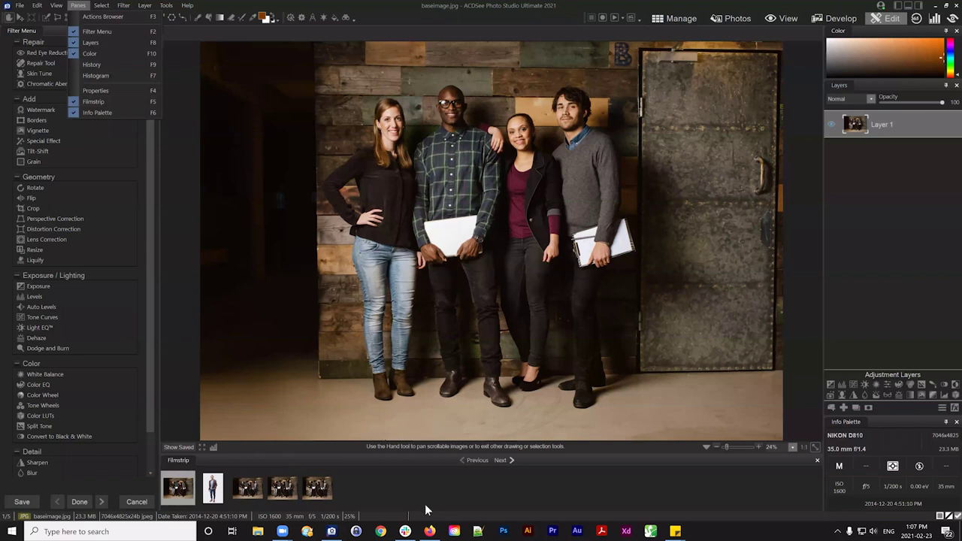
pyautogui.click(390, 484)
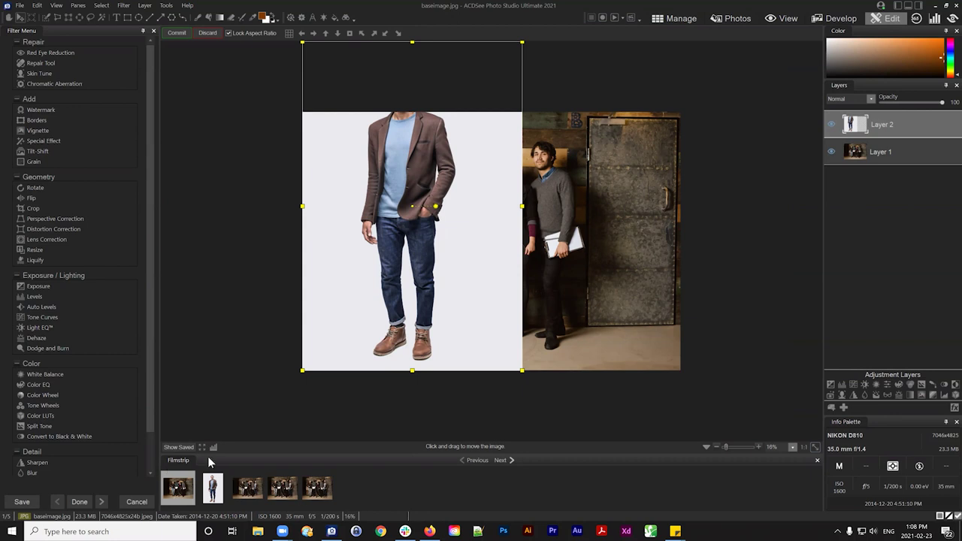
# Step: Commit the man photo layer over the middle of the group photo and delete that layer
pyautogui.moveTo(476, 205); pyautogui.dragTo(571, 240)
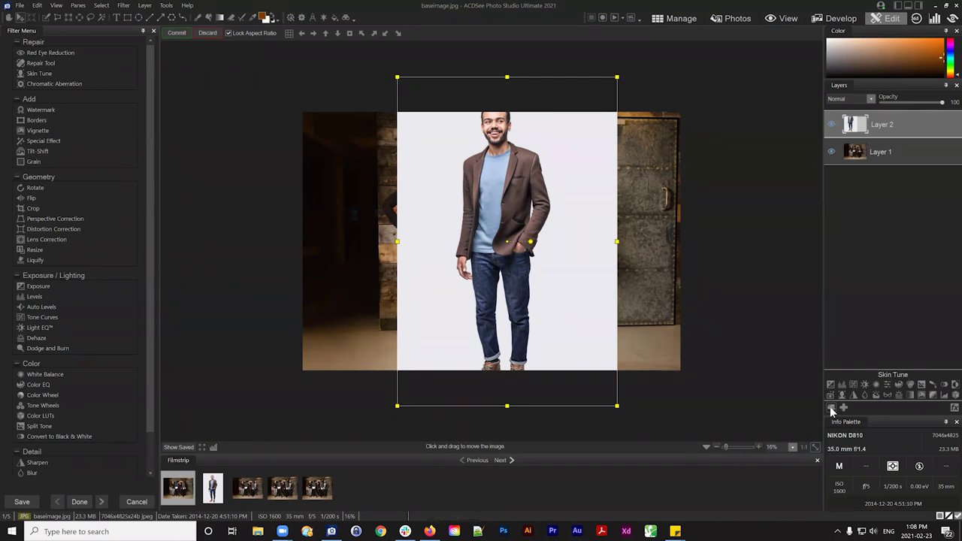
pyautogui.click(178, 33)
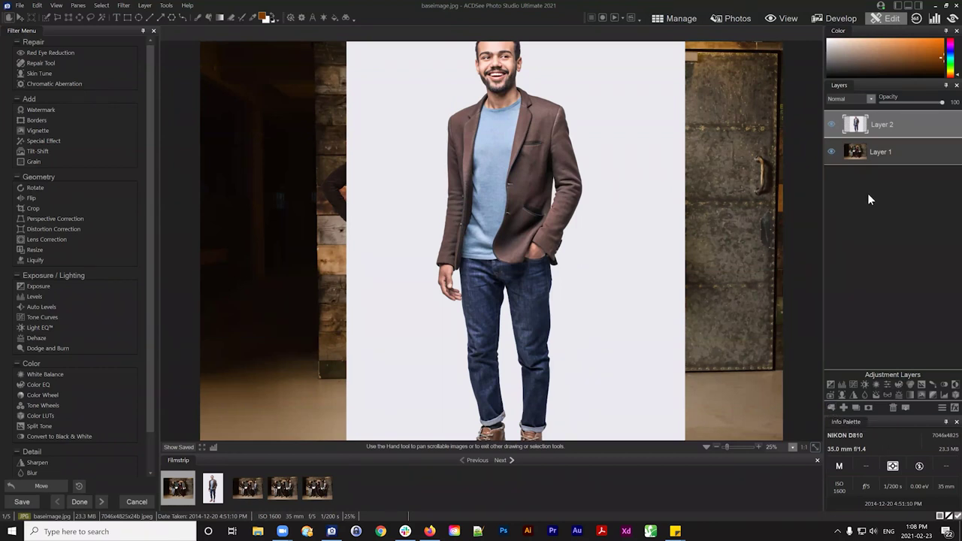
pyautogui.click(892, 408)
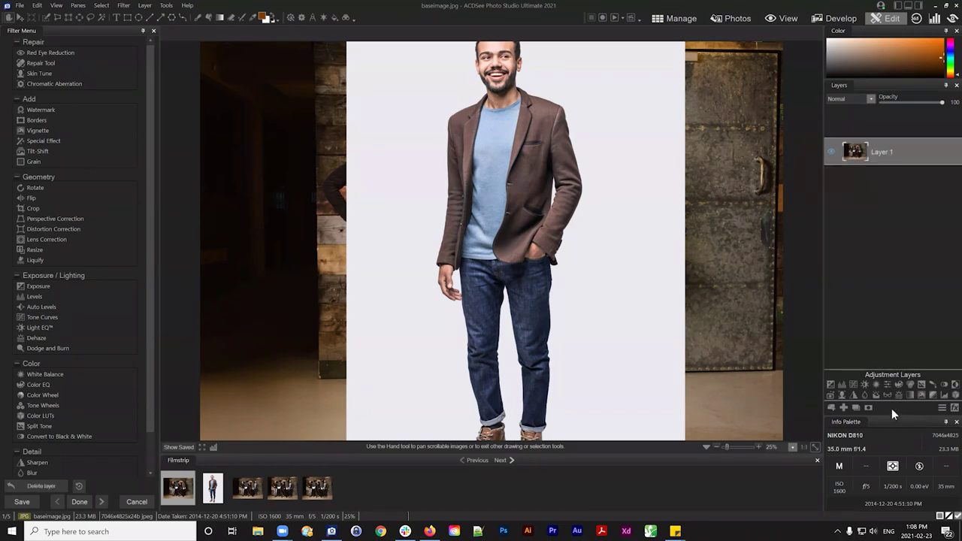
# Step: Import man.jpg from the Workshop Feb 23 folder as a new layer and move it towards the metal door
pyautogui.click(831, 407)
pyautogui.click(427, 94)
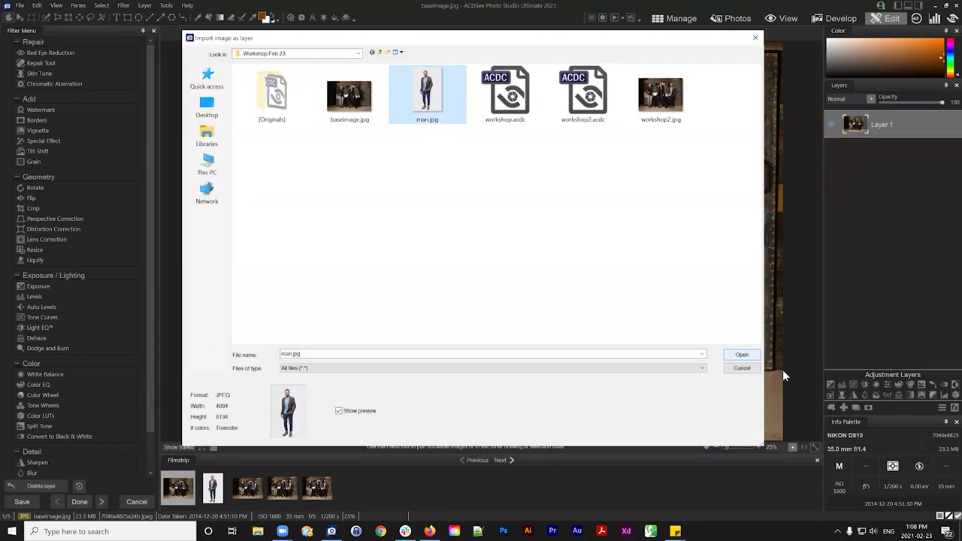
pyautogui.click(742, 354)
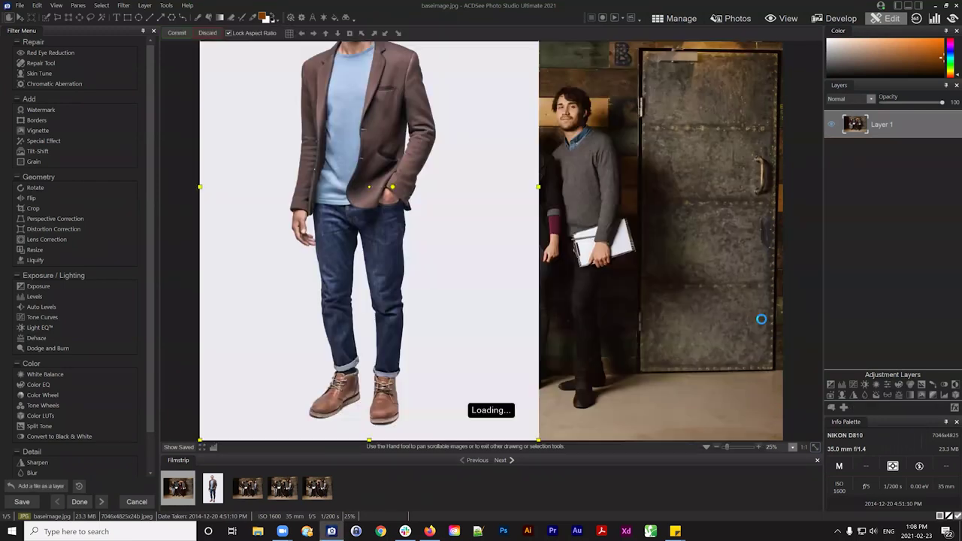
pyautogui.moveTo(432, 151); pyautogui.dragTo(584, 172)
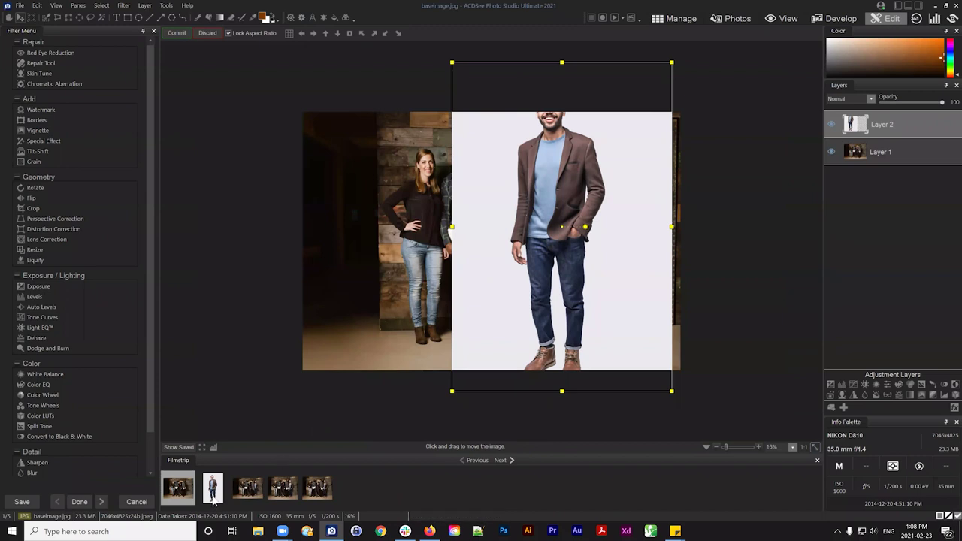
# Step: Lower the man layer's opacity to 70 and scale it down to roughly the group's height in front of the door
pyautogui.click(912, 120)
pyautogui.moveTo(942, 102); pyautogui.dragTo(925, 105)
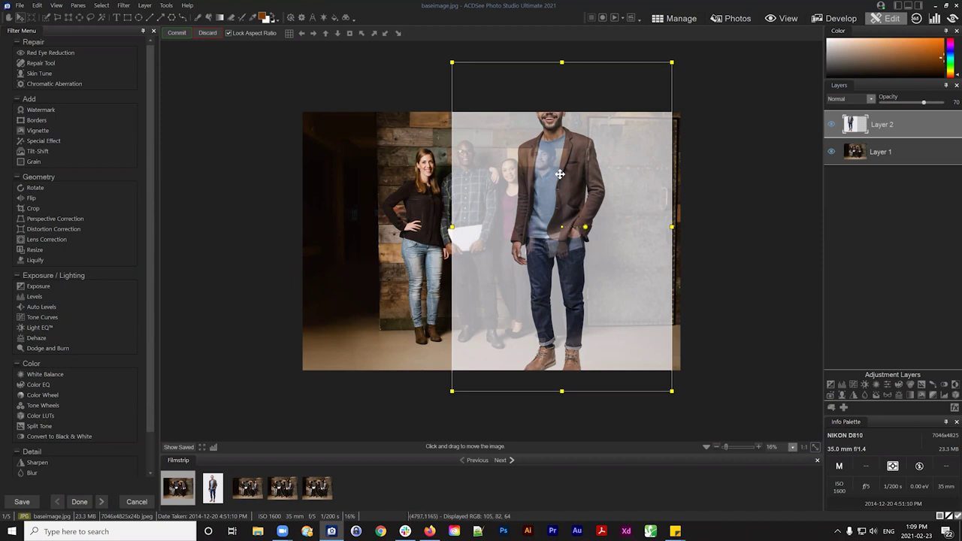
pyautogui.moveTo(452, 63); pyautogui.dragTo(538, 175)
pyautogui.moveTo(620, 255); pyautogui.dragTo(620, 211)
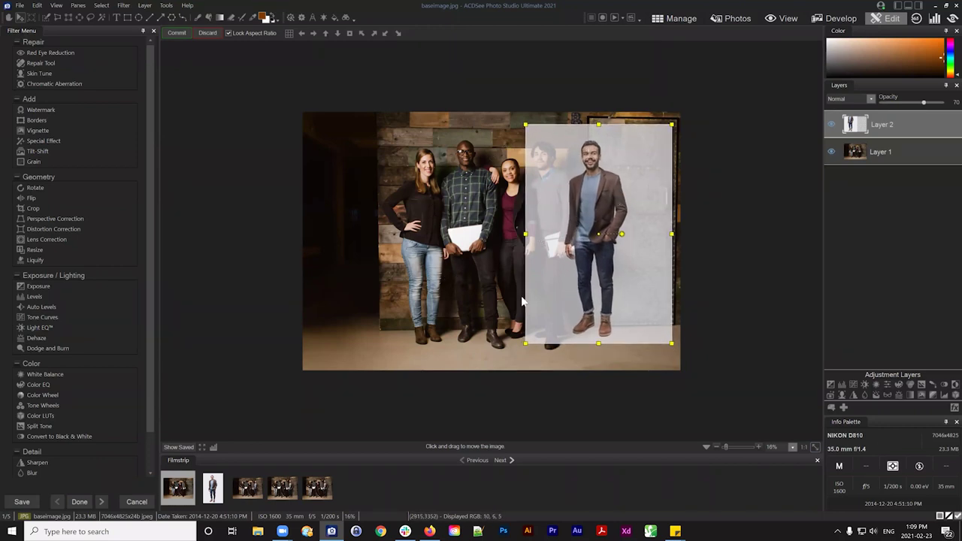
# Step: Fine-tune the man layer's size and position so he stands beside the group at matching height, with opacity at 72
pyautogui.moveTo(671, 344); pyautogui.dragTo(676, 349)
pyautogui.moveTo(572, 215); pyautogui.dragTo(573, 221)
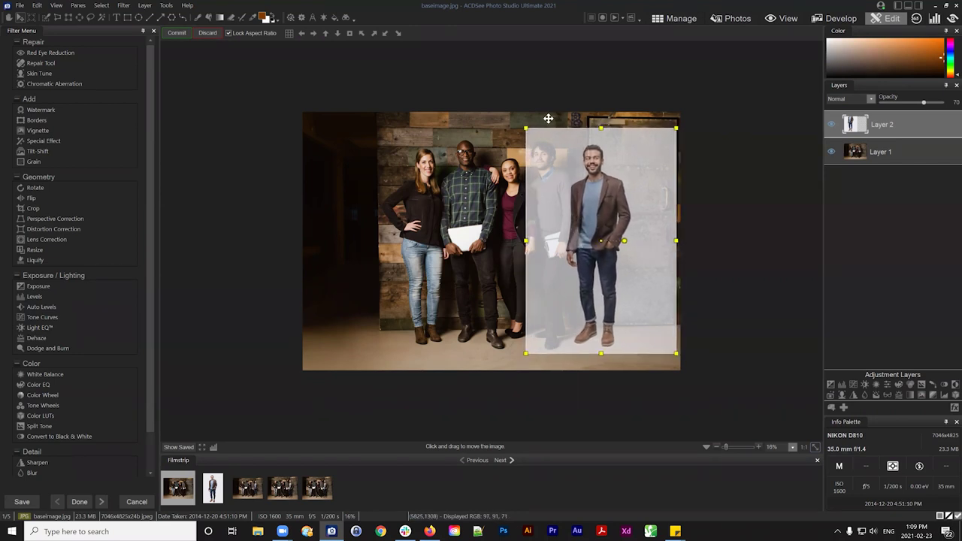
pyautogui.moveTo(526, 127); pyautogui.dragTo(527, 126)
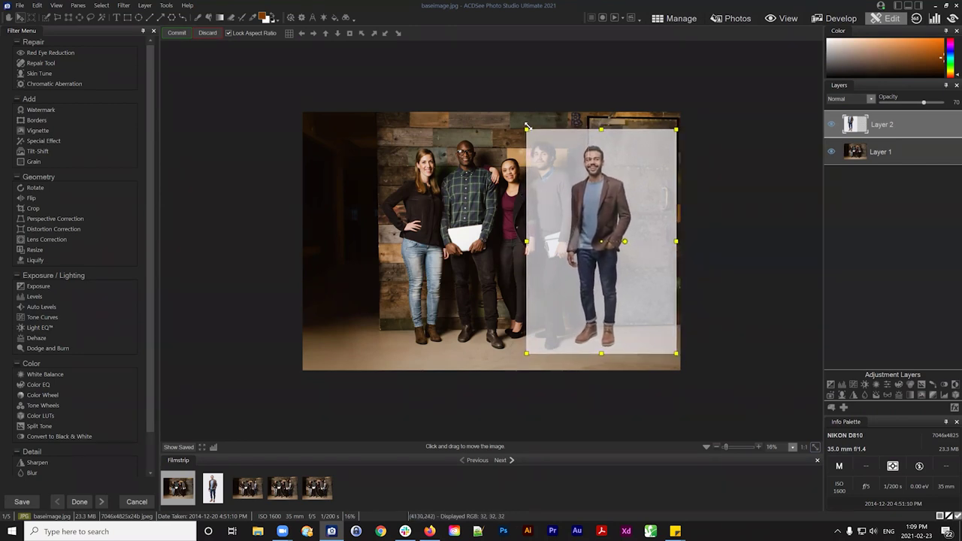
pyautogui.moveTo(635, 191); pyautogui.dragTo(628, 205)
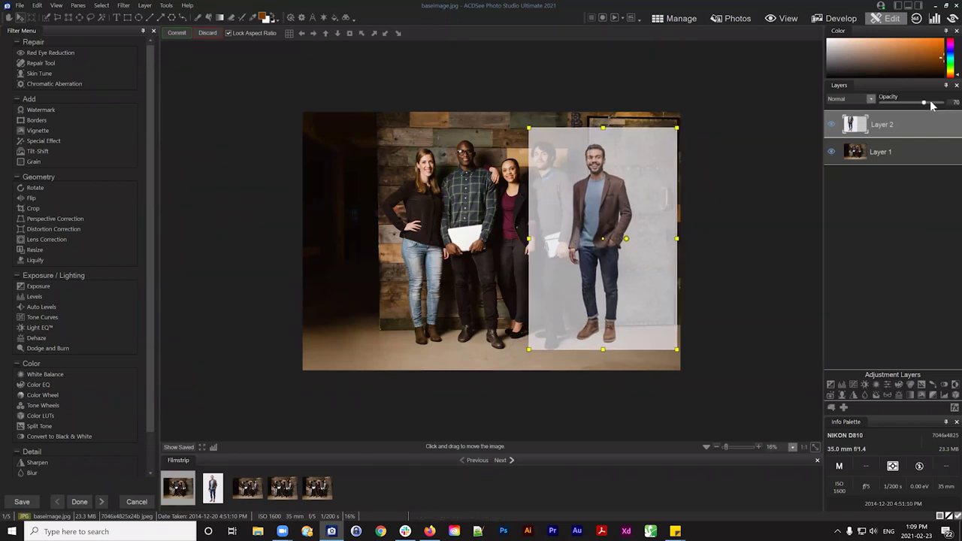
pyautogui.moveTo(932, 106)
pyautogui.mouseDown()
pyautogui.moveTo(911, 104)
pyautogui.moveTo(924, 104)
pyautogui.mouseUp()
pyautogui.moveTo(625, 229); pyautogui.dragTo(618, 231)
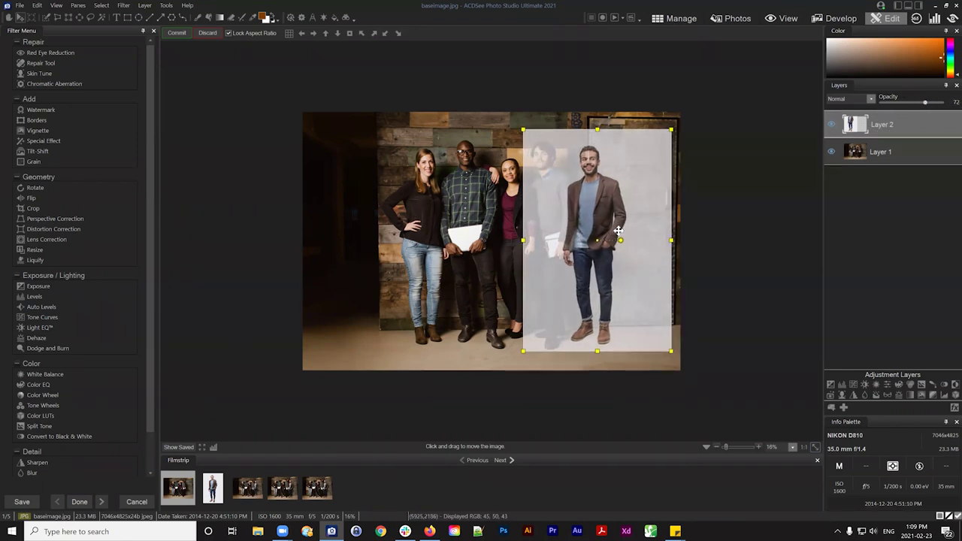
pyautogui.moveTo(522, 129); pyautogui.dragTo(520, 125)
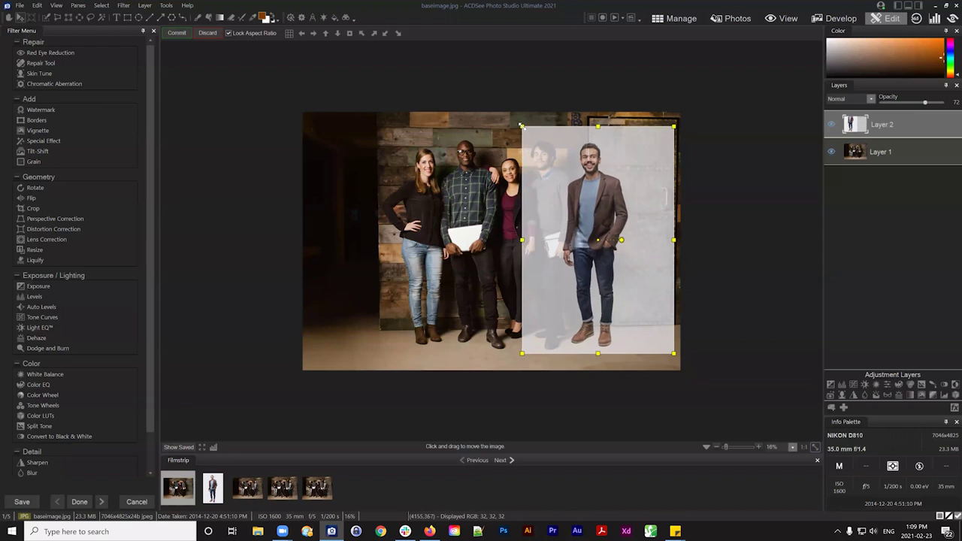
pyautogui.moveTo(593, 168); pyautogui.dragTo(595, 172)
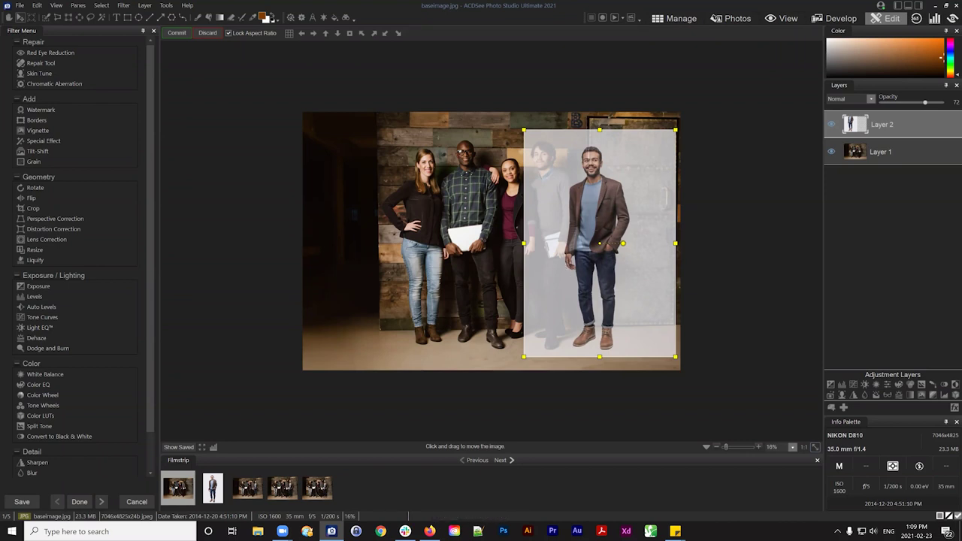
# Step: Try the man layer's opacity at 57, restore it to 100 and enlarge the layer slightly
pyautogui.moveTo(925, 103); pyautogui.dragTo(915, 103)
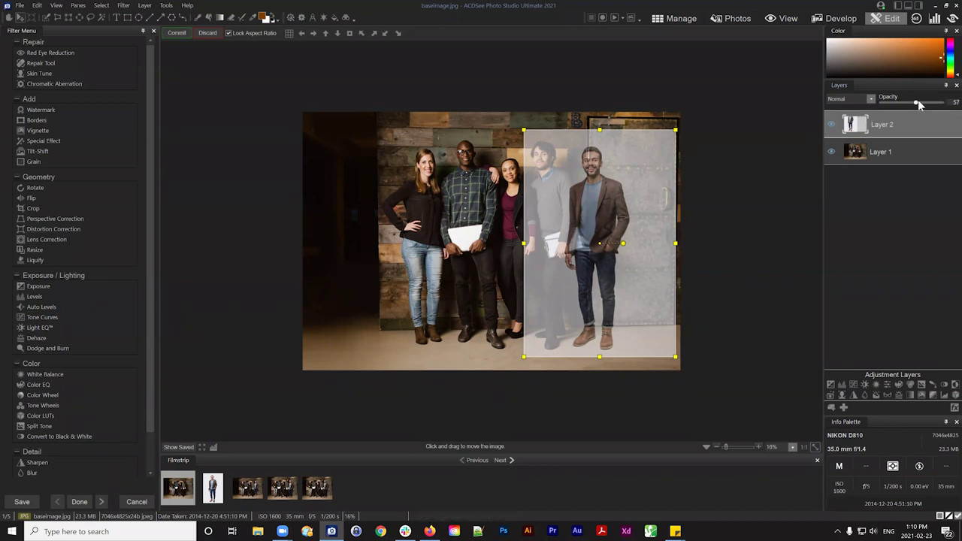
pyautogui.moveTo(917, 104); pyautogui.dragTo(944, 102)
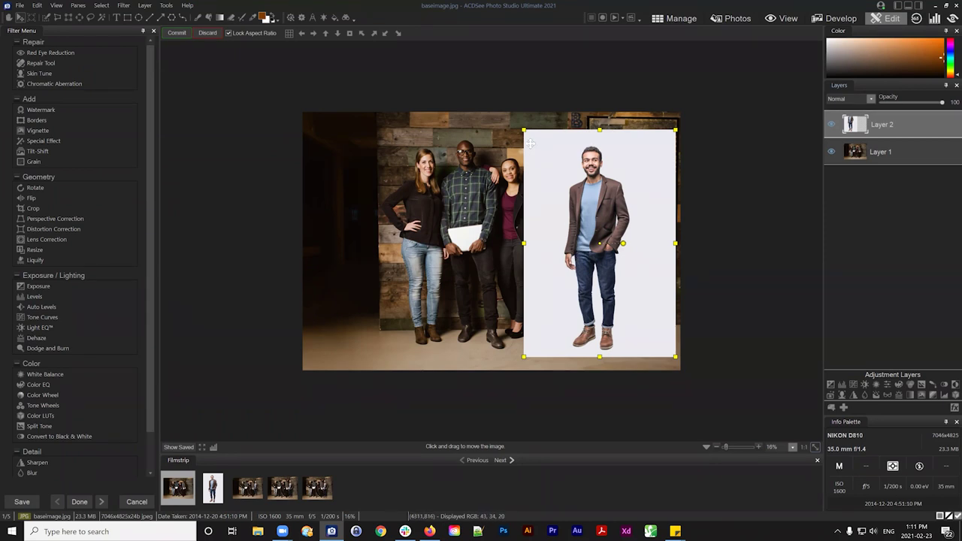
pyautogui.moveTo(525, 132)
pyautogui.mouseDown()
pyautogui.moveTo(501, 97)
pyautogui.moveTo(530, 138)
pyautogui.moveTo(520, 121)
pyautogui.moveTo(527, 128)
pyautogui.mouseUp()
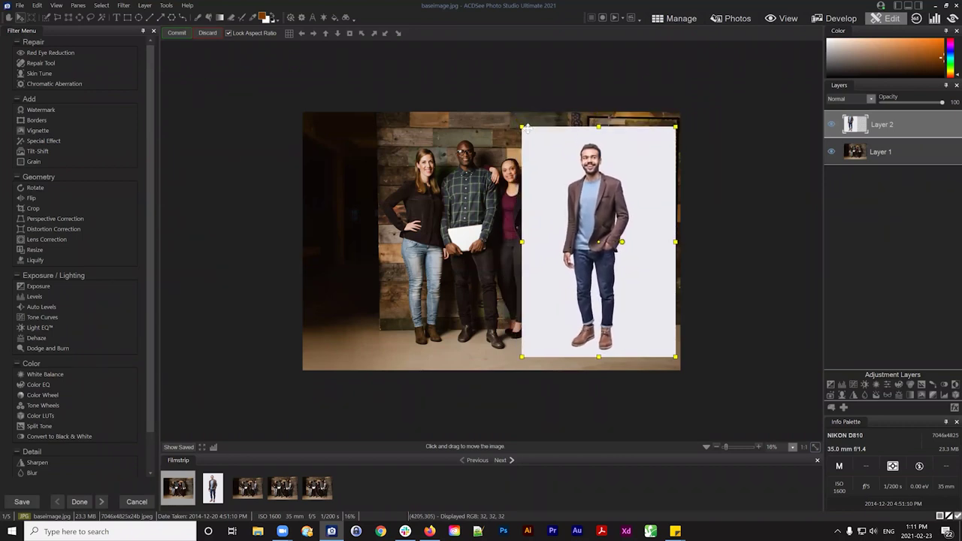
# Step: Commit the man layer's size and position in front of the metal door, keeping the aspect ratio locked
pyautogui.click(229, 33)
pyautogui.click(177, 34)
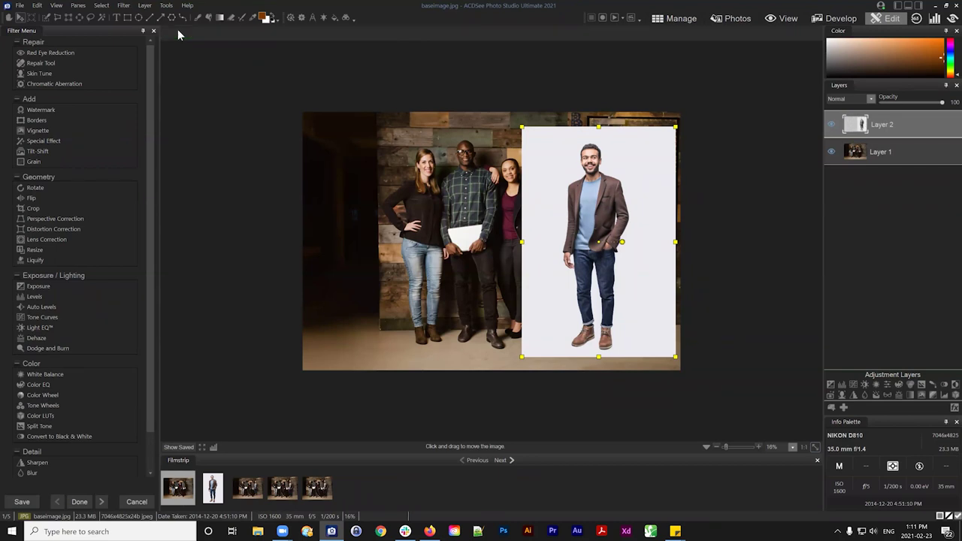
pyautogui.scroll(1, 598, 166)
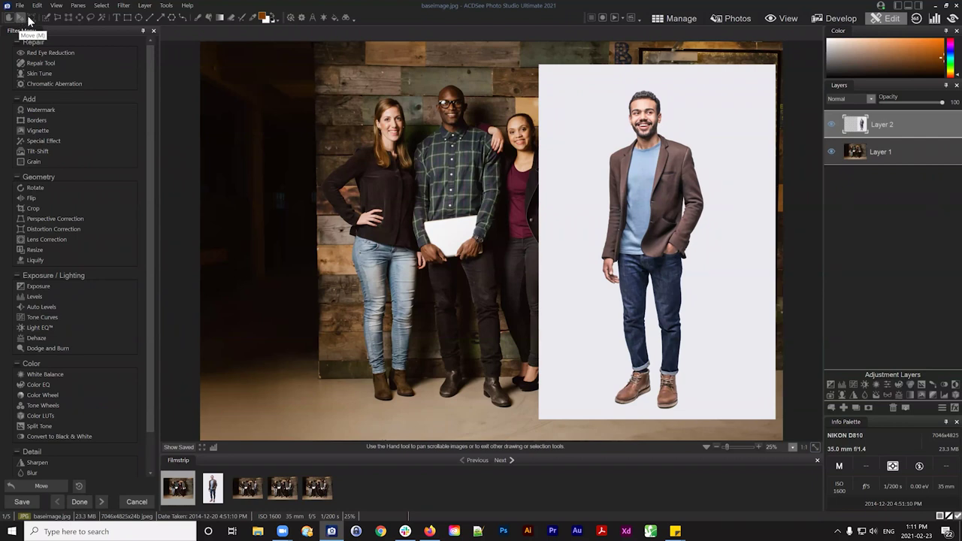
pyautogui.moveTo(897, 118)
pyautogui.mouseDown()
pyautogui.moveTo(897, 131)
pyautogui.moveTo(892, 119)
pyautogui.mouseUp()
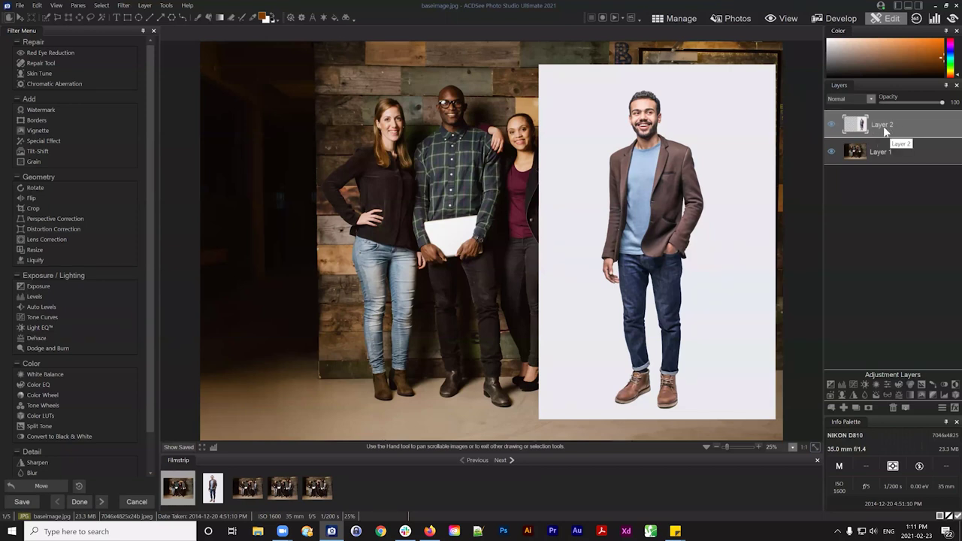
pyautogui.click(19, 17)
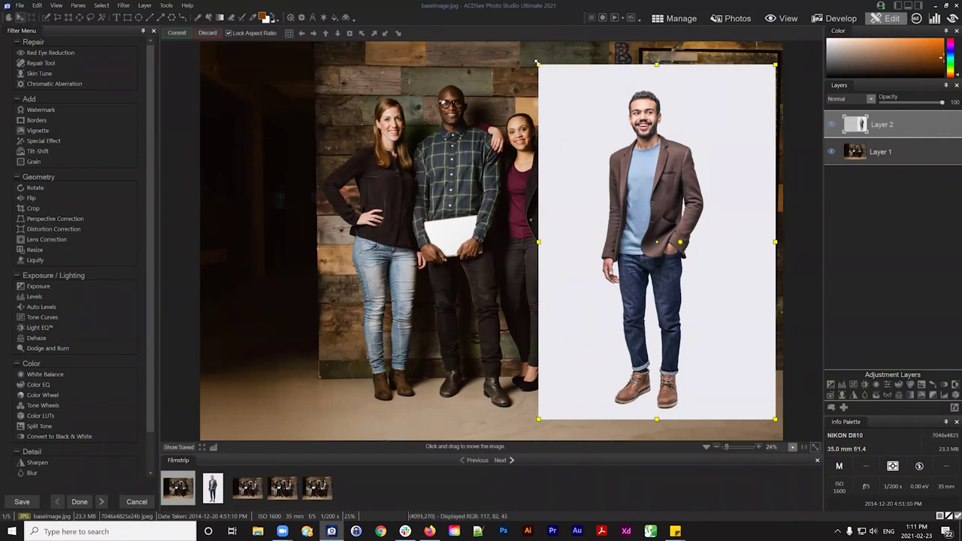
pyautogui.click(176, 33)
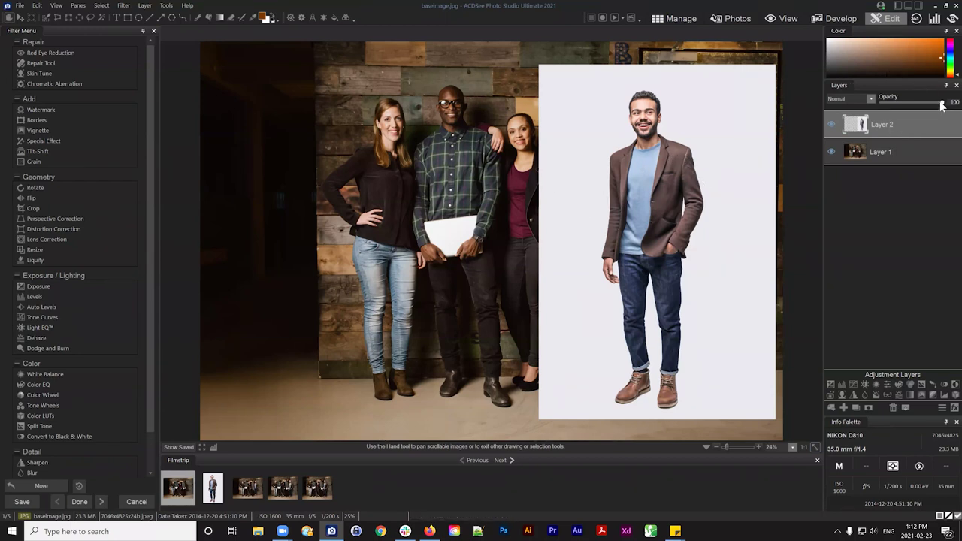
# Step: Compare the man layer with the group photo by lowering its opacity to 57, restoring it to 100 and toggling its visibility
pyautogui.moveTo(941, 102); pyautogui.dragTo(915, 99)
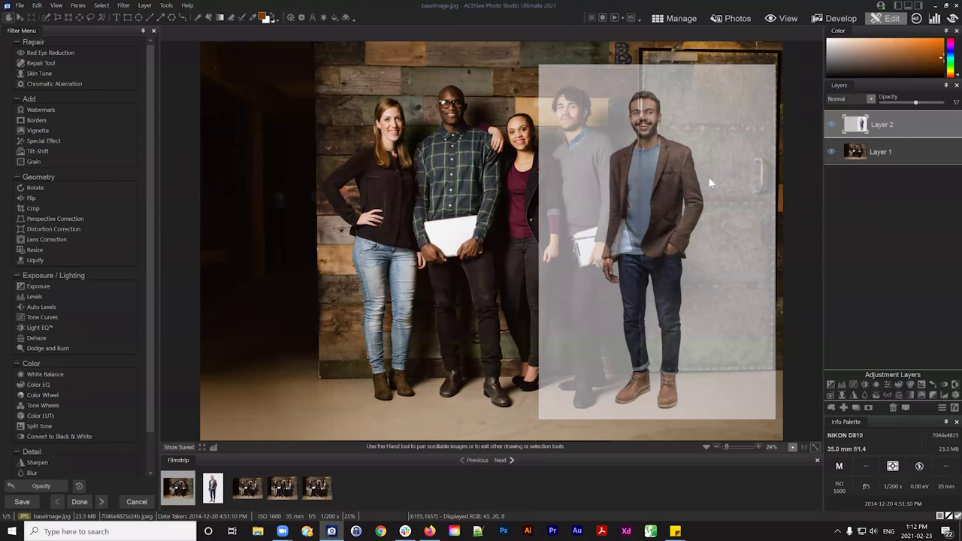
pyautogui.moveTo(917, 100); pyautogui.dragTo(949, 105)
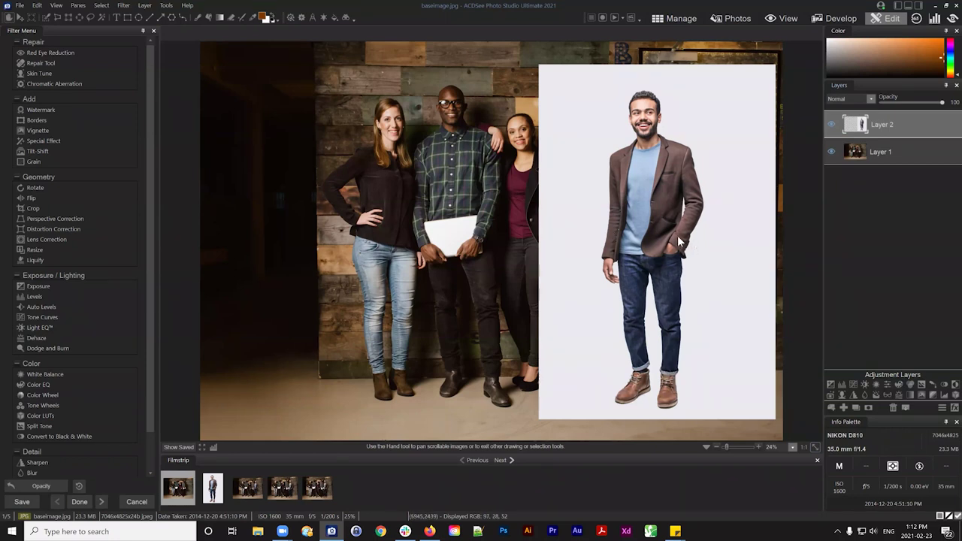
pyautogui.click(831, 123)
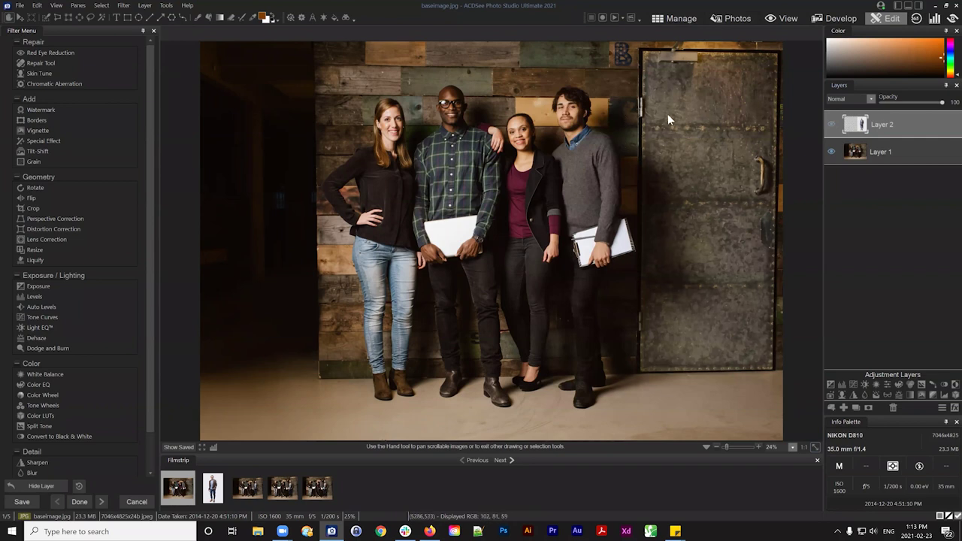
pyautogui.click(832, 125)
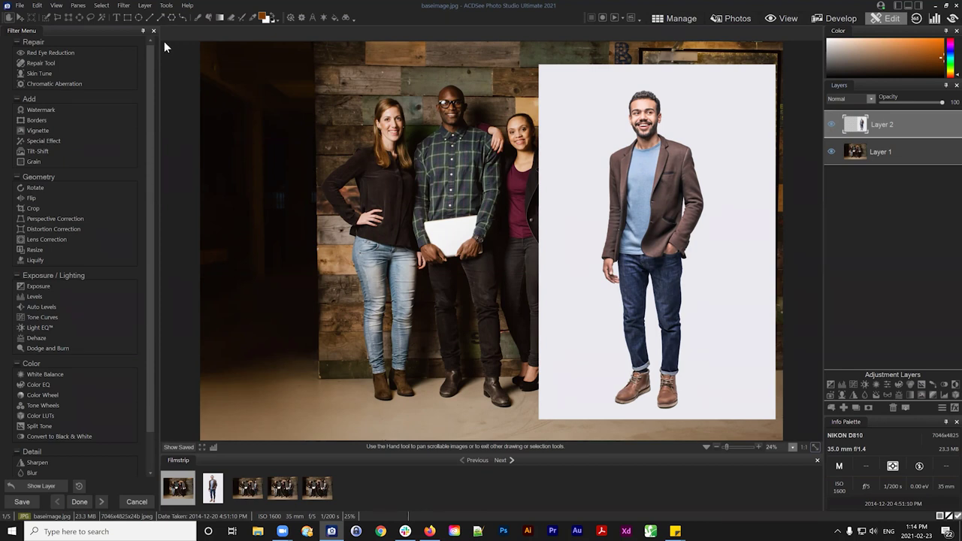
# Step: Try the Marching Ants selection overlay with a test brush selection across the people, and deselect it
pyautogui.click(101, 6)
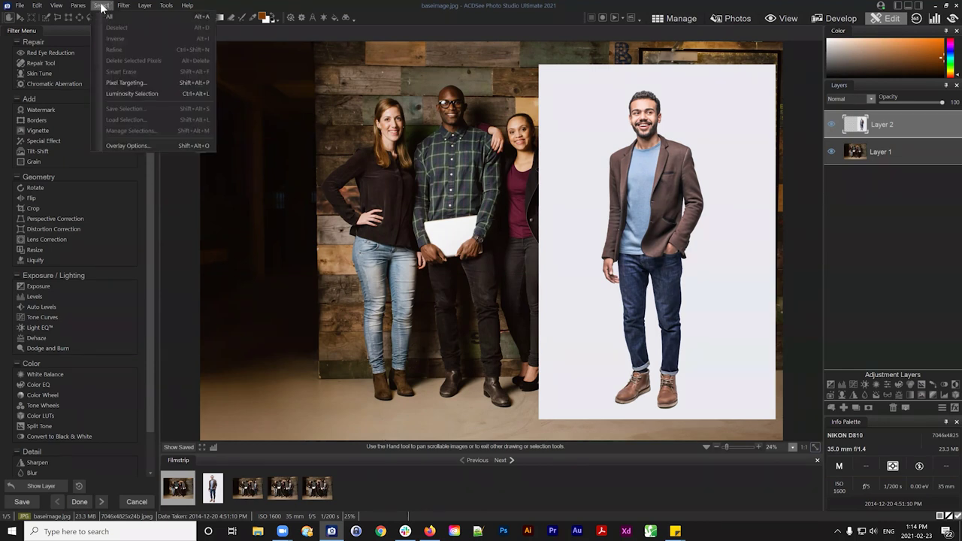
pyautogui.click(124, 145)
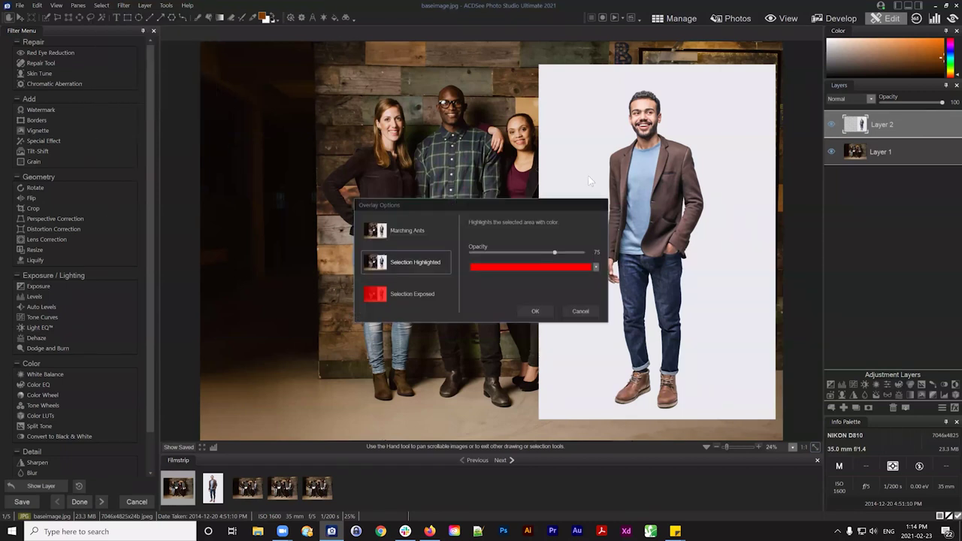
pyautogui.click(406, 230)
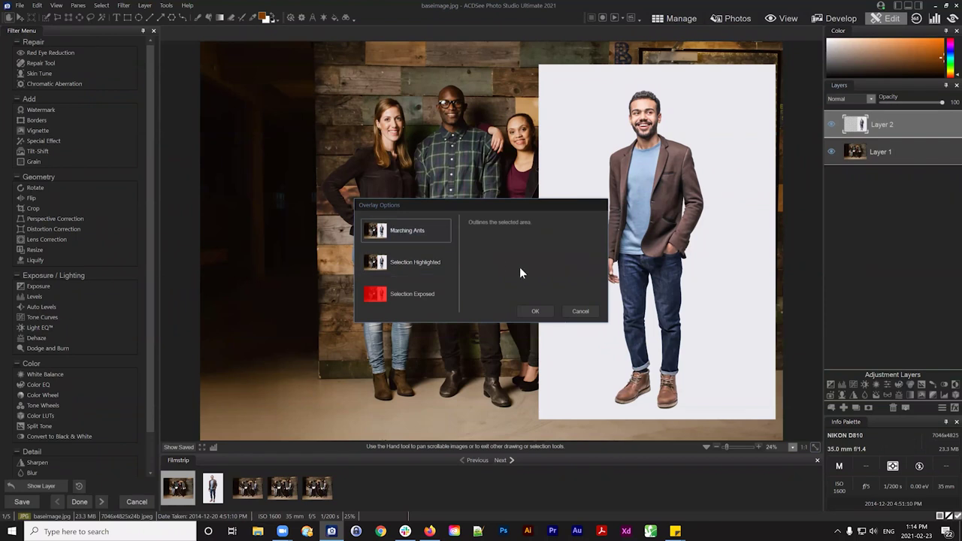
pyautogui.click(535, 311)
pyautogui.click(46, 16)
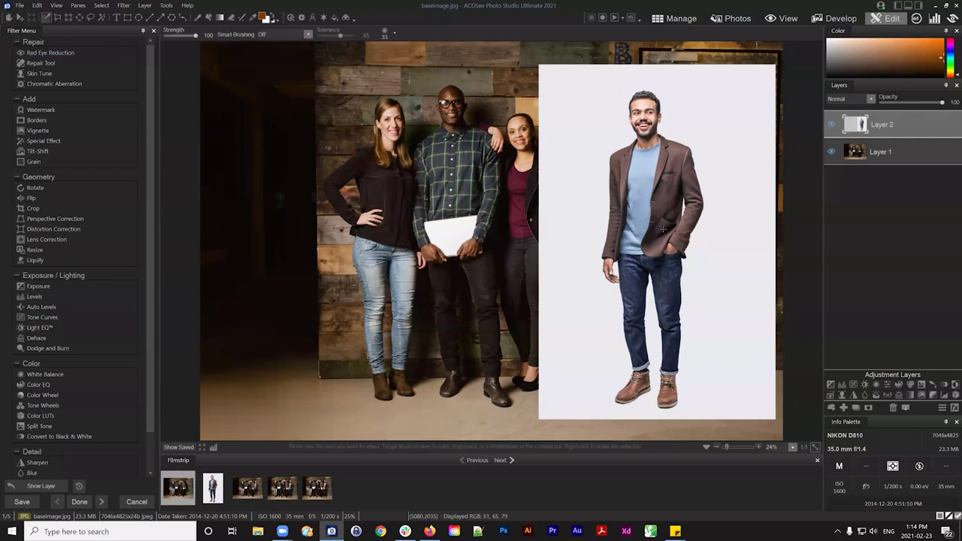
pyautogui.moveTo(662, 229)
pyautogui.mouseDown()
pyautogui.moveTo(406, 222)
pyautogui.moveTo(634, 179)
pyautogui.moveTo(472, 282)
pyautogui.moveTo(496, 280)
pyautogui.moveTo(481, 279)
pyautogui.mouseUp()
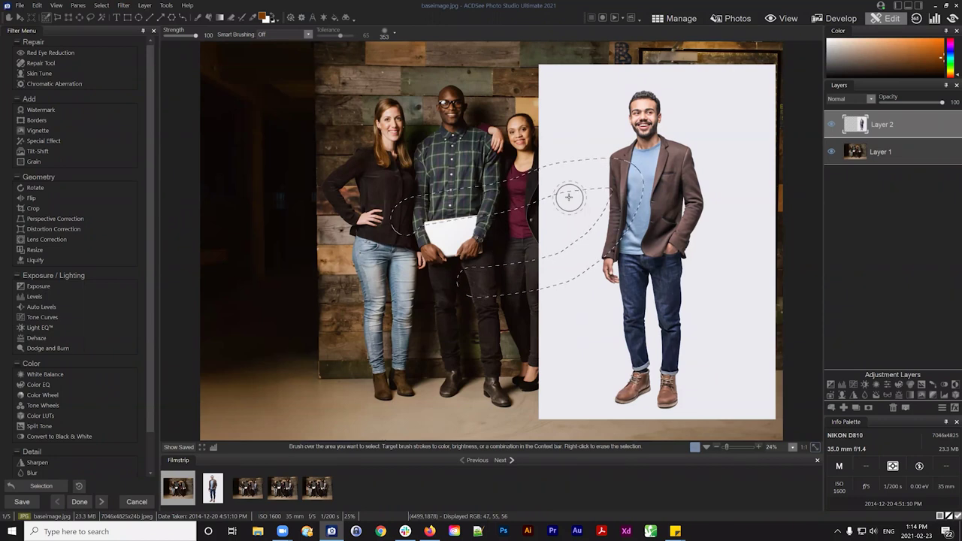
pyautogui.click(100, 5)
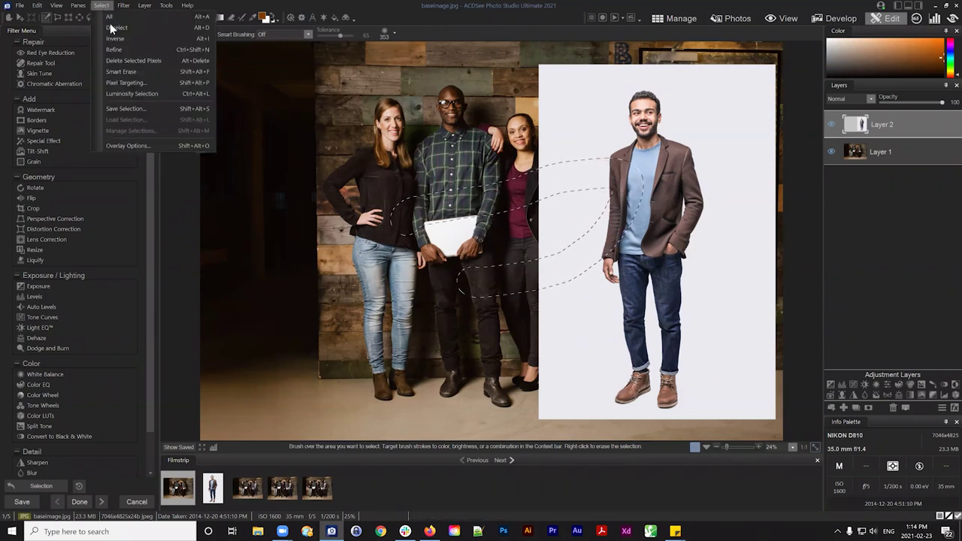
pyautogui.click(113, 28)
# Step: Set the selection overlay to Selection Highlighted
pyautogui.click(101, 5)
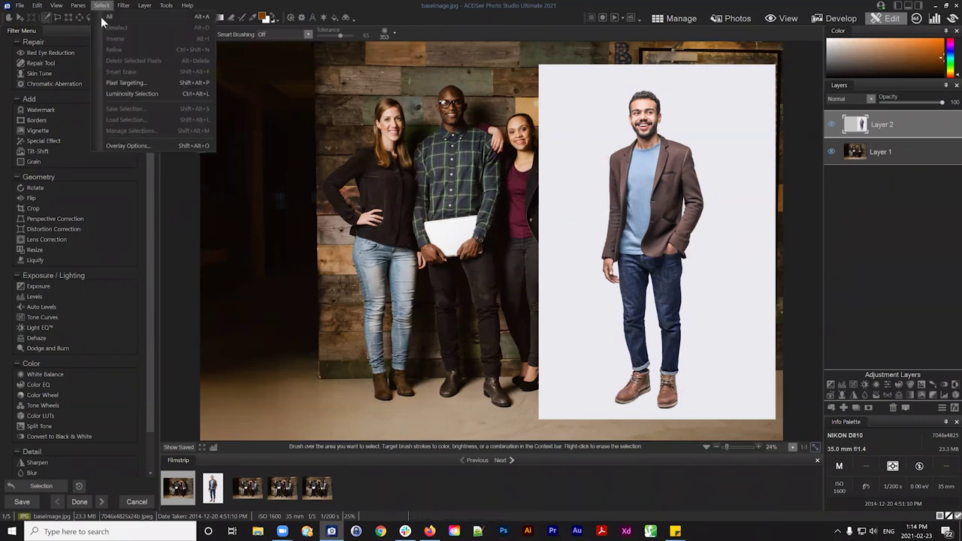
pyautogui.click(135, 145)
pyautogui.click(414, 266)
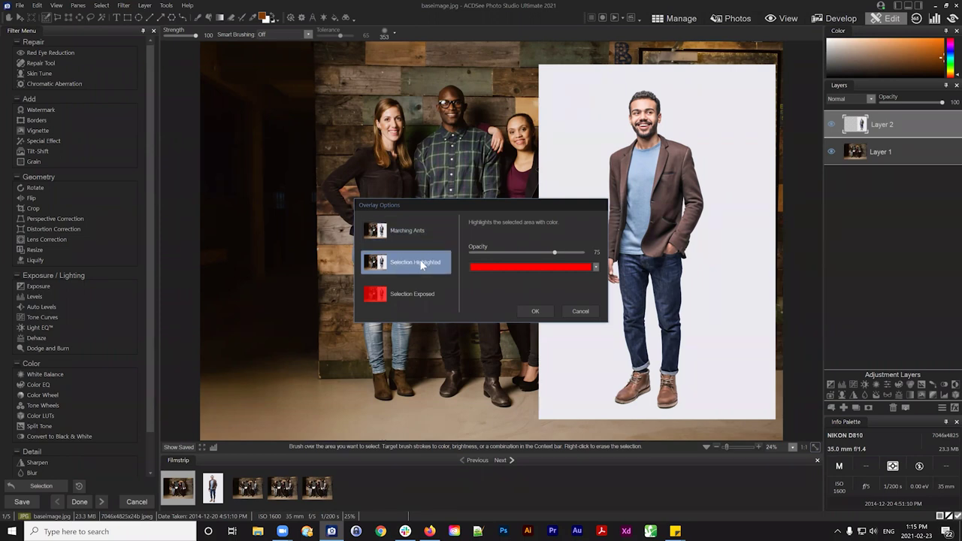
pyautogui.click(533, 310)
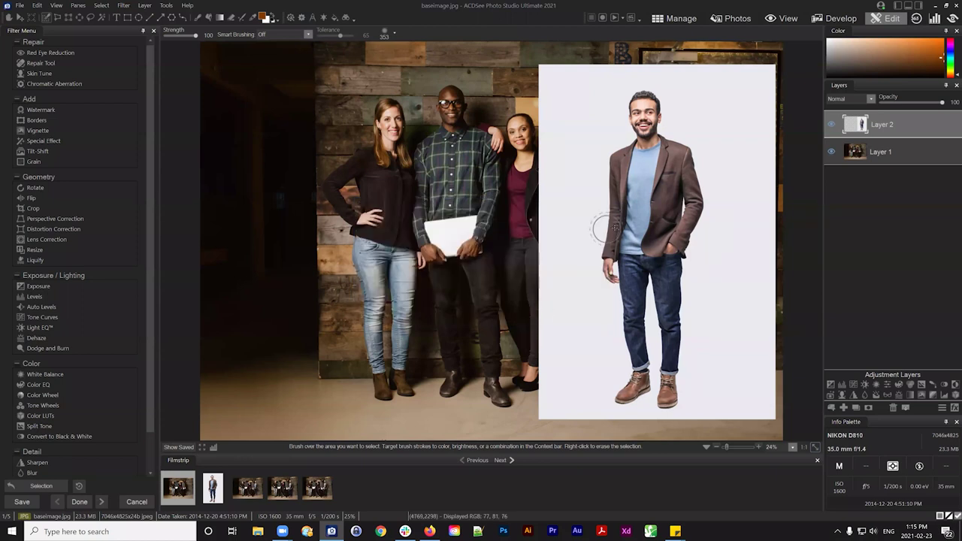
# Step: Select the man's jacket and its dark folds with the Magic Wand in Color mode at threshold 27, adding part of the jeans
pyautogui.click(103, 18)
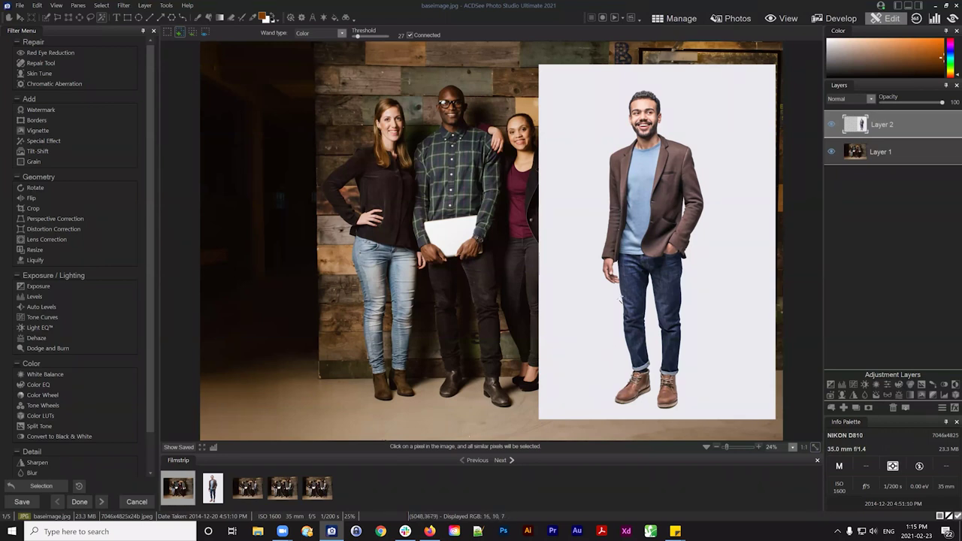
pyautogui.scroll(1, 705, 273)
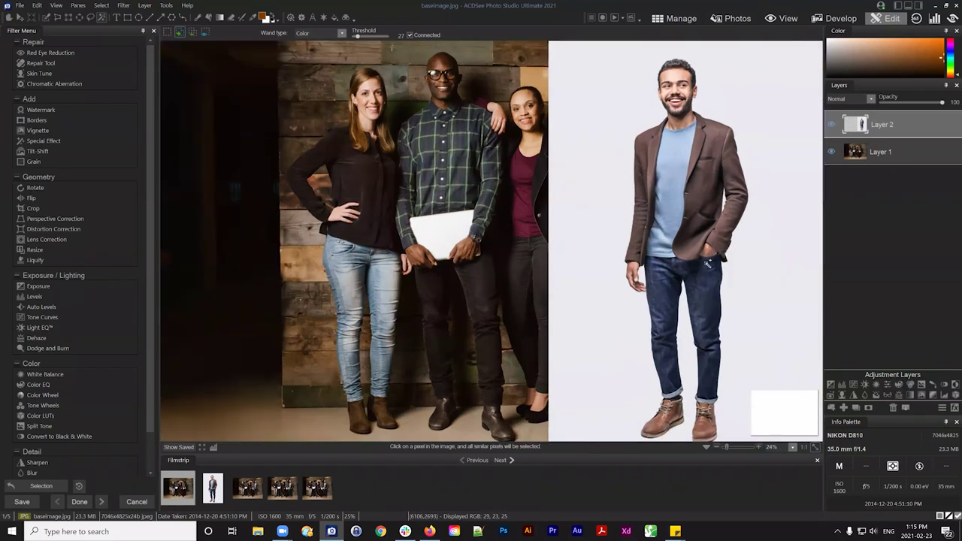
pyautogui.moveTo(478, 239); pyautogui.dragTo(453, 230)
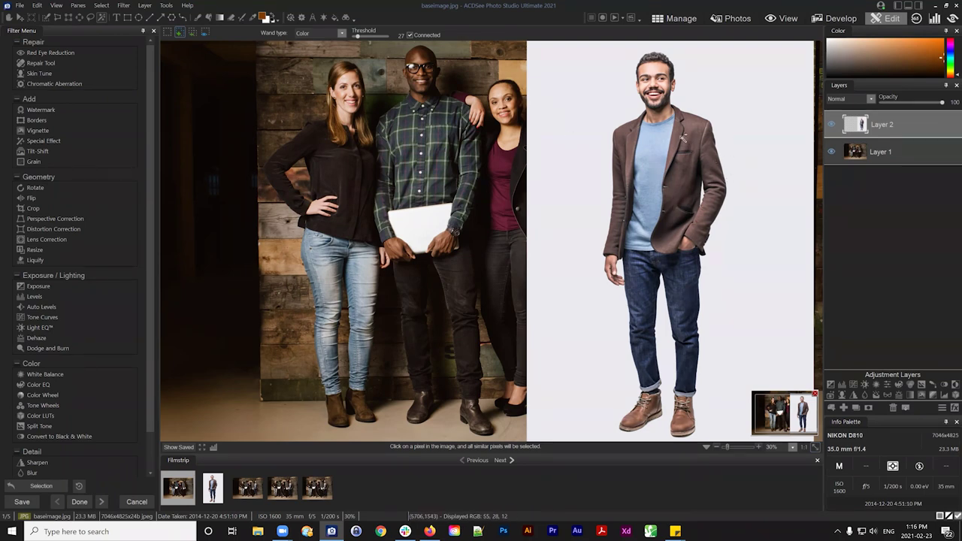
pyautogui.click(681, 137)
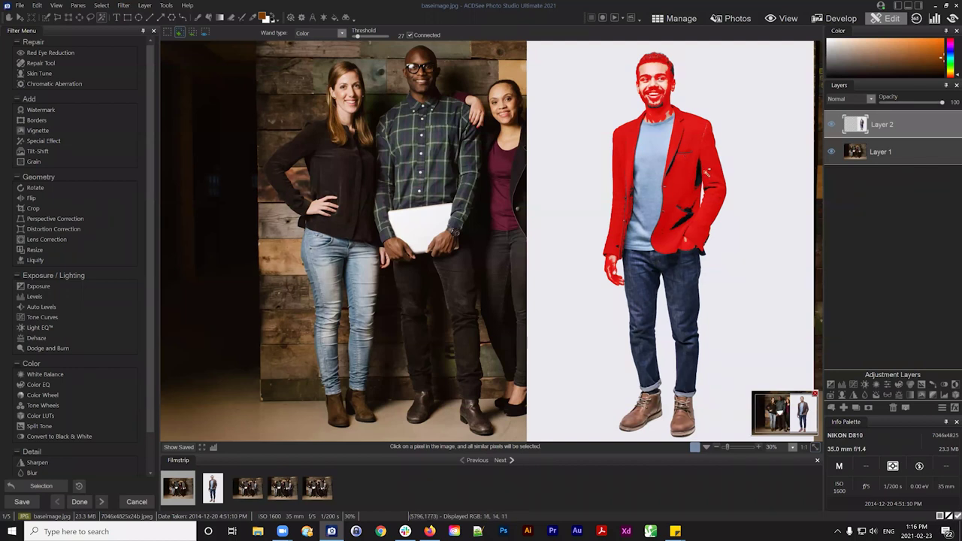
pyautogui.keyDown('shift'); pyautogui.click(699, 168); pyautogui.keyUp('shift')
pyautogui.keyDown('shift'); pyautogui.click(690, 213); pyautogui.keyUp('shift')
pyautogui.keyDown('shift'); pyautogui.click(690, 209); pyautogui.keyUp('shift')
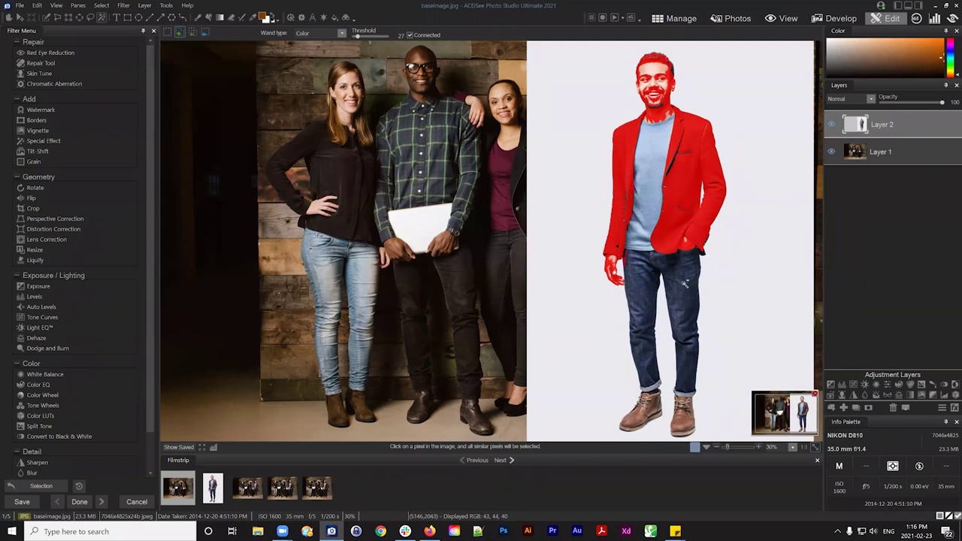
pyautogui.click(660, 265)
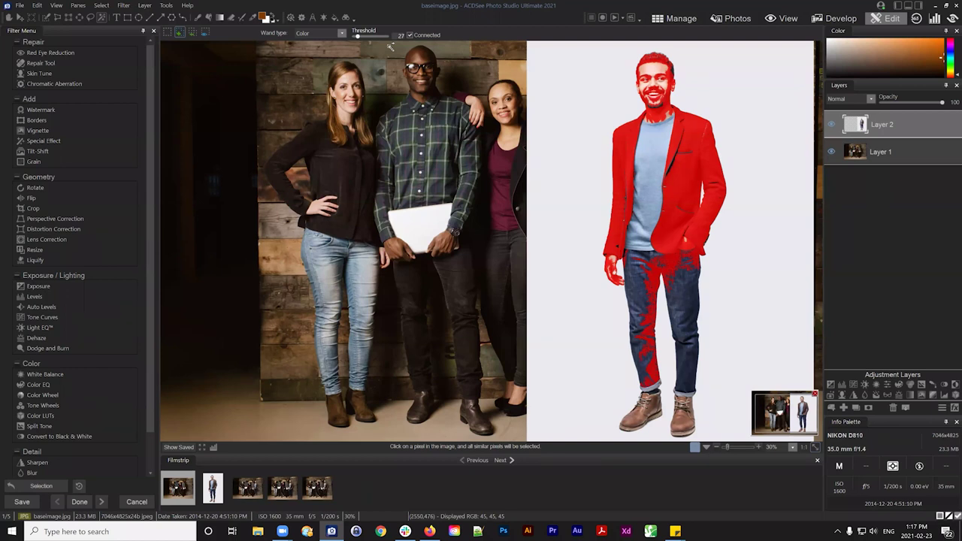
# Step: Add a patch of the shirt and the man's face to the selection at threshold 19, and the jeans at threshold 37
pyautogui.moveTo(357, 35); pyautogui.dragTo(316, 36)
pyautogui.click(644, 151)
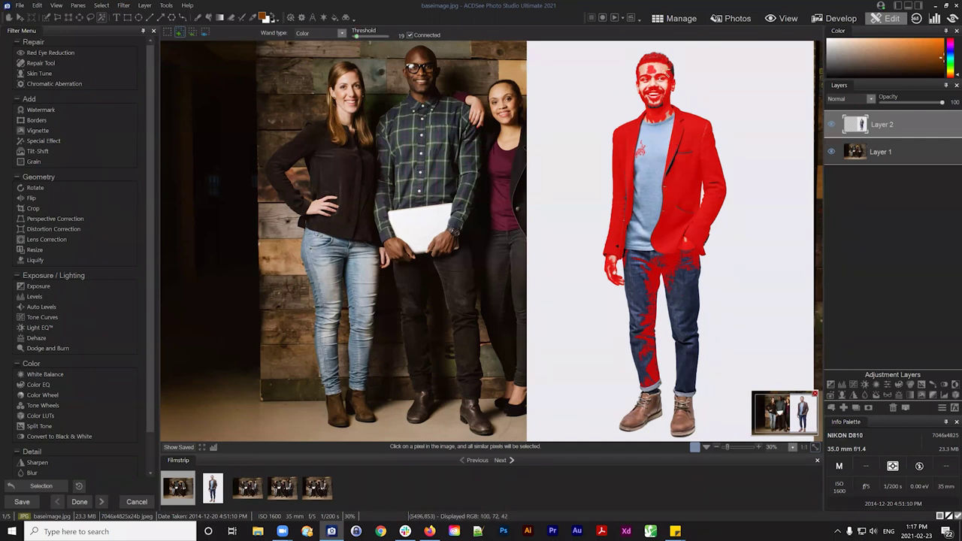
pyautogui.click(667, 72)
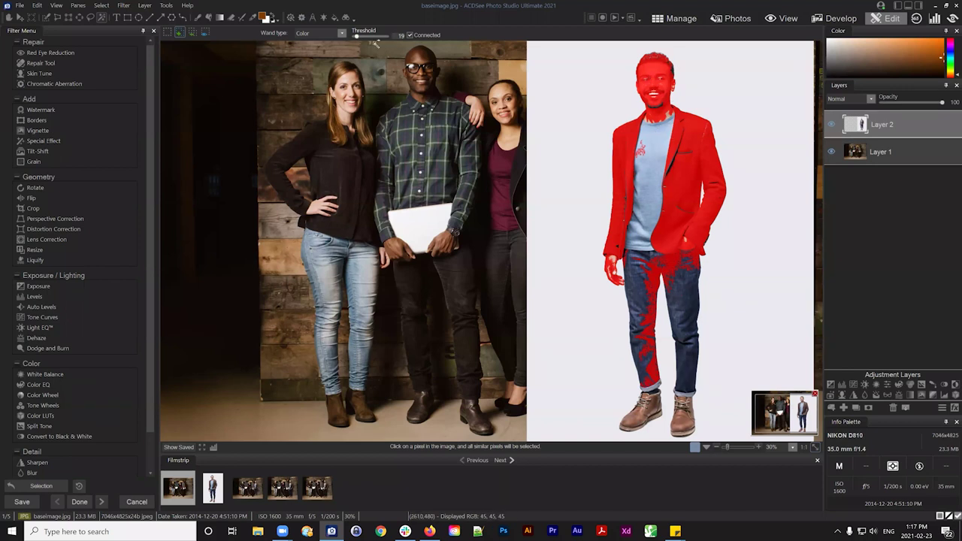
pyautogui.moveTo(358, 36); pyautogui.dragTo(375, 43)
pyautogui.click(683, 282)
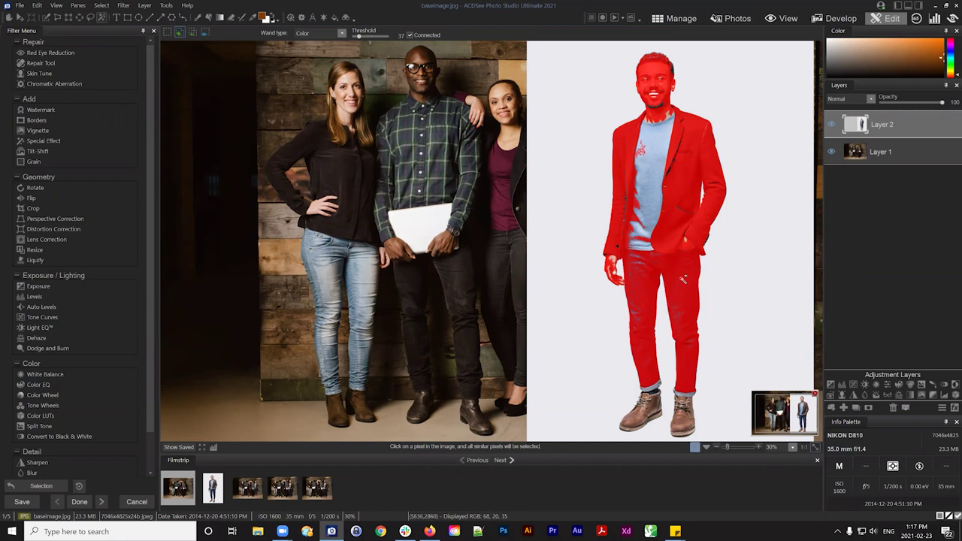
# Step: Try adding the blue shirt to the selection at threshold 37, and undo that addition
pyautogui.keyDown('shift'); pyautogui.click(653, 169); pyautogui.keyUp('shift')
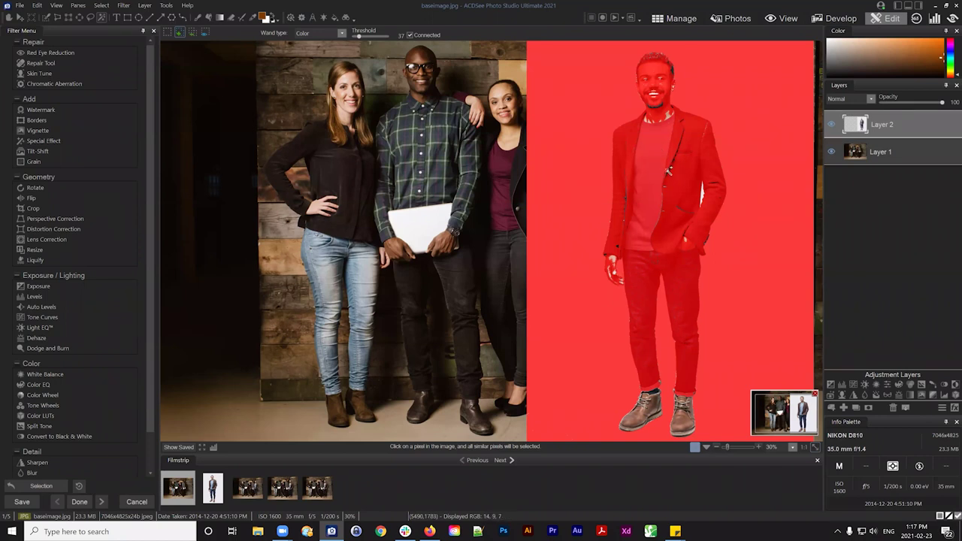
pyautogui.click(34, 488)
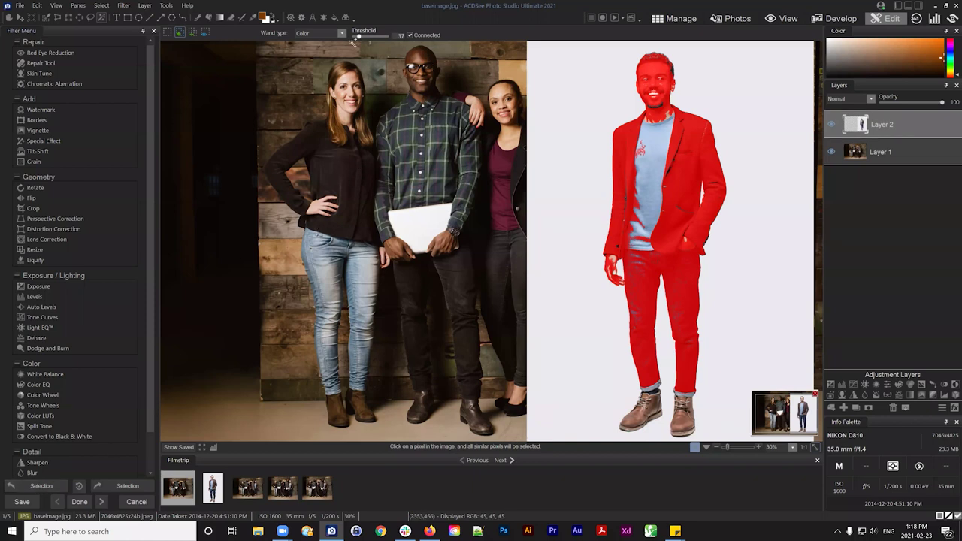
# Step: Add the blue shirt to the selection from collar to hem, using wand thresholds of 16 and 19
pyautogui.scroll(5, 353, 43)
pyautogui.click(660, 143)
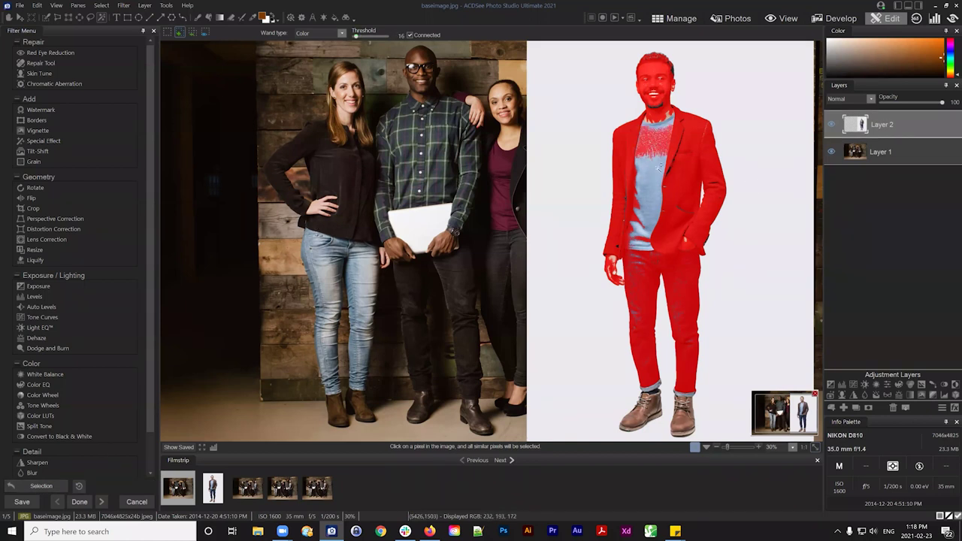
pyautogui.click(659, 166)
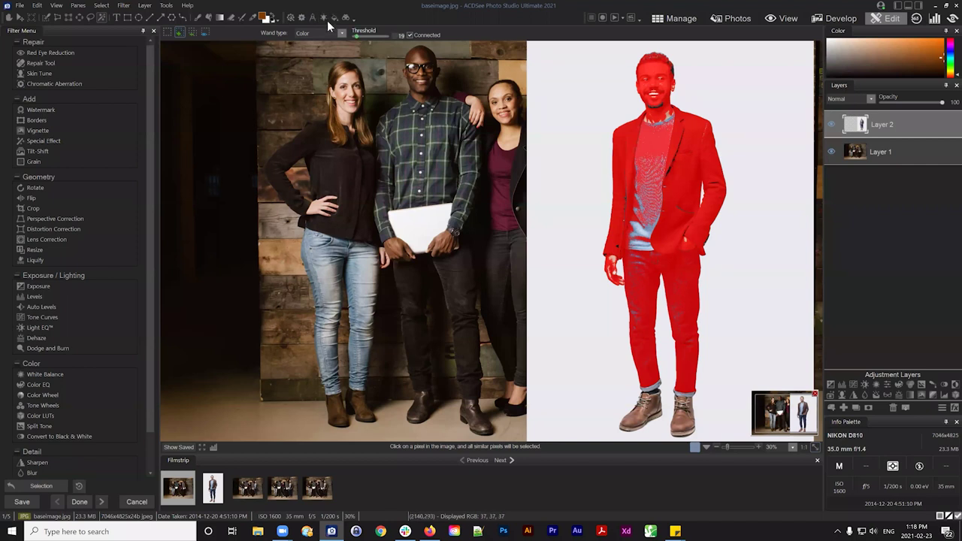
pyautogui.click(652, 229)
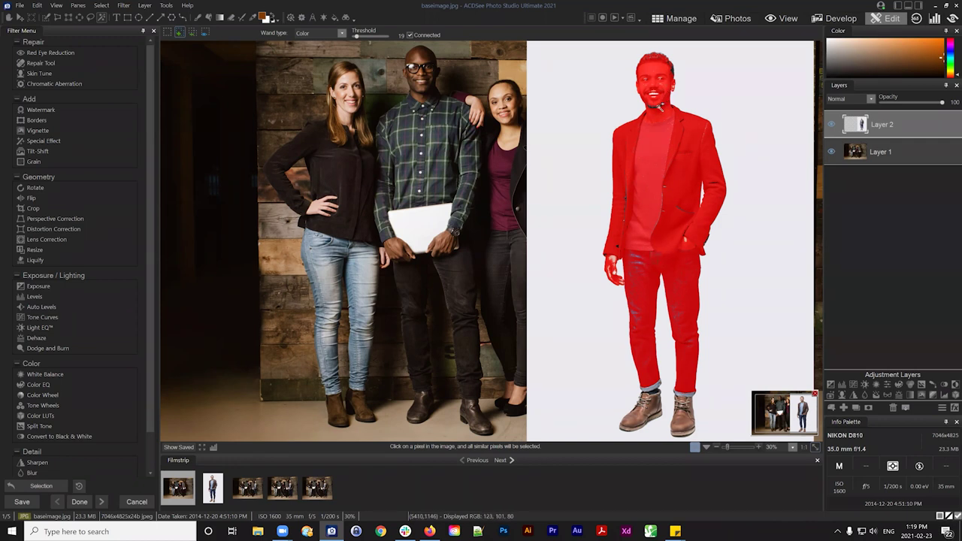
# Step: Add both of the man's brown shoes to the selection with the wand at threshold 34
pyautogui.scroll(5, 694, 99)
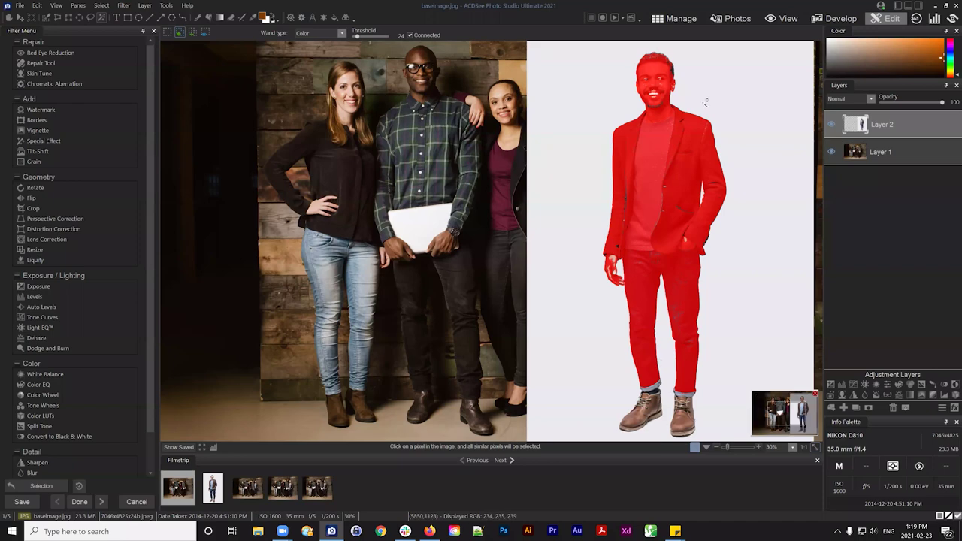
pyautogui.scroll(2, 704, 105)
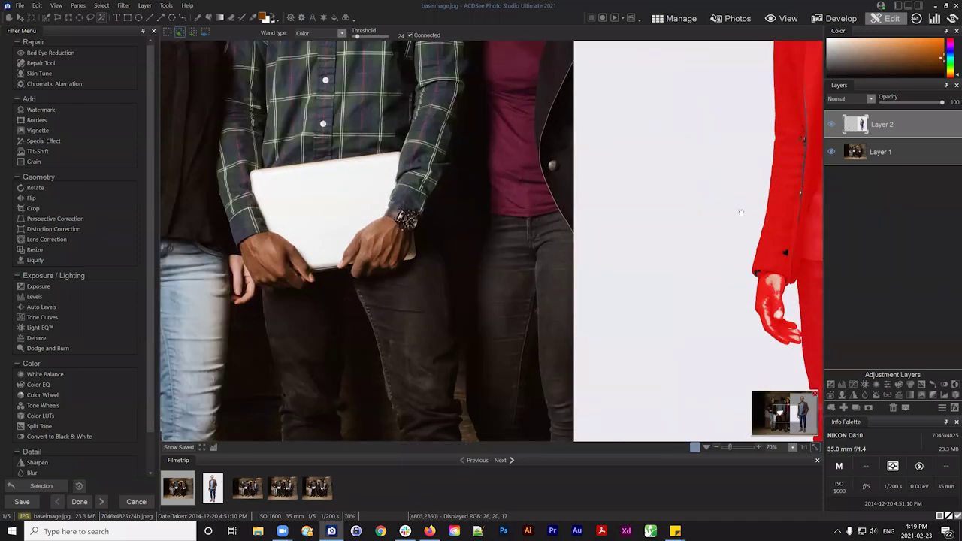
pyautogui.moveTo(721, 201); pyautogui.dragTo(544, 103)
pyautogui.moveTo(748, 268); pyautogui.dragTo(565, 91)
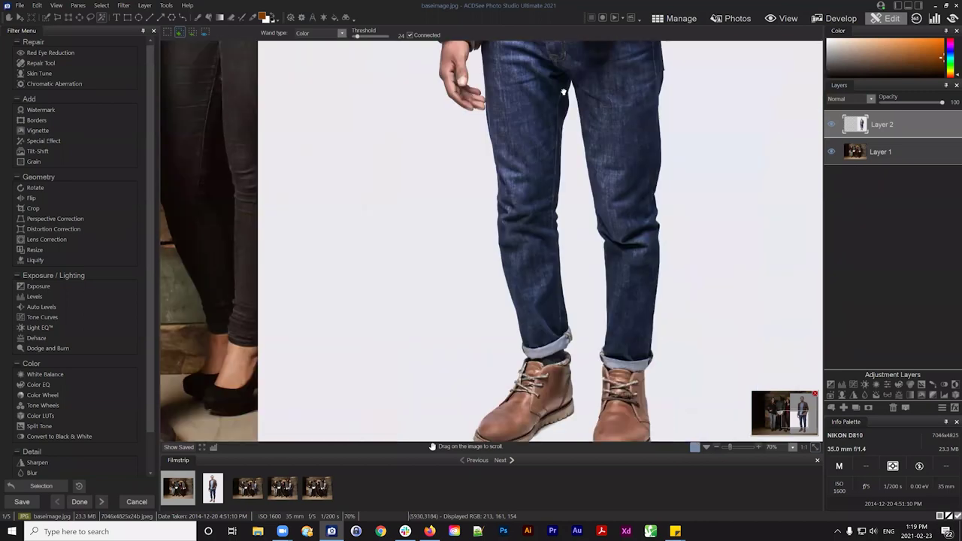
pyautogui.moveTo(665, 243); pyautogui.dragTo(661, 227)
pyautogui.moveTo(571, 310); pyautogui.dragTo(555, 250)
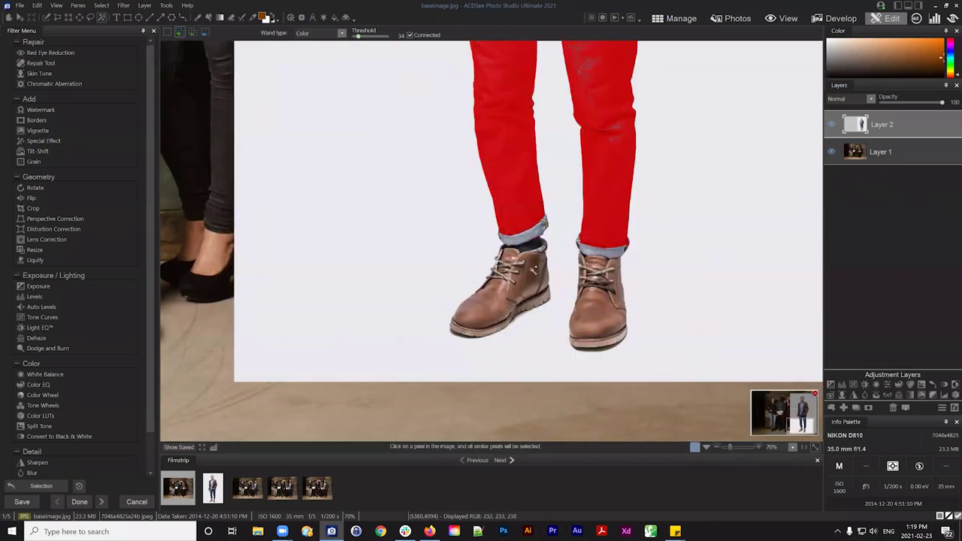
pyautogui.click(531, 272)
pyautogui.click(592, 304)
# Step: Try adding the jeans cuff at threshold 34, undo it, and add the cuff and the dark sock to the selection at threshold 14
pyautogui.click(608, 253)
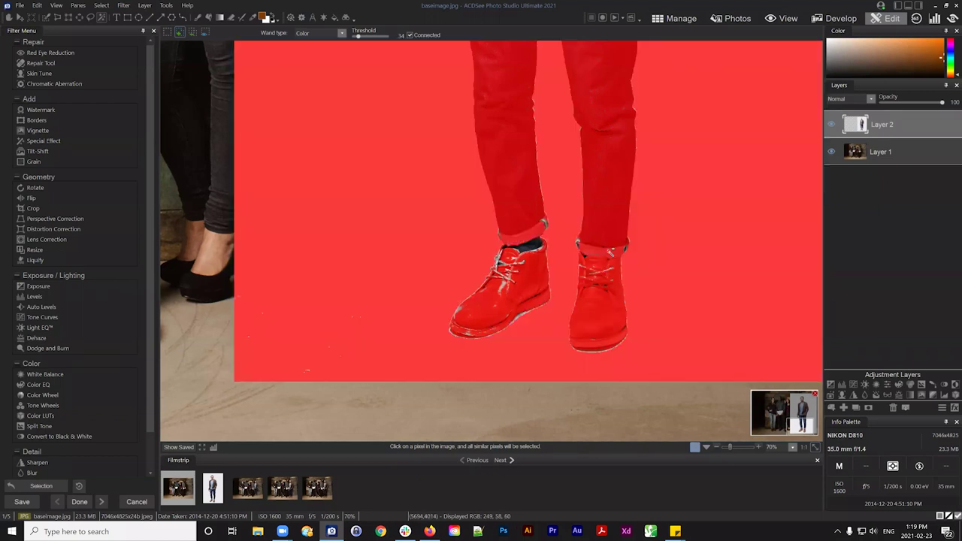
pyautogui.hotkey('ctrl', 'z')
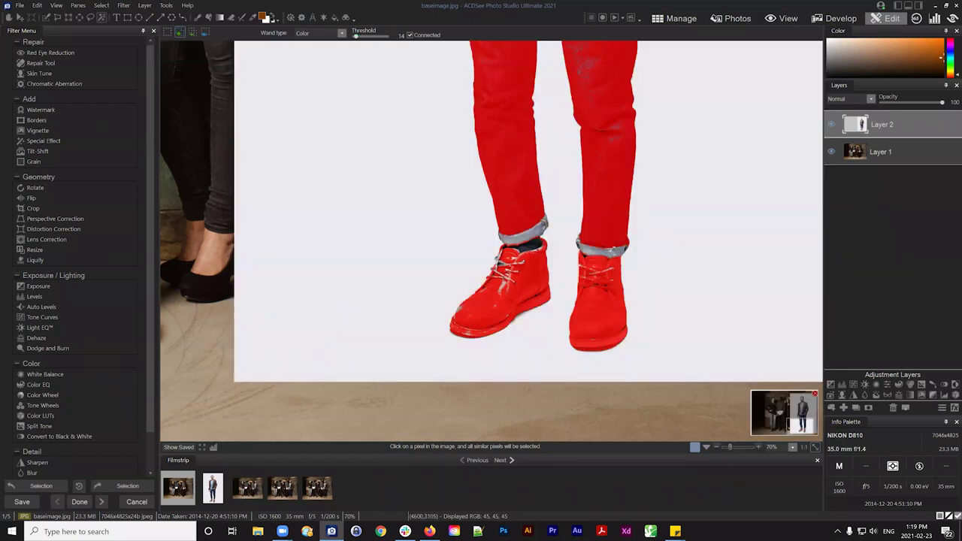
pyautogui.click(611, 251)
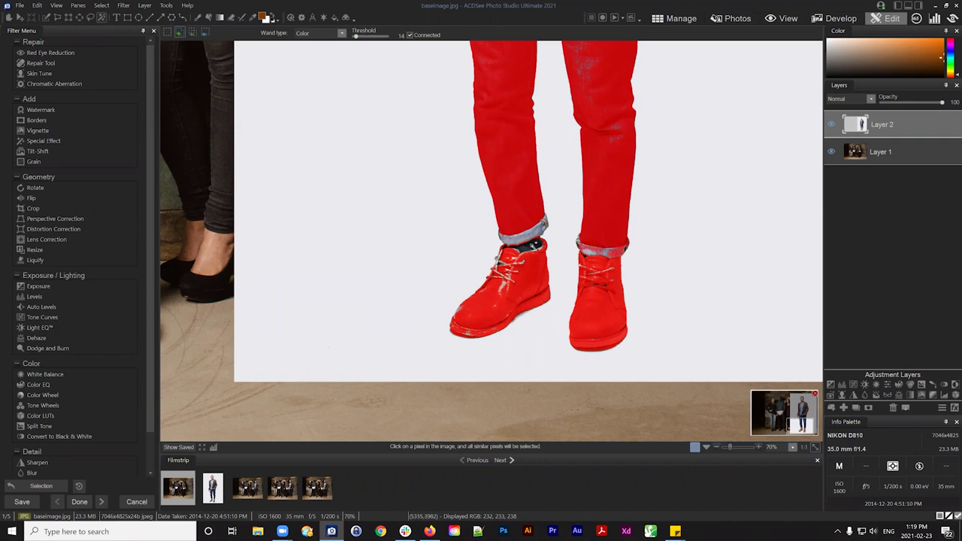
pyautogui.click(524, 246)
# Step: Check the selection on the jacket, shirt and face for gaps, and set the wand threshold to 29
pyautogui.scroll(-1, 589, 209)
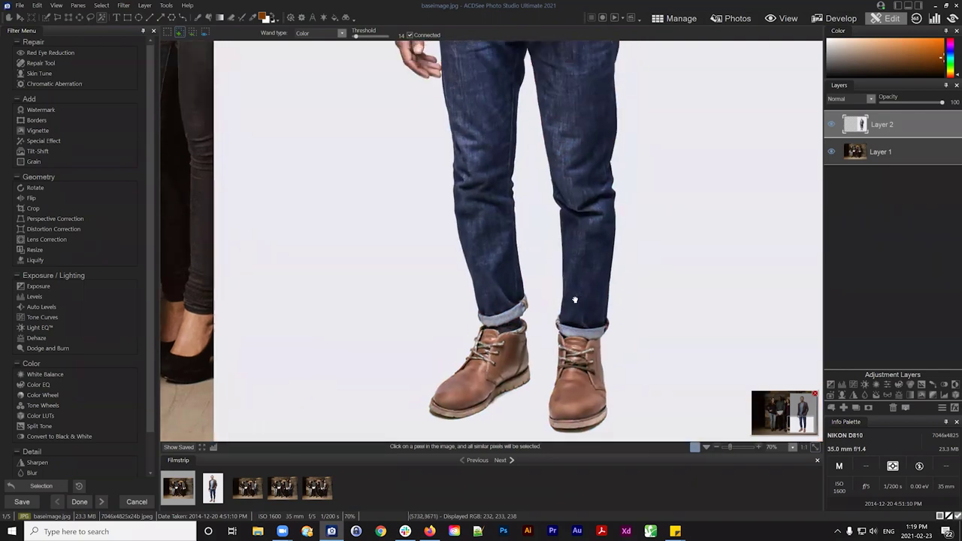
pyautogui.scroll(1, 620, 154)
pyautogui.moveTo(620, 154); pyautogui.dragTo(603, 337)
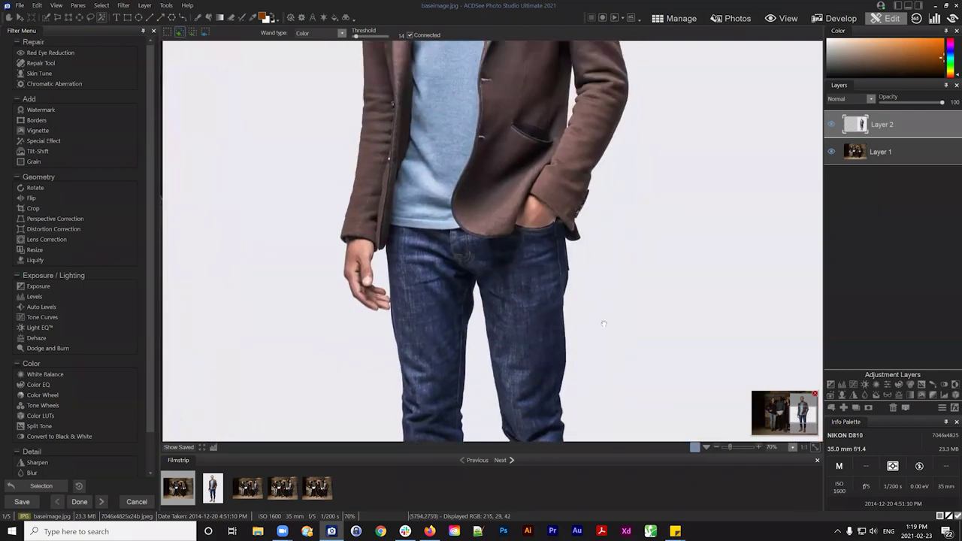
pyautogui.moveTo(524, 196); pyautogui.dragTo(546, 293)
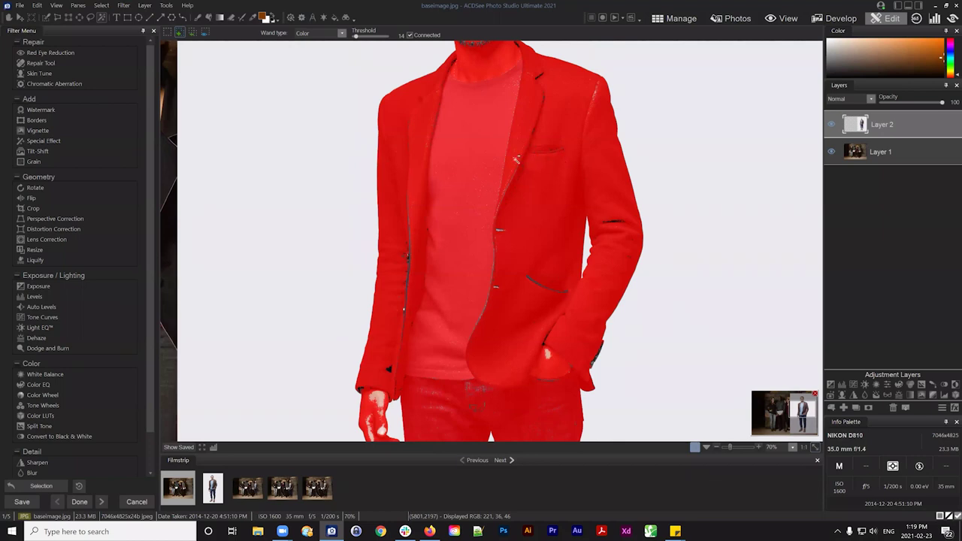
pyautogui.moveTo(519, 153); pyautogui.dragTo(546, 223)
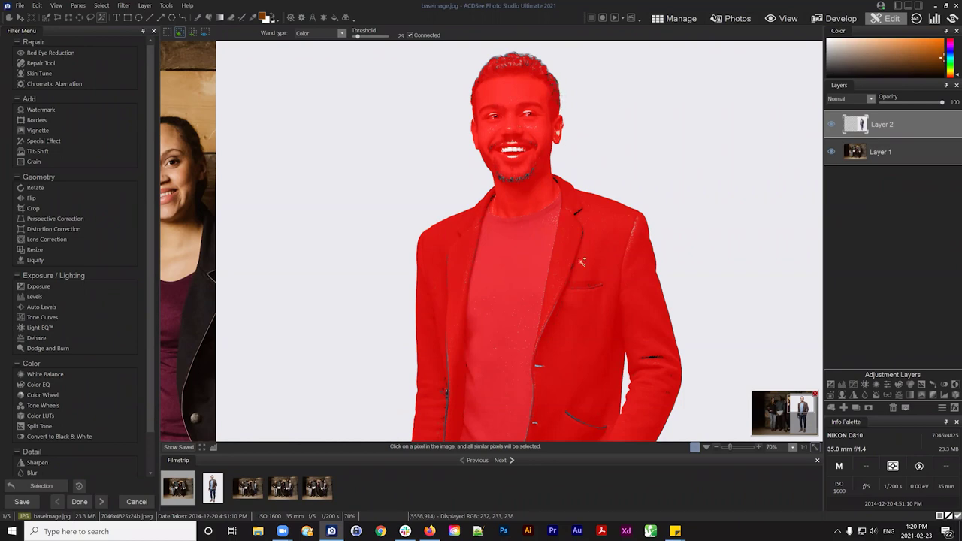
pyautogui.scroll(-3, 581, 262)
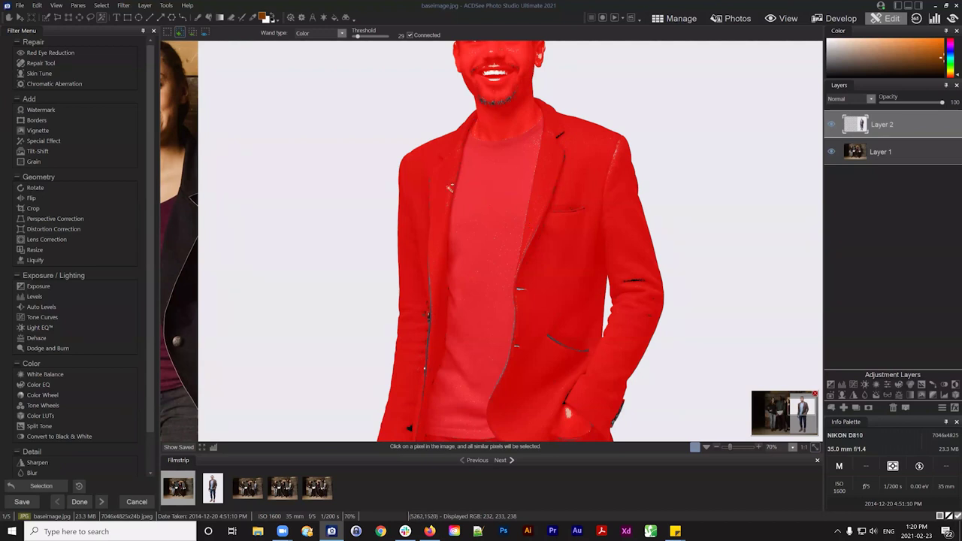
# Step: Try selecting the plain background as a new selection, undo it, and return the wand to adding to the selection
pyautogui.click(180, 33)
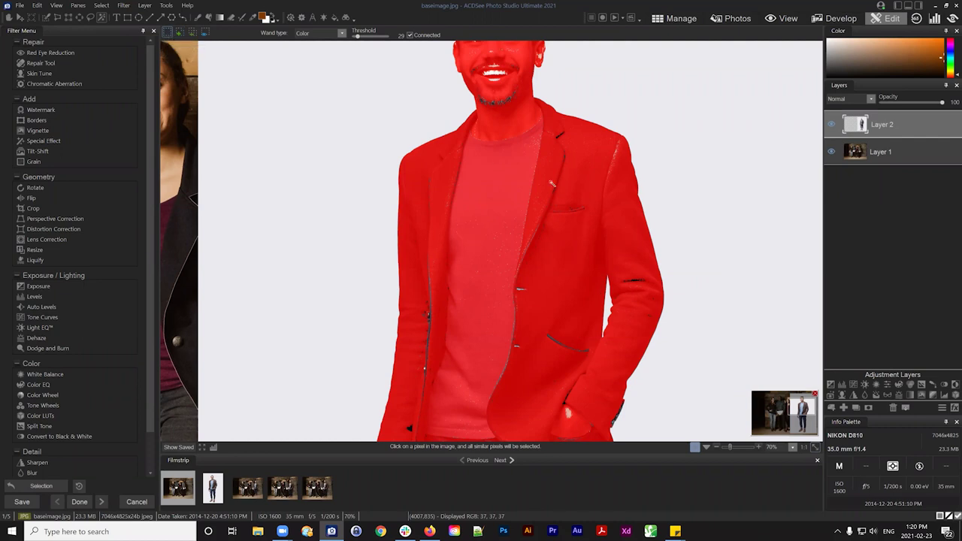
pyautogui.click(328, 114)
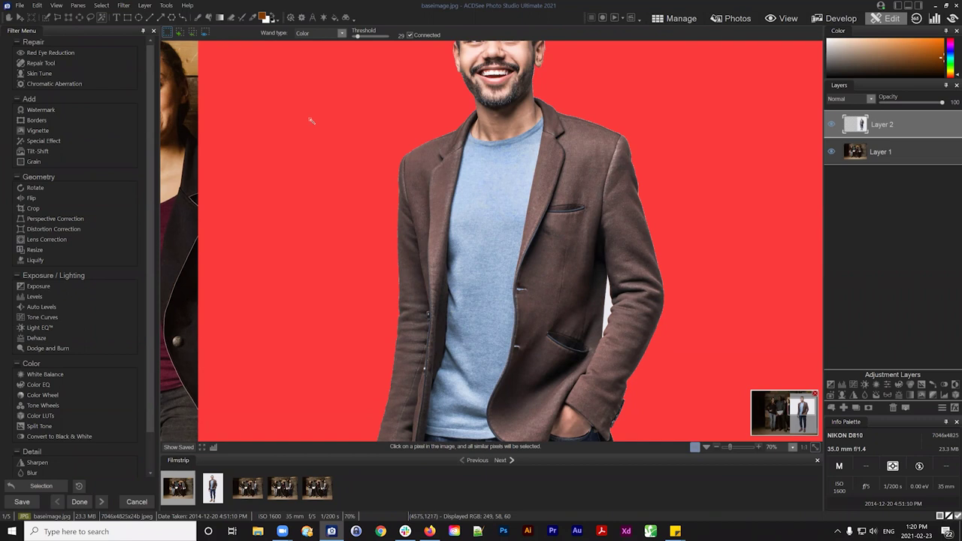
pyautogui.click(36, 487)
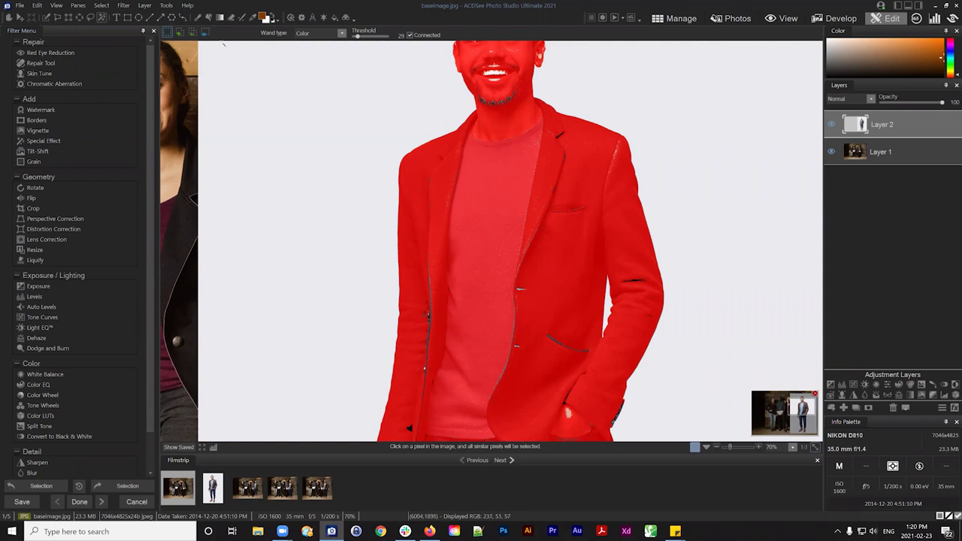
pyautogui.click(184, 32)
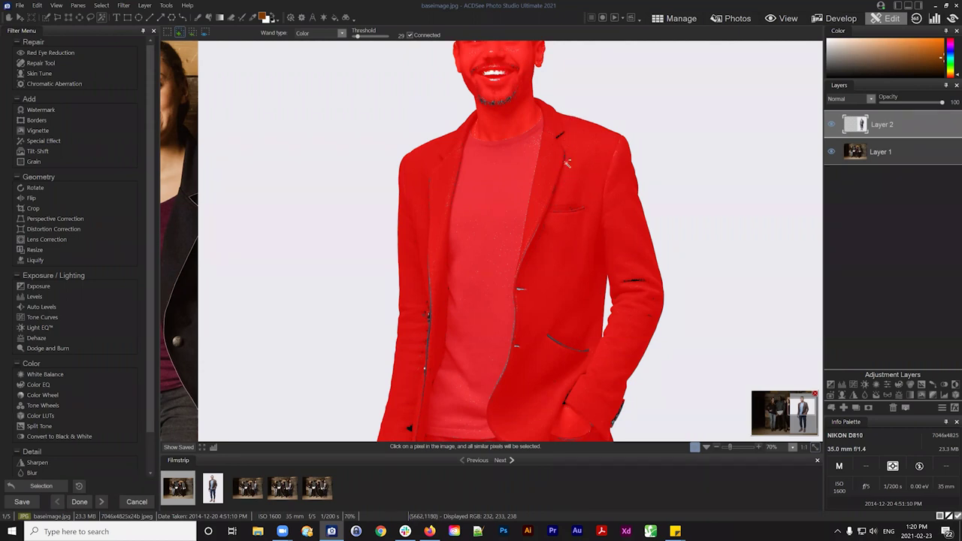
# Step: Switch to the selection brush, reduce its size to 97, and zoom in on the man's face
pyautogui.moveTo(554, 177); pyautogui.dragTo(539, 325)
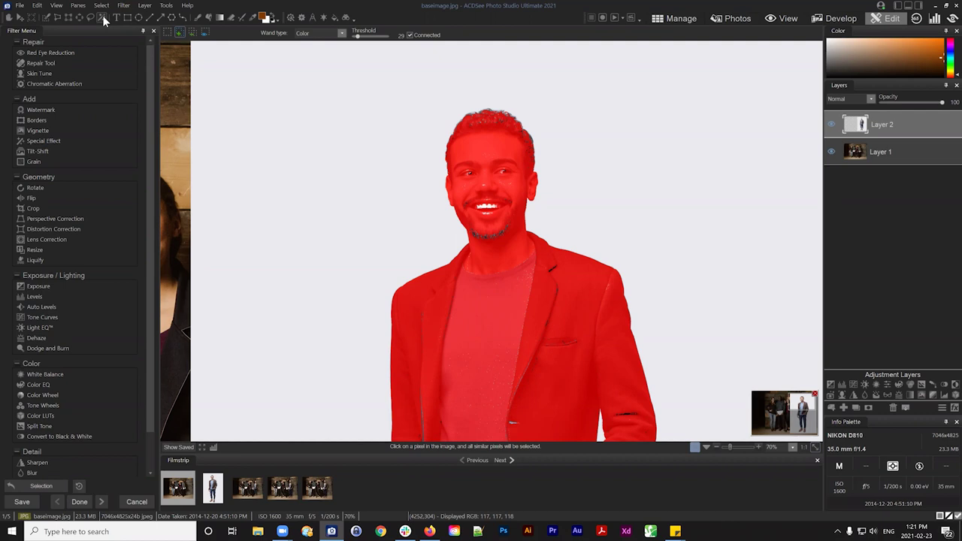
pyautogui.click(46, 18)
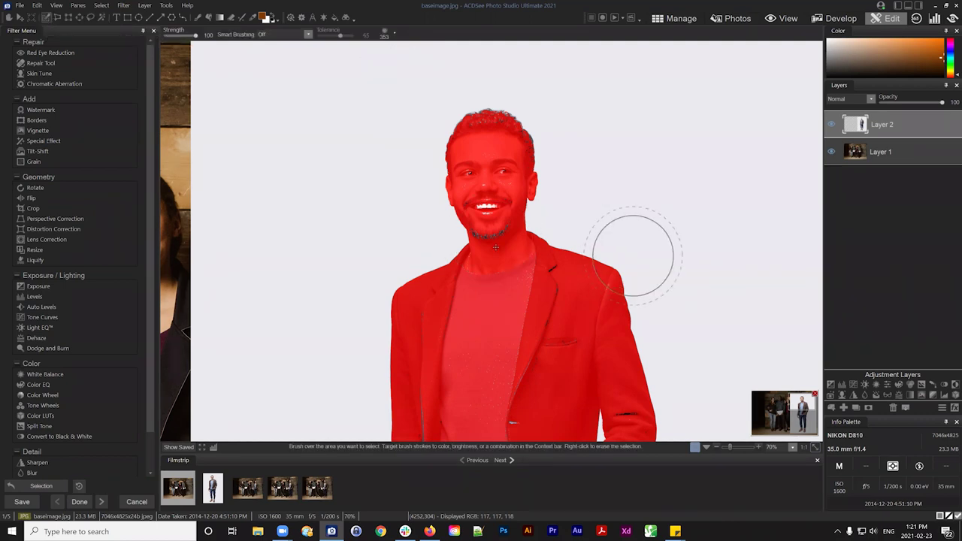
pyautogui.scroll(-8, 487, 217)
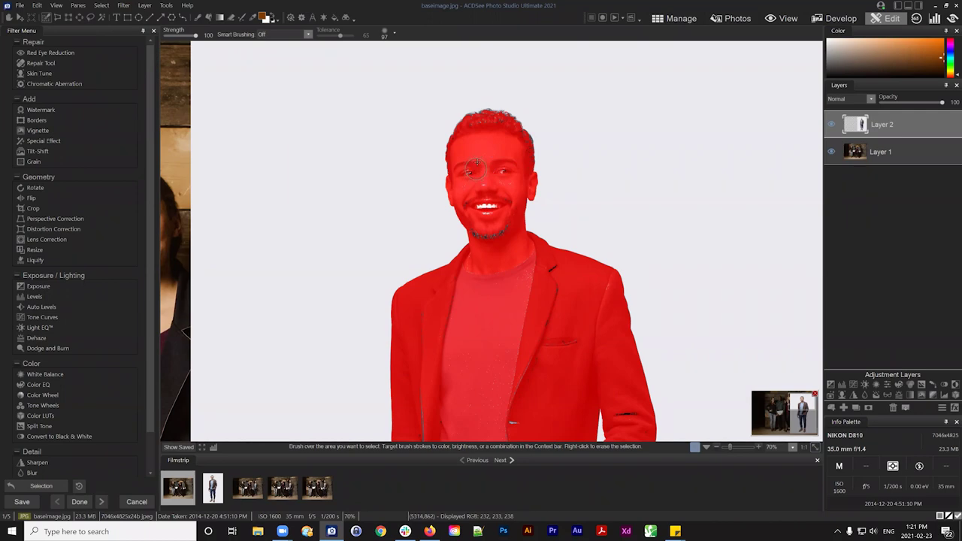
pyautogui.scroll(4, 476, 163)
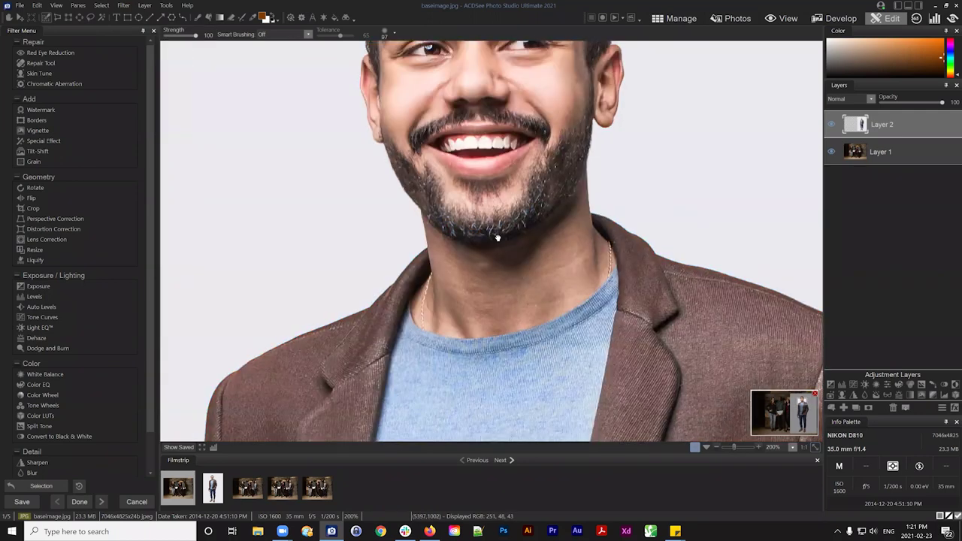
pyautogui.moveTo(497, 237); pyautogui.dragTo(486, 346)
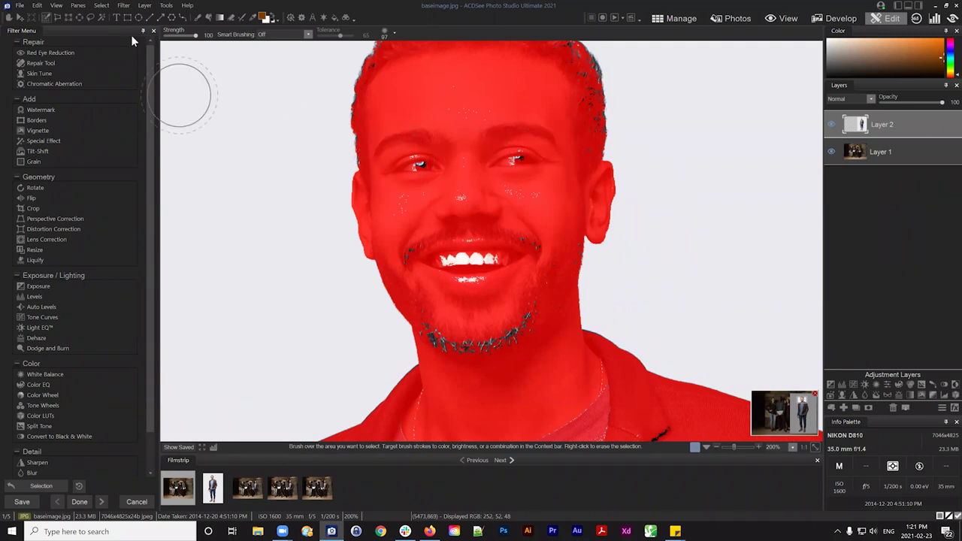
# Step: Look through the selection commands, try deselecting everything, and undo the deselection
pyautogui.click(100, 6)
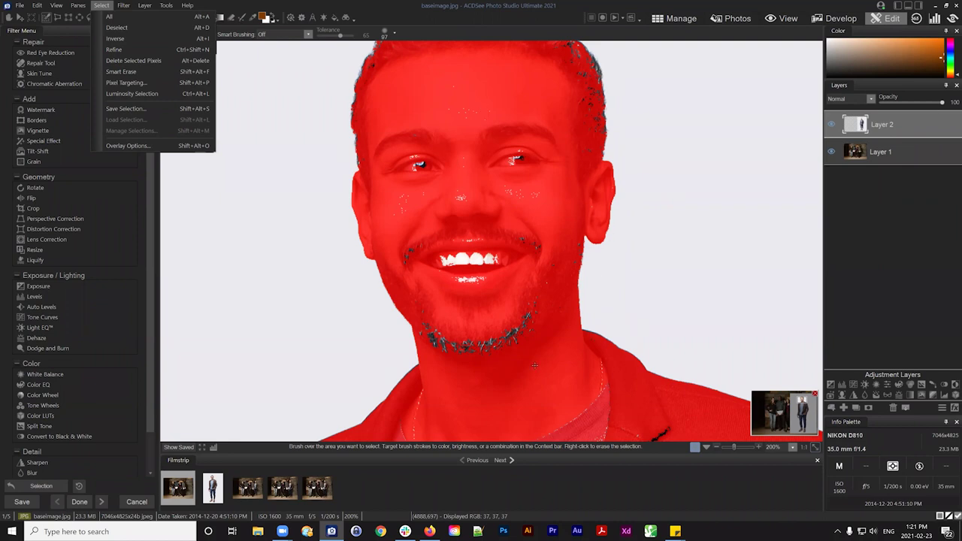
pyautogui.click(448, 143)
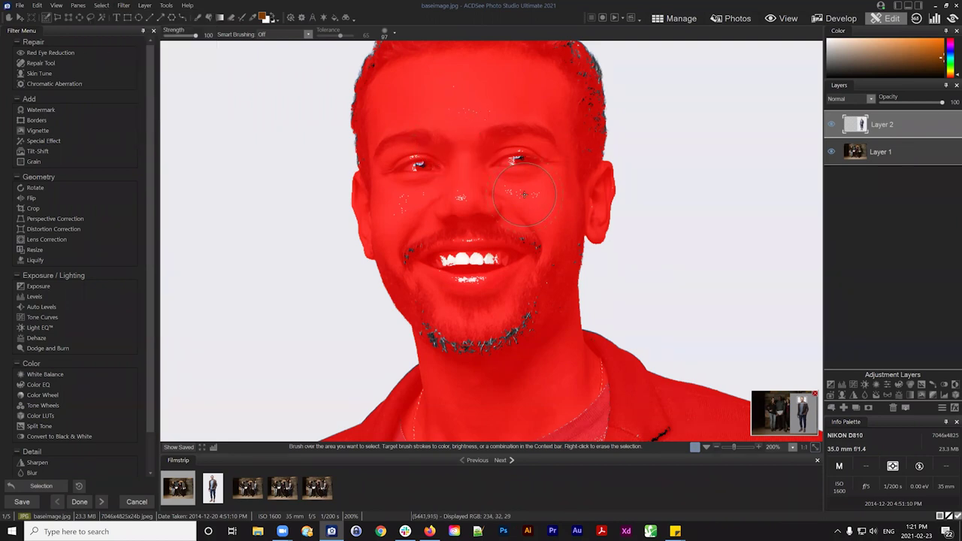
pyautogui.hotkey('ctrl', 'shift', 'a')
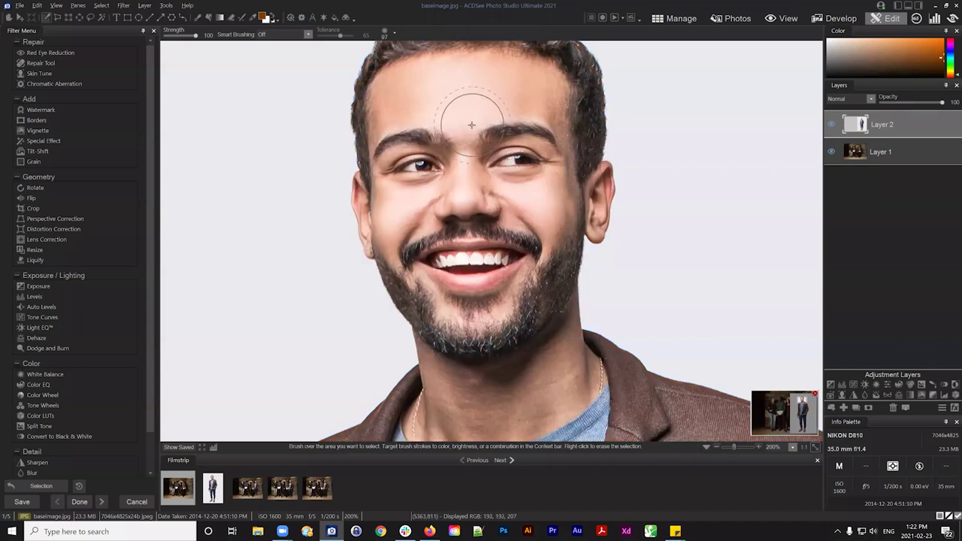
pyautogui.click(40, 485)
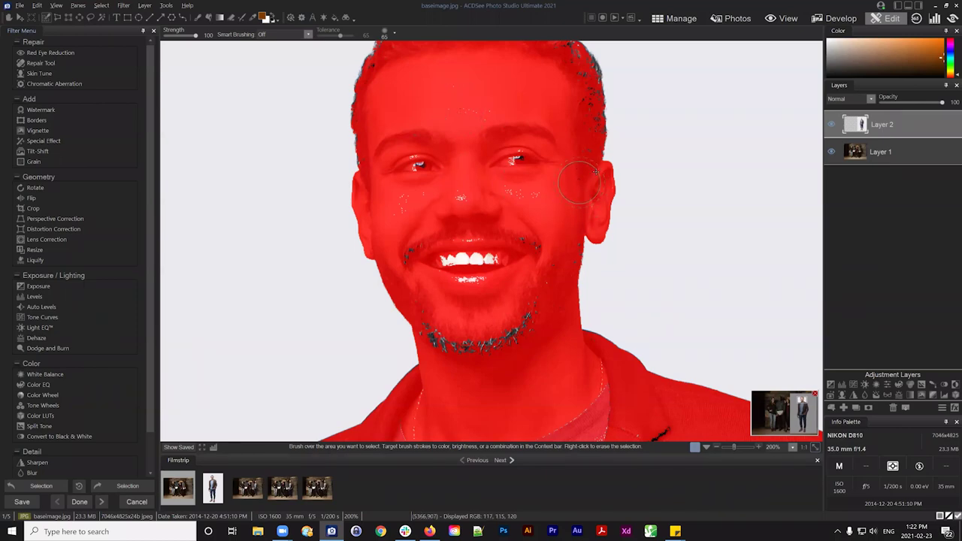
# Step: Try erasing a strip of the selection across the temple and eyebrow with the selection brush at size 65, and undo the stroke
pyautogui.click(47, 18)
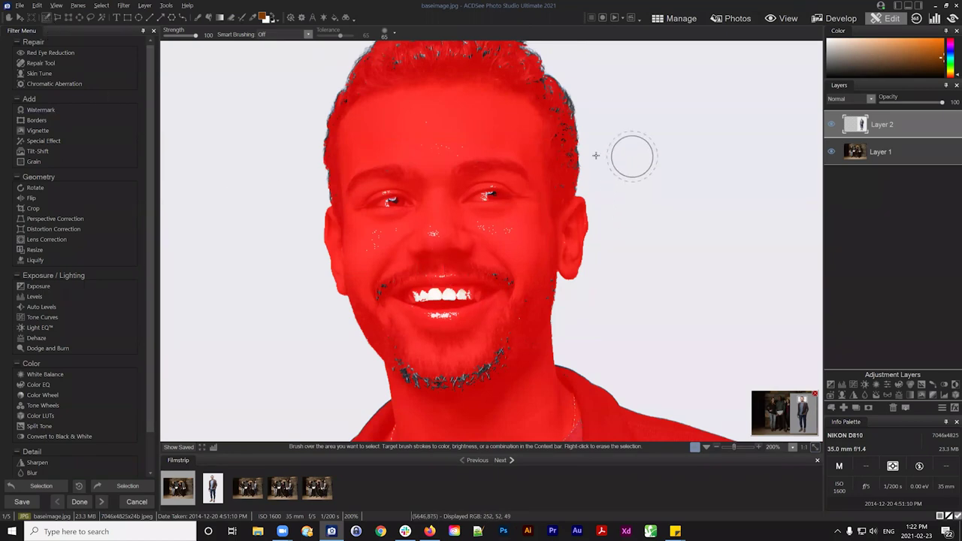
pyautogui.moveTo(629, 154)
pyautogui.mouseDown()
pyautogui.moveTo(519, 162)
pyautogui.moveTo(451, 184)
pyautogui.mouseUp()
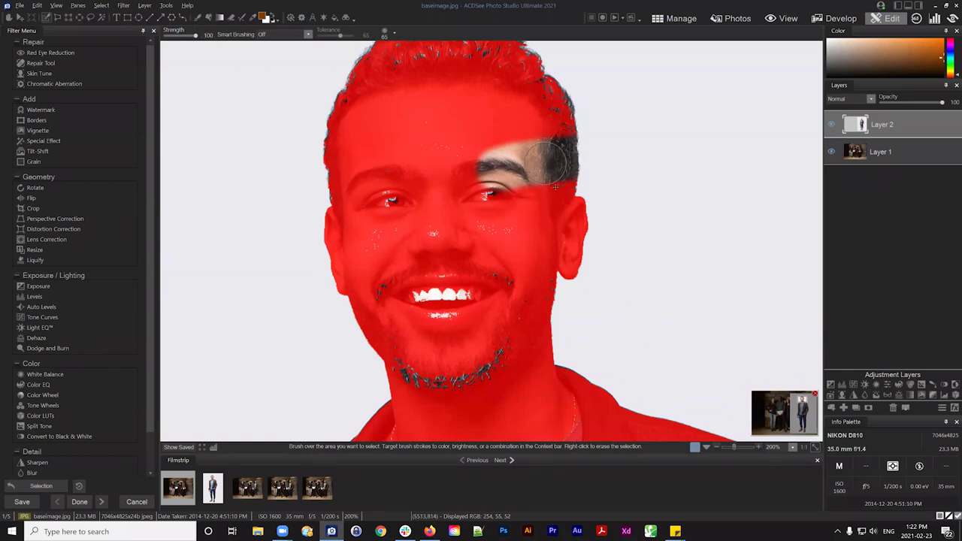
pyautogui.hotkey('ctrl', 'z')
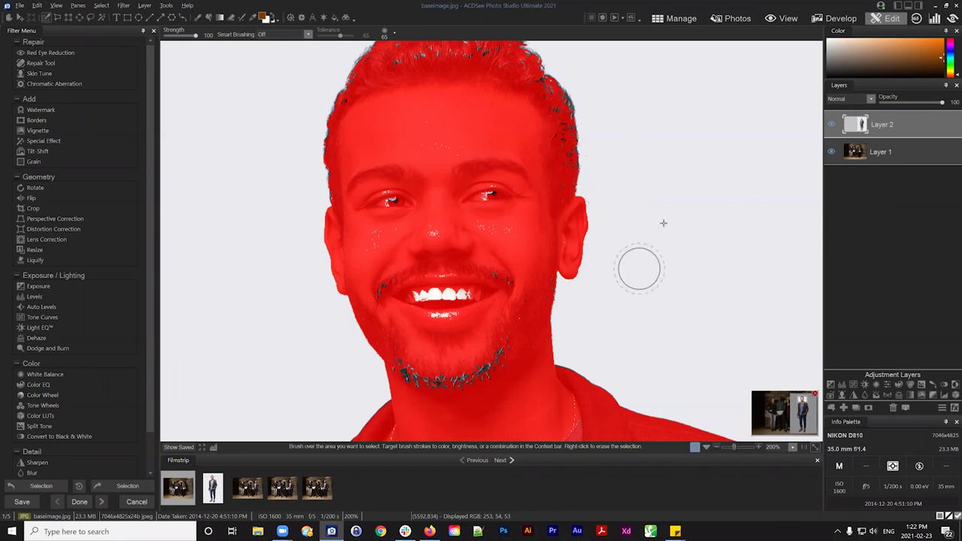
# Step: Brush a dab of selection beside the head and erase it, along with the selection over the adjacent side hair and ear
pyautogui.moveTo(718, 163); pyautogui.dragTo(633, 226)
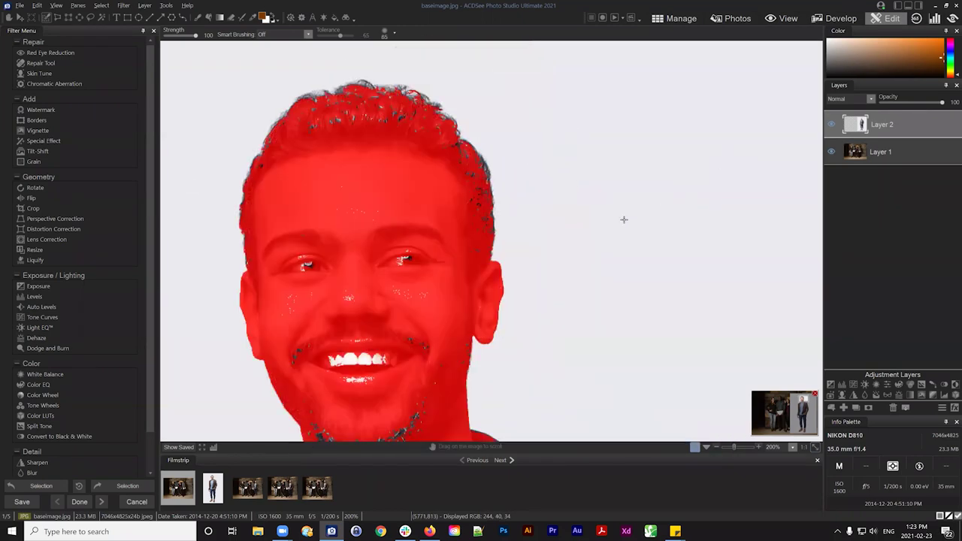
pyautogui.click(524, 184)
pyautogui.rightClick(538, 188)
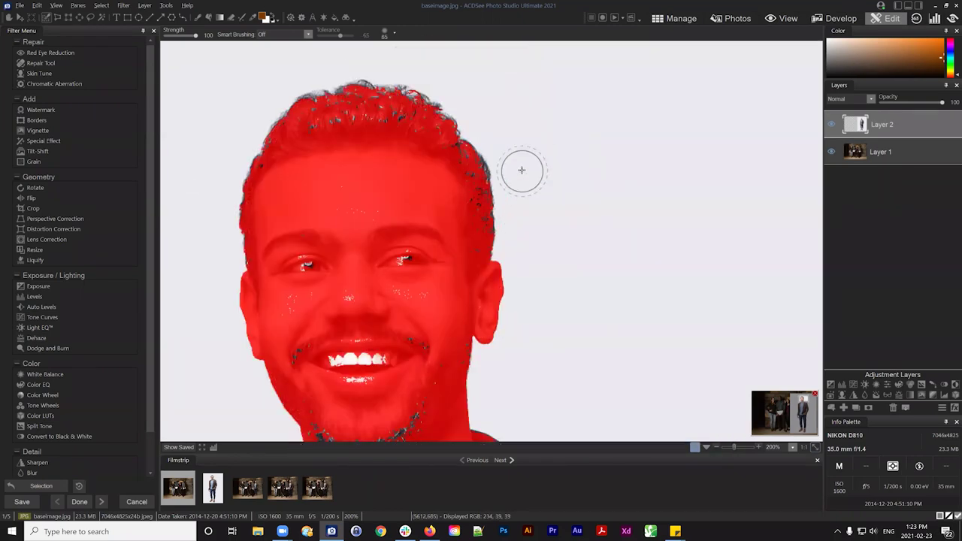
pyautogui.moveTo(470, 186)
pyautogui.mouseDown()
pyautogui.moveTo(481, 174)
pyautogui.moveTo(496, 256)
pyautogui.moveTo(485, 263)
pyautogui.moveTo(495, 266)
pyautogui.moveTo(507, 322)
pyautogui.moveTo(497, 285)
pyautogui.mouseUp()
# Step: Brush the side hair and ear back into the selection with Smart Brushing set to Magic at tolerance 65, and erase the overspill beside the ear
pyautogui.click(308, 35)
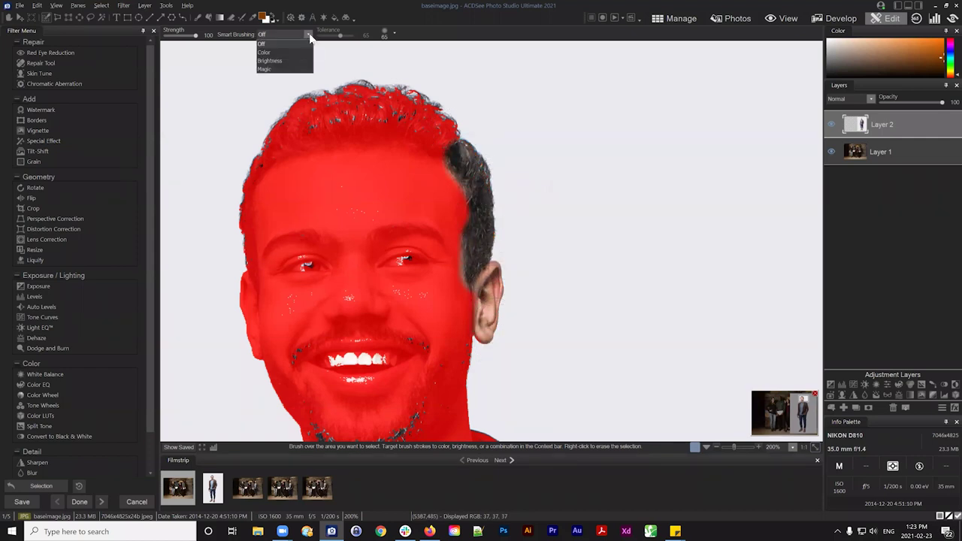
pyautogui.click(265, 69)
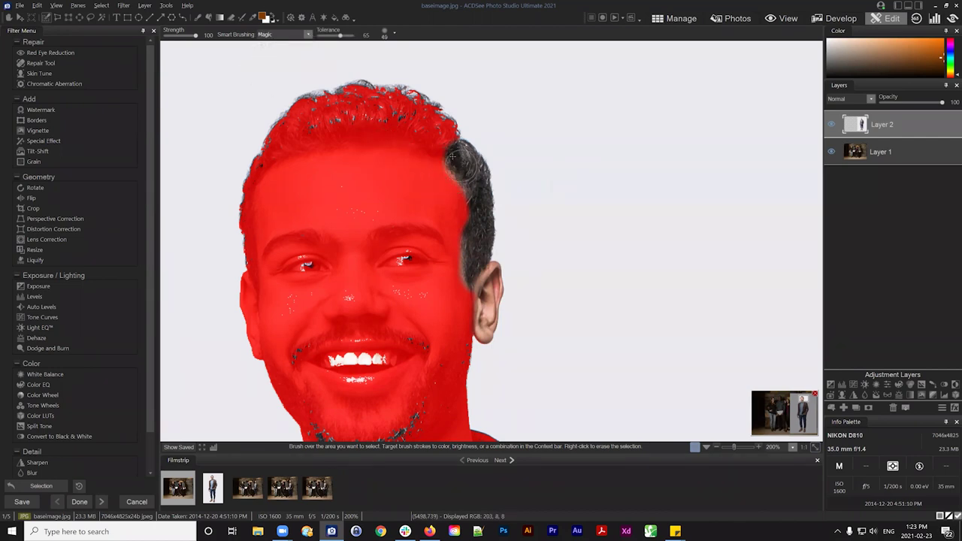
pyautogui.moveTo(460, 152)
pyautogui.mouseDown()
pyautogui.moveTo(462, 179)
pyautogui.moveTo(440, 157)
pyautogui.moveTo(464, 154)
pyautogui.moveTo(481, 169)
pyautogui.moveTo(485, 203)
pyautogui.moveTo(475, 160)
pyautogui.moveTo(487, 255)
pyautogui.moveTo(486, 214)
pyautogui.moveTo(478, 270)
pyautogui.moveTo(474, 220)
pyautogui.moveTo(468, 287)
pyautogui.moveTo(458, 237)
pyautogui.moveTo(484, 254)
pyautogui.moveTo(482, 170)
pyautogui.moveTo(476, 300)
pyautogui.moveTo(491, 275)
pyautogui.moveTo(482, 331)
pyautogui.moveTo(502, 273)
pyautogui.moveTo(495, 291)
pyautogui.moveTo(493, 284)
pyautogui.moveTo(476, 294)
pyautogui.moveTo(508, 266)
pyautogui.mouseUp()
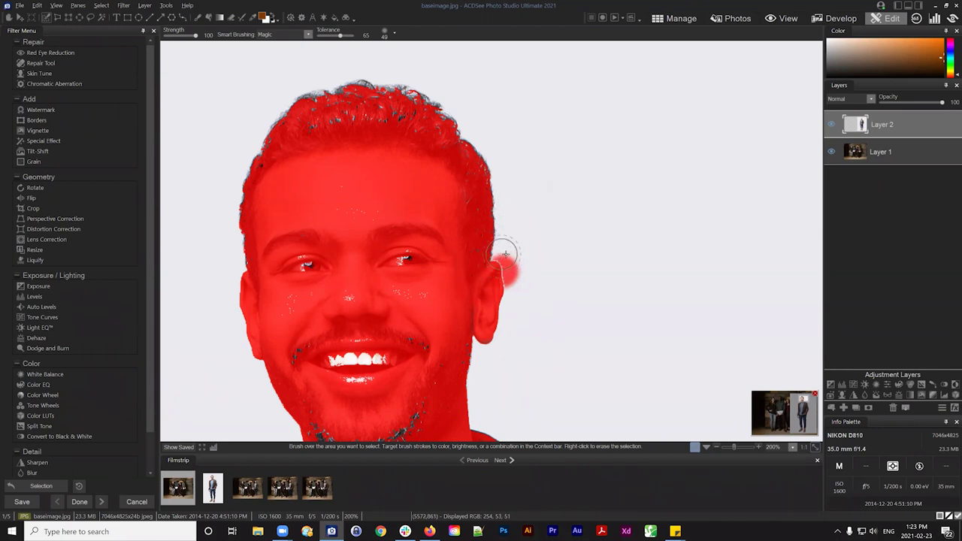
pyautogui.rightClick(509, 271)
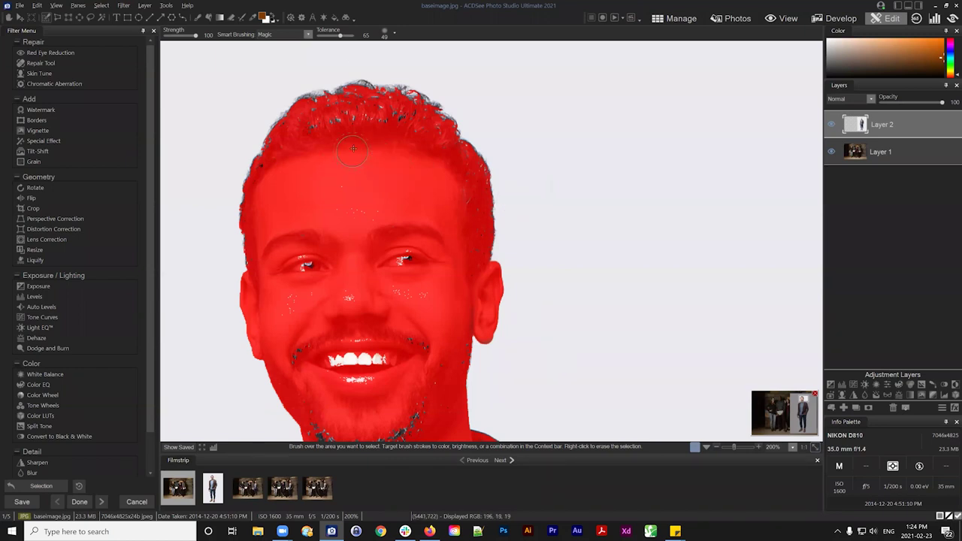
# Step: Turn Smart Brushing off and brush the gaps in the man's hair, forehead and one eye into the selection
pyautogui.click(275, 34)
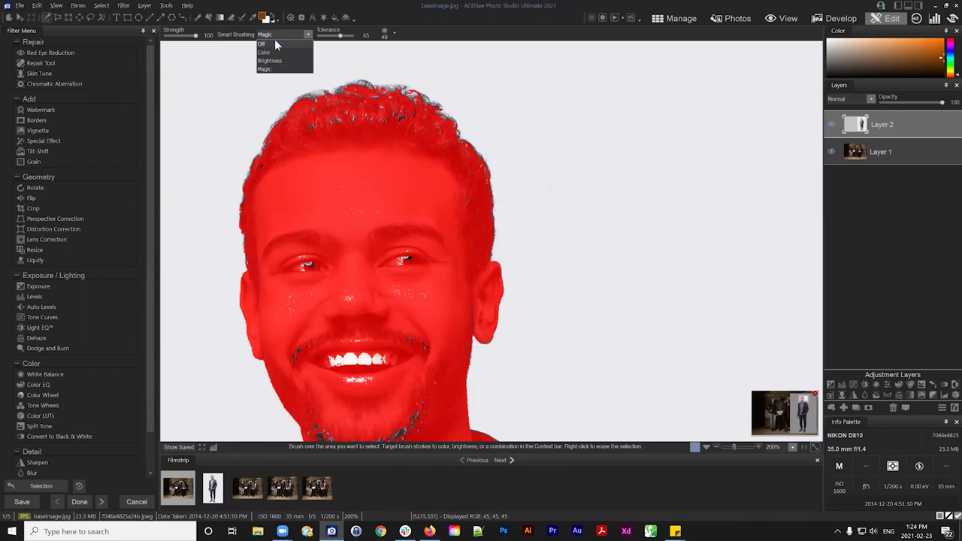
pyautogui.click(263, 44)
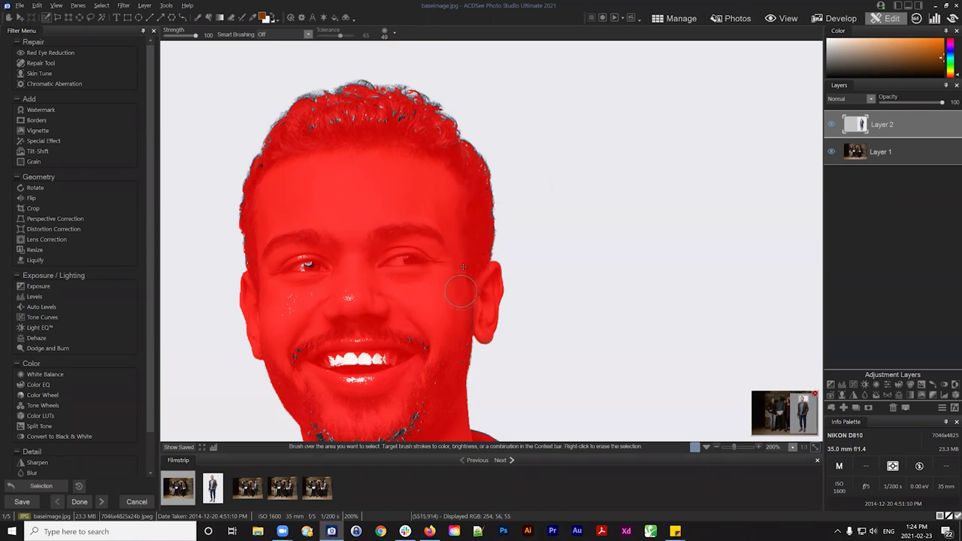
pyautogui.moveTo(363, 195); pyautogui.dragTo(446, 236)
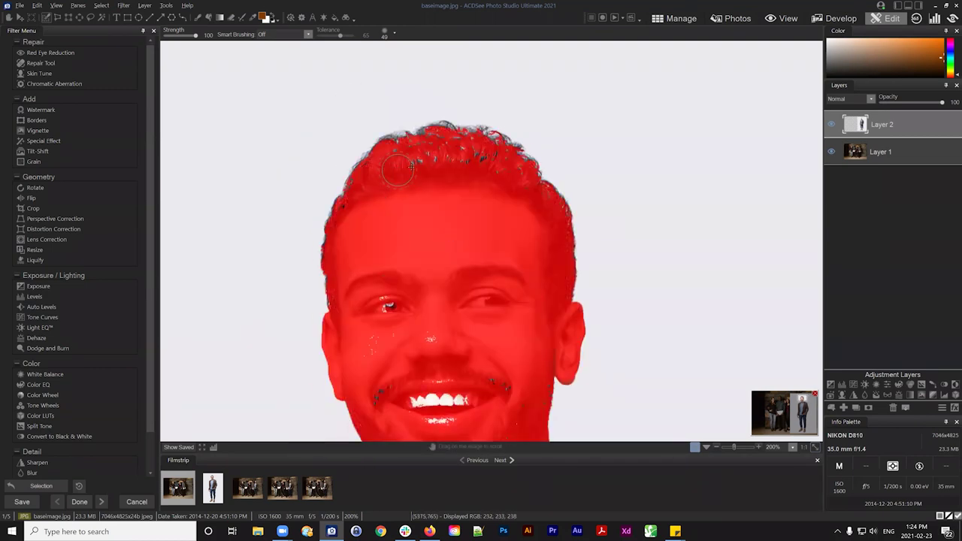
pyautogui.moveTo(434, 162); pyautogui.dragTo(507, 176)
pyautogui.moveTo(479, 323); pyautogui.dragTo(507, 194)
pyautogui.moveTo(370, 103); pyautogui.dragTo(371, 177)
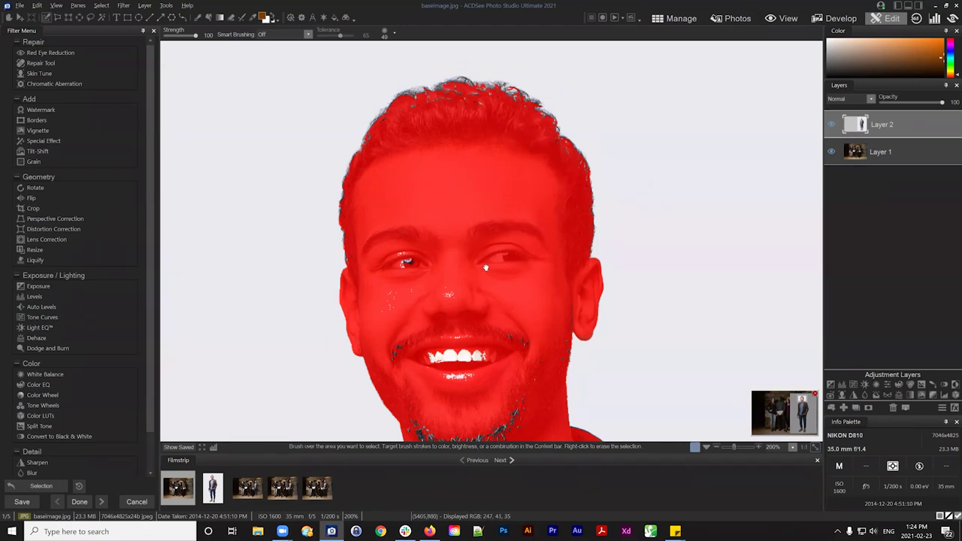
# Step: Brush the unselected spots in the beard, nose, other eye, teeth and lips into the selection
pyautogui.moveTo(514, 218); pyautogui.dragTo(494, 126)
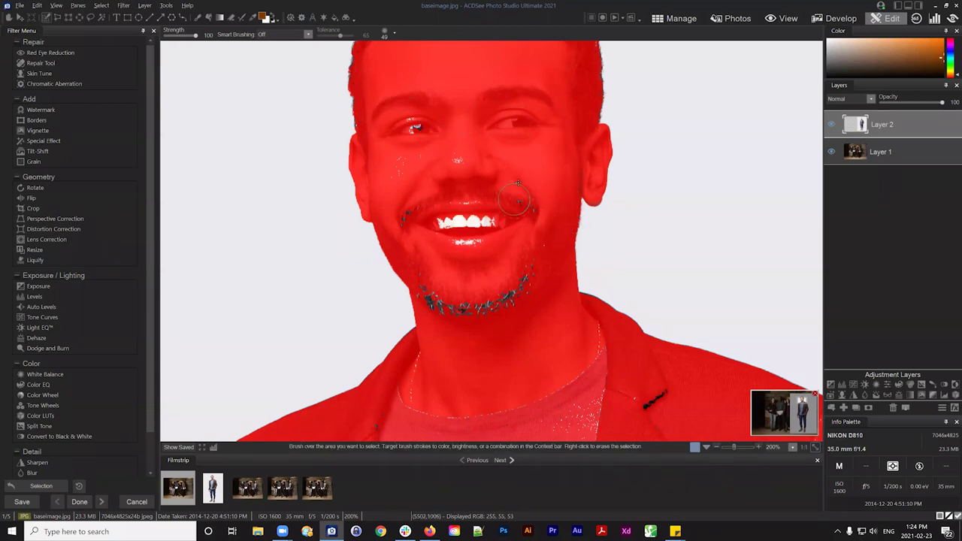
pyautogui.moveTo(528, 212)
pyautogui.mouseDown()
pyautogui.moveTo(531, 286)
pyautogui.moveTo(535, 277)
pyautogui.moveTo(461, 313)
pyautogui.moveTo(435, 294)
pyautogui.moveTo(432, 306)
pyautogui.moveTo(407, 206)
pyautogui.moveTo(462, 152)
pyautogui.moveTo(401, 172)
pyautogui.moveTo(413, 128)
pyautogui.mouseUp()
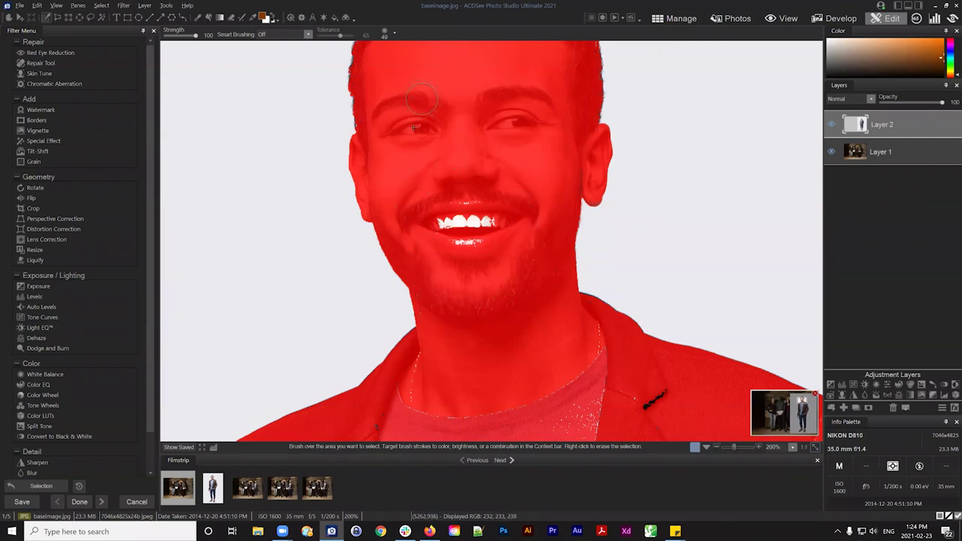
pyautogui.moveTo(436, 231)
pyautogui.mouseDown()
pyautogui.moveTo(523, 225)
pyautogui.moveTo(484, 235)
pyautogui.moveTo(463, 226)
pyautogui.moveTo(458, 197)
pyautogui.moveTo(519, 193)
pyautogui.mouseUp()
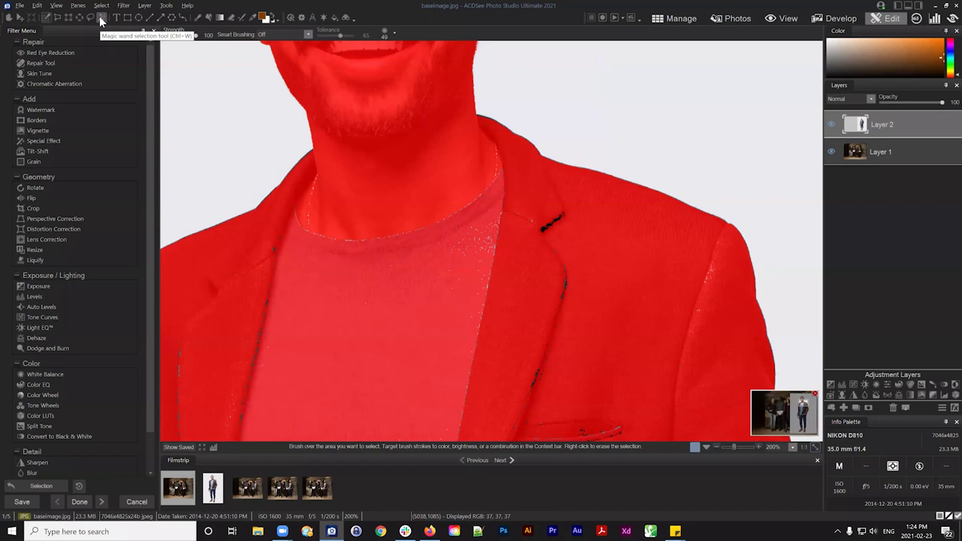
# Step: Reduce the brush size to 33 and brush the gaps along the jacket collar and notched lapel into the selection
pyautogui.scroll(-3, 428, 107)
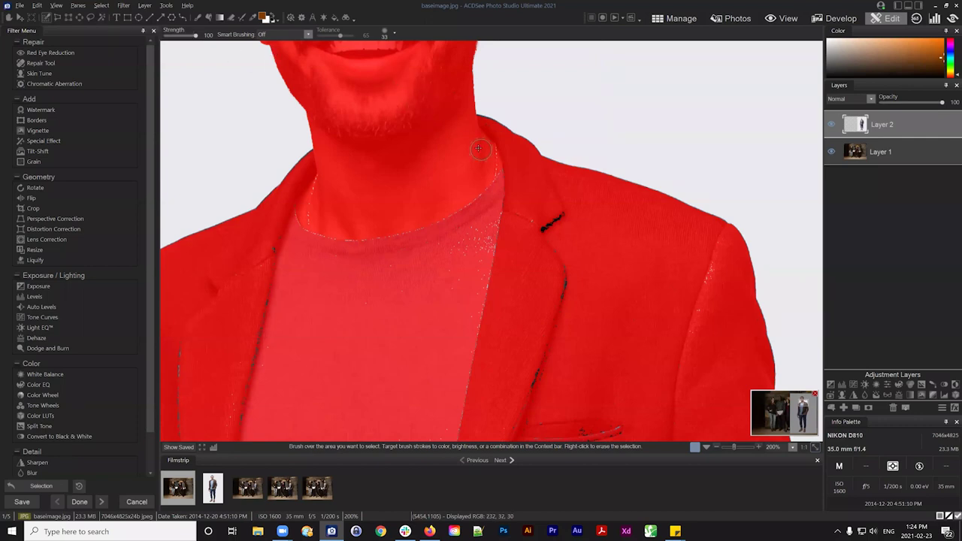
pyautogui.moveTo(474, 126)
pyautogui.mouseDown()
pyautogui.moveTo(493, 139)
pyautogui.moveTo(504, 218)
pyautogui.moveTo(515, 206)
pyautogui.mouseUp()
pyautogui.moveTo(572, 232); pyautogui.dragTo(532, 238)
pyautogui.moveTo(512, 275); pyautogui.dragTo(564, 215)
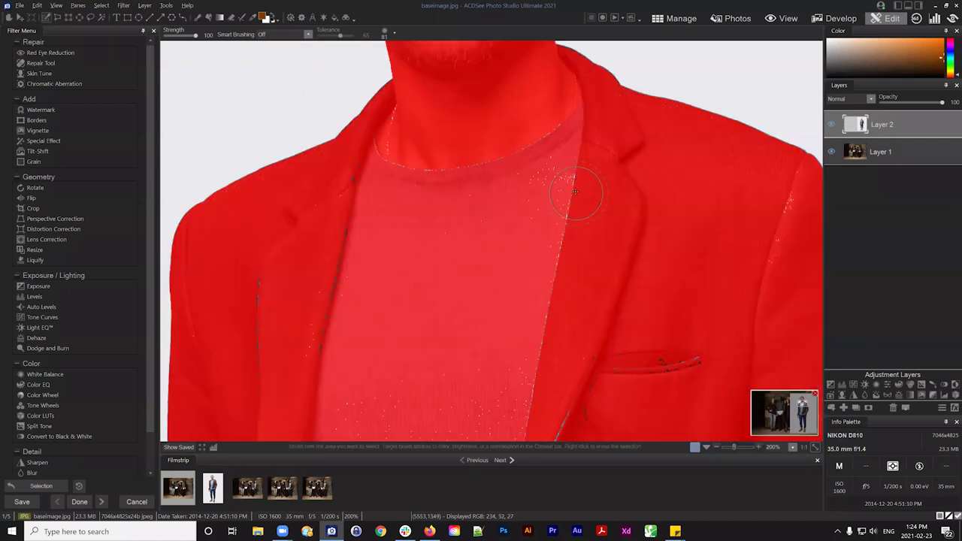
# Step: Enlarge the brush to 113 and fill the selection gaps along the T-shirt neckline and the upper shirt front
pyautogui.moveTo(462, 170)
pyautogui.mouseDown()
pyautogui.moveTo(375, 105)
pyautogui.moveTo(432, 113)
pyautogui.moveTo(449, 139)
pyautogui.moveTo(451, 109)
pyautogui.mouseUp()
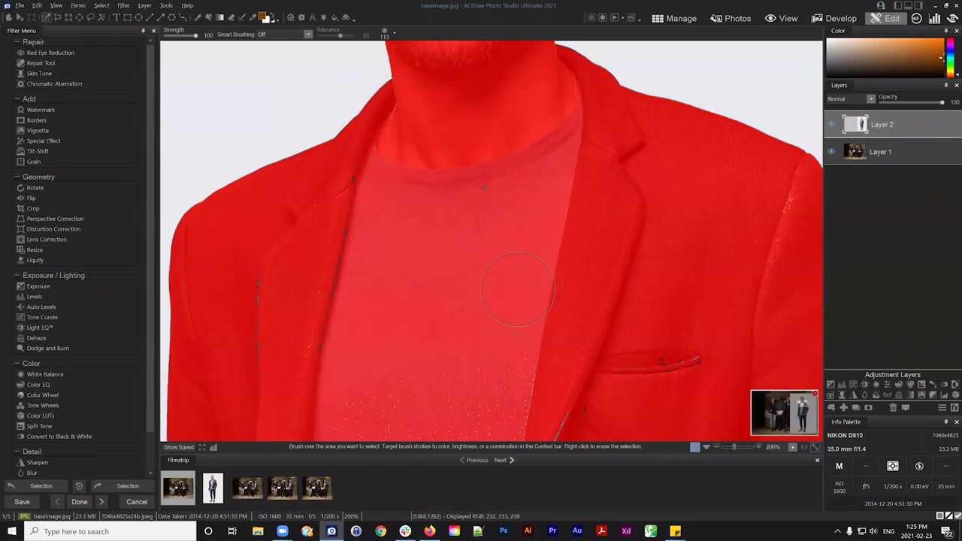
pyautogui.moveTo(374, 263)
pyautogui.mouseDown()
pyautogui.moveTo(276, 355)
pyautogui.moveTo(294, 302)
pyautogui.moveTo(278, 271)
pyautogui.moveTo(325, 353)
pyautogui.mouseUp()
pyautogui.press('Escape')
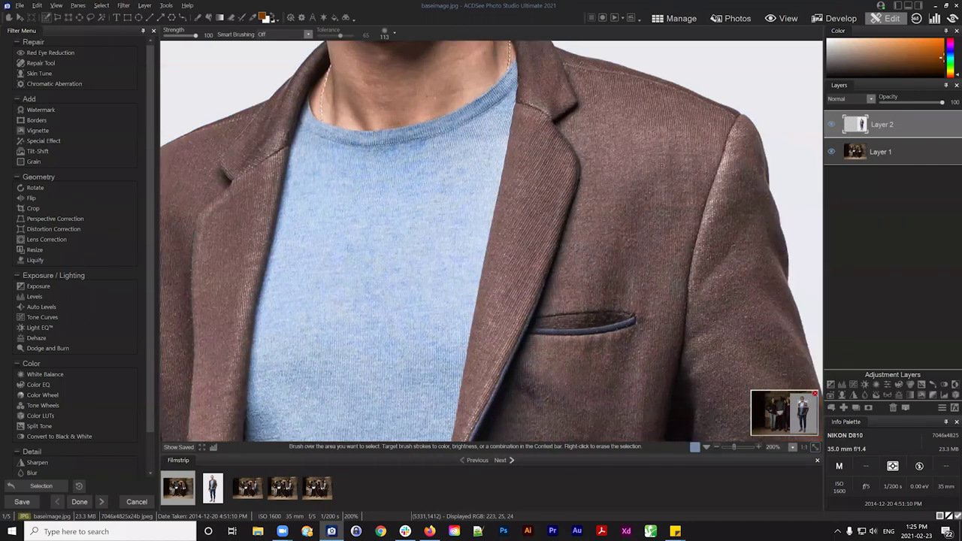
# Step: Brush the breast pocket, upper jacket front edge and sleeve creases into the selection at brush size 113
pyautogui.scroll(-3, 591, 261)
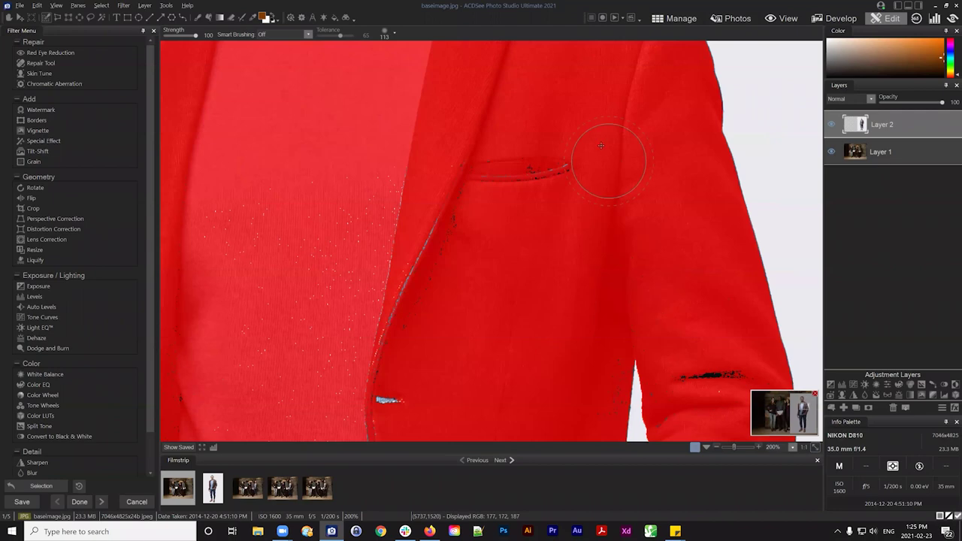
pyautogui.moveTo(601, 145)
pyautogui.mouseDown()
pyautogui.moveTo(540, 184)
pyautogui.moveTo(438, 177)
pyautogui.moveTo(511, 146)
pyautogui.moveTo(505, 177)
pyautogui.moveTo(405, 312)
pyautogui.moveTo(378, 390)
pyautogui.mouseUp()
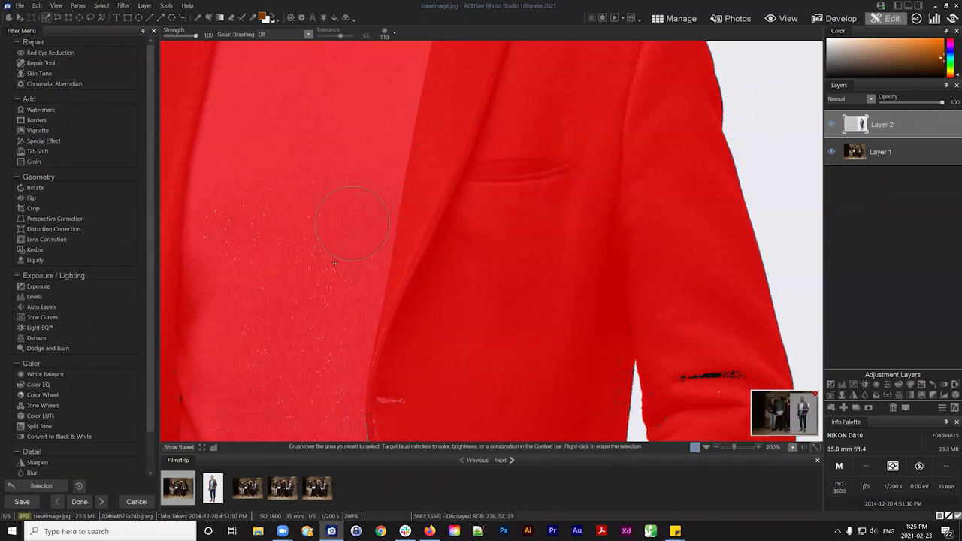
pyautogui.moveTo(653, 281); pyautogui.dragTo(494, 107)
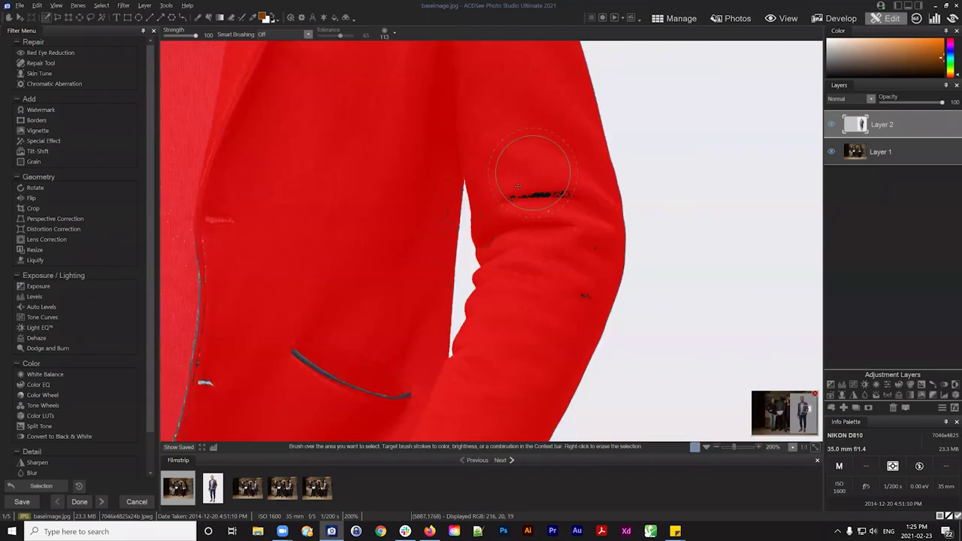
pyautogui.moveTo(529, 231)
pyautogui.mouseDown()
pyautogui.moveTo(517, 199)
pyautogui.moveTo(577, 227)
pyautogui.moveTo(566, 204)
pyautogui.moveTo(566, 242)
pyautogui.moveTo(541, 297)
pyautogui.moveTo(573, 260)
pyautogui.moveTo(560, 289)
pyautogui.moveTo(568, 269)
pyautogui.moveTo(543, 215)
pyautogui.moveTo(522, 109)
pyautogui.mouseUp()
# Step: Fill the selection gaps beside the arm opening, jacket pocket and pocketed hand, using brush sizes 33 and 17
pyautogui.scroll(-8, 481, 128)
pyautogui.moveTo(429, 155)
pyautogui.mouseDown()
pyautogui.moveTo(442, 208)
pyautogui.moveTo(451, 181)
pyautogui.mouseUp()
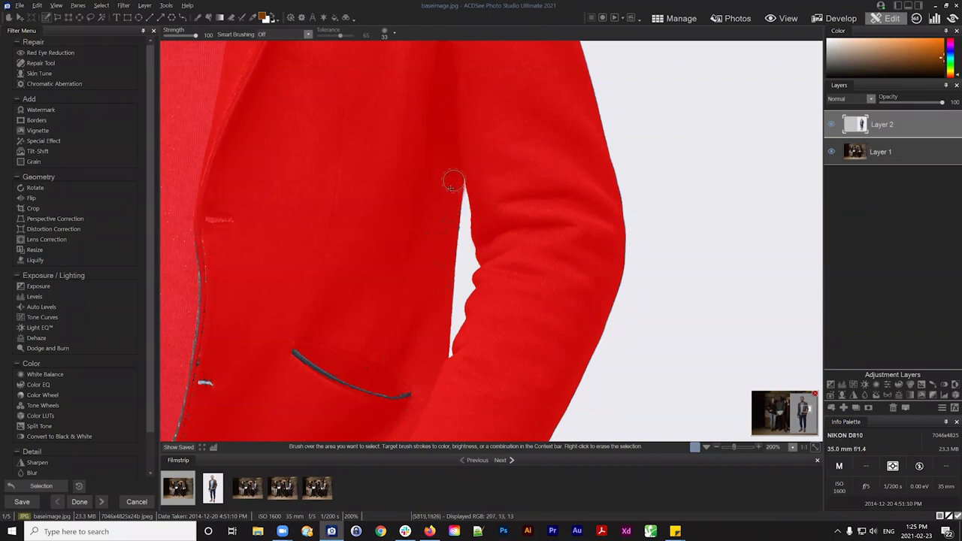
pyautogui.moveTo(435, 269)
pyautogui.mouseDown()
pyautogui.moveTo(440, 210)
pyautogui.moveTo(440, 292)
pyautogui.moveTo(526, 176)
pyautogui.moveTo(555, 163)
pyautogui.mouseUp()
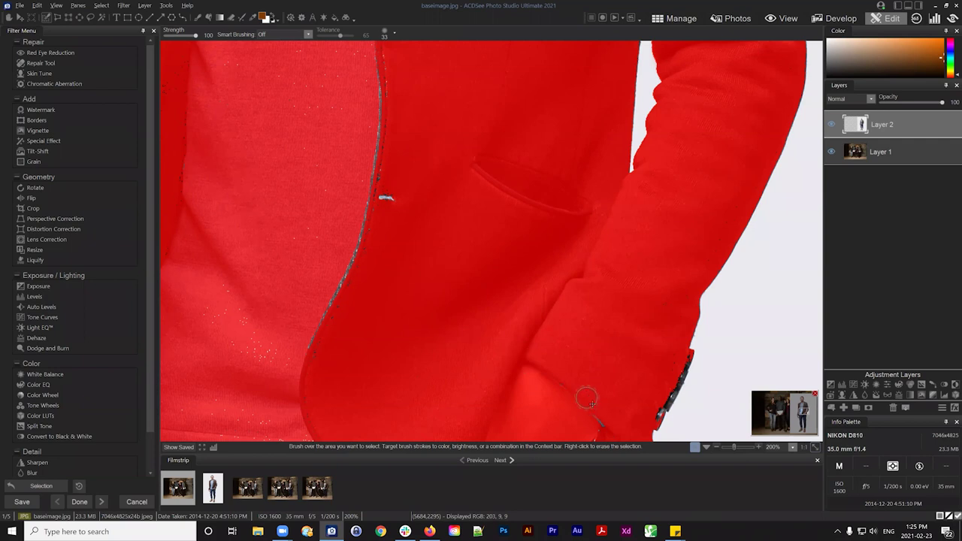
pyautogui.moveTo(586, 399); pyautogui.dragTo(607, 421)
pyautogui.moveTo(627, 345); pyautogui.dragTo(563, 81)
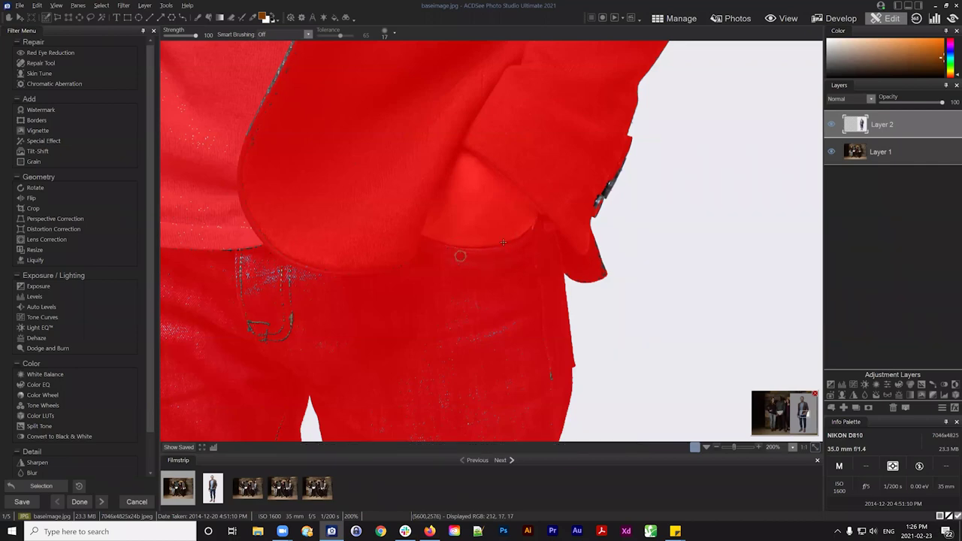
# Step: Set the brush size to 65 and fill the gaps along the curved jacket front edge, buttonhole and lower T-shirt
pyautogui.scroll(5, 485, 260)
pyautogui.moveTo(351, 297)
pyautogui.mouseDown()
pyautogui.moveTo(273, 272)
pyautogui.moveTo(404, 273)
pyautogui.moveTo(603, 355)
pyautogui.mouseUp()
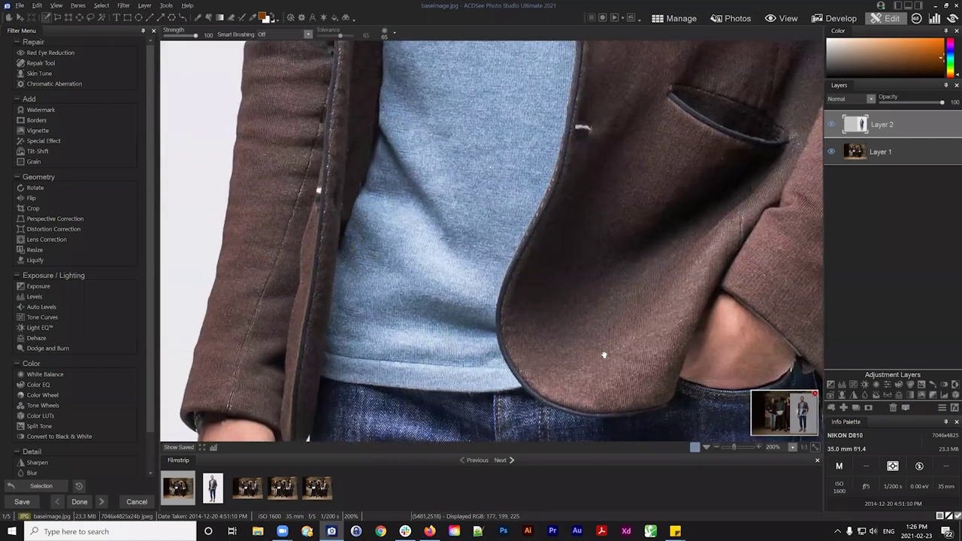
pyautogui.moveTo(589, 307); pyautogui.dragTo(619, 275)
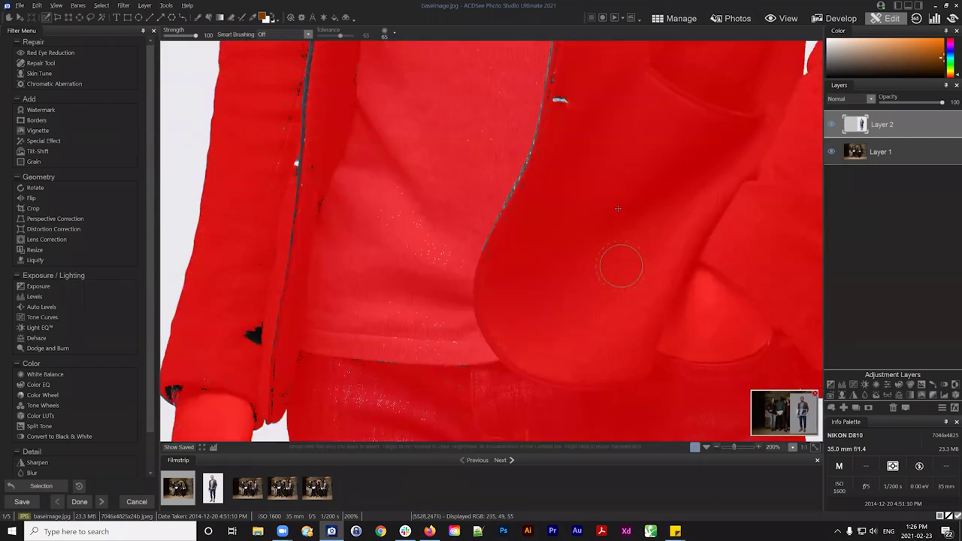
pyautogui.scroll(-2, 620, 226)
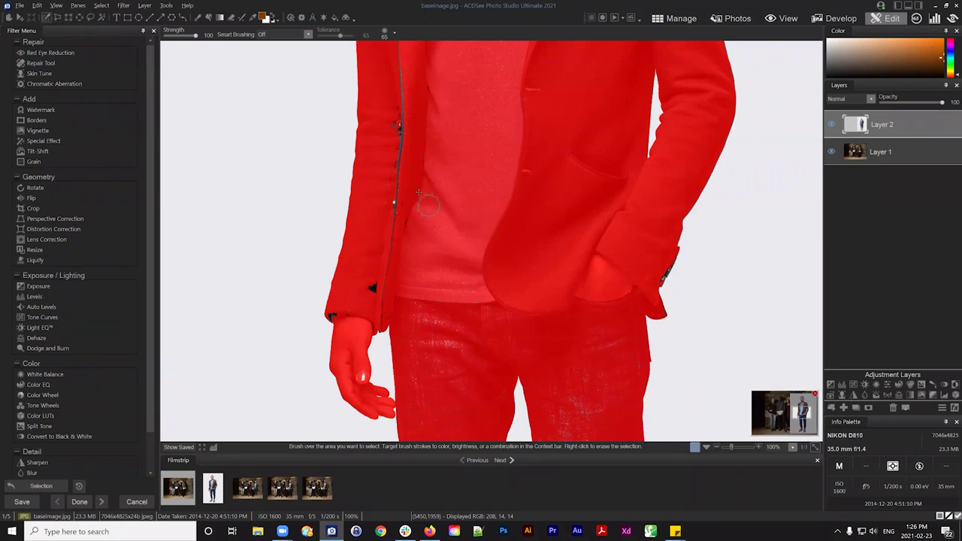
# Step: Brush the gaps along the opposite jacket edge, beside the hanging arm, into the selection, enlarging the brush to 113
pyautogui.moveTo(414, 226)
pyautogui.mouseDown()
pyautogui.moveTo(397, 172)
pyautogui.moveTo(402, 101)
pyautogui.mouseUp()
pyautogui.moveTo(490, 114); pyautogui.dragTo(538, 247)
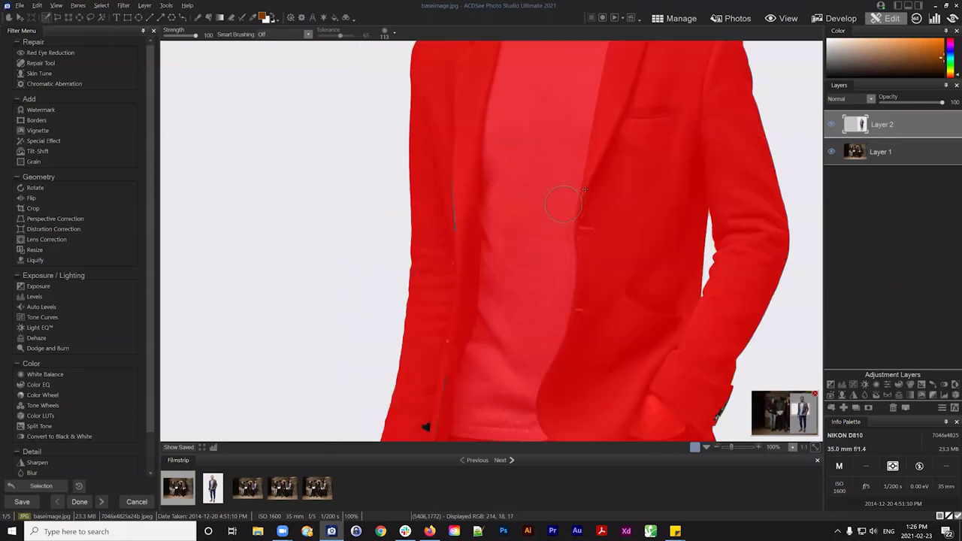
pyautogui.moveTo(457, 266)
pyautogui.mouseDown()
pyautogui.moveTo(454, 148)
pyautogui.moveTo(441, 195)
pyautogui.moveTo(454, 107)
pyautogui.mouseUp()
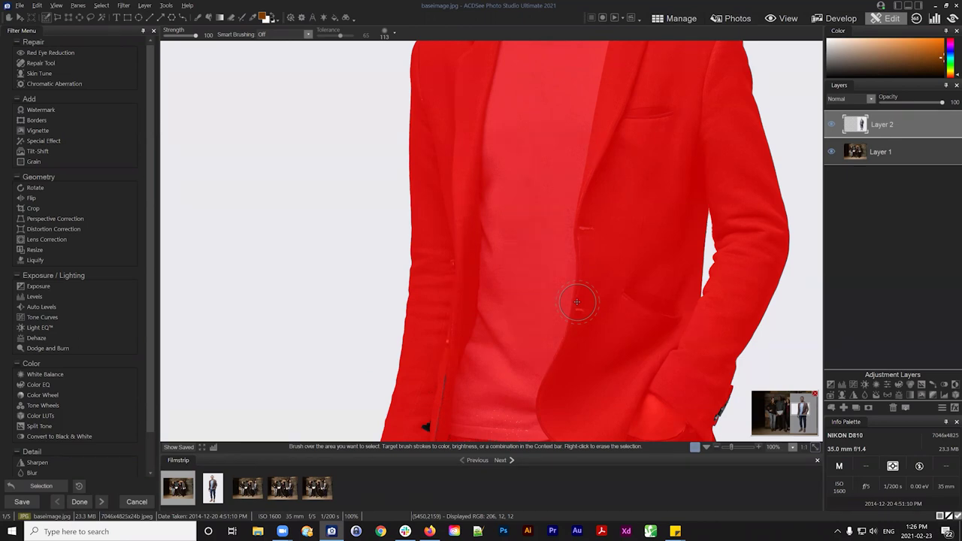
# Step: Brush the lower jacket edge, the dark sleeve patch and the upper jeans into the selection at brush size 113
pyautogui.scroll(-3, 563, 122)
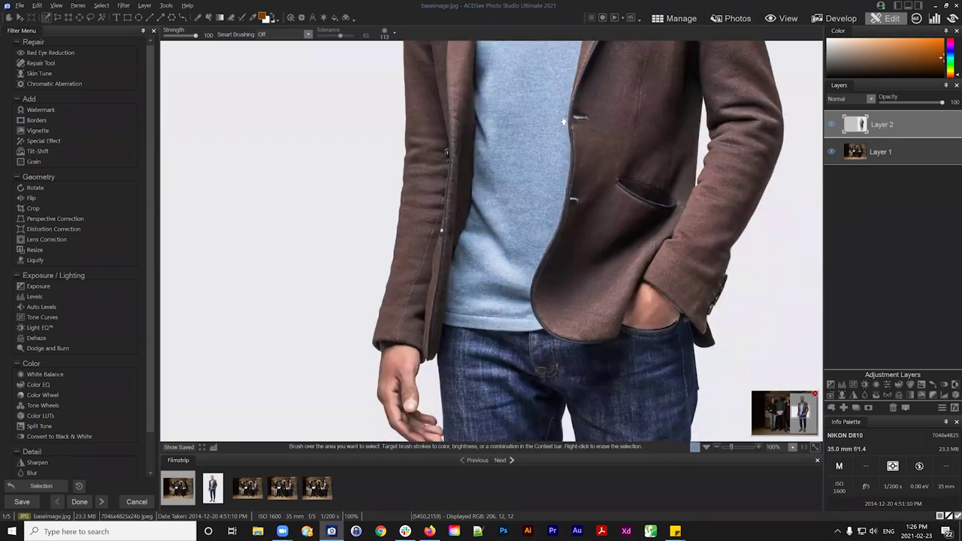
pyautogui.scroll(-2, 525, 154)
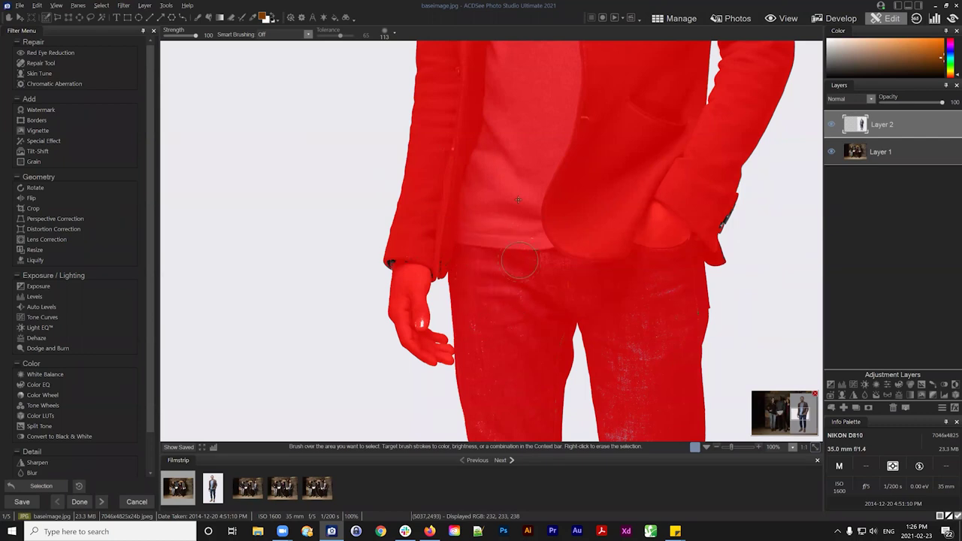
pyautogui.scroll(1, 560, 280)
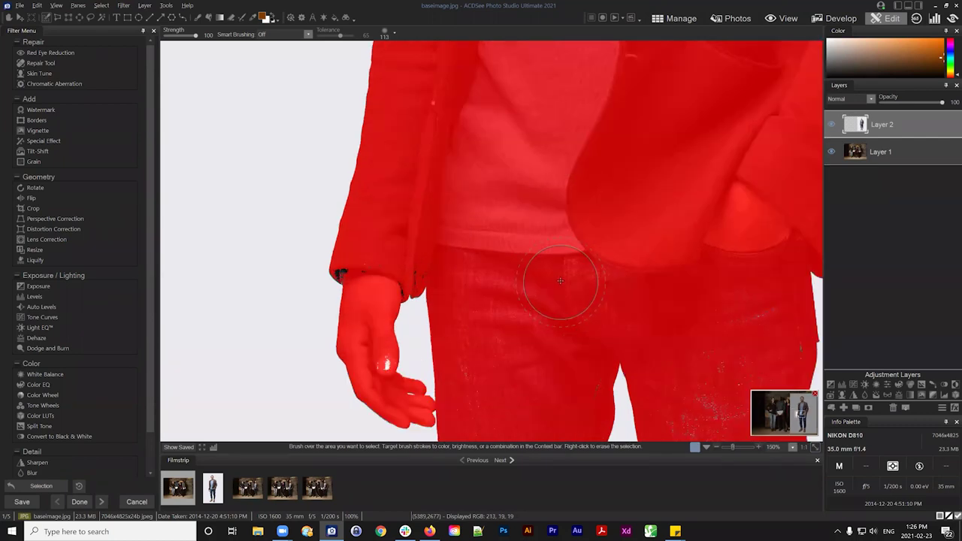
# Step: Reduce the brush to 33 and fill the selection gaps along the hanging arm's cuff and the adjoining jacket hem
pyautogui.scroll(2, 560, 280)
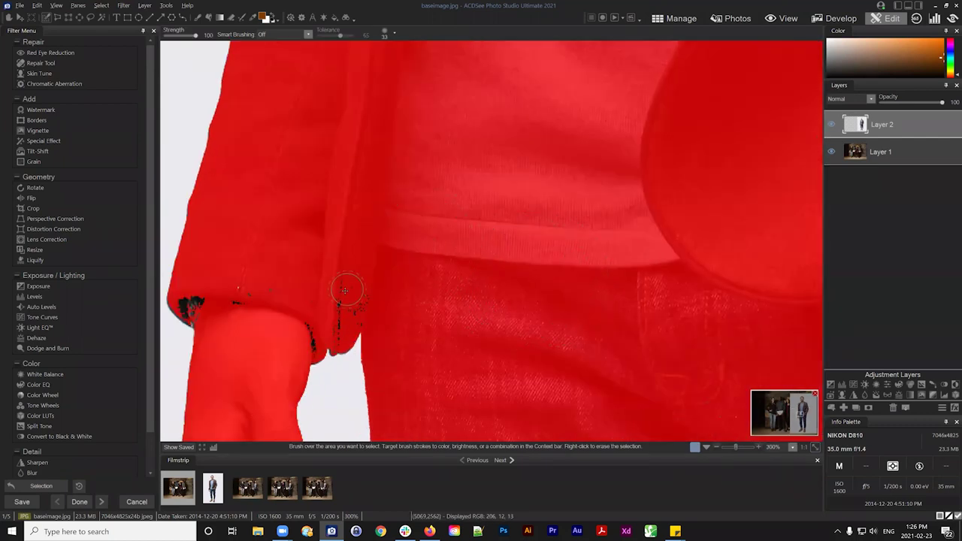
pyautogui.moveTo(345, 290)
pyautogui.mouseDown()
pyautogui.moveTo(333, 333)
pyautogui.moveTo(358, 287)
pyautogui.moveTo(356, 311)
pyautogui.mouseUp()
pyautogui.moveTo(308, 345)
pyautogui.mouseDown()
pyautogui.moveTo(266, 272)
pyautogui.moveTo(255, 303)
pyautogui.moveTo(191, 305)
pyautogui.mouseUp()
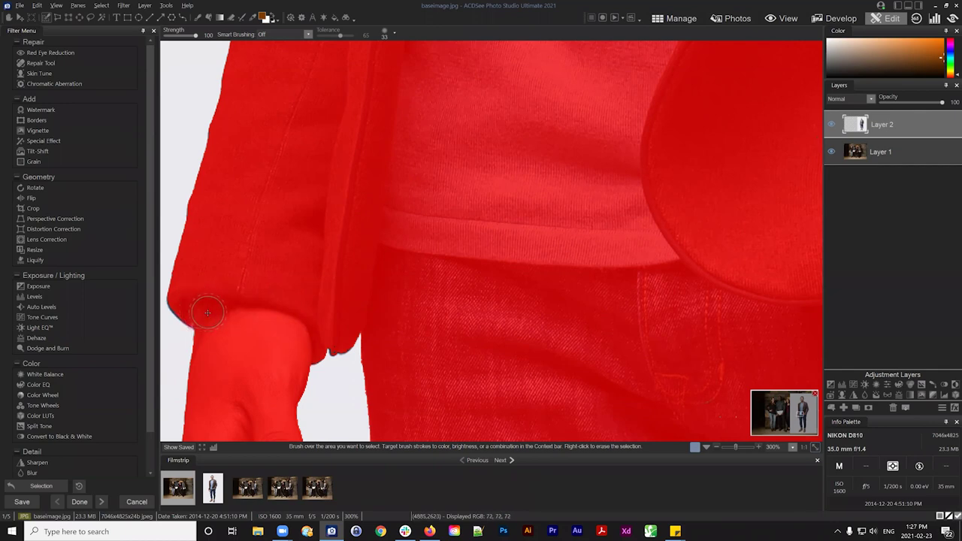
# Step: Enlarge the brush to 97 and brush the speckled gaps on both jeans legs into the selection
pyautogui.scroll(-5, 348, 281)
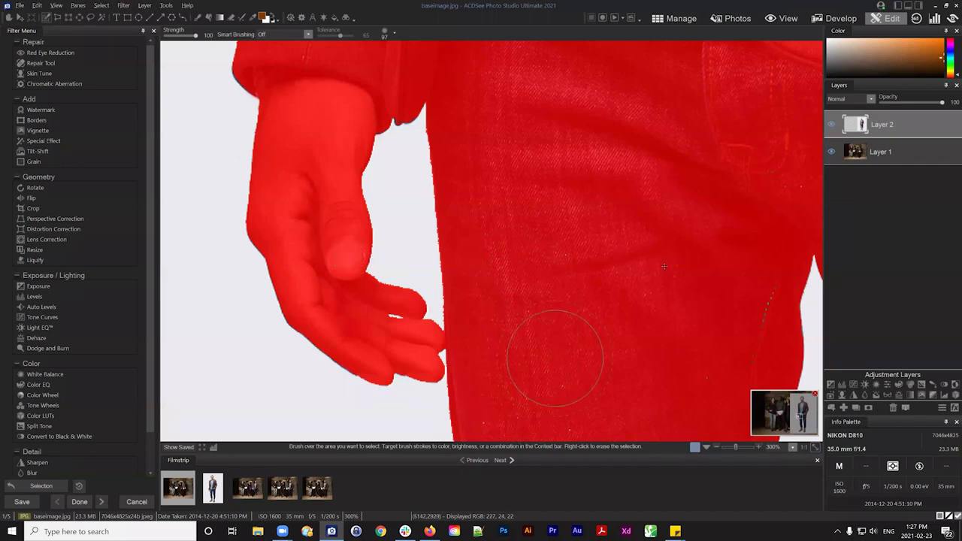
pyautogui.hscroll(2, 517, 237)
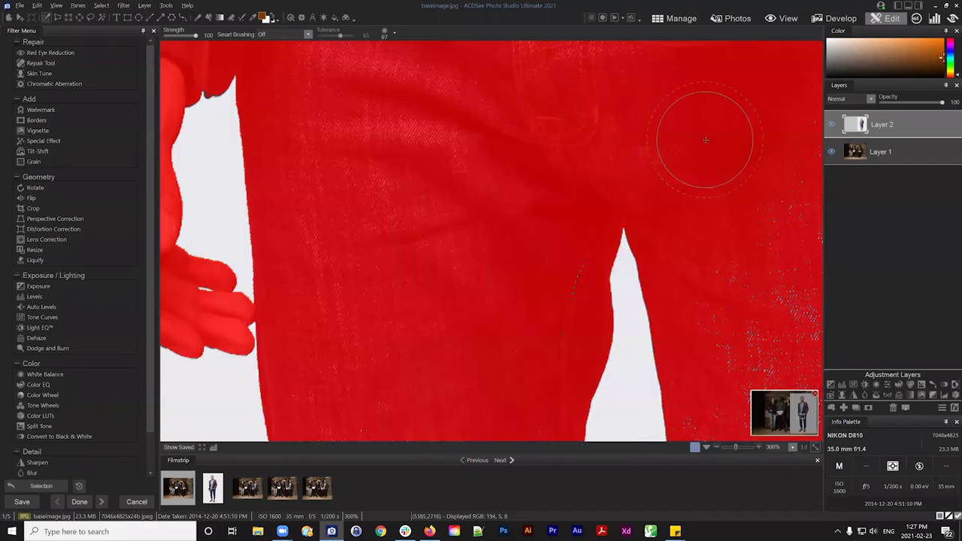
pyautogui.scroll(-2, 702, 140)
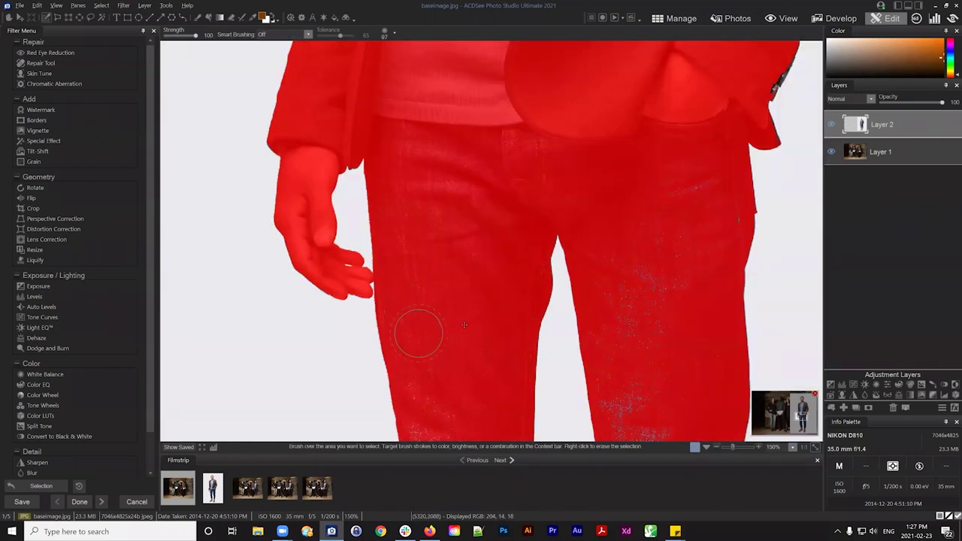
pyautogui.scroll(-3, 421, 331)
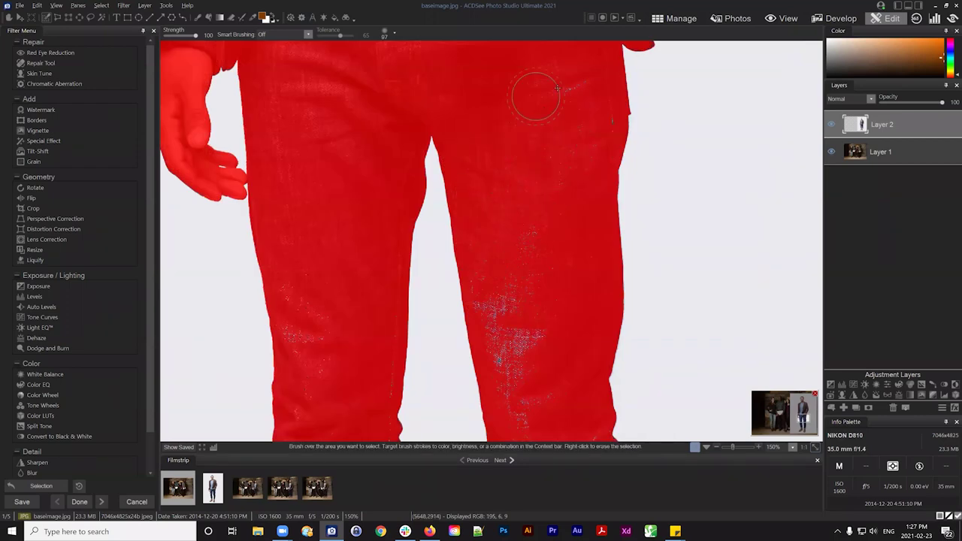
pyautogui.moveTo(556, 150); pyautogui.dragTo(469, 270)
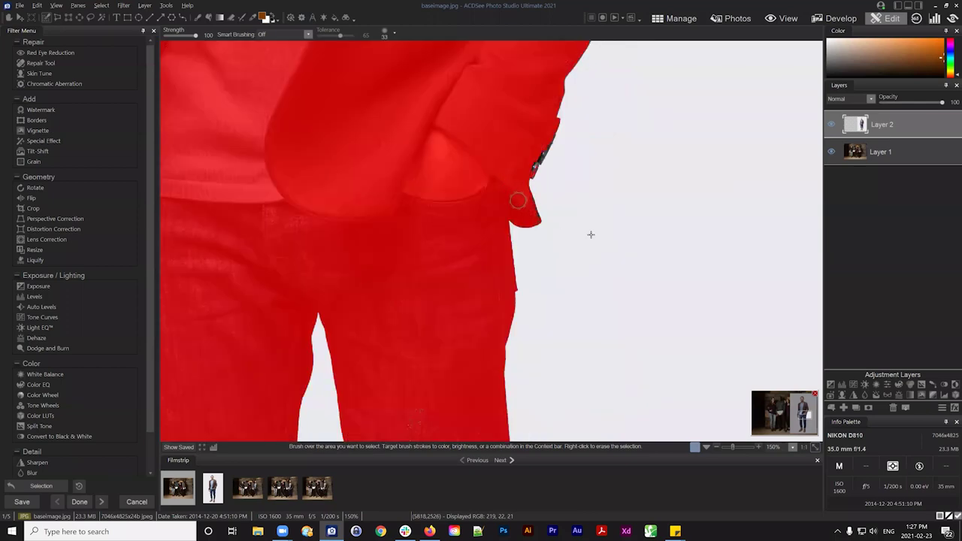
# Step: Set Smart Brushing to Magic with tolerance 77 and brush the sleeve buttons along the pocketed arm's cuff edge into the selection
pyautogui.scroll(5, 588, 232)
pyautogui.scroll(-4, 550, 269)
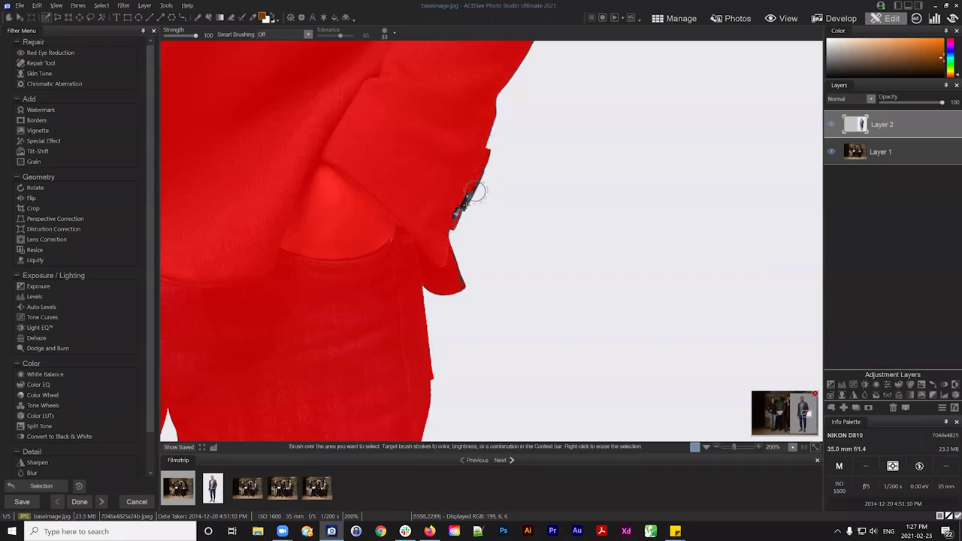
pyautogui.click(307, 35)
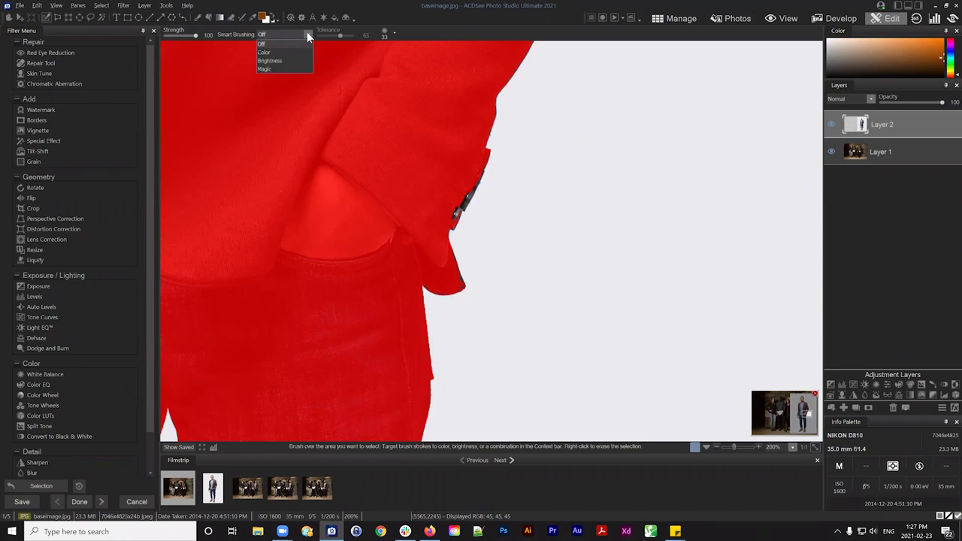
pyautogui.click(266, 69)
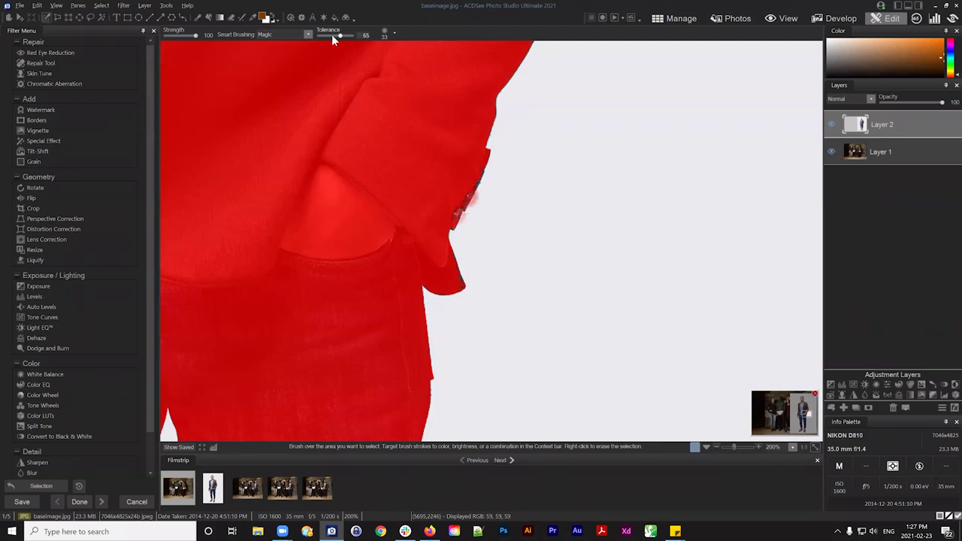
pyautogui.scroll(4, 332, 34)
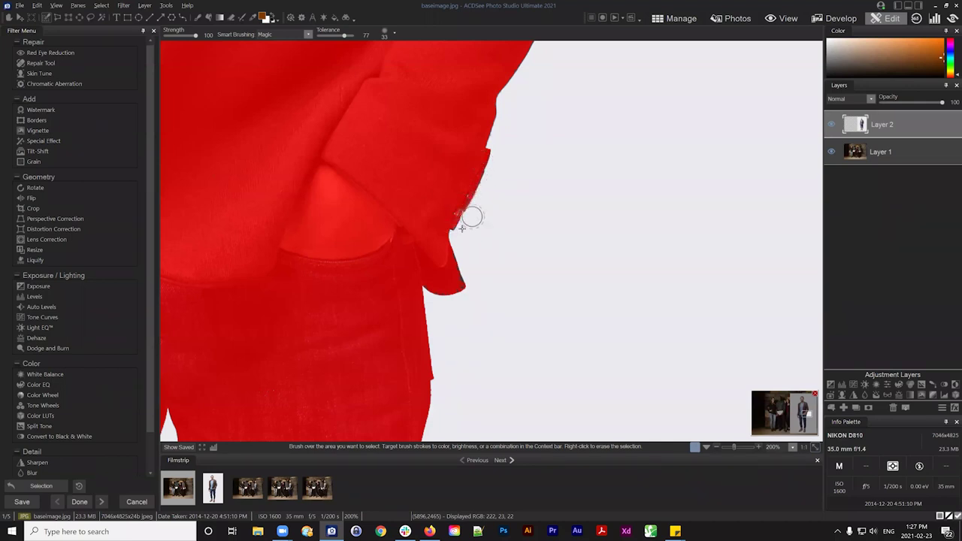
pyautogui.moveTo(461, 228)
pyautogui.mouseDown()
pyautogui.moveTo(486, 204)
pyautogui.moveTo(464, 198)
pyautogui.moveTo(453, 215)
pyautogui.moveTo(461, 199)
pyautogui.moveTo(487, 215)
pyautogui.moveTo(485, 196)
pyautogui.moveTo(475, 215)
pyautogui.moveTo(482, 195)
pyautogui.moveTo(466, 211)
pyautogui.moveTo(482, 188)
pyautogui.moveTo(436, 210)
pyautogui.moveTo(415, 235)
pyautogui.moveTo(449, 283)
pyautogui.moveTo(462, 284)
pyautogui.moveTo(447, 255)
pyautogui.moveTo(455, 282)
pyautogui.moveTo(431, 292)
pyautogui.moveTo(423, 281)
pyautogui.moveTo(442, 309)
pyautogui.moveTo(419, 272)
pyautogui.moveTo(444, 290)
pyautogui.moveTo(464, 278)
pyautogui.moveTo(418, 278)
pyautogui.moveTo(356, 260)
pyautogui.moveTo(355, 289)
pyautogui.moveTo(578, 130)
pyautogui.mouseUp()
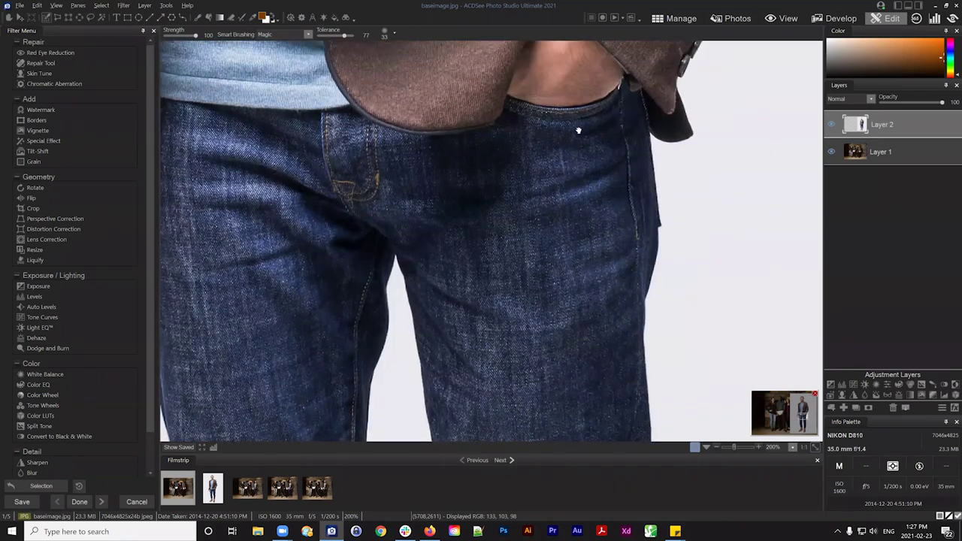
# Step: Turn Smart Brushing off, enlarge the brush to 81 and fill the speckled gaps on the thigh of the straight jeans leg
pyautogui.click(307, 34)
pyautogui.click(278, 45)
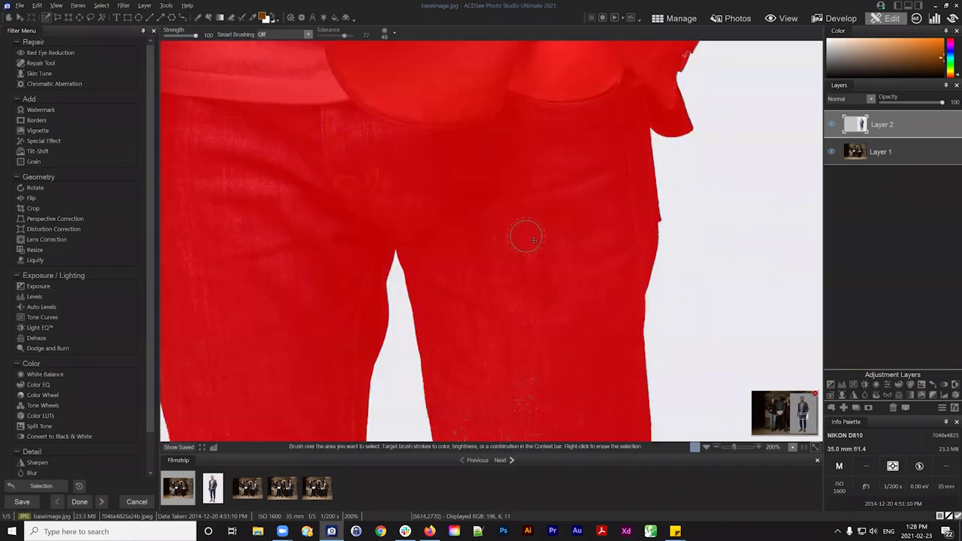
pyautogui.press('space')
pyautogui.scroll(-5, 496, 124)
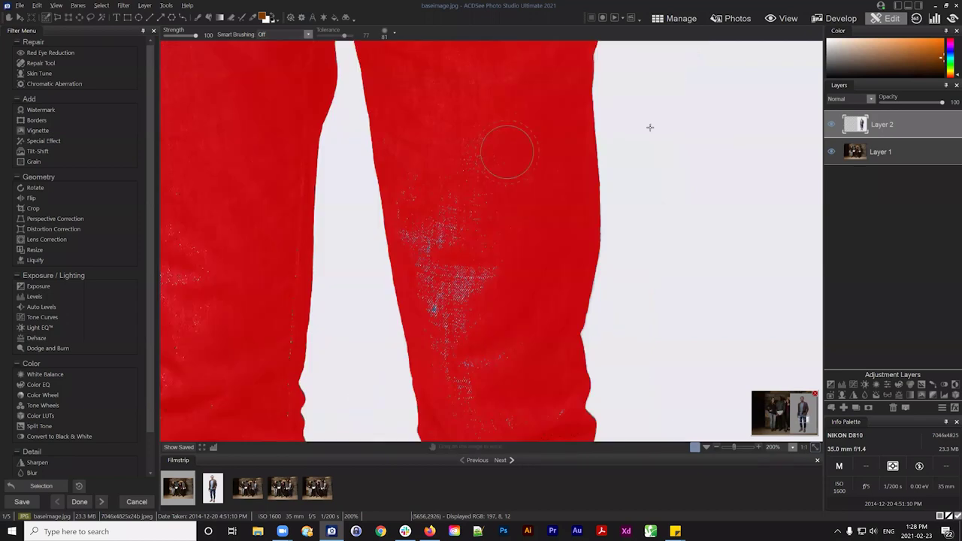
pyautogui.moveTo(503, 96)
pyautogui.mouseDown()
pyautogui.moveTo(517, 229)
pyautogui.moveTo(481, 136)
pyautogui.mouseUp()
pyautogui.hotkey('ctrl', 'z')
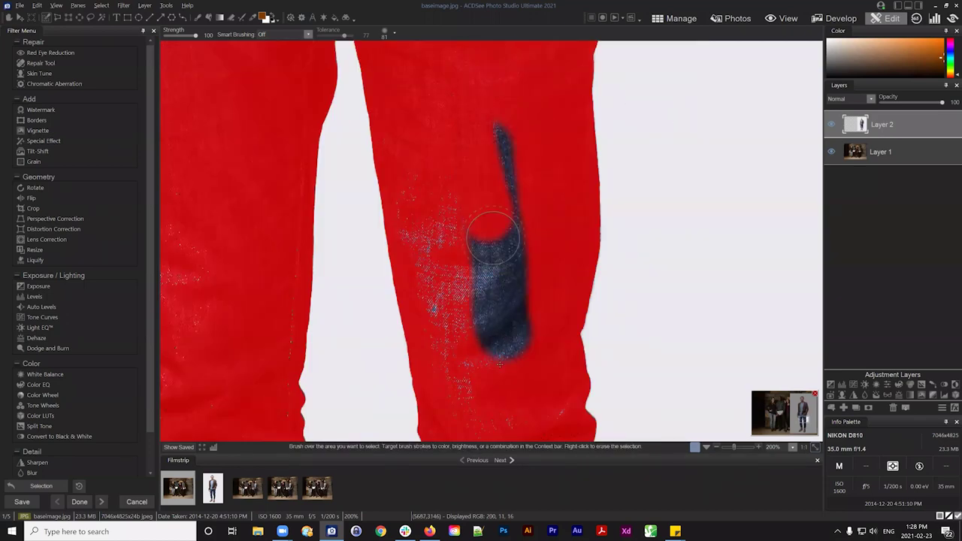
pyautogui.moveTo(490, 221)
pyautogui.mouseDown()
pyautogui.moveTo(489, 365)
pyautogui.moveTo(494, 133)
pyautogui.moveTo(526, 401)
pyautogui.mouseUp()
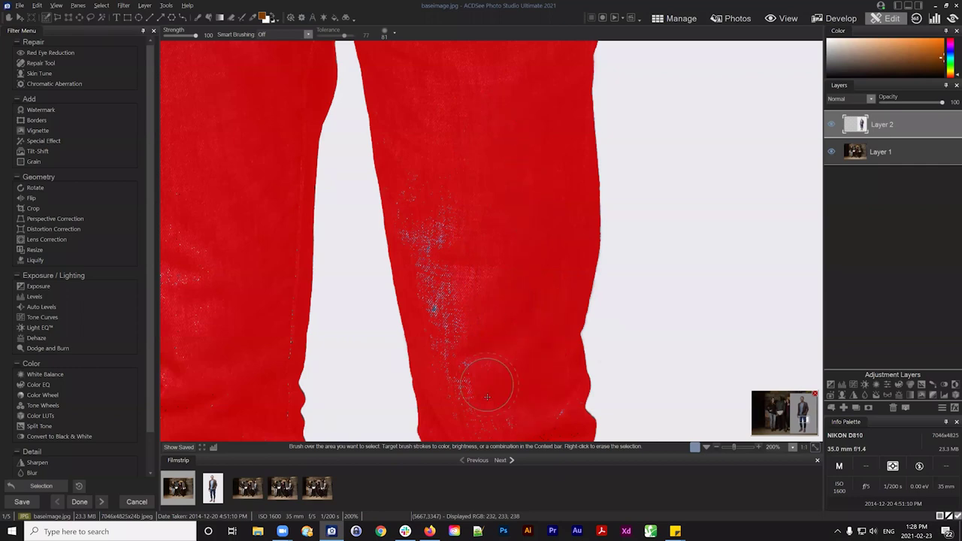
pyautogui.moveTo(442, 358); pyautogui.dragTo(415, 172)
# Step: Brush the remaining gaps around the knee and shin of the straight jeans leg into the selection
pyautogui.moveTo(489, 155); pyautogui.dragTo(473, 167)
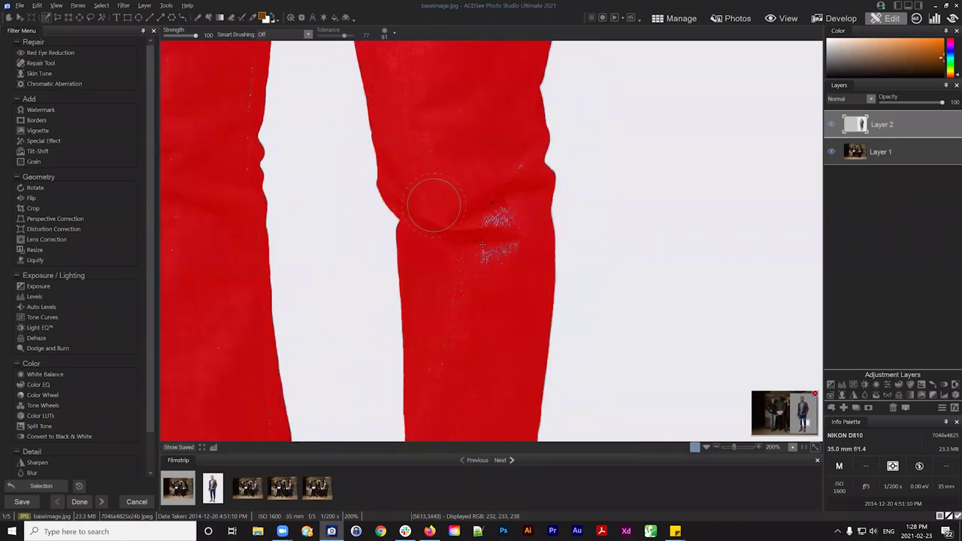
pyautogui.moveTo(432, 204)
pyautogui.mouseDown()
pyautogui.moveTo(498, 226)
pyautogui.moveTo(507, 149)
pyautogui.mouseUp()
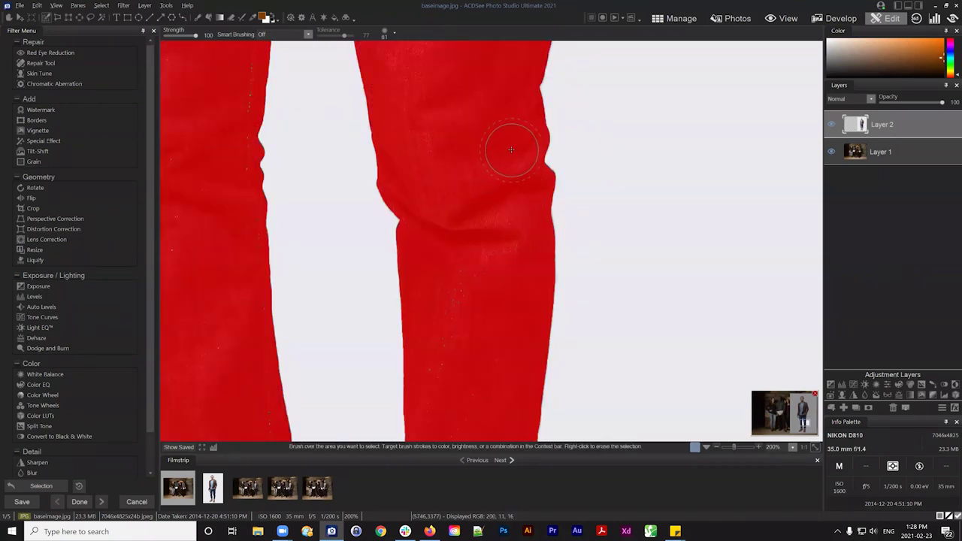
pyautogui.moveTo(456, 376); pyautogui.dragTo(509, 120)
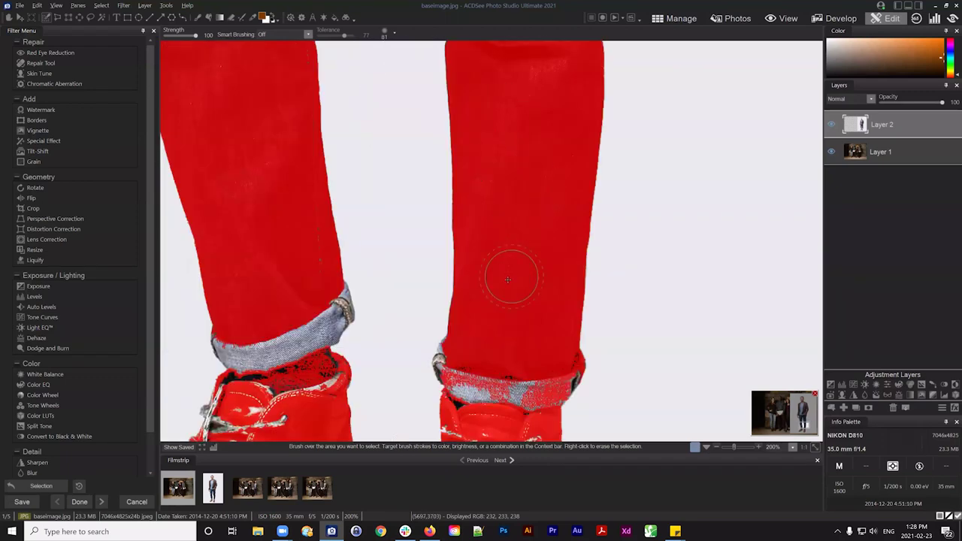
# Step: Reduce the brush to 49 and brush the speckled rolled cuff, shoe tongue and laces of the front-facing shoe into the selection
pyautogui.scroll(-5, 492, 361)
pyautogui.moveTo(501, 332); pyautogui.dragTo(522, 118)
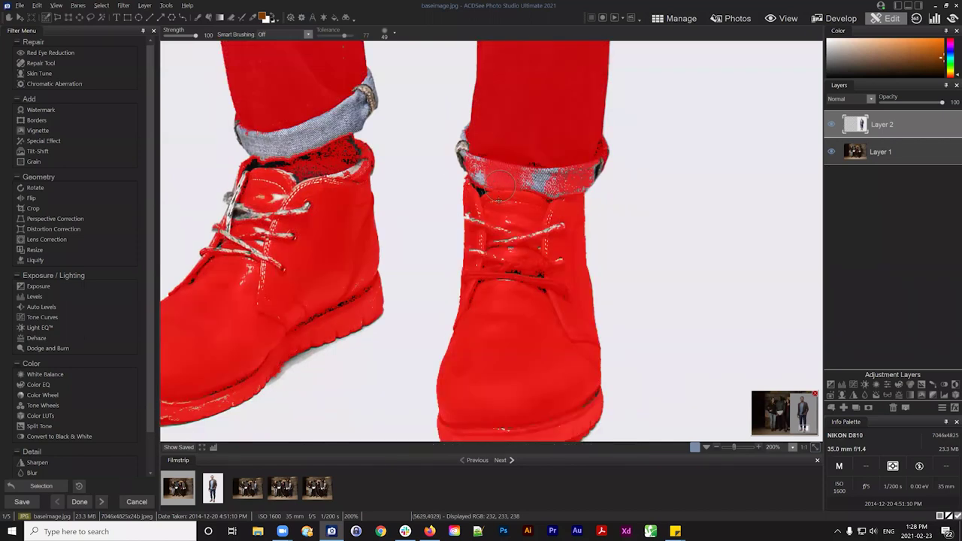
pyautogui.moveTo(488, 156); pyautogui.dragTo(532, 161)
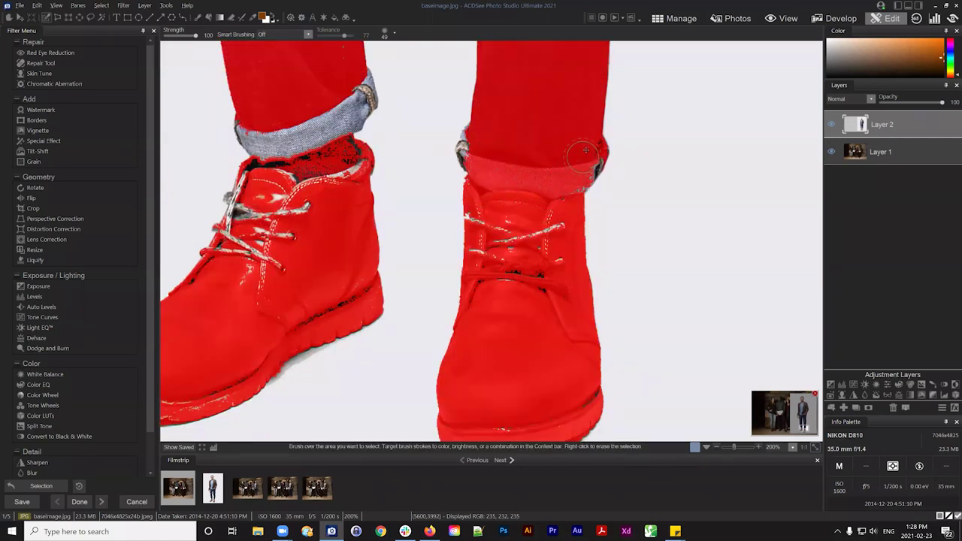
pyautogui.scroll(1, 583, 150)
pyautogui.scroll(-3, 513, 164)
pyautogui.moveTo(517, 280)
pyautogui.mouseDown()
pyautogui.moveTo(544, 286)
pyautogui.moveTo(497, 279)
pyautogui.moveTo(488, 309)
pyautogui.mouseUp()
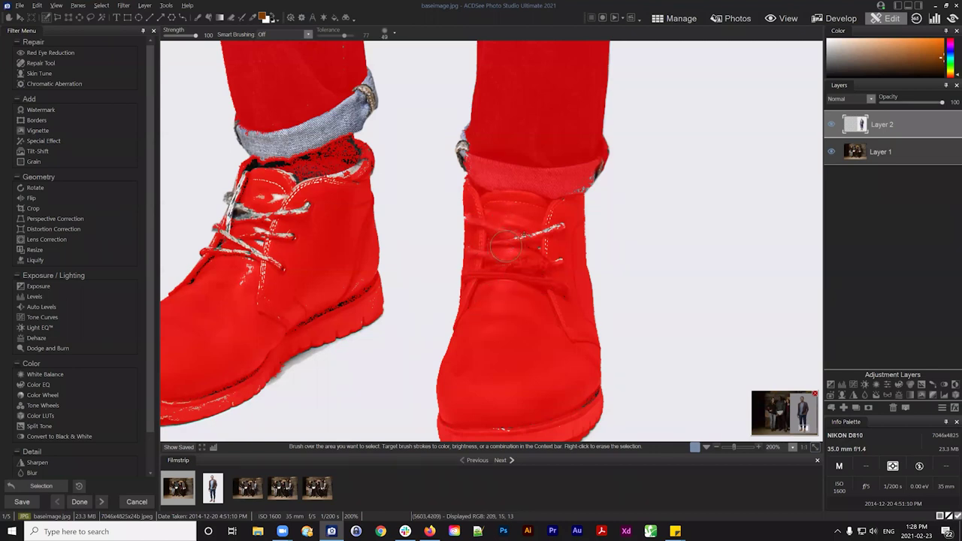
pyautogui.moveTo(505, 246); pyautogui.dragTo(549, 270)
# Step: Reduce the brush to 17 and fill the folded edges on both sides of the rolled cuff above the front-facing shoe
pyautogui.scroll(3, 616, 175)
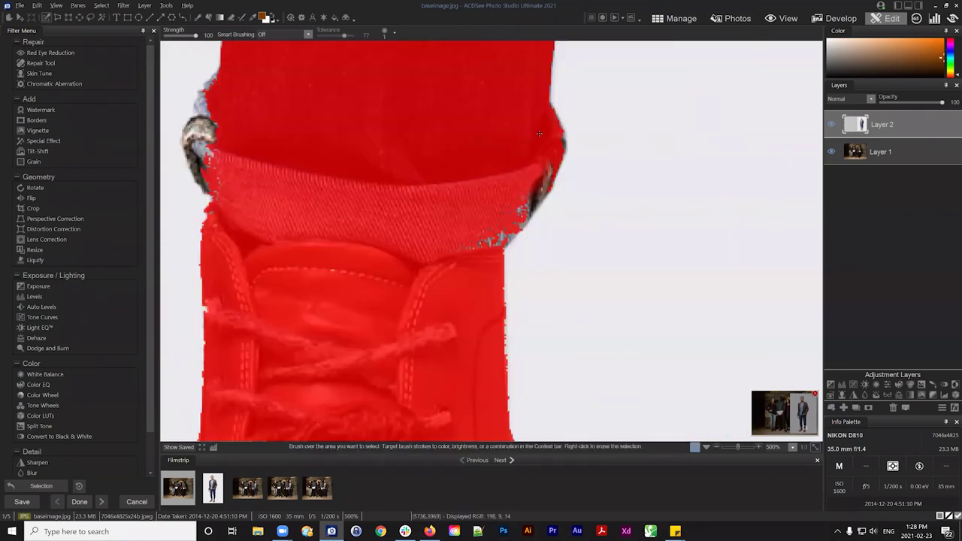
pyautogui.moveTo(530, 130)
pyautogui.mouseDown()
pyautogui.moveTo(523, 189)
pyautogui.moveTo(542, 174)
pyautogui.moveTo(529, 203)
pyautogui.mouseUp()
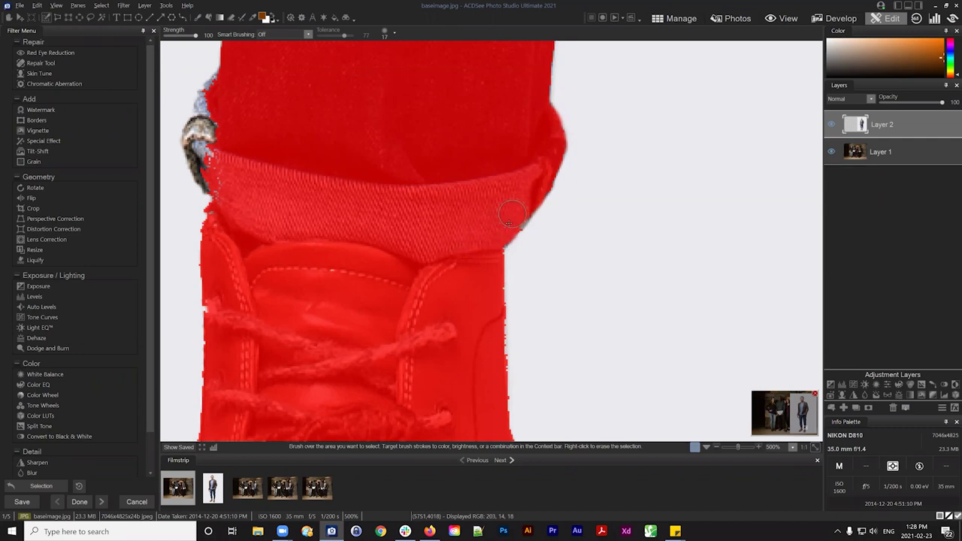
pyautogui.moveTo(443, 221); pyautogui.dragTo(754, 251)
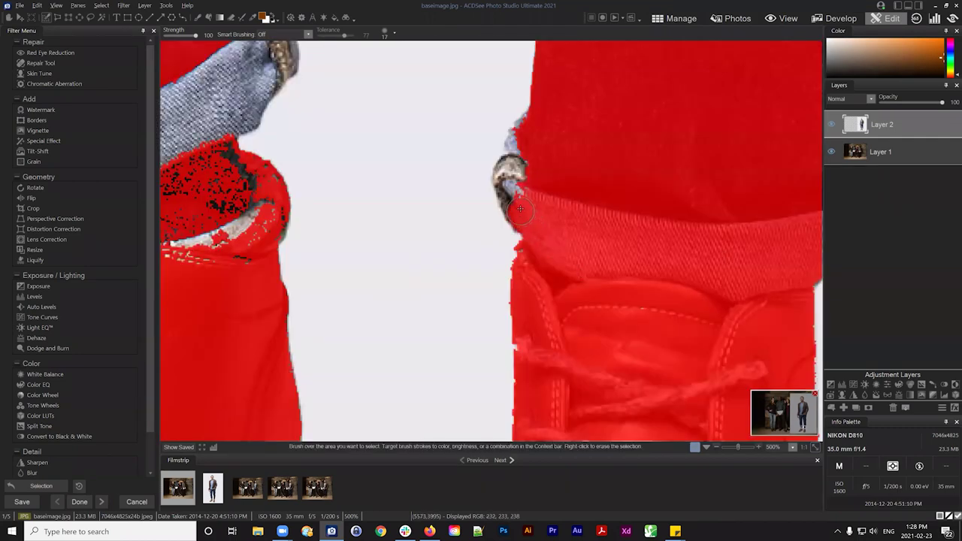
pyautogui.moveTo(519, 210)
pyautogui.mouseDown()
pyautogui.moveTo(507, 164)
pyautogui.moveTo(523, 155)
pyautogui.moveTo(526, 124)
pyautogui.moveTo(554, 108)
pyautogui.moveTo(538, 206)
pyautogui.mouseUp()
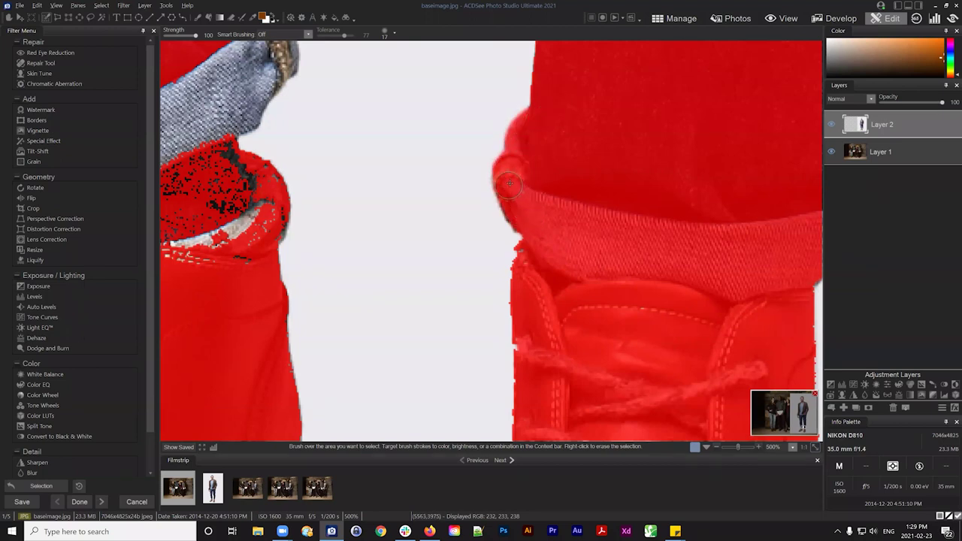
# Step: Brush the speckled dark gaps along the front-facing shoe's lower sole into the selection at brush size 17
pyautogui.scroll(-5, 532, 254)
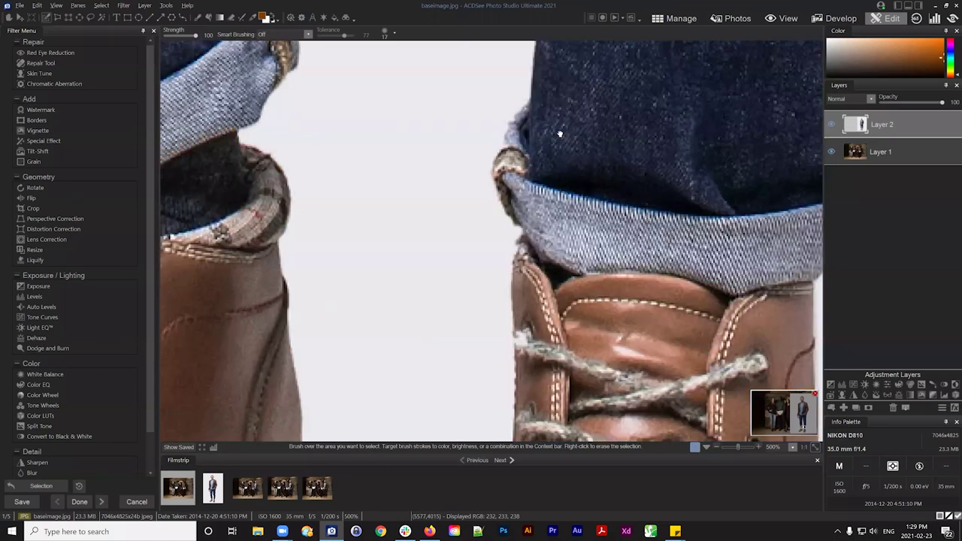
pyautogui.scroll(-5, 502, 253)
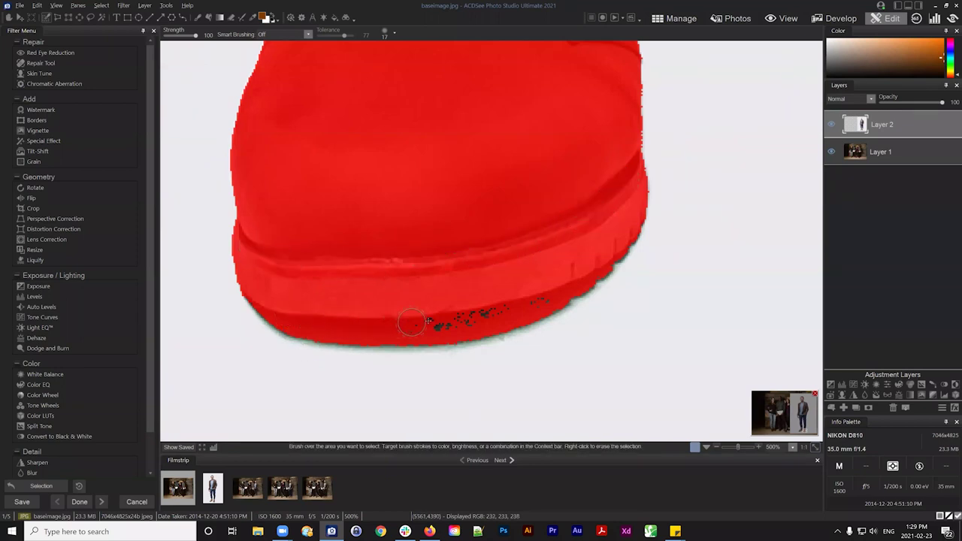
pyautogui.moveTo(427, 322); pyautogui.dragTo(531, 300)
# Step: Brush the gaps along the angled shoe's sole, from the toe welt back to the heel, into the selection
pyautogui.hscroll(-10, 485, 189)
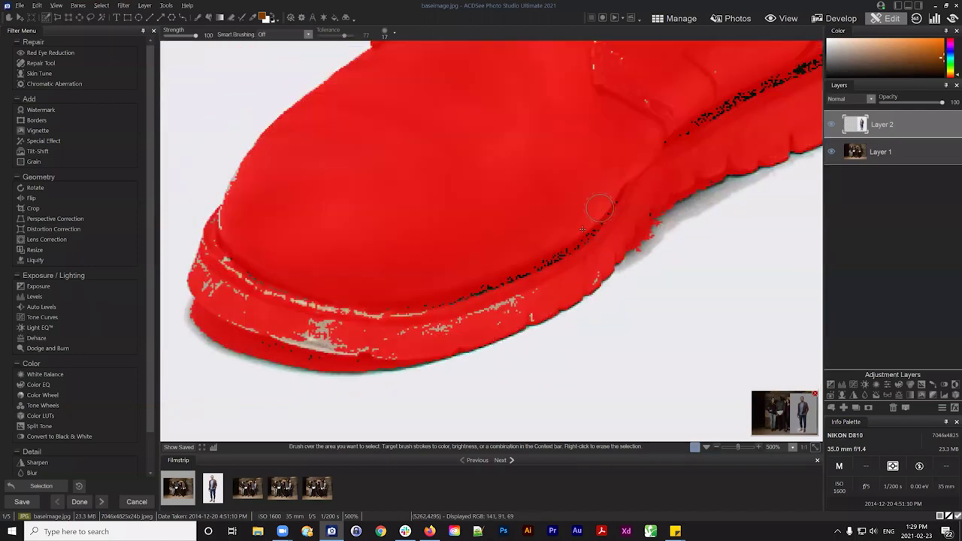
pyautogui.moveTo(629, 193)
pyautogui.mouseDown()
pyautogui.moveTo(559, 260)
pyautogui.moveTo(580, 257)
pyautogui.moveTo(593, 273)
pyautogui.moveTo(451, 315)
pyautogui.mouseUp()
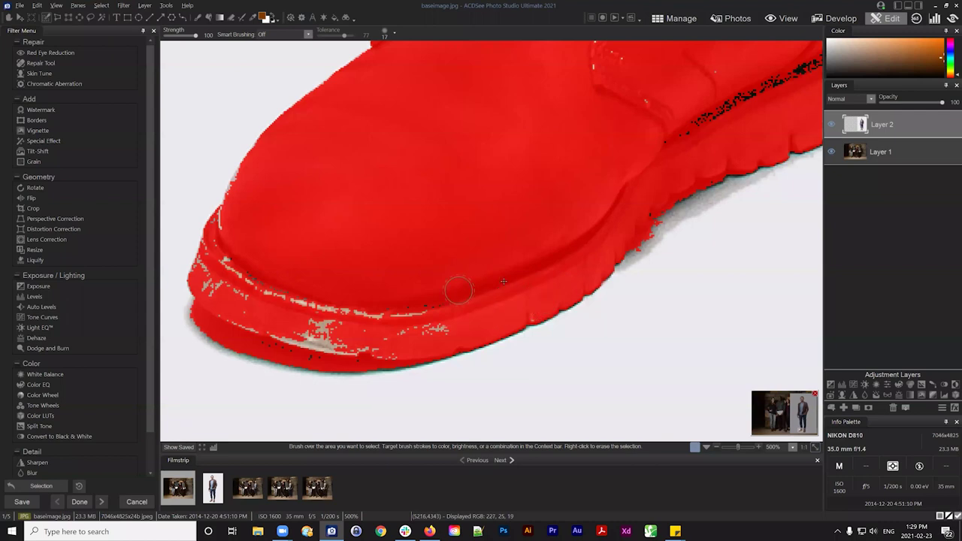
pyautogui.moveTo(432, 331)
pyautogui.mouseDown()
pyautogui.moveTo(359, 347)
pyautogui.moveTo(239, 339)
pyautogui.moveTo(211, 278)
pyautogui.moveTo(220, 244)
pyautogui.moveTo(236, 216)
pyautogui.moveTo(233, 269)
pyautogui.moveTo(277, 280)
pyautogui.moveTo(339, 320)
pyautogui.moveTo(441, 305)
pyautogui.mouseUp()
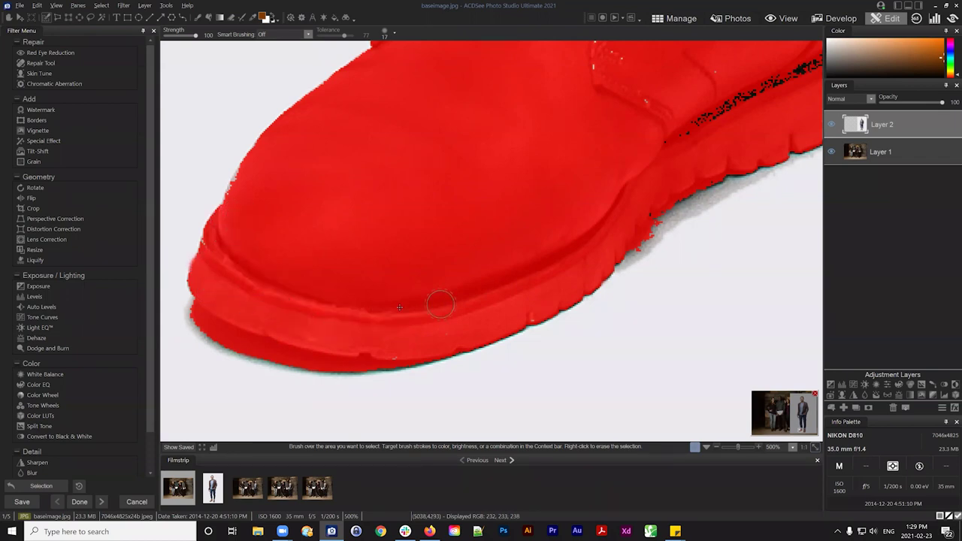
pyautogui.moveTo(405, 342); pyautogui.dragTo(429, 269)
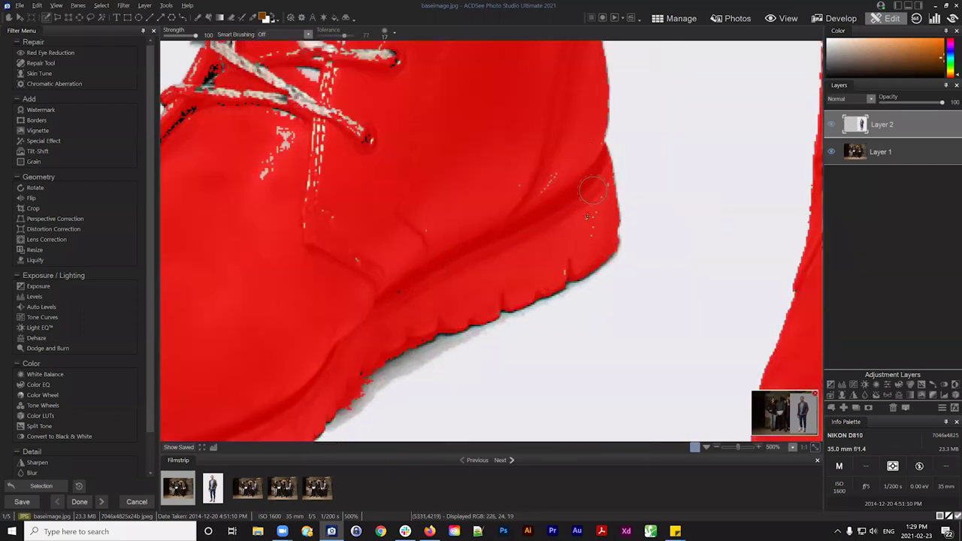
pyautogui.moveTo(593, 191)
pyautogui.mouseDown()
pyautogui.moveTo(582, 226)
pyautogui.moveTo(596, 207)
pyautogui.moveTo(565, 182)
pyautogui.moveTo(509, 207)
pyautogui.mouseUp()
pyautogui.moveTo(403, 294)
pyautogui.mouseDown()
pyautogui.moveTo(464, 394)
pyautogui.moveTo(437, 398)
pyautogui.mouseUp()
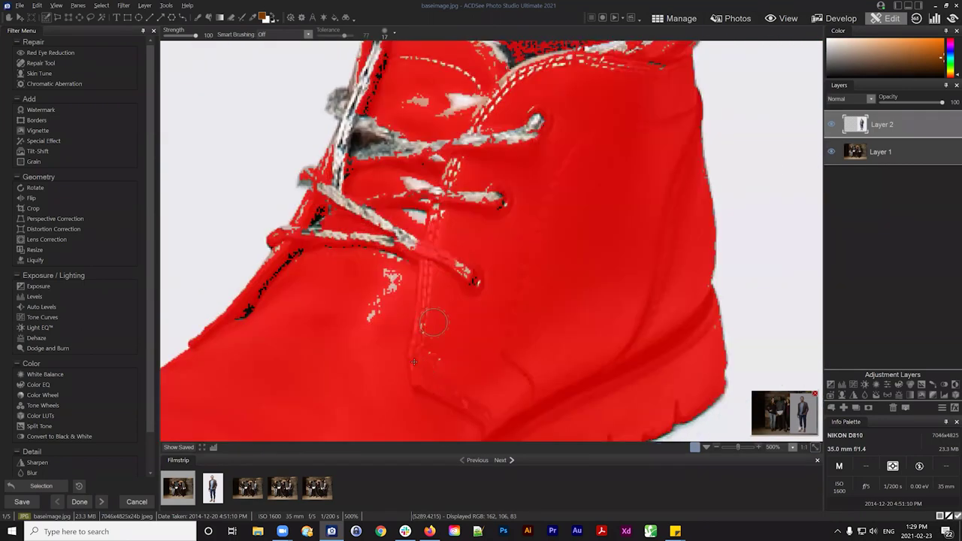
# Step: Brush the angled shoe's side stitching, front edge, tongue, sock and plaid collar gaps into the selection
pyautogui.moveTo(469, 266)
pyautogui.mouseDown()
pyautogui.moveTo(436, 224)
pyautogui.moveTo(517, 91)
pyautogui.moveTo(558, 70)
pyautogui.moveTo(491, 92)
pyautogui.moveTo(613, 53)
pyautogui.moveTo(529, 194)
pyautogui.moveTo(549, 228)
pyautogui.moveTo(490, 228)
pyautogui.moveTo(499, 228)
pyautogui.moveTo(423, 300)
pyautogui.moveTo(376, 194)
pyautogui.moveTo(350, 183)
pyautogui.moveTo(298, 206)
pyautogui.moveTo(293, 183)
pyautogui.moveTo(279, 197)
pyautogui.moveTo(340, 166)
pyautogui.moveTo(446, 164)
pyautogui.moveTo(409, 202)
pyautogui.moveTo(486, 197)
pyautogui.moveTo(441, 184)
pyautogui.moveTo(493, 135)
pyautogui.moveTo(532, 117)
pyautogui.moveTo(542, 141)
pyautogui.moveTo(568, 160)
pyautogui.moveTo(557, 137)
pyautogui.moveTo(568, 154)
pyautogui.moveTo(573, 194)
pyautogui.moveTo(550, 218)
pyautogui.moveTo(564, 153)
pyautogui.moveTo(486, 155)
pyautogui.moveTo(522, 180)
pyautogui.mouseUp()
pyautogui.scroll(-2, 437, 194)
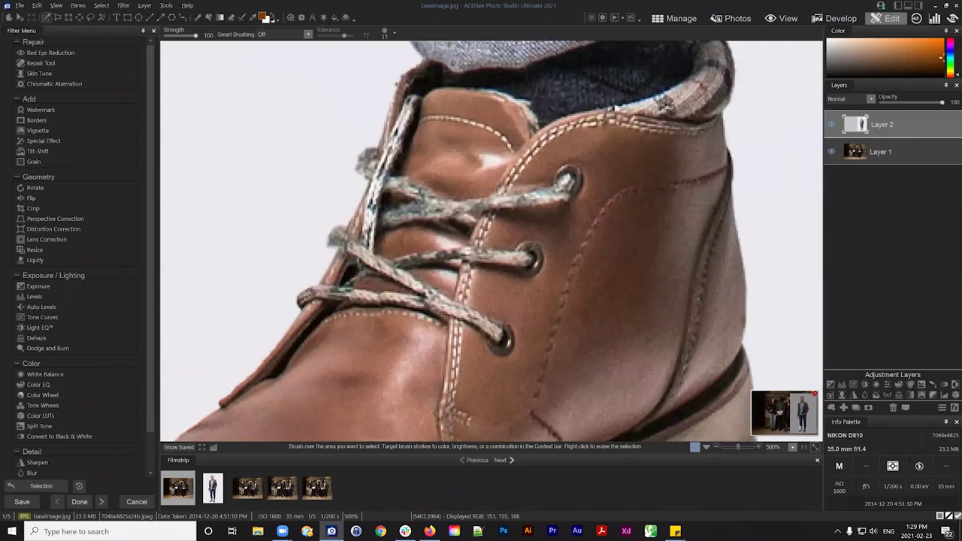
pyautogui.scroll(2, 406, 338)
pyautogui.moveTo(338, 388)
pyautogui.mouseDown()
pyautogui.moveTo(400, 318)
pyautogui.moveTo(485, 162)
pyautogui.moveTo(550, 182)
pyautogui.mouseUp()
# Step: Fill the angled shoe's laces with the brush at 49, and the lace gaps along its outer edge at 17
pyautogui.scroll(5, 607, 193)
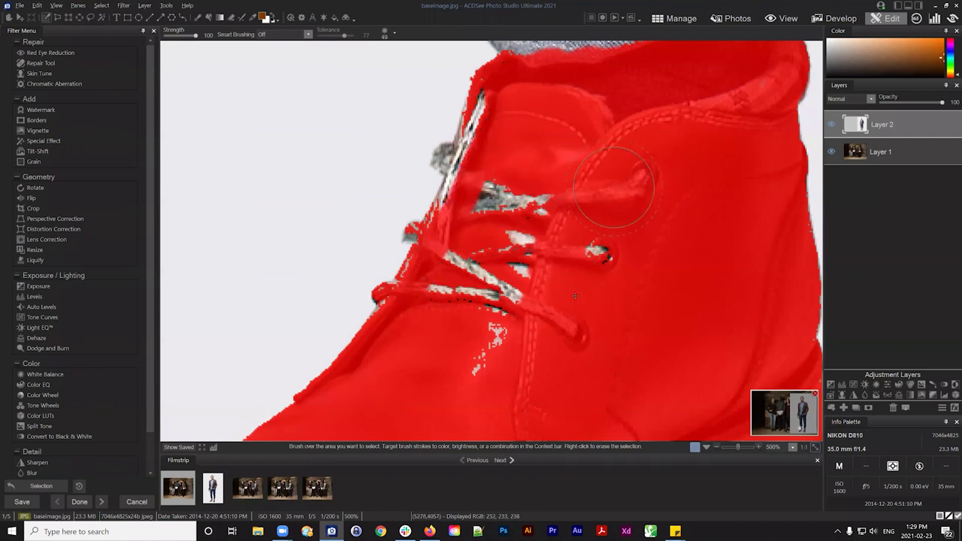
pyautogui.moveTo(457, 365); pyautogui.dragTo(492, 250)
pyautogui.moveTo(452, 311)
pyautogui.mouseDown()
pyautogui.moveTo(553, 215)
pyautogui.moveTo(488, 230)
pyautogui.mouseUp()
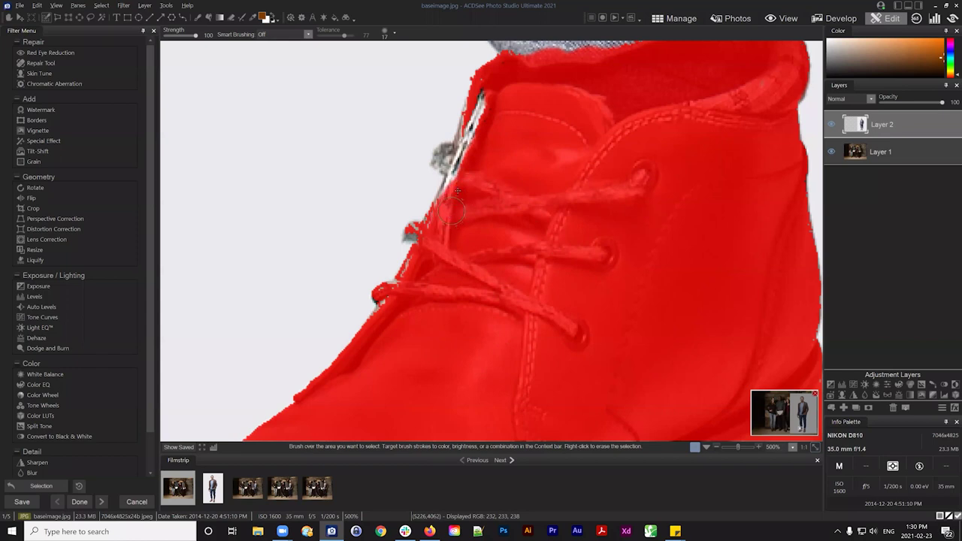
pyautogui.moveTo(458, 191)
pyautogui.mouseDown()
pyautogui.moveTo(462, 166)
pyautogui.moveTo(448, 159)
pyautogui.moveTo(474, 155)
pyautogui.moveTo(490, 88)
pyautogui.mouseUp()
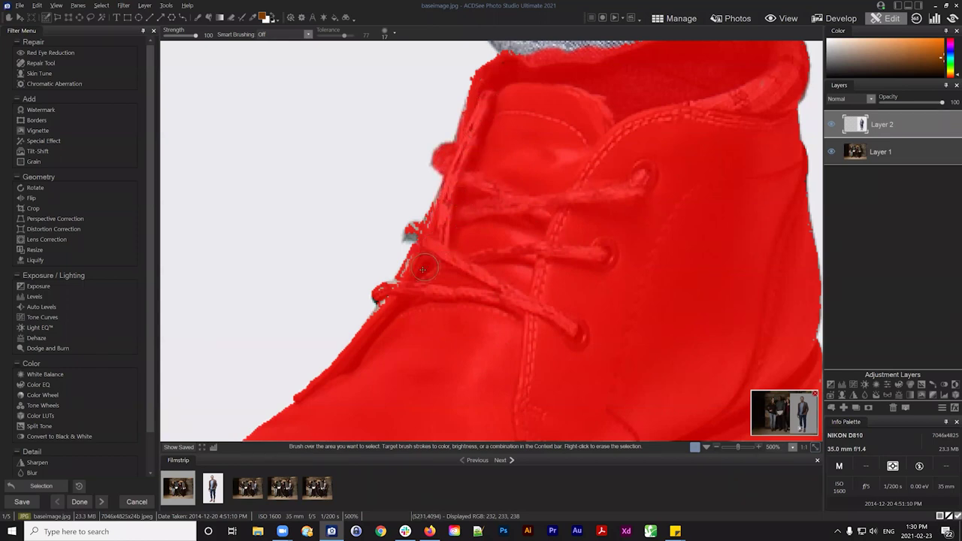
# Step: Brush the whole rolled denim cuff above the angled shoe, including its folded side seam, into the selection at brush size 17
pyautogui.scroll(5, 422, 269)
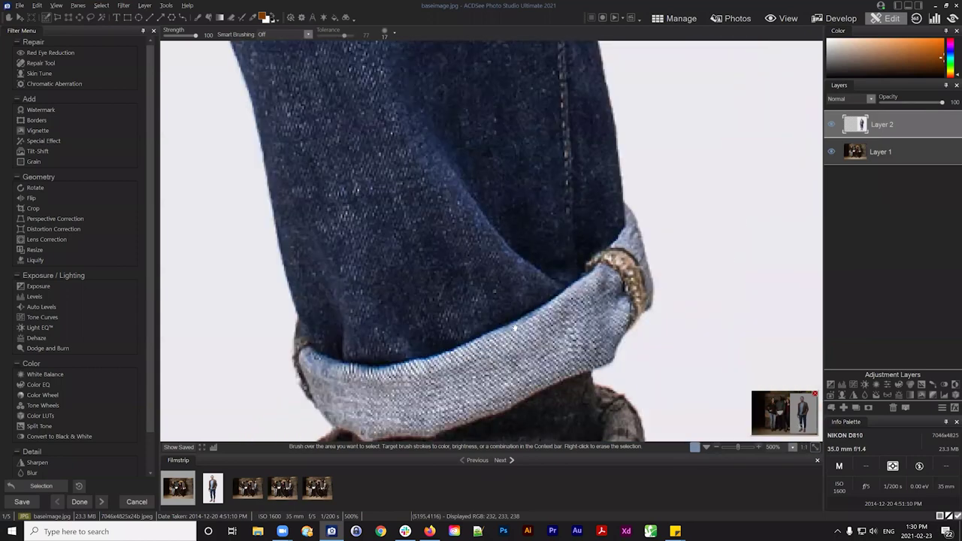
pyautogui.scroll(-3, 515, 328)
pyautogui.moveTo(392, 320)
pyautogui.mouseDown()
pyautogui.moveTo(350, 278)
pyautogui.moveTo(353, 239)
pyautogui.moveTo(347, 264)
pyautogui.moveTo(373, 259)
pyautogui.moveTo(394, 311)
pyautogui.moveTo(413, 253)
pyautogui.moveTo(442, 256)
pyautogui.moveTo(453, 273)
pyautogui.moveTo(484, 256)
pyautogui.moveTo(519, 362)
pyautogui.moveTo(535, 257)
pyautogui.moveTo(572, 237)
pyautogui.moveTo(585, 277)
pyautogui.moveTo(654, 237)
pyautogui.mouseUp()
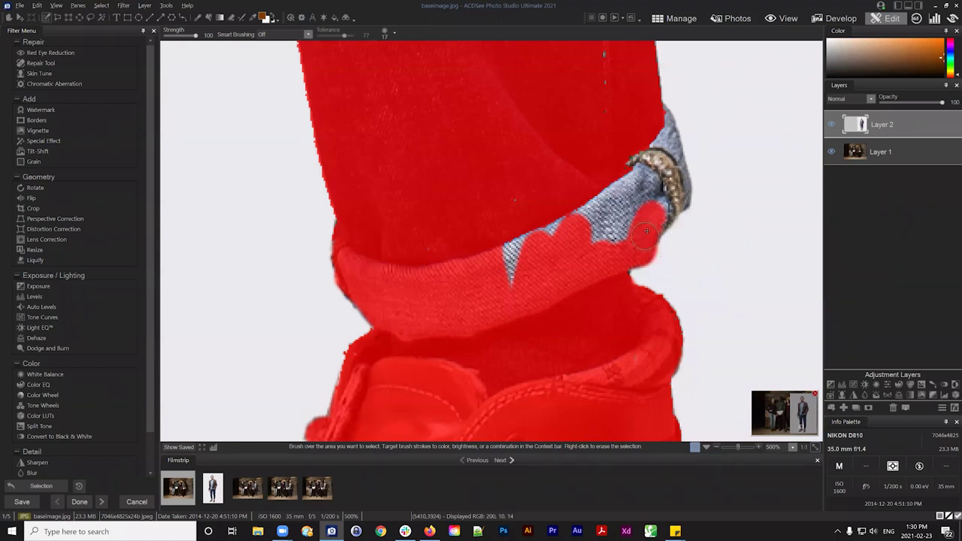
pyautogui.moveTo(651, 222)
pyautogui.mouseDown()
pyautogui.moveTo(661, 209)
pyautogui.moveTo(673, 215)
pyautogui.moveTo(681, 197)
pyautogui.moveTo(660, 109)
pyautogui.mouseUp()
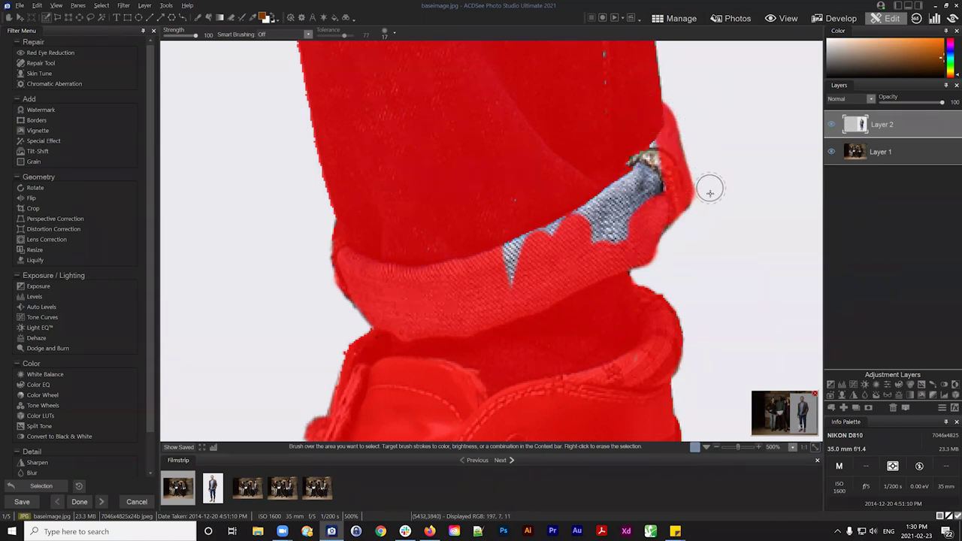
pyautogui.moveTo(526, 252)
pyautogui.mouseDown()
pyautogui.moveTo(504, 240)
pyautogui.moveTo(516, 284)
pyautogui.moveTo(570, 207)
pyautogui.moveTo(569, 228)
pyautogui.moveTo(625, 224)
pyautogui.moveTo(614, 239)
pyautogui.moveTo(631, 207)
pyautogui.moveTo(652, 198)
pyautogui.moveTo(654, 130)
pyautogui.moveTo(562, 230)
pyautogui.moveTo(645, 170)
pyautogui.mouseUp()
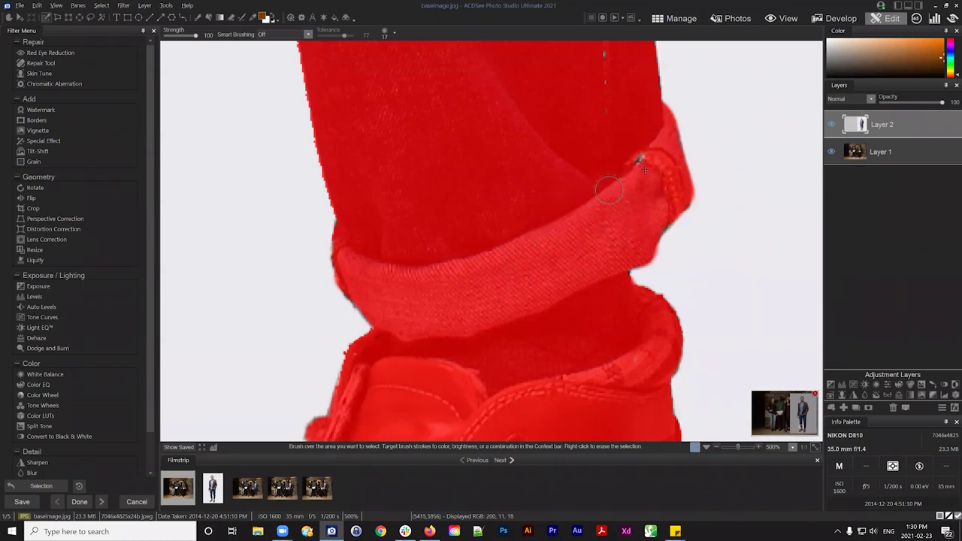
# Step: Brush the stitching gaps and speckles on the jeans leg above the angled shoe, from cuff to thigh, into the selection
pyautogui.moveTo(604, 124); pyautogui.dragTo(523, 263)
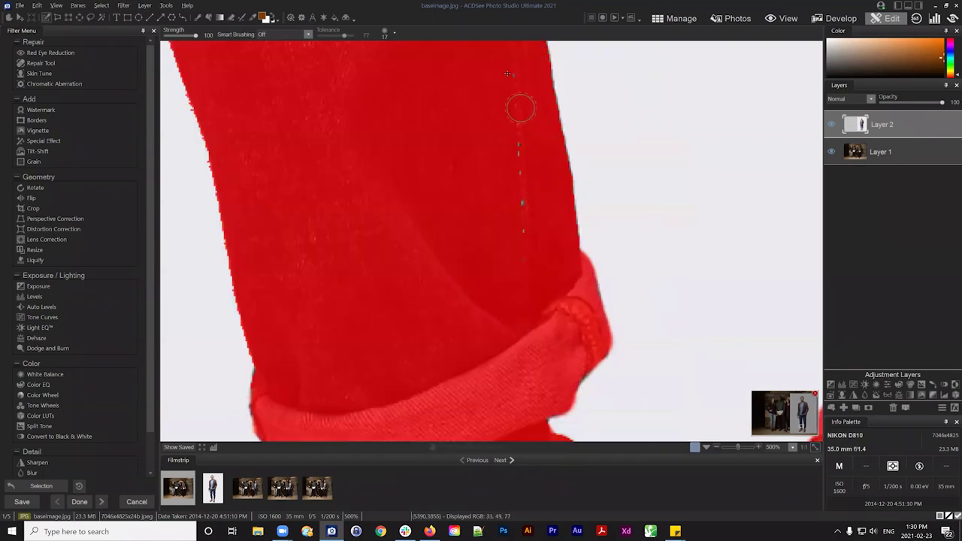
pyautogui.scroll(-3, 508, 219)
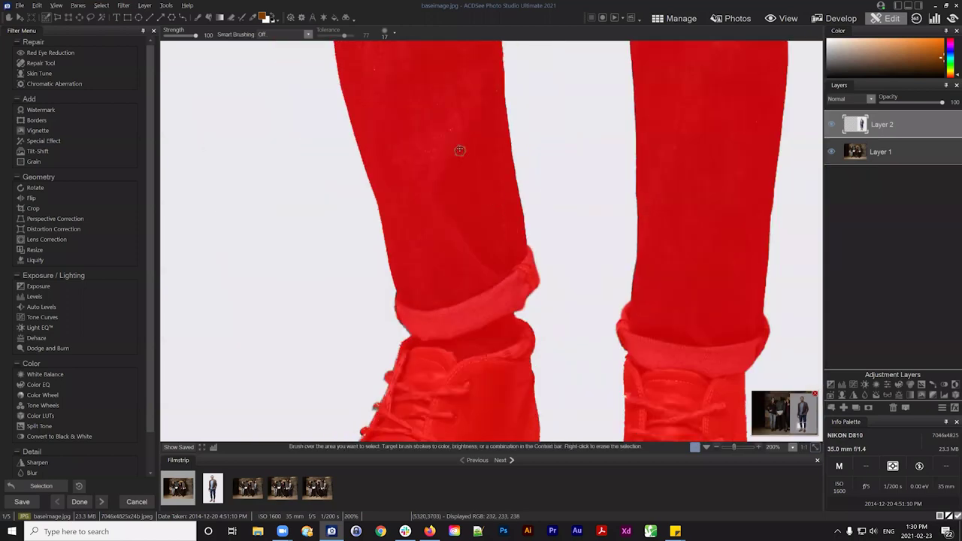
pyautogui.moveTo(408, 97); pyautogui.dragTo(406, 296)
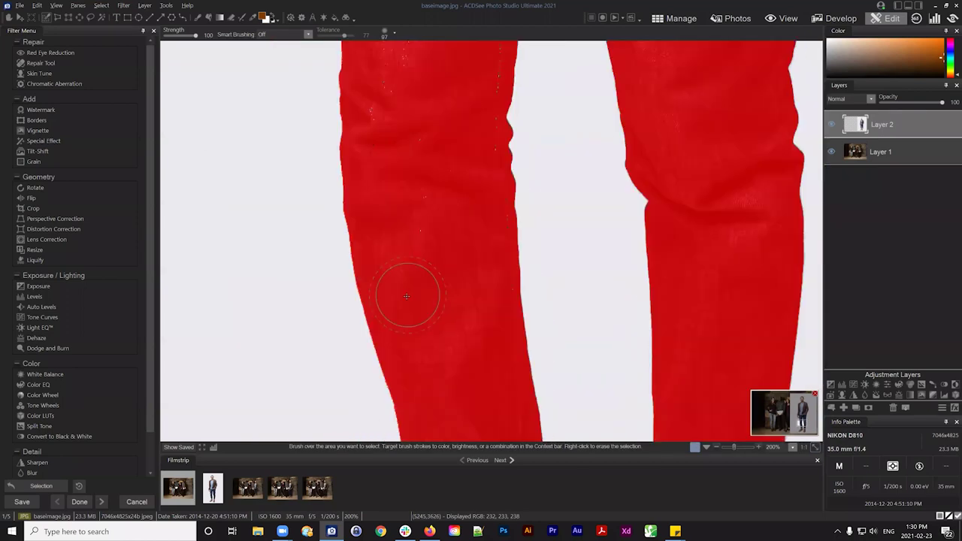
pyautogui.scroll(-6, 468, 279)
pyautogui.moveTo(451, 146); pyautogui.dragTo(459, 289)
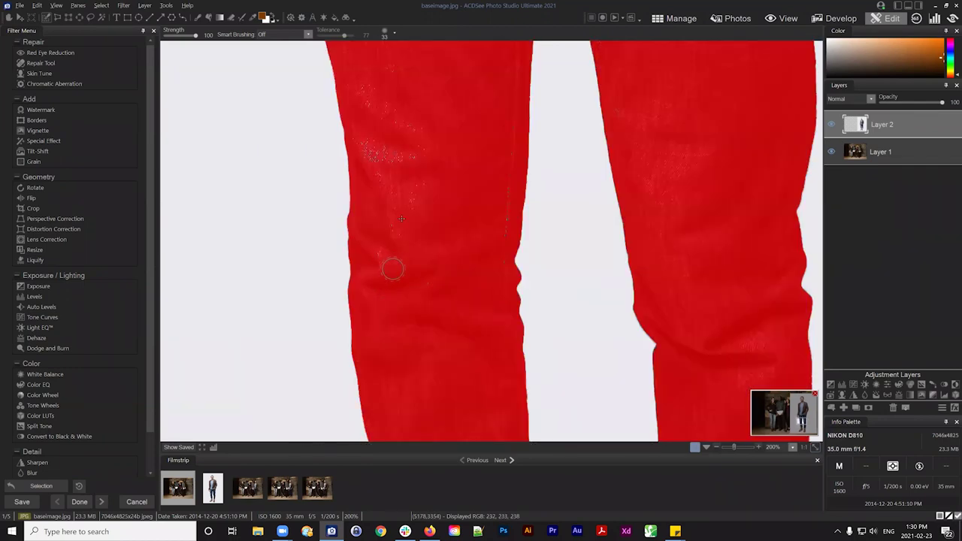
pyautogui.moveTo(438, 216); pyautogui.dragTo(495, 258)
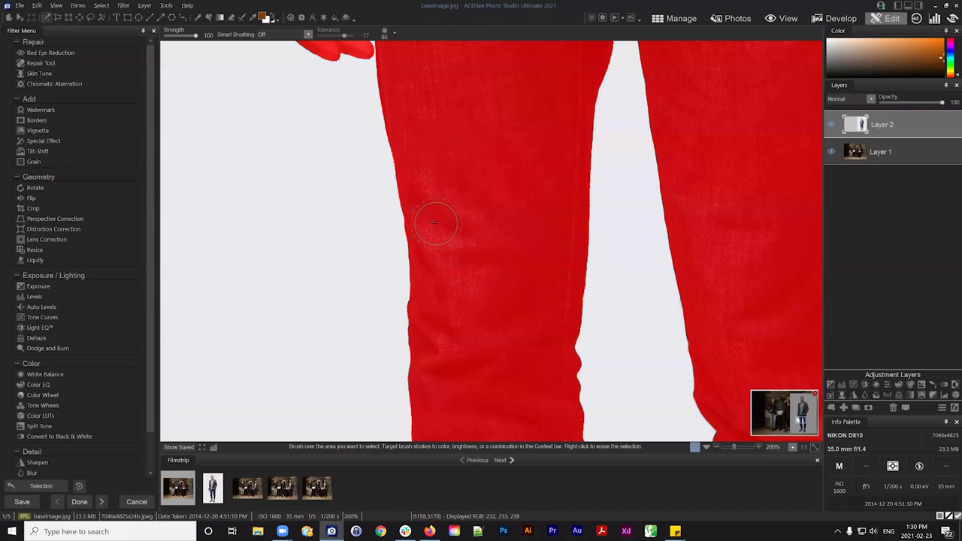
# Step: Inspect the selection overlay over the man's whole figure, from head and jacket to jeans and shoes, for missed areas
pyautogui.scroll(-6, 467, 220)
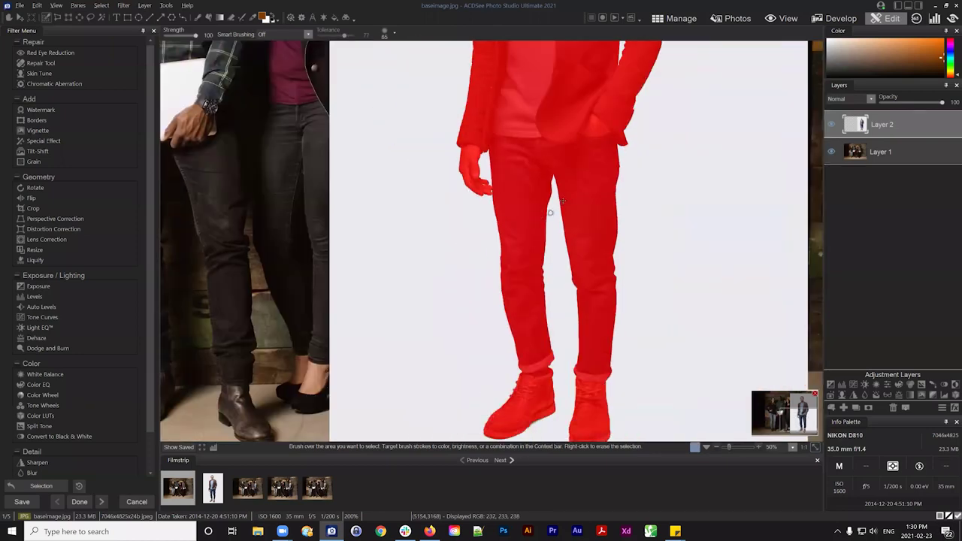
pyautogui.scroll(-3, 639, 203)
pyautogui.scroll(2, 665, 231)
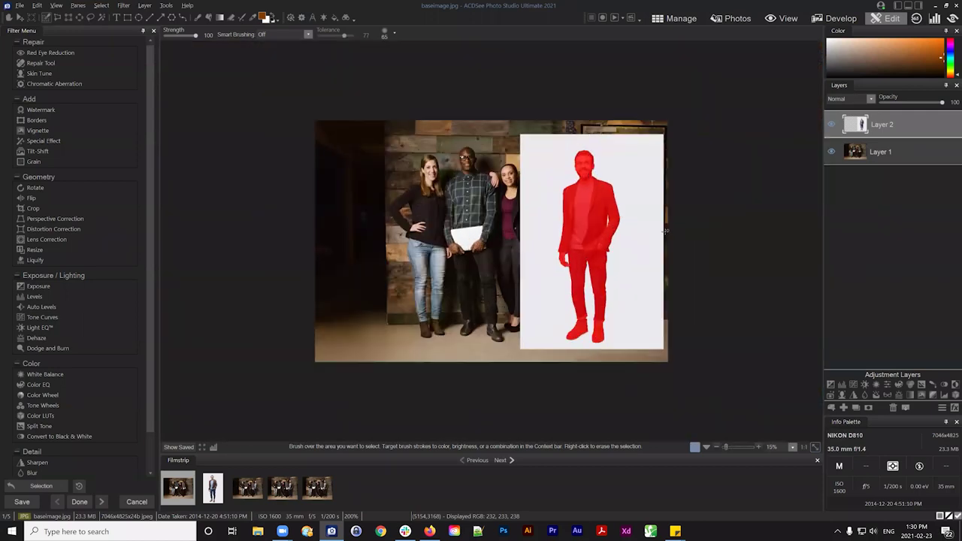
pyautogui.scroll(1, 664, 232)
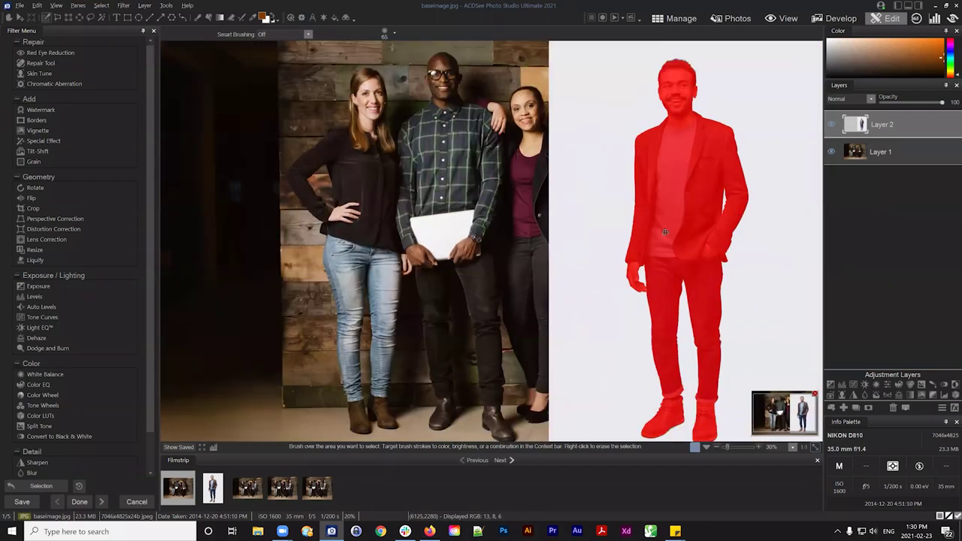
pyautogui.press('Escape')
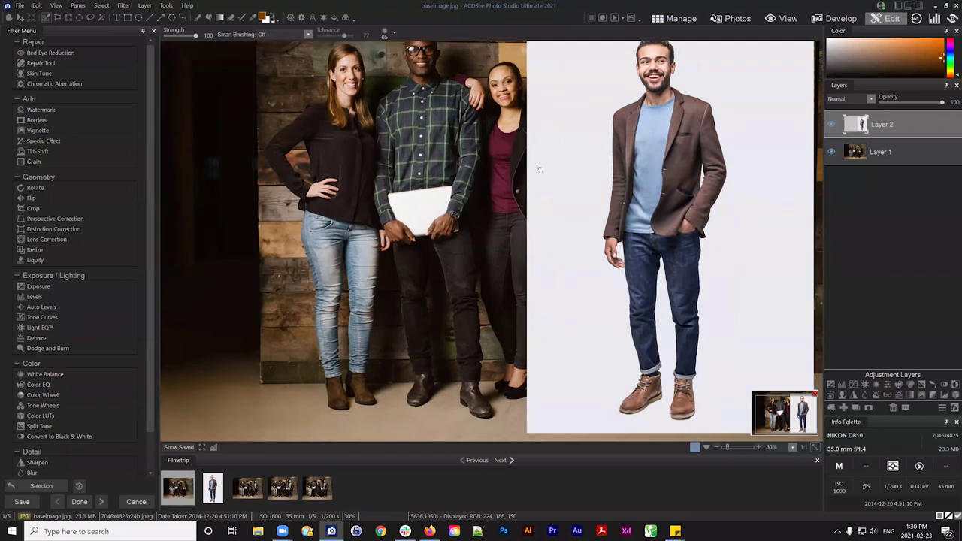
pyautogui.click(669, 162)
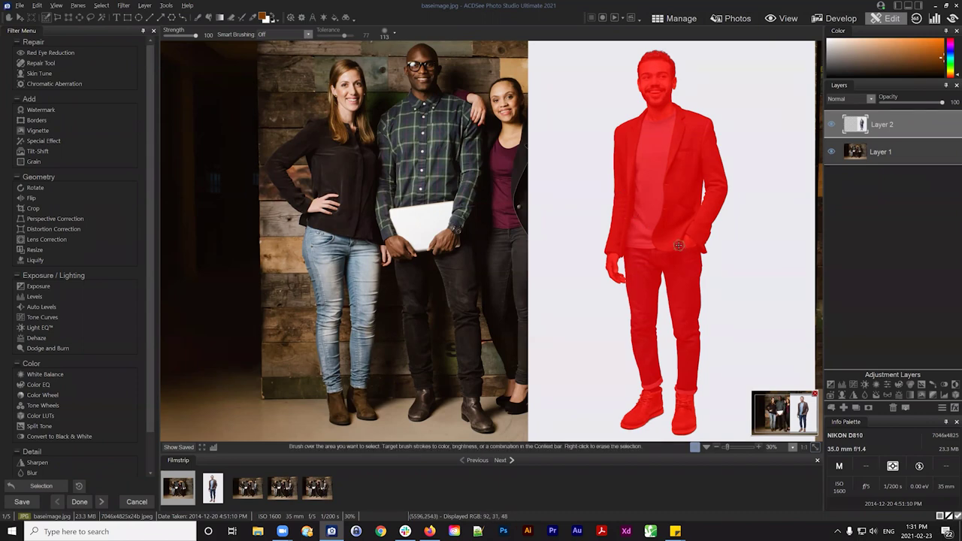
pyautogui.scroll(3, 678, 245)
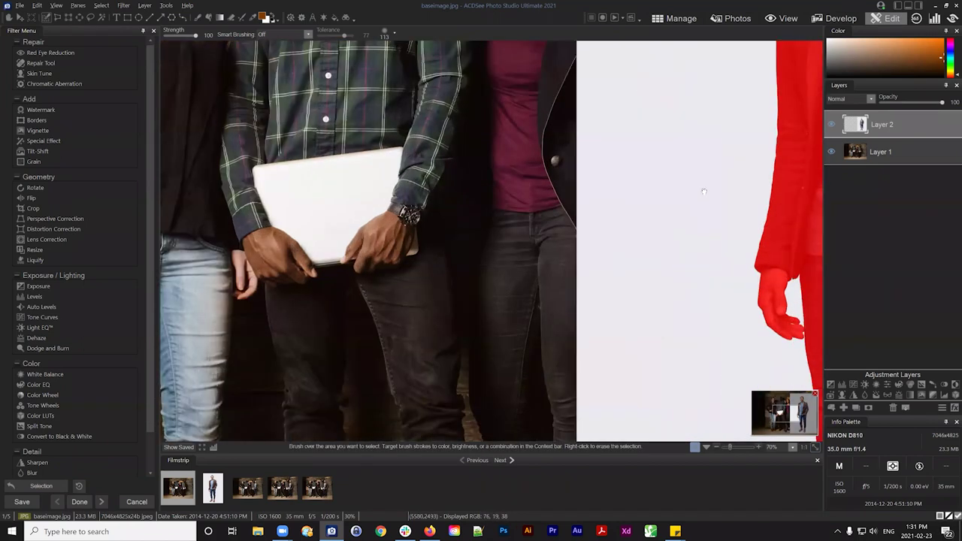
pyautogui.moveTo(583, 213); pyautogui.dragTo(395, 213)
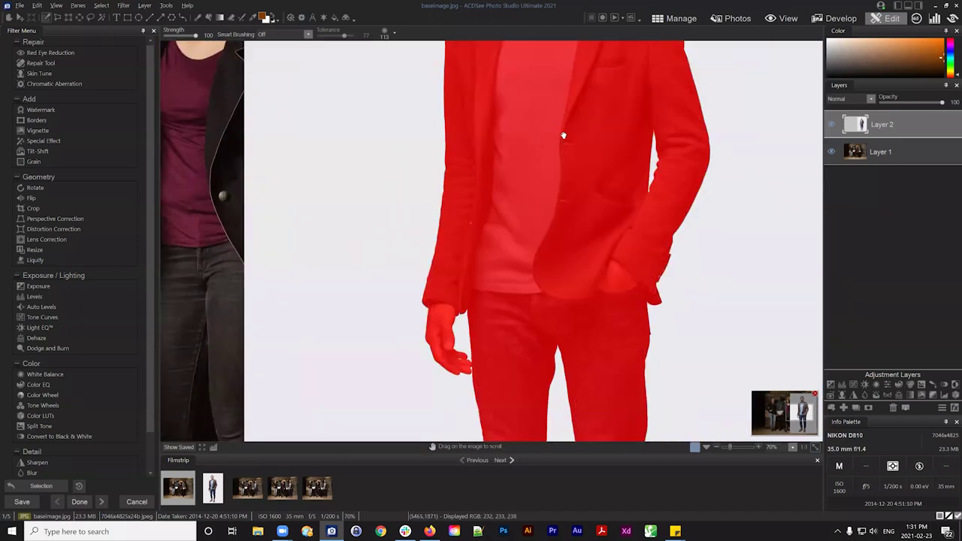
pyautogui.moveTo(483, 167); pyautogui.dragTo(502, 241)
pyautogui.moveTo(535, 156); pyautogui.dragTo(568, 295)
pyautogui.moveTo(544, 162); pyautogui.dragTo(593, 243)
pyautogui.scroll(-2, 592, 228)
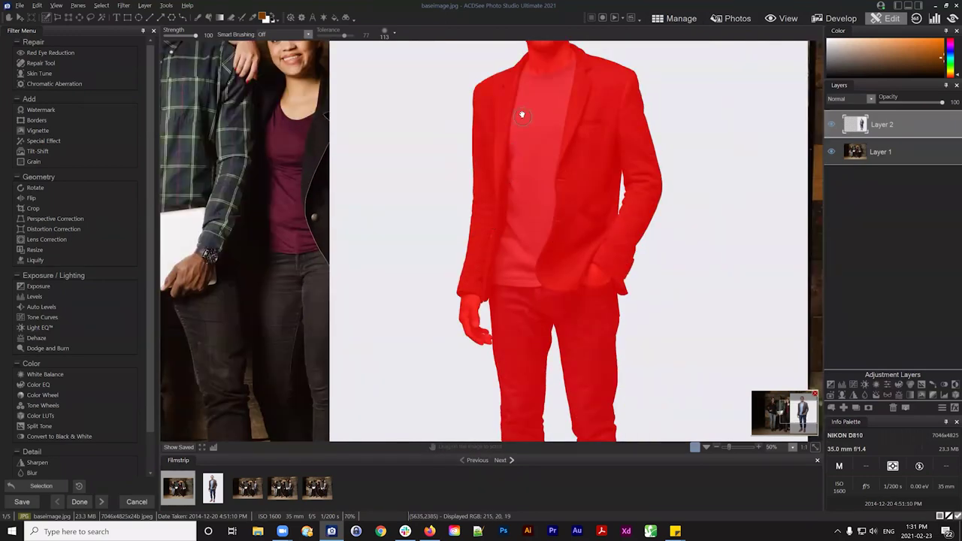
pyautogui.moveTo(522, 114); pyautogui.dragTo(563, 166)
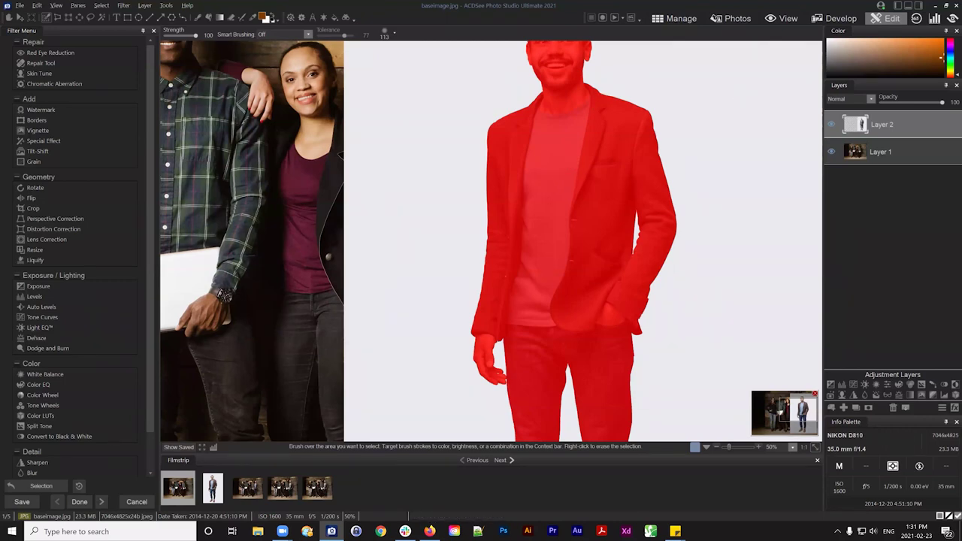
pyautogui.scroll(-1, 594, 196)
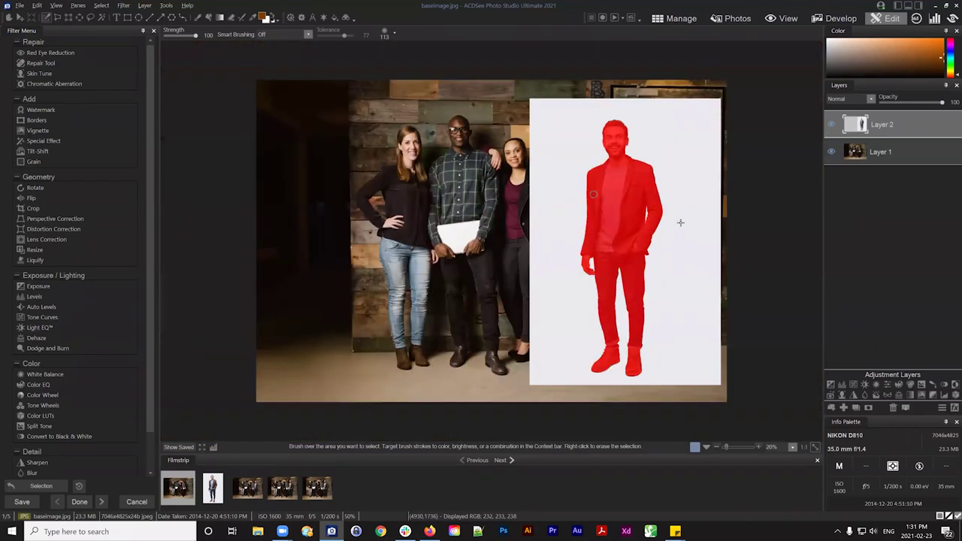
pyautogui.scroll(-1, 676, 218)
pyautogui.scroll(1, 701, 225)
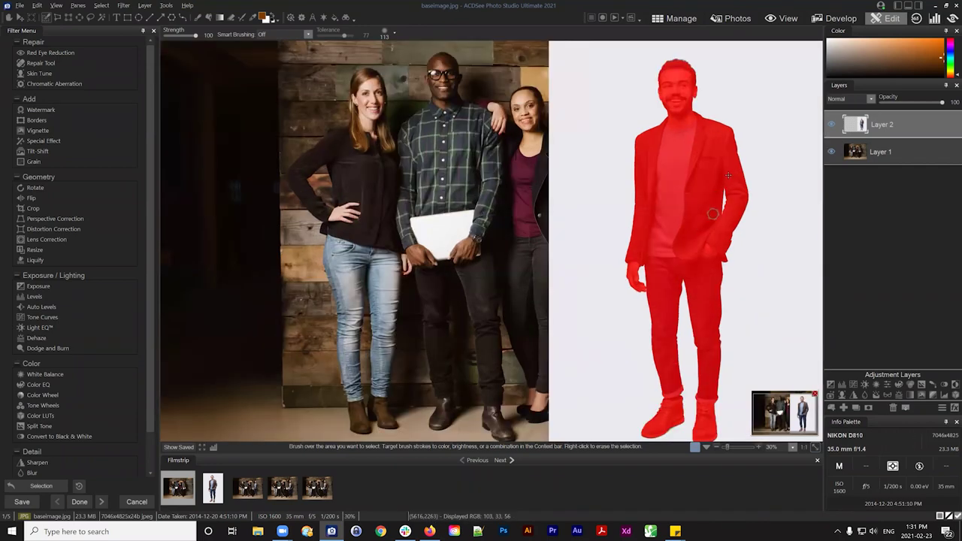
pyautogui.moveTo(524, 191); pyautogui.dragTo(503, 233)
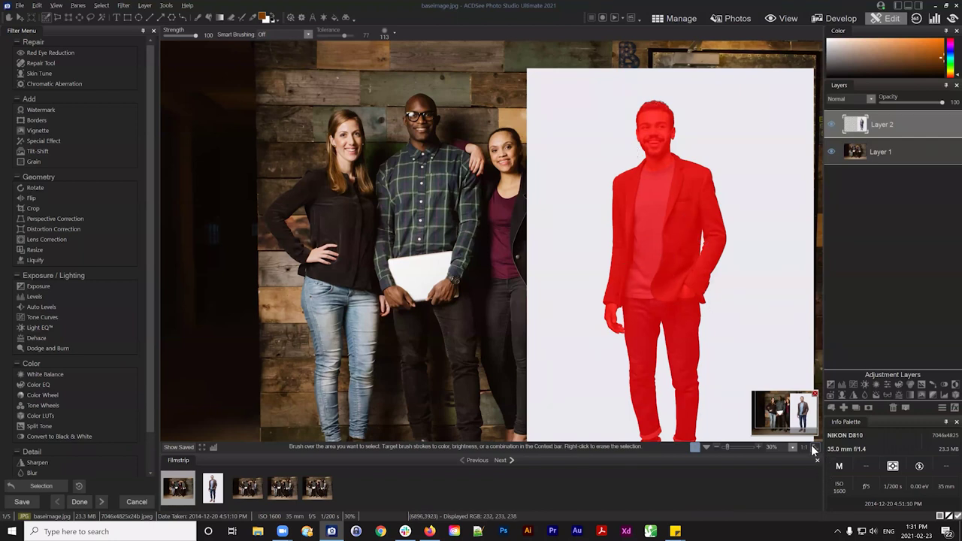
pyautogui.scroll(-1, 599, 151)
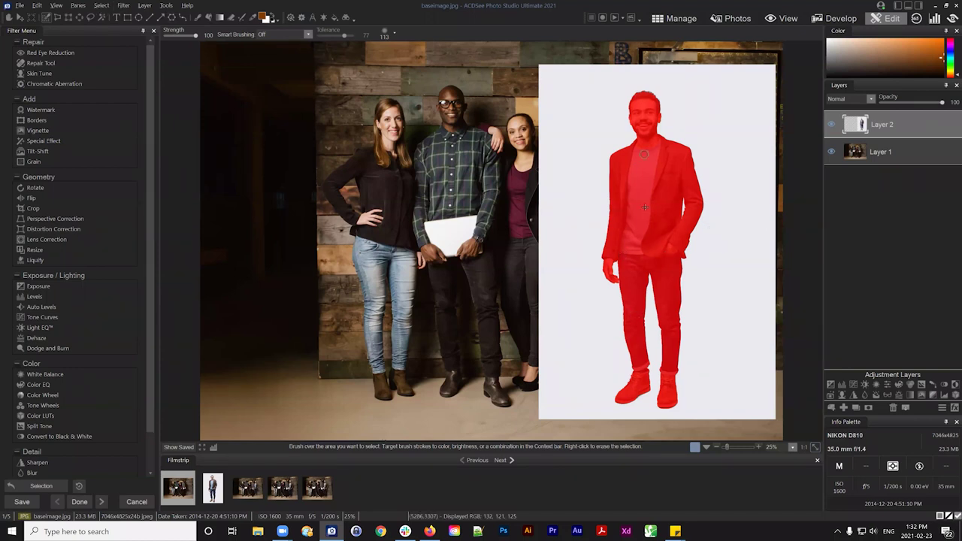
# Step: Save the man's selection under the name "guy" and deselect it
pyautogui.click(101, 6)
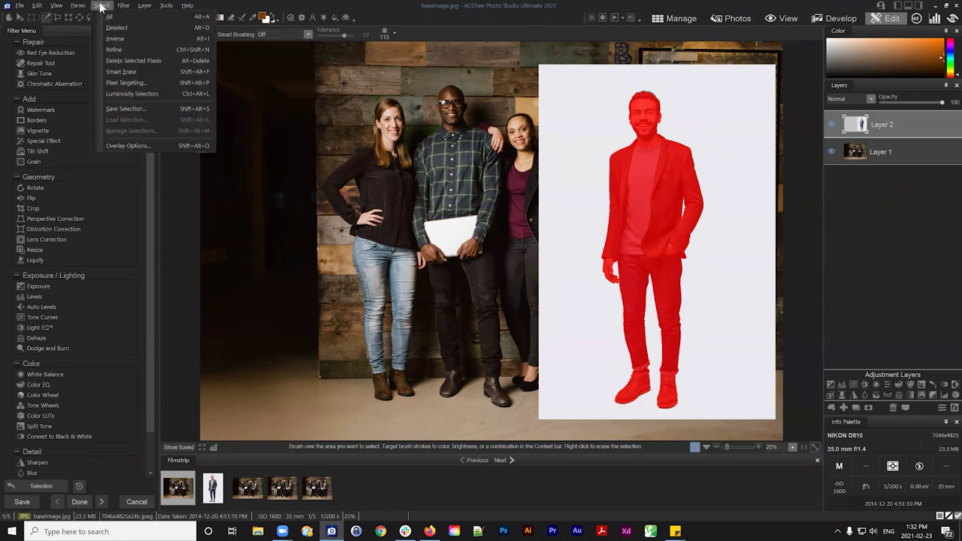
pyautogui.click(133, 108)
pyautogui.write('guy')
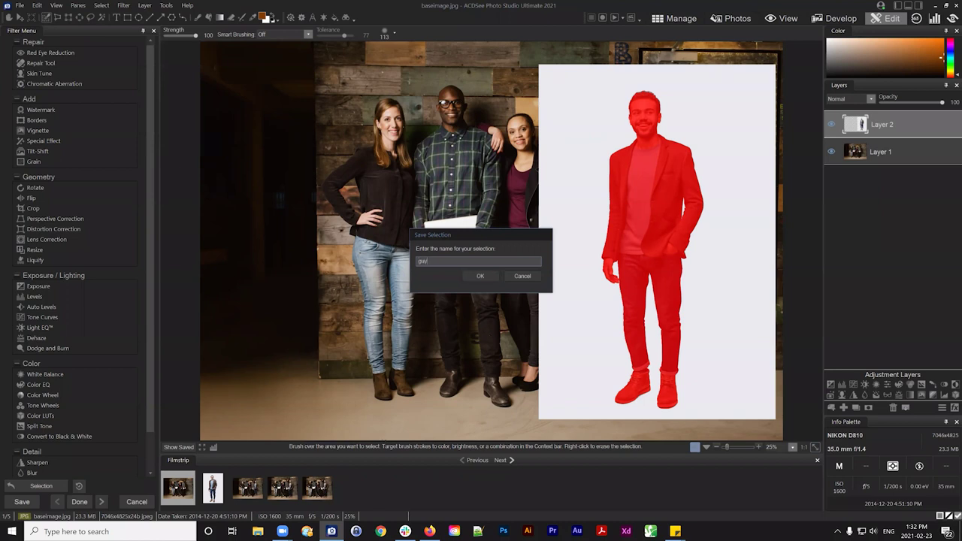
pyautogui.click(478, 276)
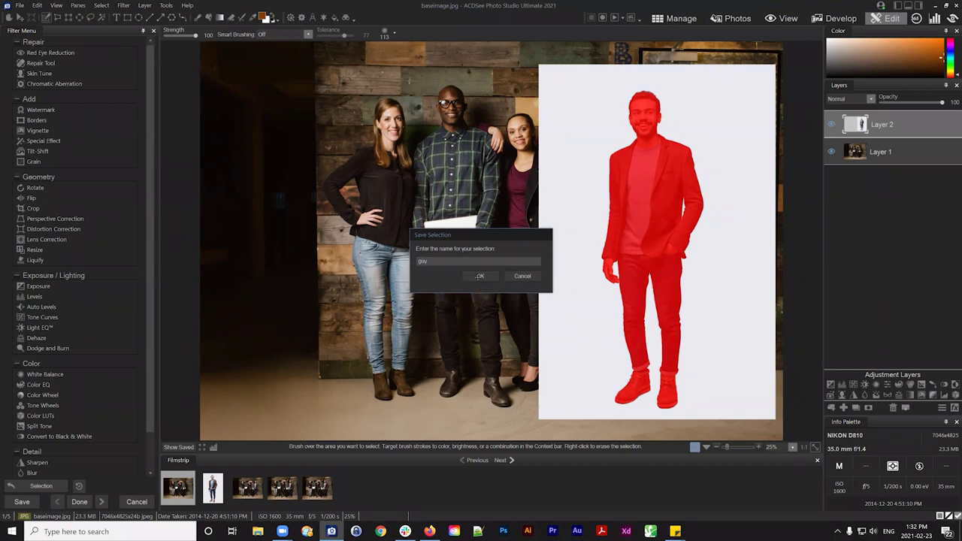
pyautogui.click(101, 6)
pyautogui.click(109, 30)
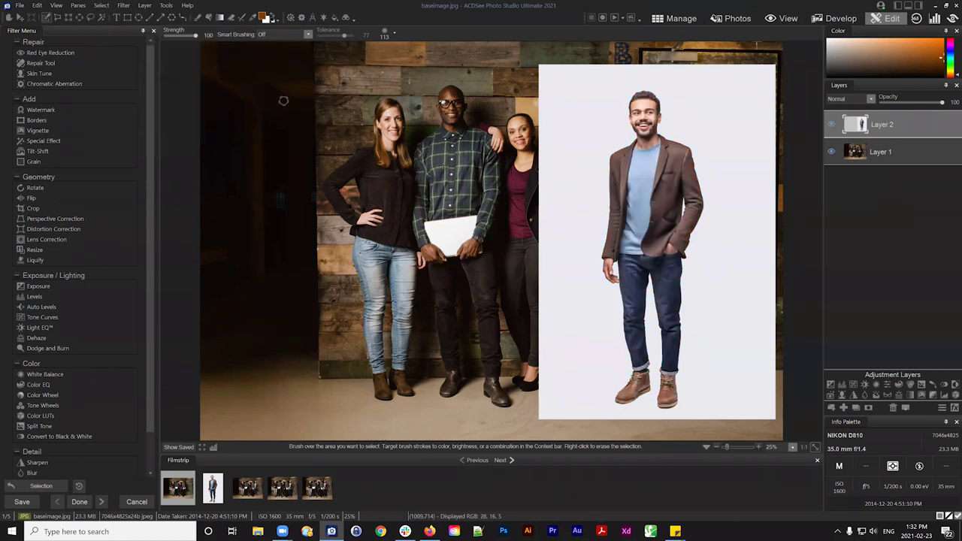
pyautogui.click(104, 6)
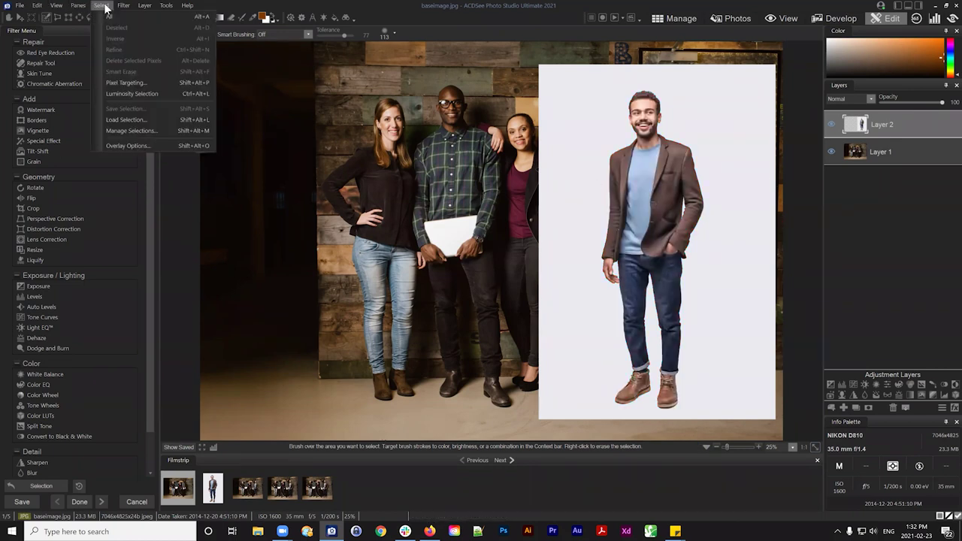
pyautogui.click(125, 119)
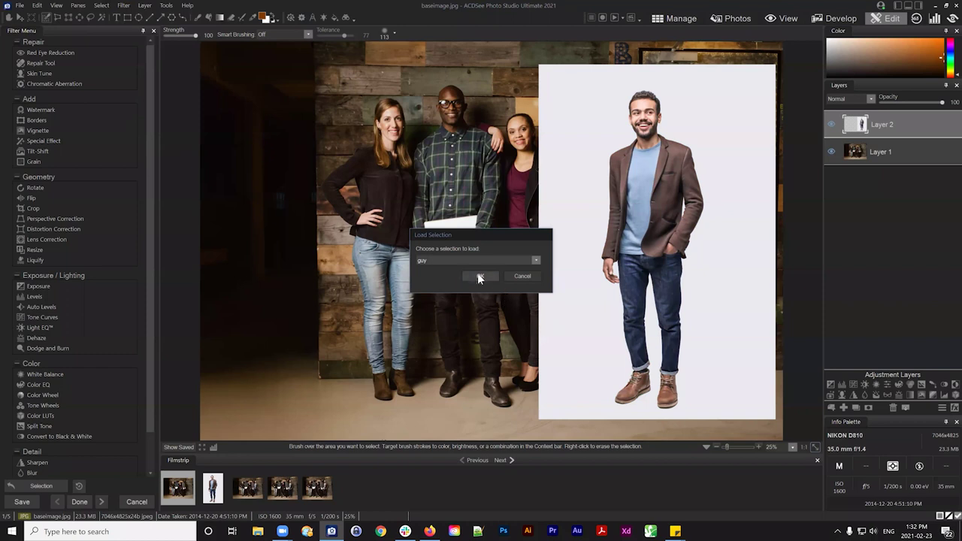
pyautogui.click(518, 276)
# Step: Load the saved selection "guy" back onto the man's layer
pyautogui.click(101, 6)
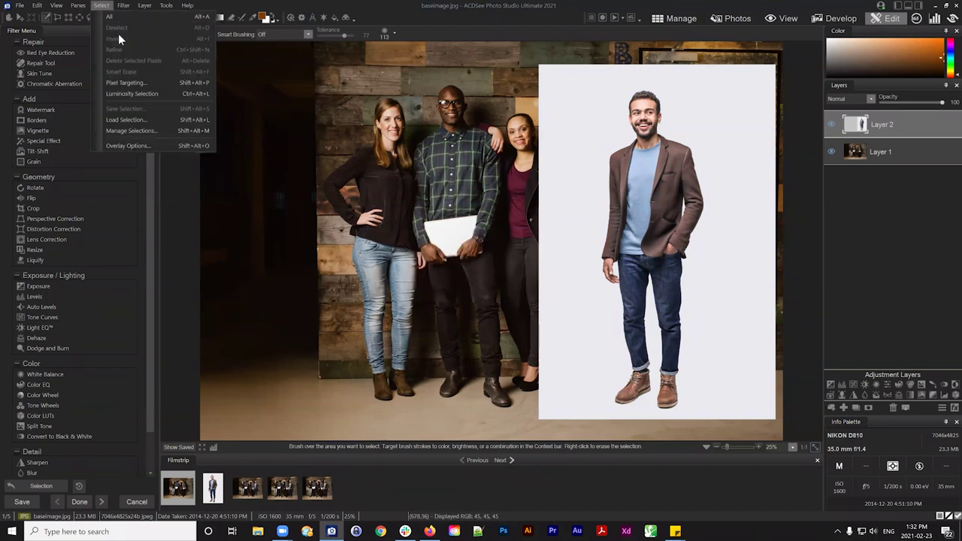
pyautogui.click(127, 120)
pyautogui.click(480, 277)
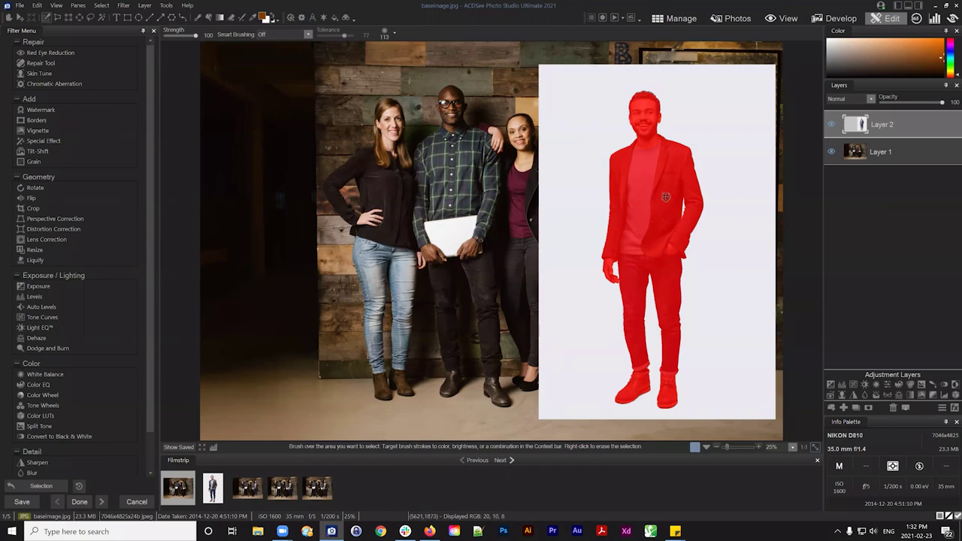
# Step: Open the Refine settings for the man's selection, with his upper body in close view
pyautogui.scroll(2, 665, 197)
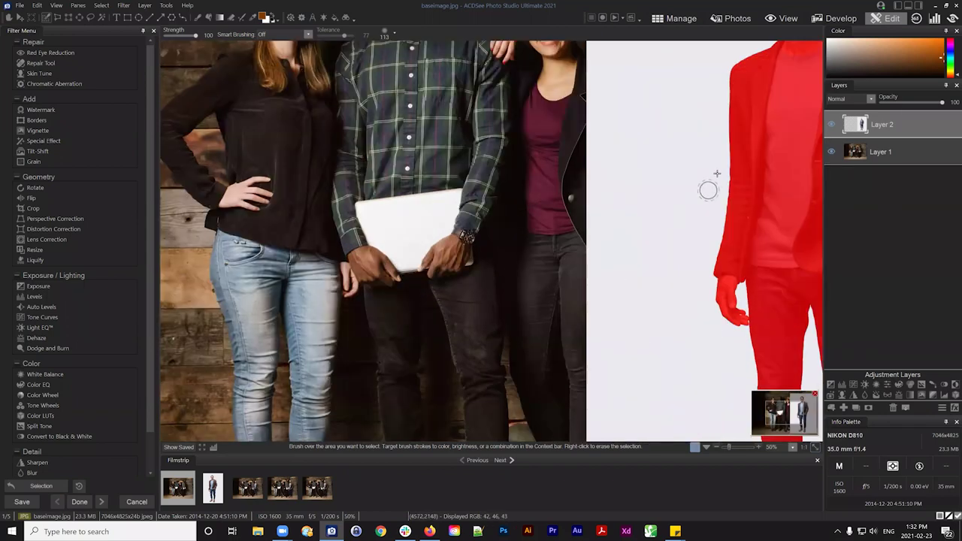
pyautogui.hscroll(3, 502, 201)
pyautogui.hscroll(3, 362, 302)
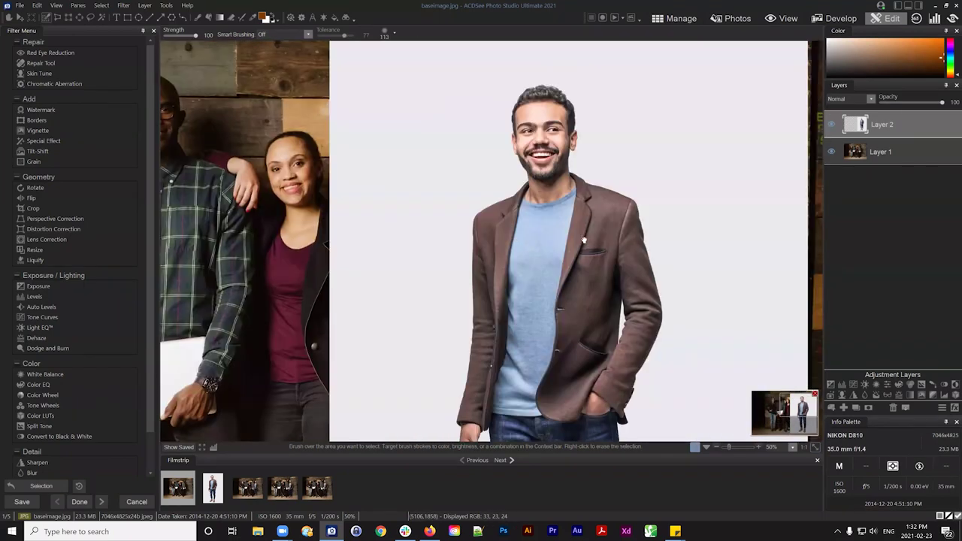
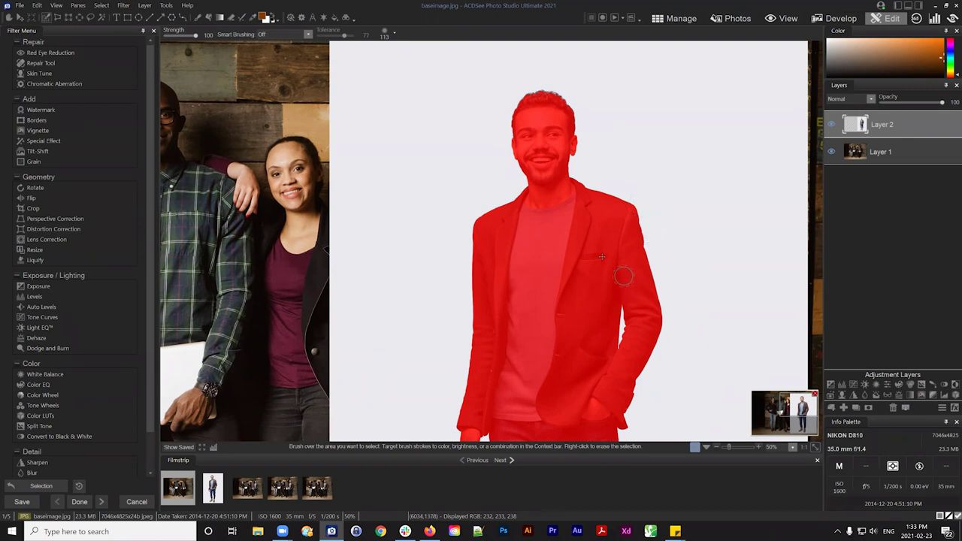
pyautogui.press('space')
pyautogui.moveTo(536, 262)
pyautogui.mouseDown()
pyautogui.moveTo(534, 179)
pyautogui.moveTo(565, 222)
pyautogui.mouseUp()
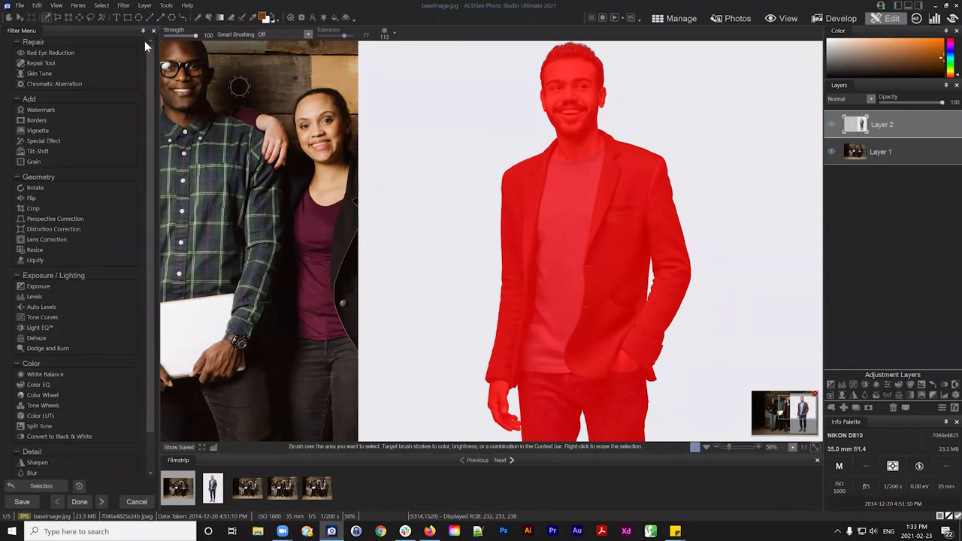
pyautogui.click(102, 6)
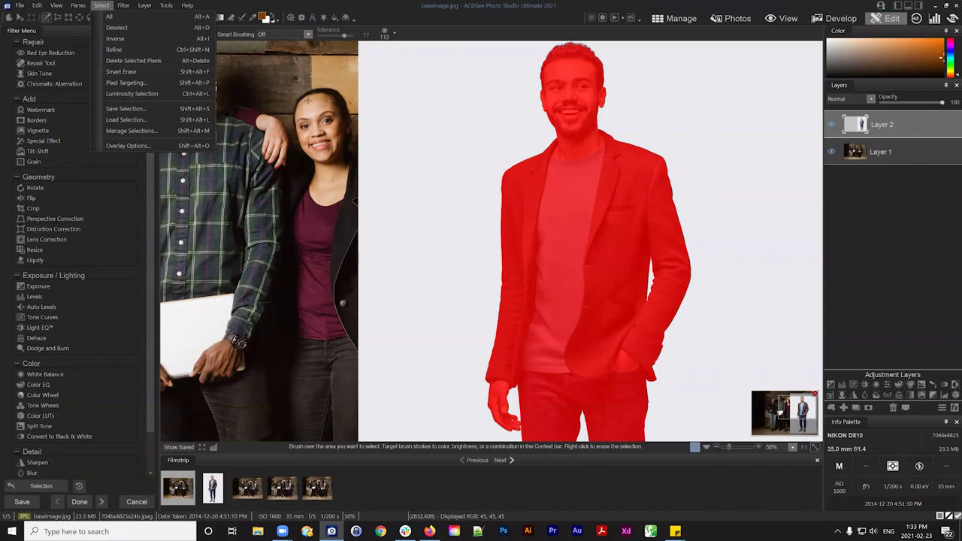
pyautogui.click(128, 50)
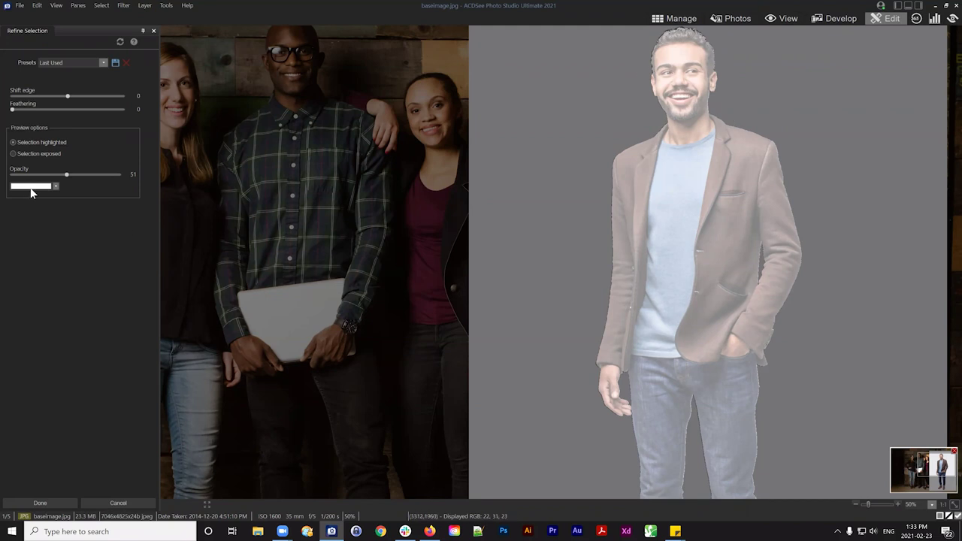
# Step: Try shifting the selection edge inward to -64 and outward to 57 around the man
pyautogui.click(137, 96)
pyautogui.moveTo(44, 93); pyautogui.dragTo(33, 91)
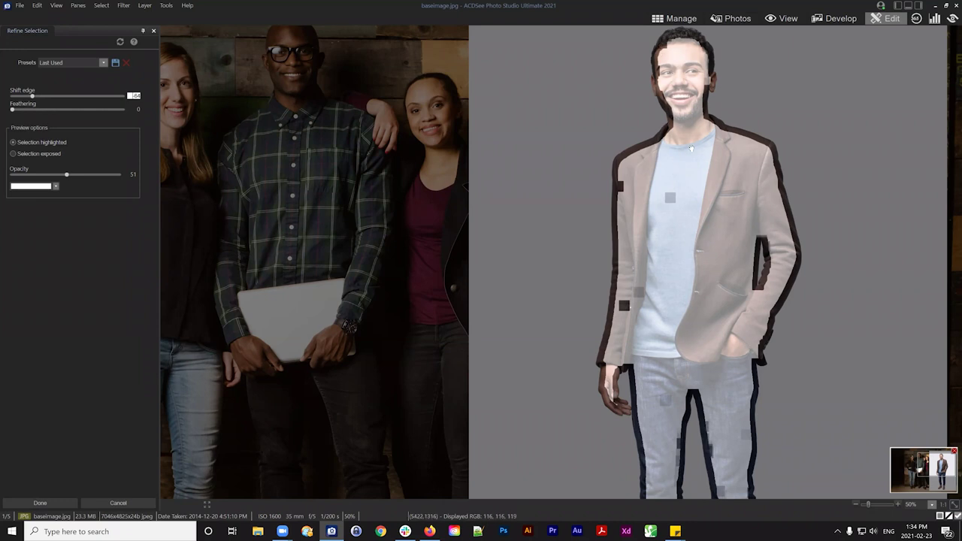
pyautogui.click(135, 96)
pyautogui.moveTo(39, 96); pyautogui.dragTo(97, 96)
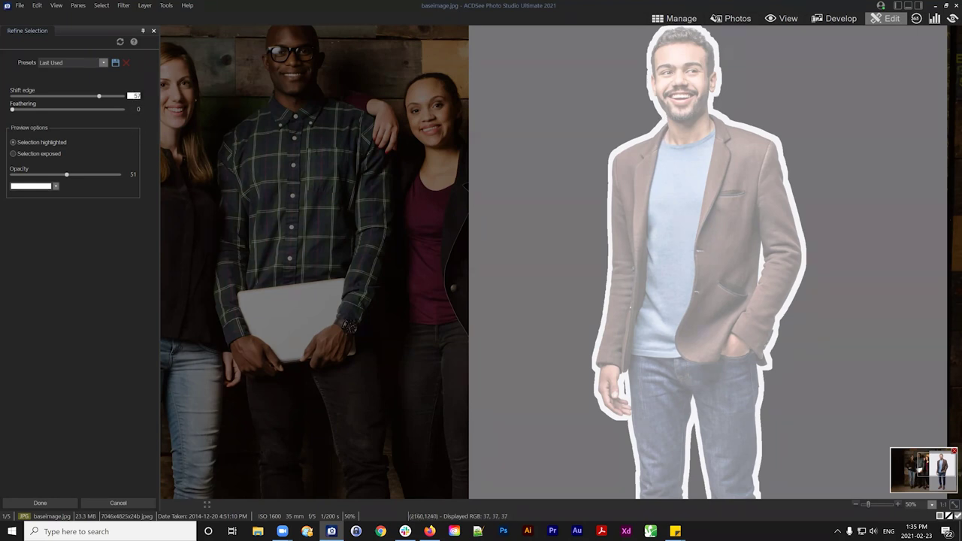
# Step: Reset the selection's Shift edge value to 0
pyautogui.click(134, 95)
pyautogui.write('0')
pyautogui.press('Return')
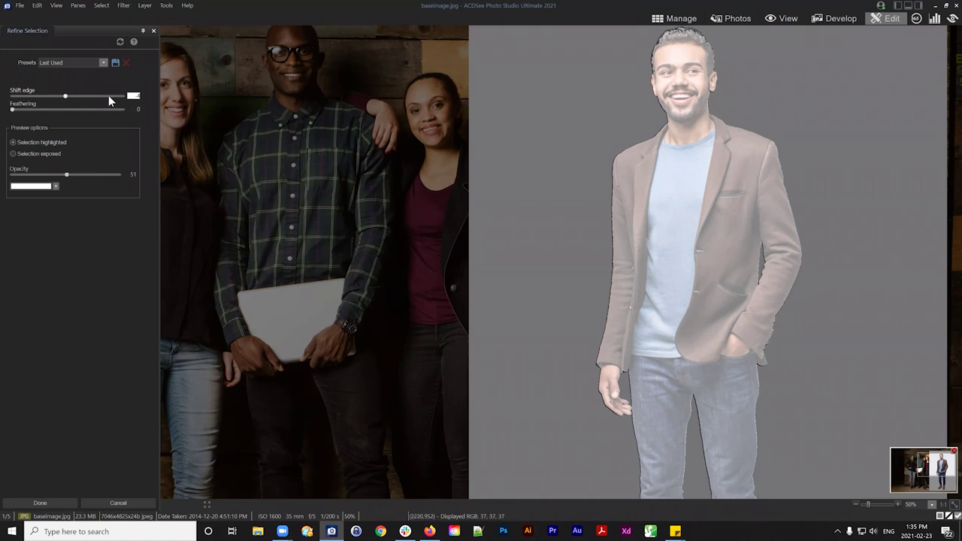
# Step: Set the selection's Shift edge to -7, judging the man's outline from head to shoes, and apply the refinement
pyautogui.click(134, 96)
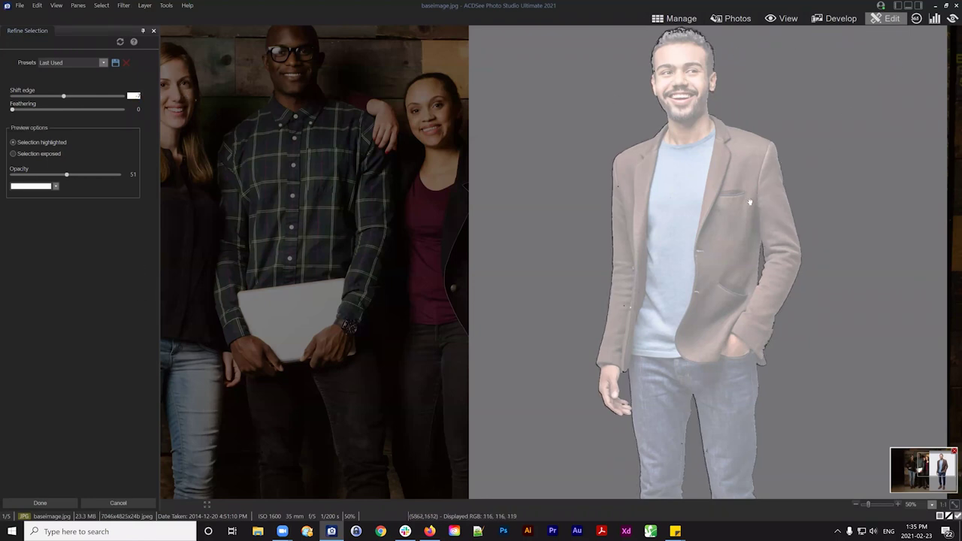
pyautogui.scroll(-3, 710, 244)
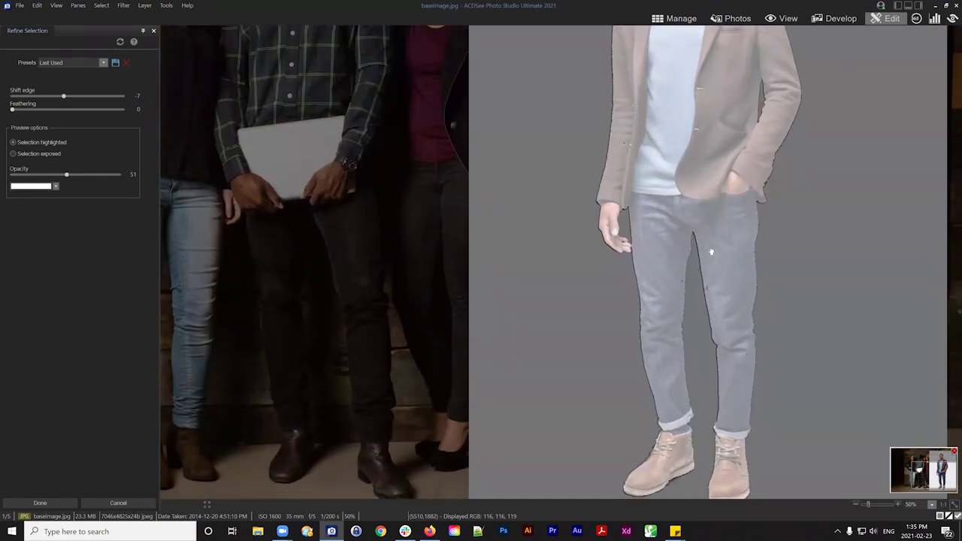
pyautogui.scroll(-1, 711, 252)
pyautogui.scroll(1, 616, 218)
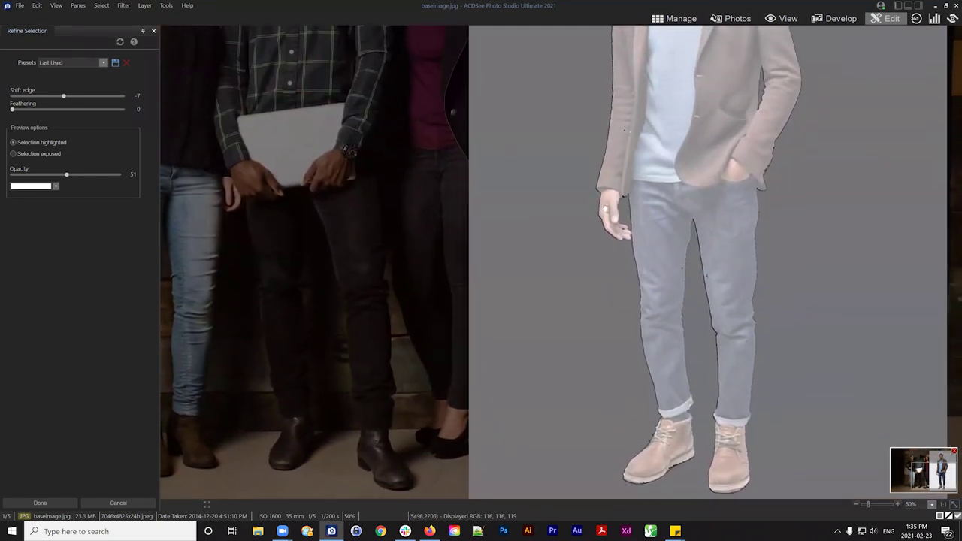
pyautogui.scroll(-1, 575, 187)
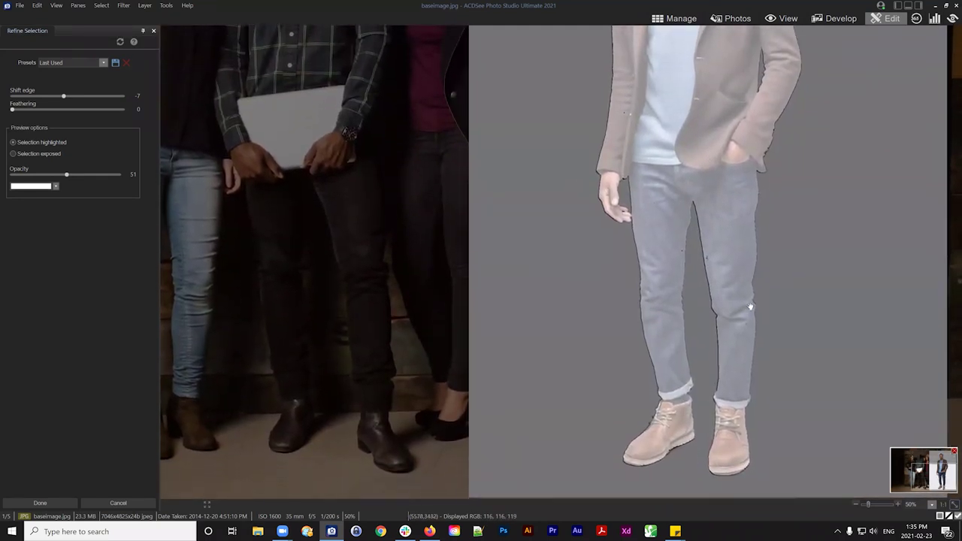
pyautogui.scroll(2, 828, 210)
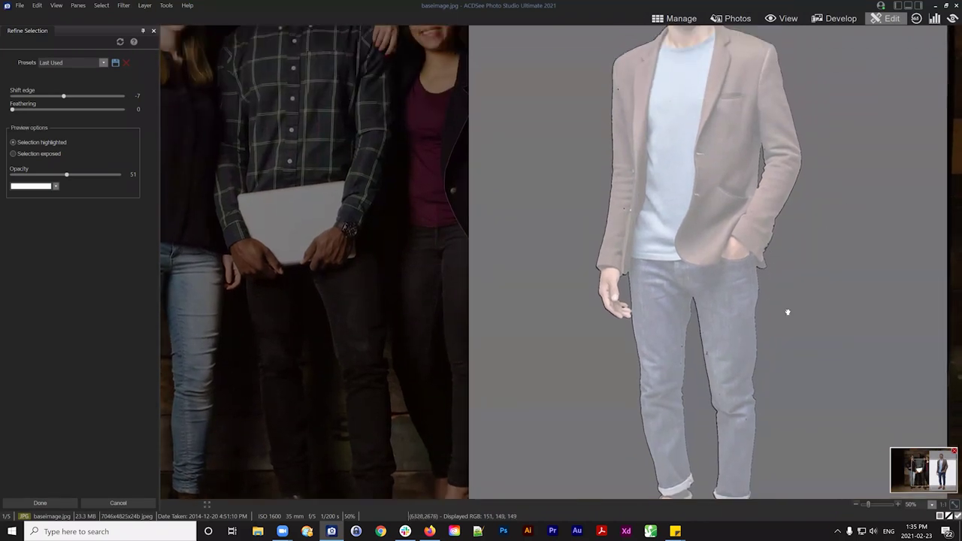
pyautogui.scroll(2, 788, 311)
pyautogui.scroll(2, 720, 272)
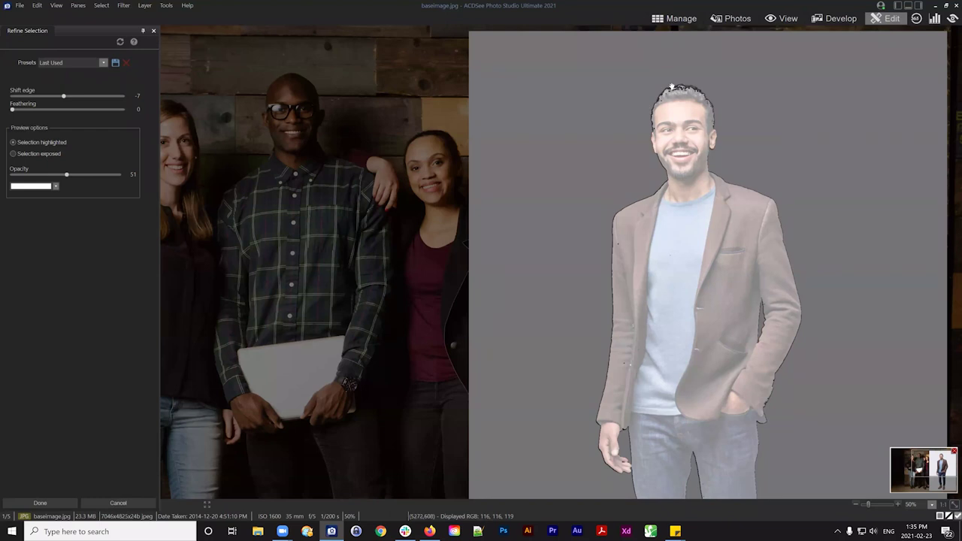
pyautogui.scroll(-4, 797, 203)
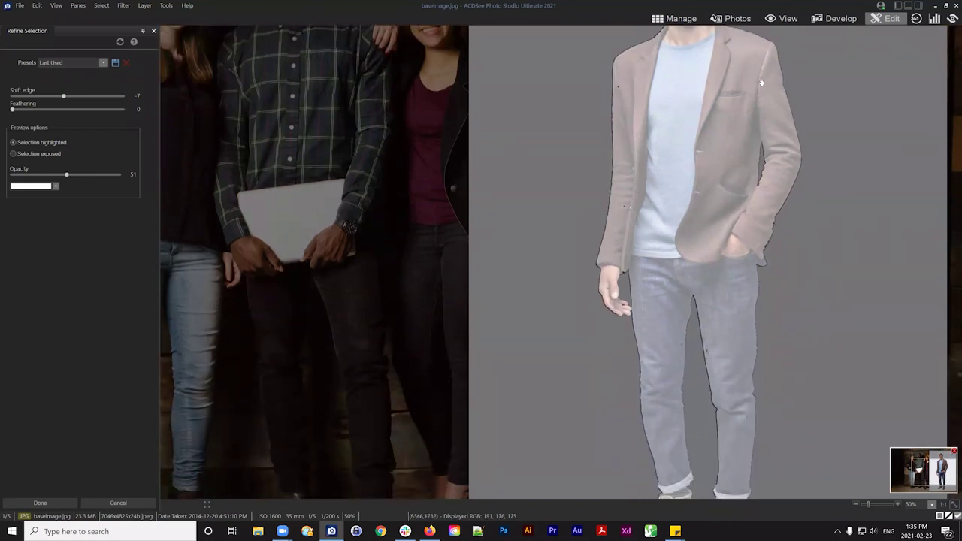
pyautogui.scroll(-1, 751, 198)
pyautogui.scroll(1, 756, 254)
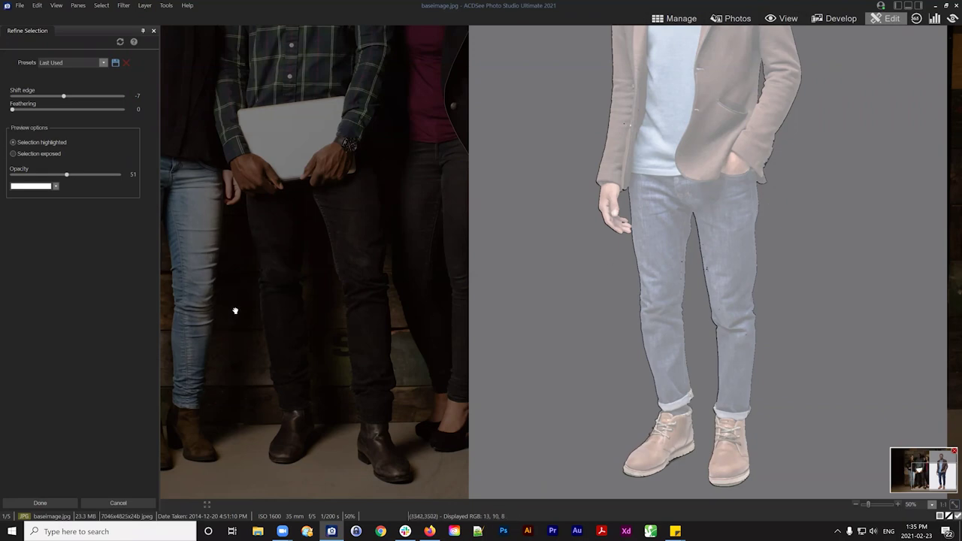
pyautogui.click(42, 502)
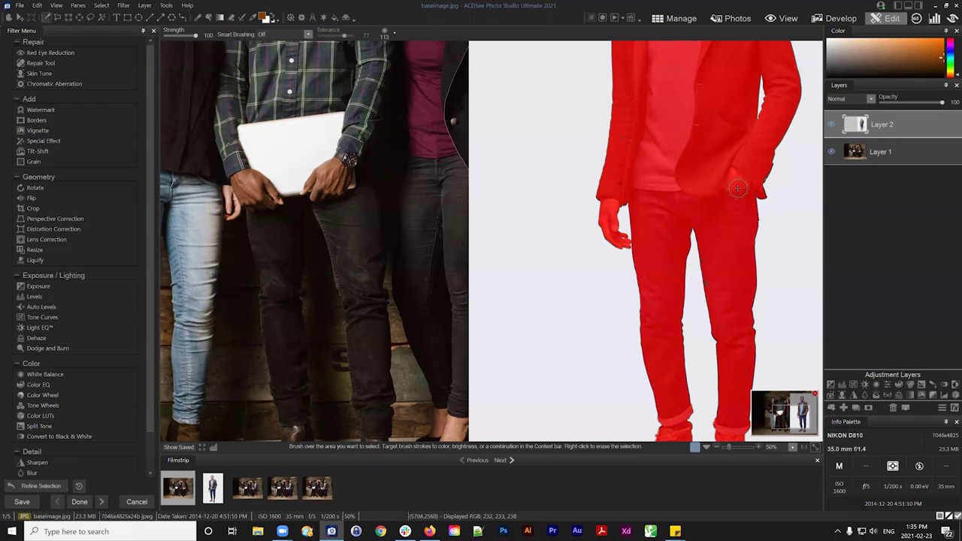
# Step: Check the refined selection around the man's hand, jacket and legs in close view, touching it up with the selection brush
pyautogui.scroll(2, 751, 172)
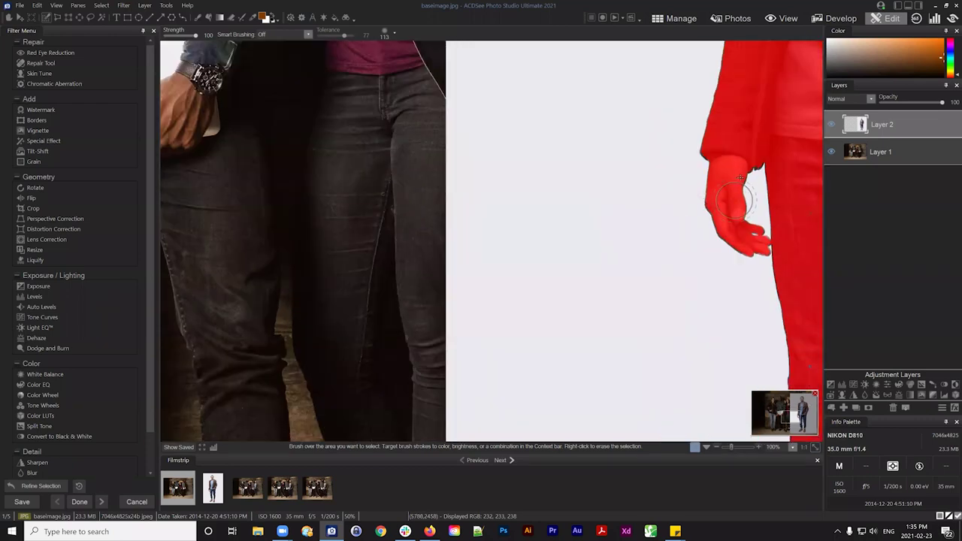
pyautogui.moveTo(702, 160); pyautogui.dragTo(351, 159)
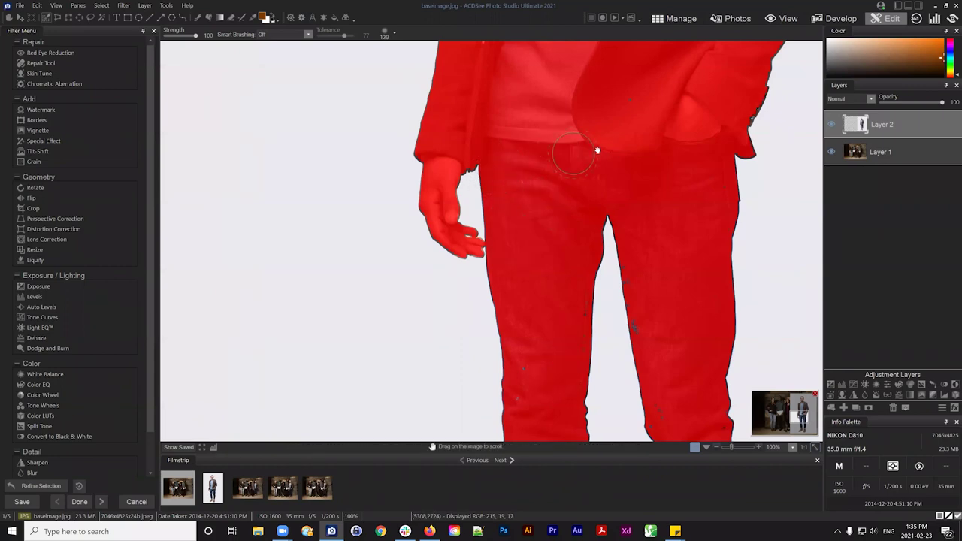
pyautogui.moveTo(772, 161); pyautogui.dragTo(632, 146)
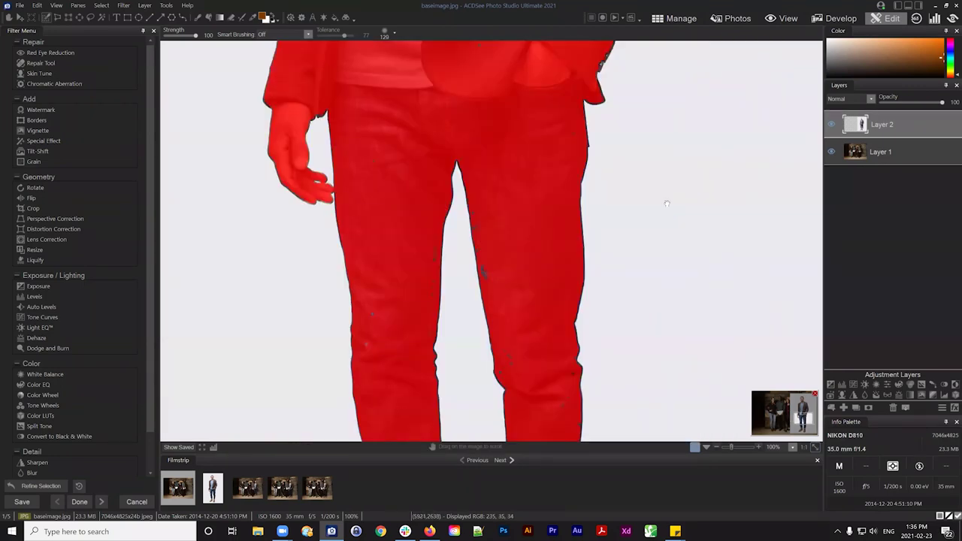
pyautogui.moveTo(722, 157); pyautogui.dragTo(733, 299)
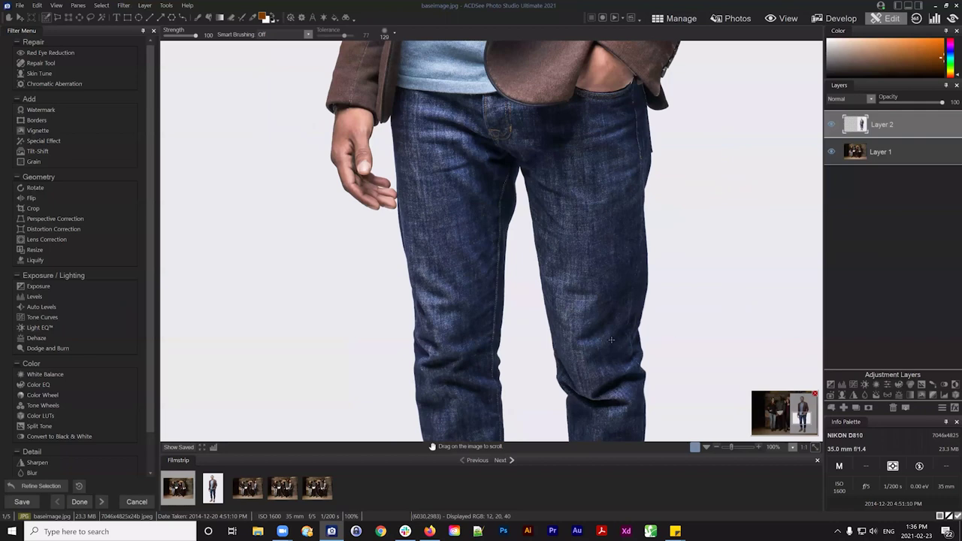
pyautogui.moveTo(611, 340); pyautogui.dragTo(571, 365)
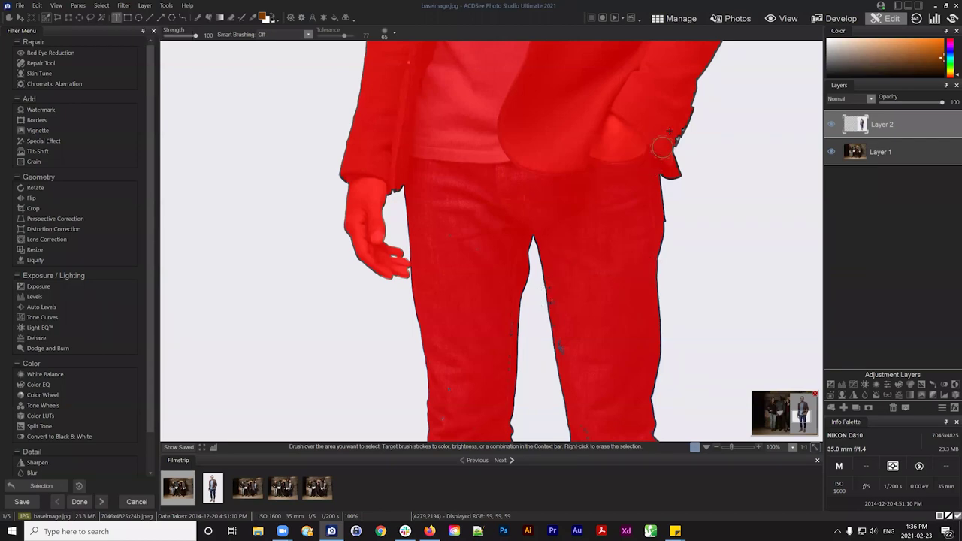
pyautogui.scroll(-2, 715, 211)
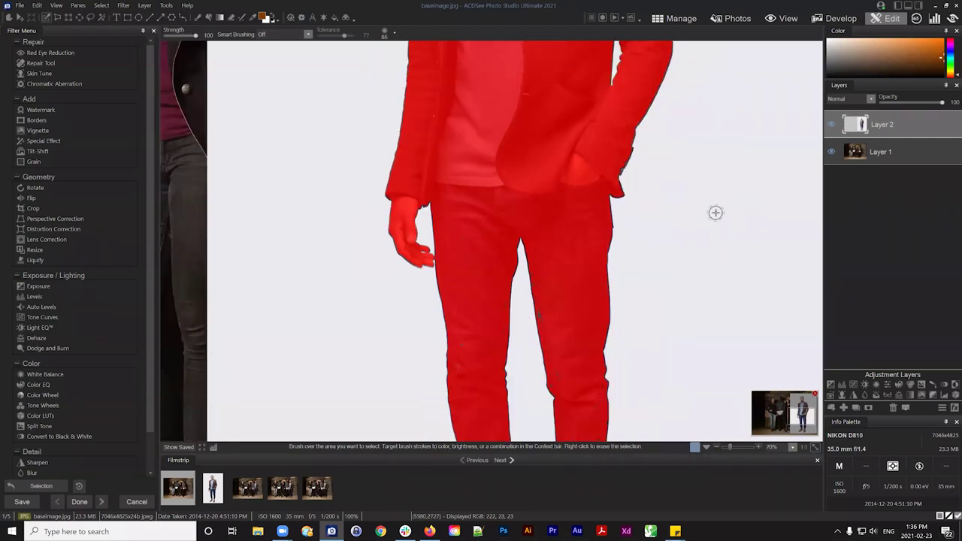
pyautogui.scroll(-1, 711, 210)
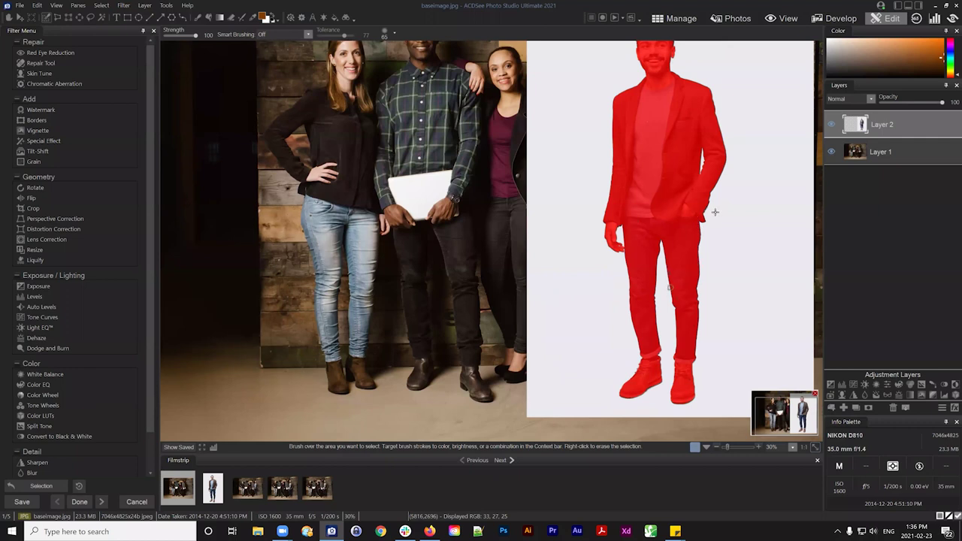
pyautogui.scroll(-1, 688, 151)
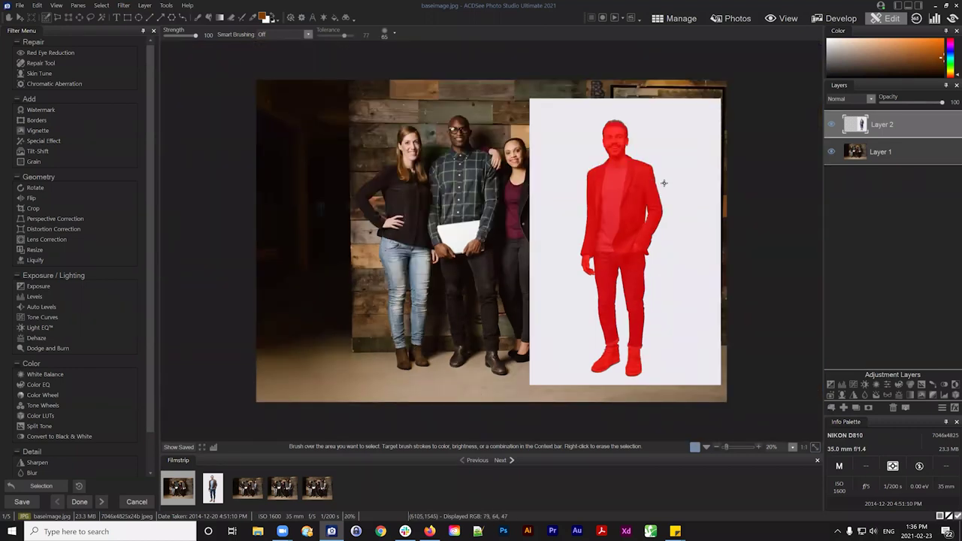
pyautogui.scroll(1, 677, 217)
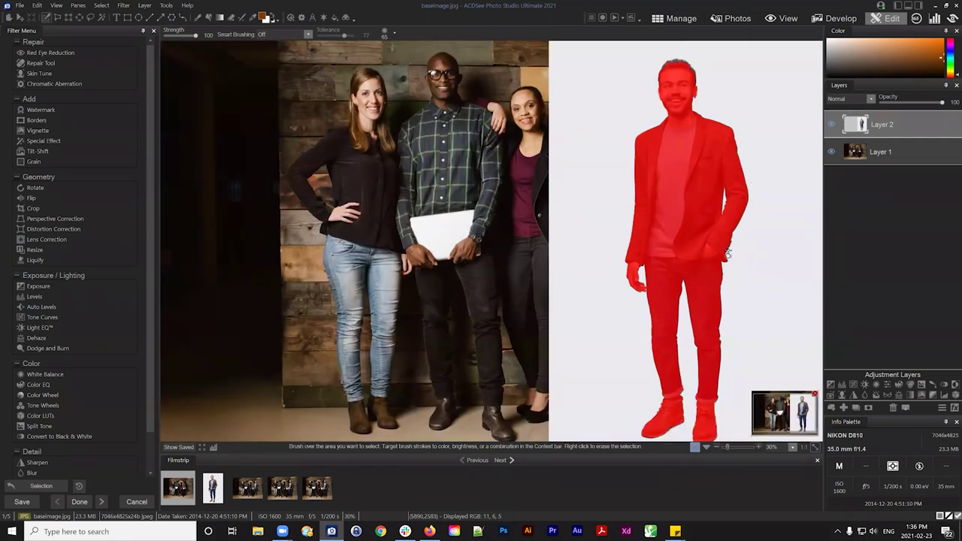
# Step: Add a layer mask to Layer 2 from the man's refined selection and clear the selection
pyautogui.click(896, 124)
pyautogui.click(868, 408)
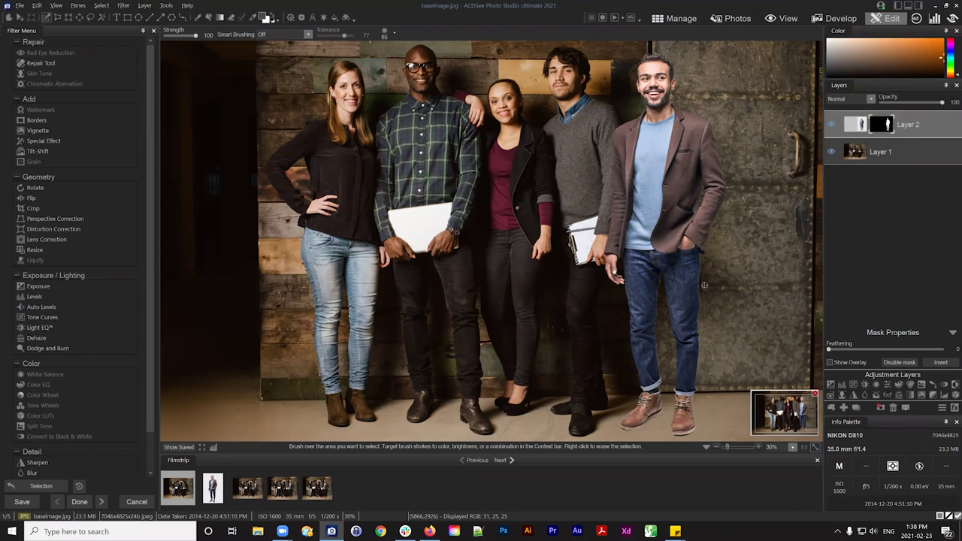
# Step: Invert the mask on Layer 2 to hide the man, and invert it back to show him
pyautogui.click(884, 126)
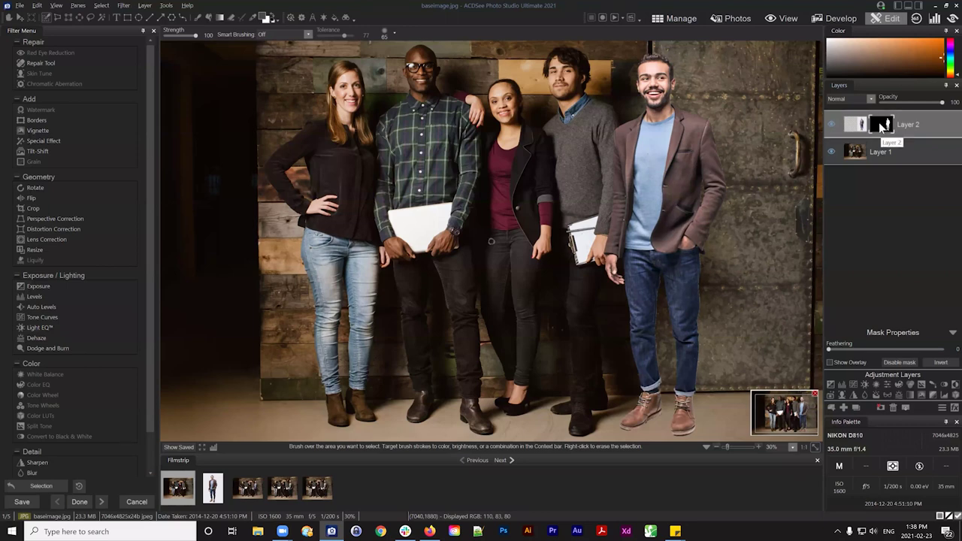
pyautogui.click(940, 363)
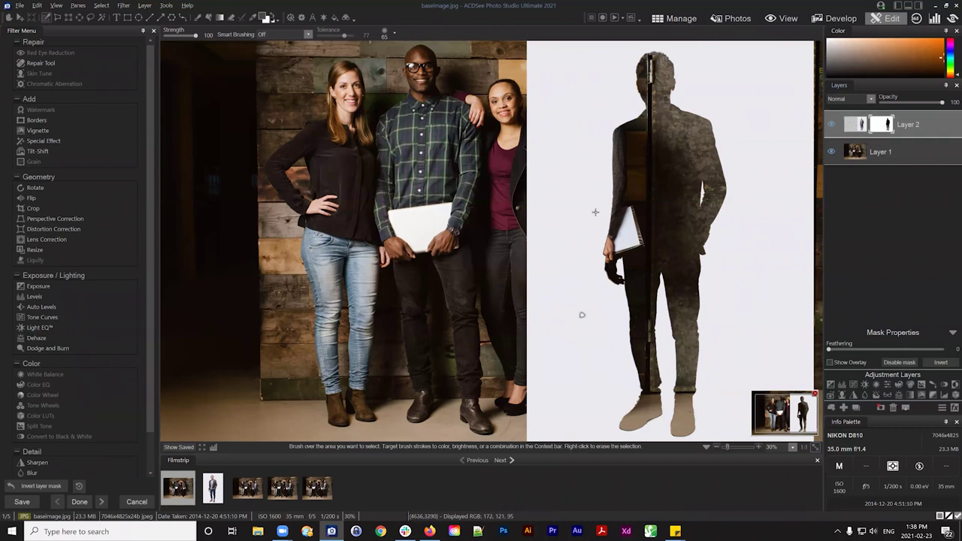
pyautogui.click(940, 362)
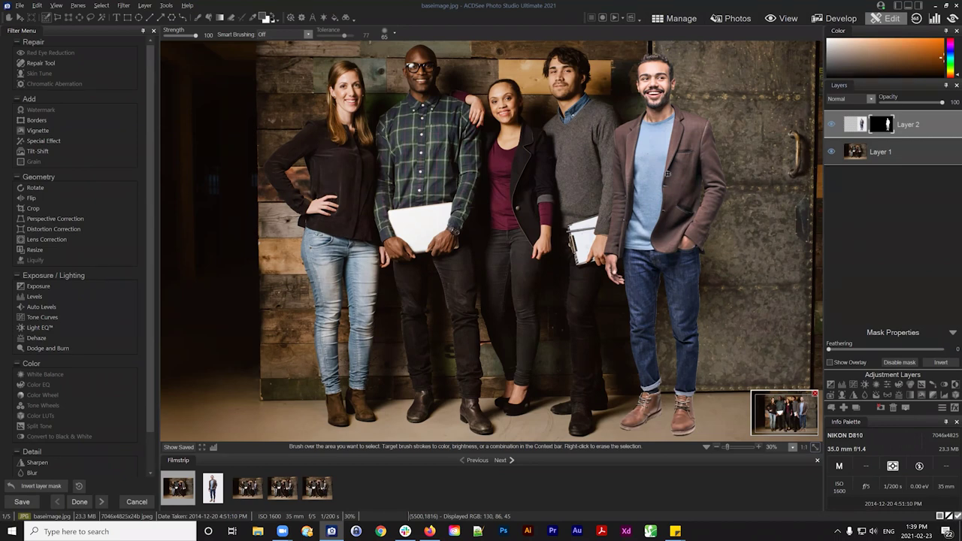
# Step: Revert through the edit history to the man's selection as it was before the refinement
pyautogui.click(886, 126)
pyautogui.click(78, 487)
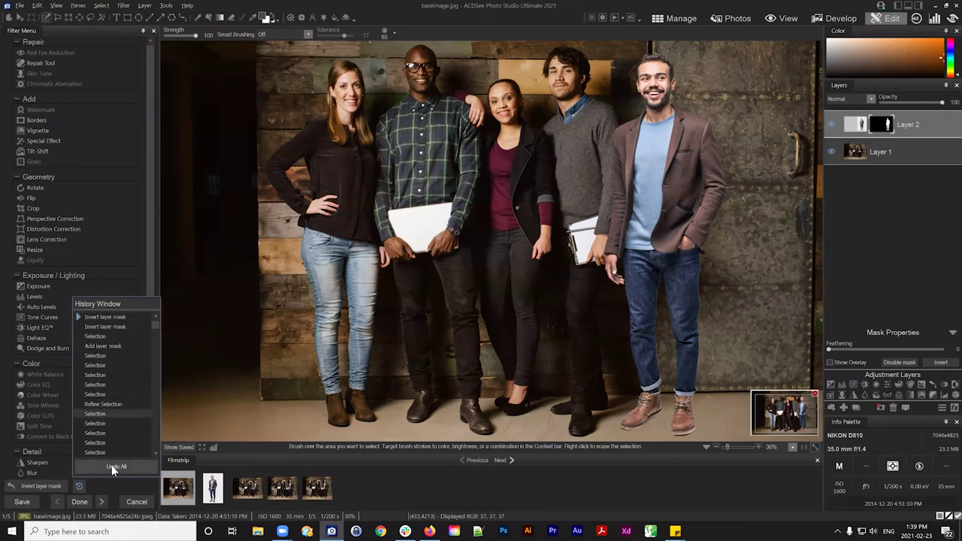
pyautogui.click(92, 410)
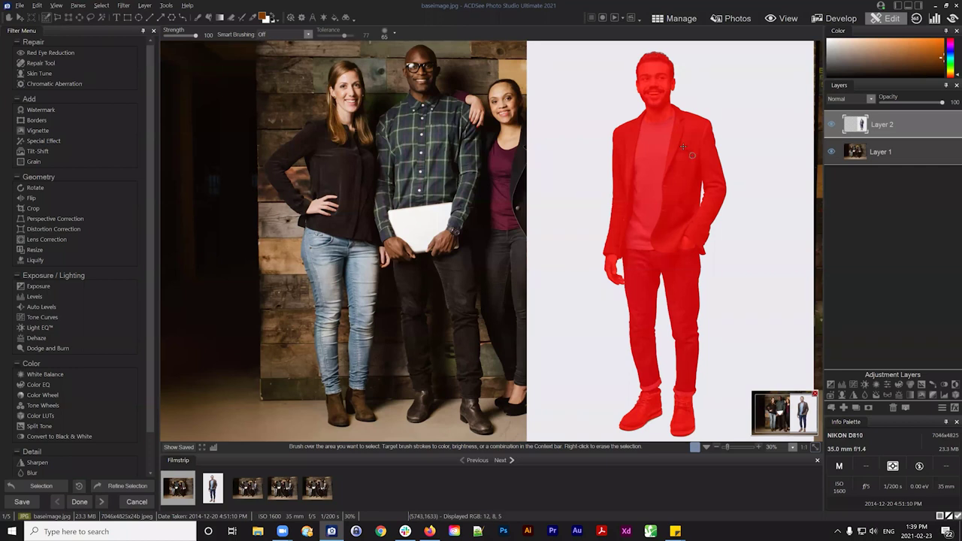
# Step: Try masking Layer 2 with the unrefined selection of the man, with the selection cleared
pyautogui.click(868, 406)
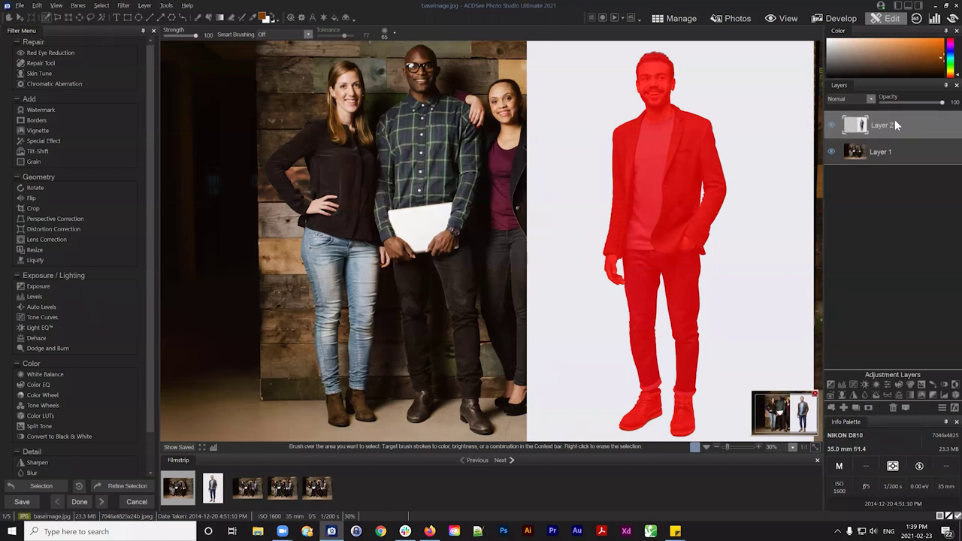
pyautogui.click(893, 125)
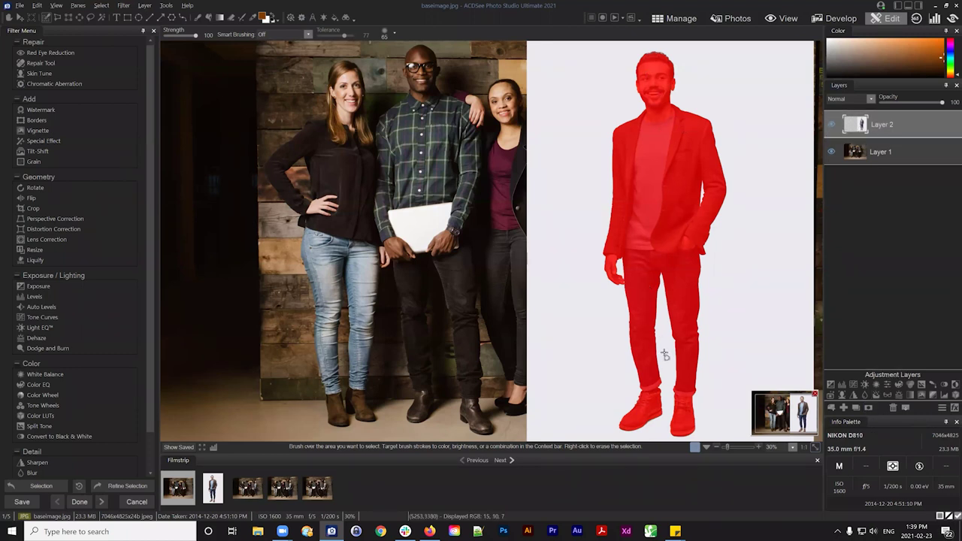
pyautogui.click(866, 407)
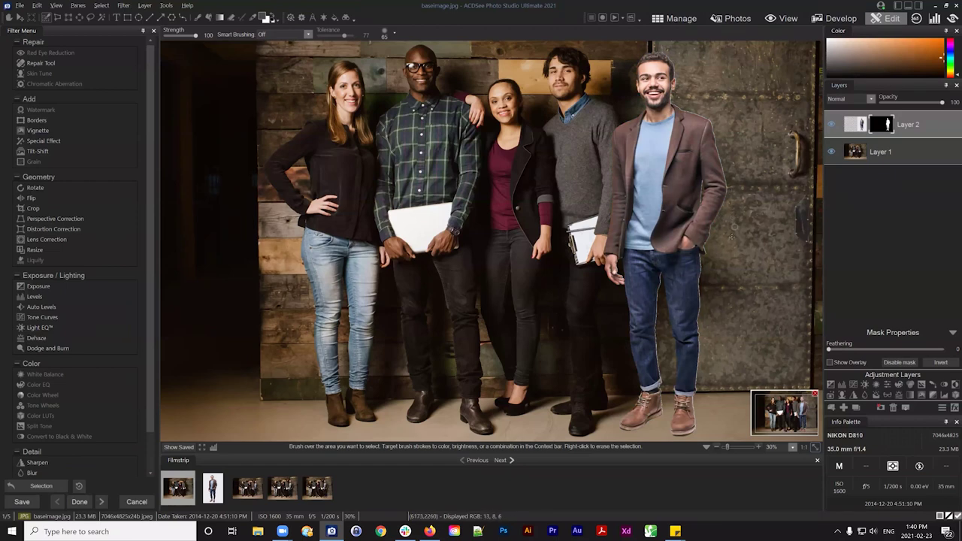
# Step: Undo the deselection and the layer mask just added to Layer 2
pyautogui.click(922, 126)
pyautogui.click(731, 171)
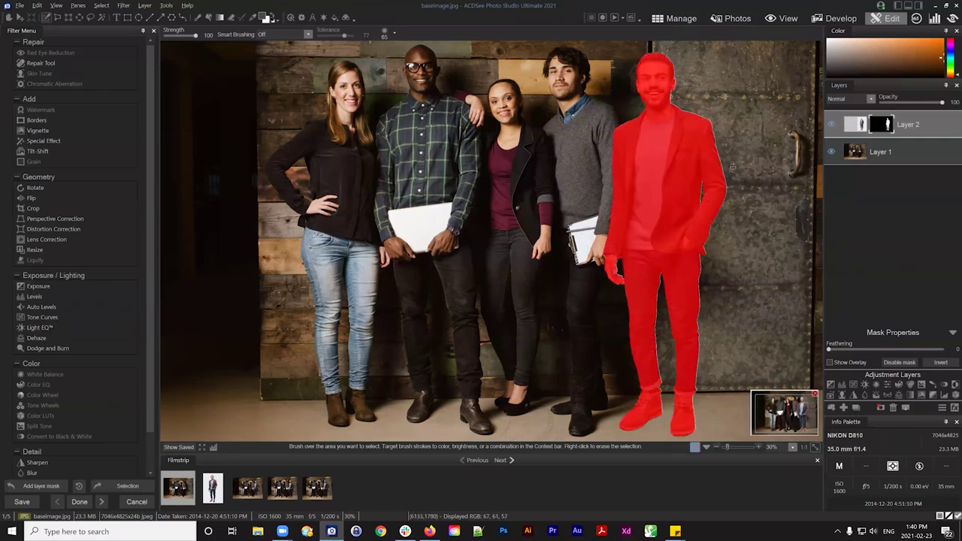
pyautogui.hotkey('ctrl', 'z')
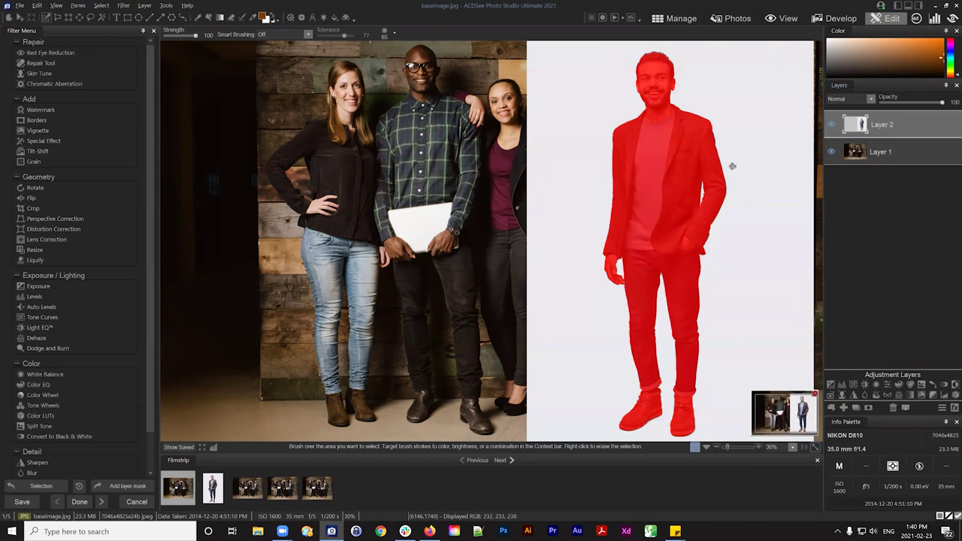
# Step: Refine the man's selection by shifting its edge slightly inward, with feathering left at 0, and apply it
pyautogui.click(103, 8)
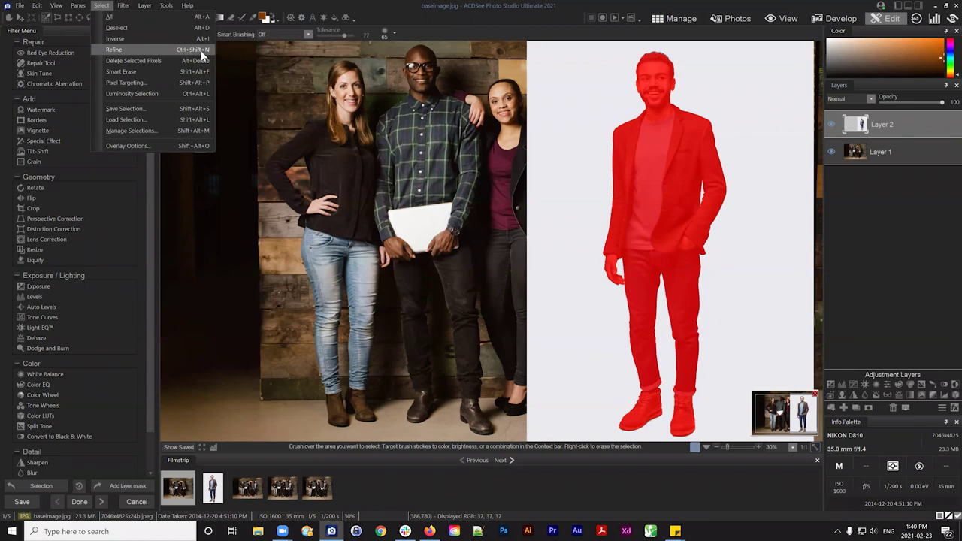
pyautogui.click(139, 47)
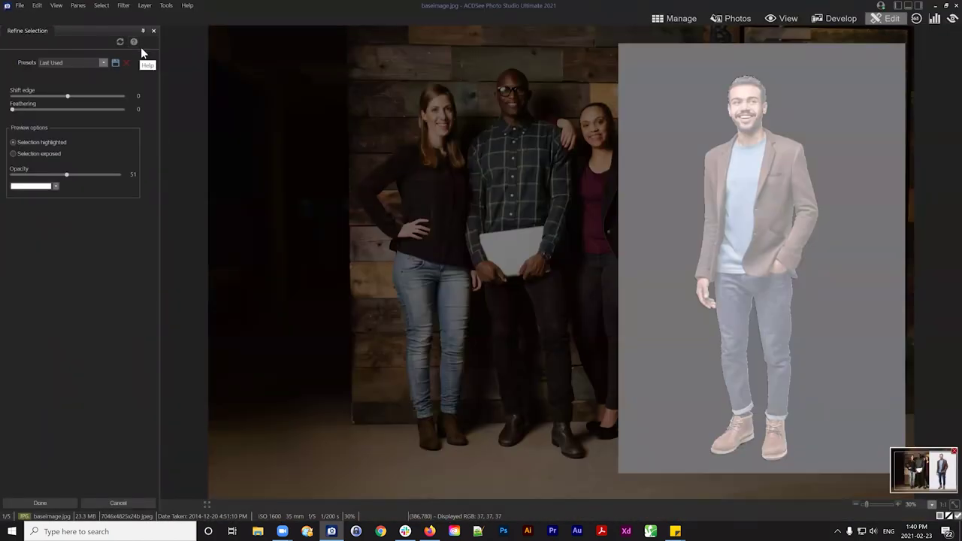
pyautogui.click(133, 95)
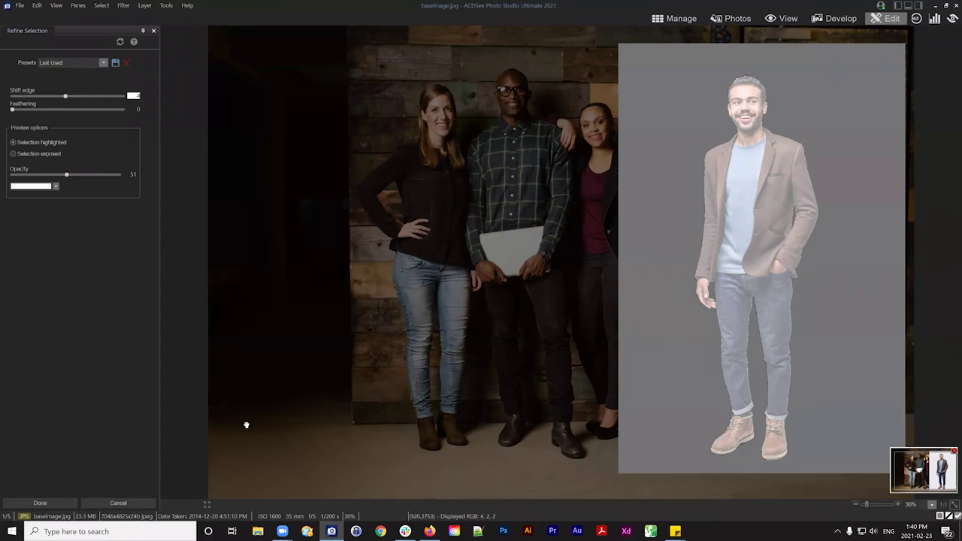
pyautogui.click(27, 500)
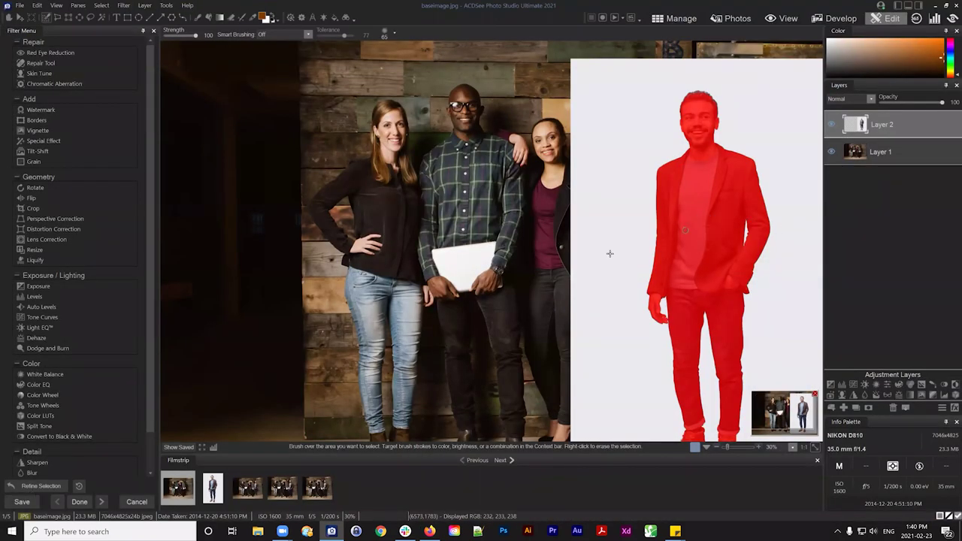
# Step: Mask Layer 2 with the newly refined selection so only the man shows over the group photo
pyautogui.moveTo(706, 243); pyautogui.dragTo(534, 183)
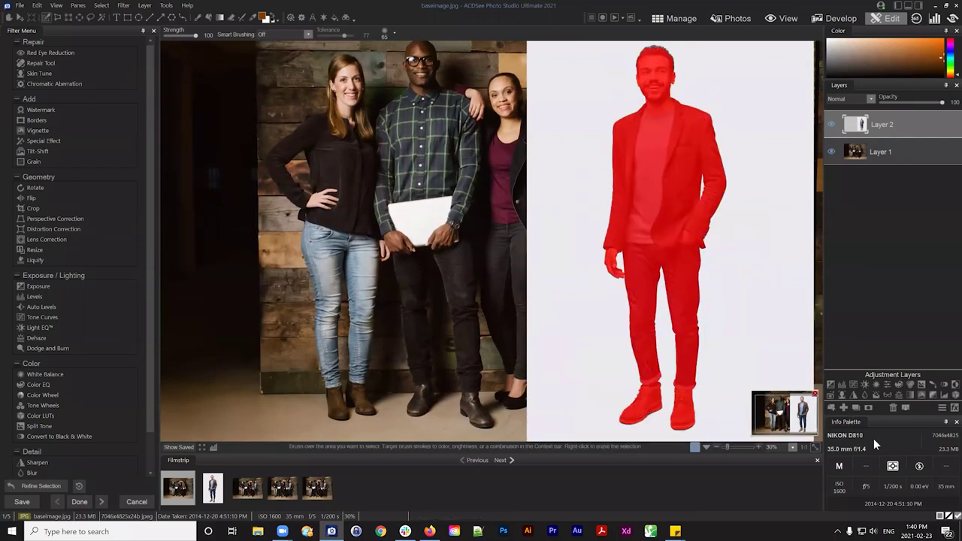
pyautogui.click(870, 405)
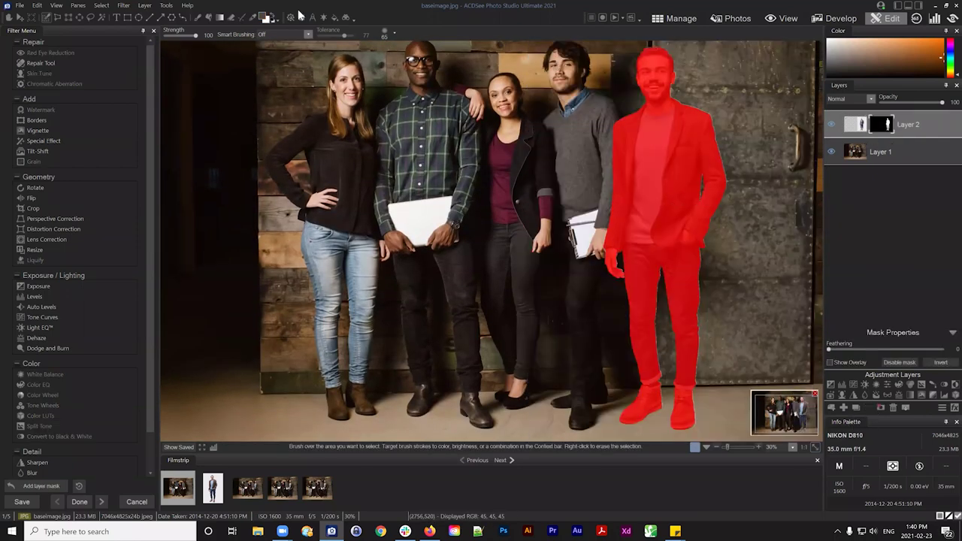
# Step: Clear the active selection around the man
pyautogui.click(102, 6)
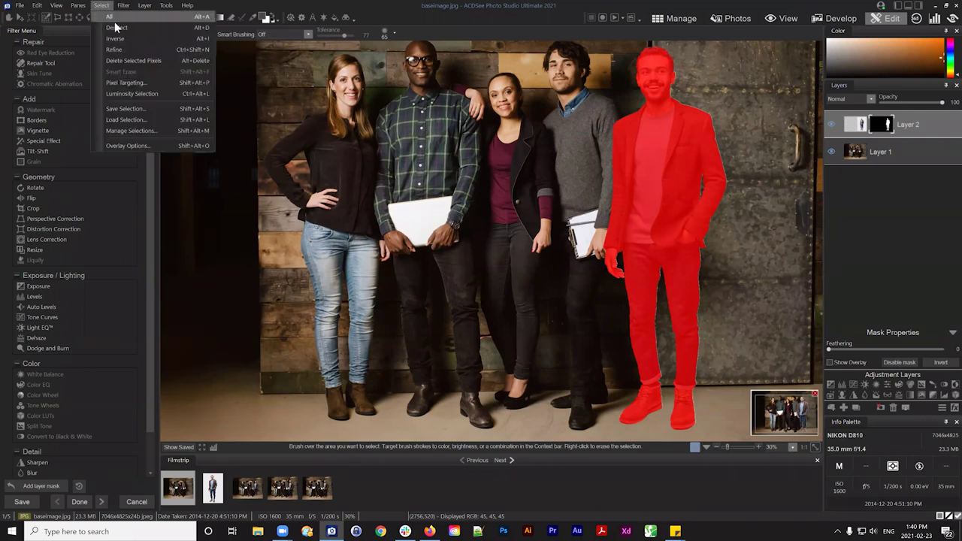
pyautogui.click(175, 39)
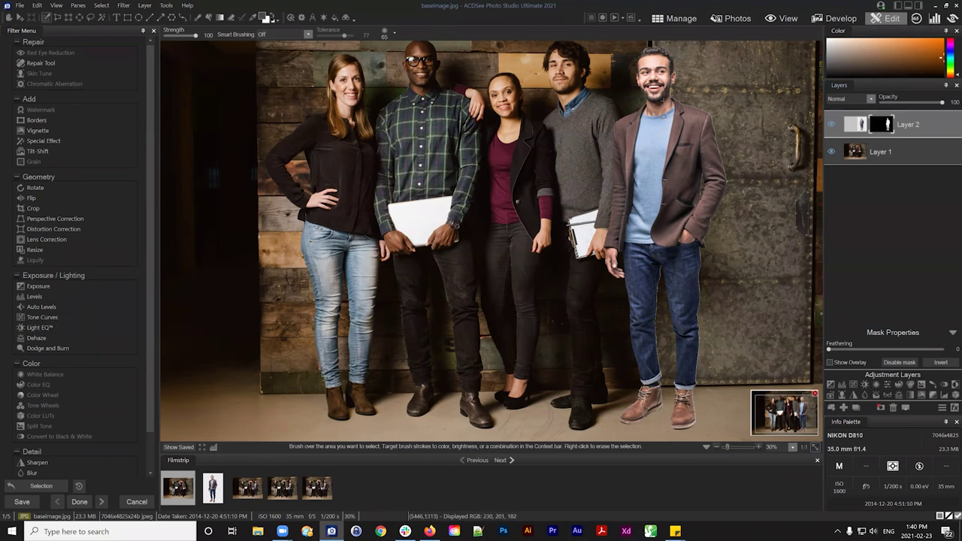
# Step: Examine the masked edges of the added man up close, especially around his hair and ear
pyautogui.scroll(4, 661, 98)
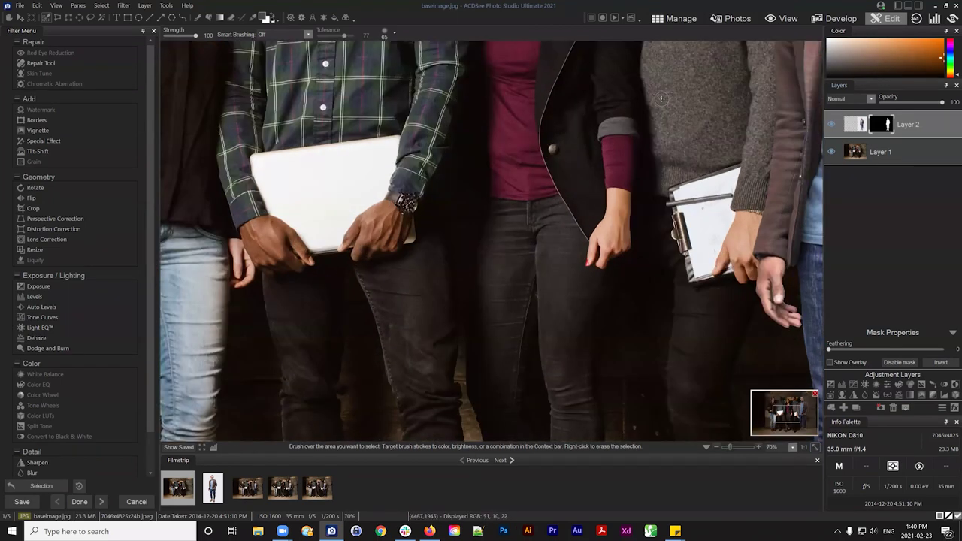
pyautogui.moveTo(692, 120); pyautogui.dragTo(451, 347)
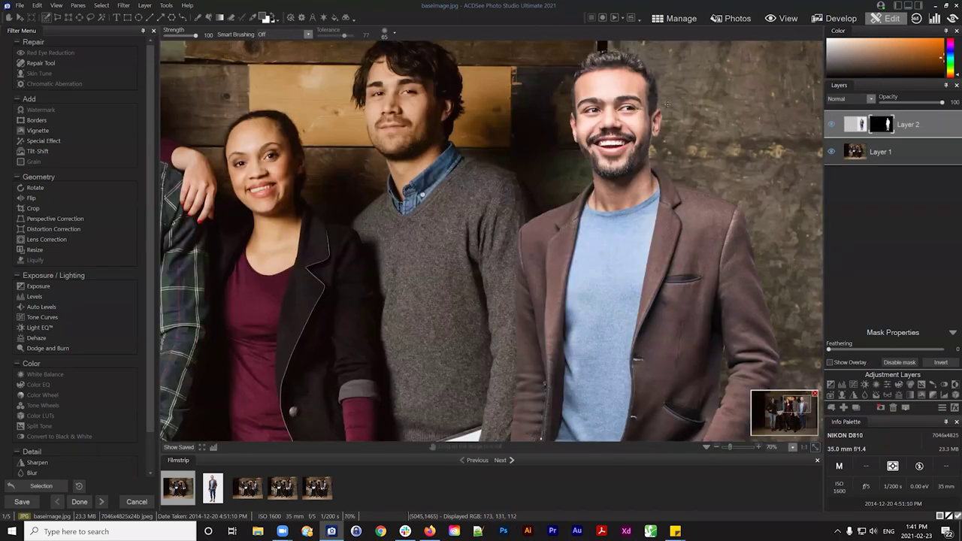
pyautogui.scroll(3, 667, 104)
pyautogui.moveTo(733, 139); pyautogui.dragTo(646, 269)
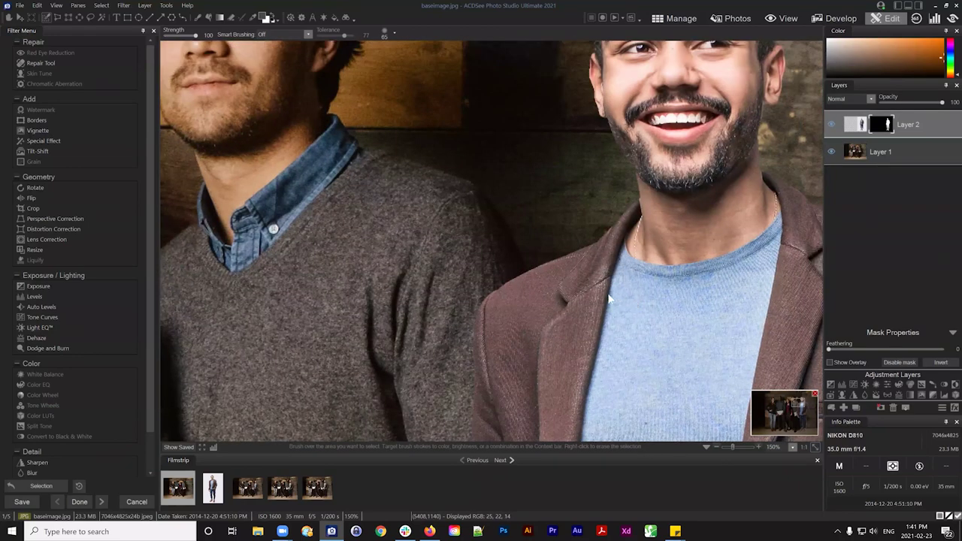
pyautogui.scroll(1, 589, 184)
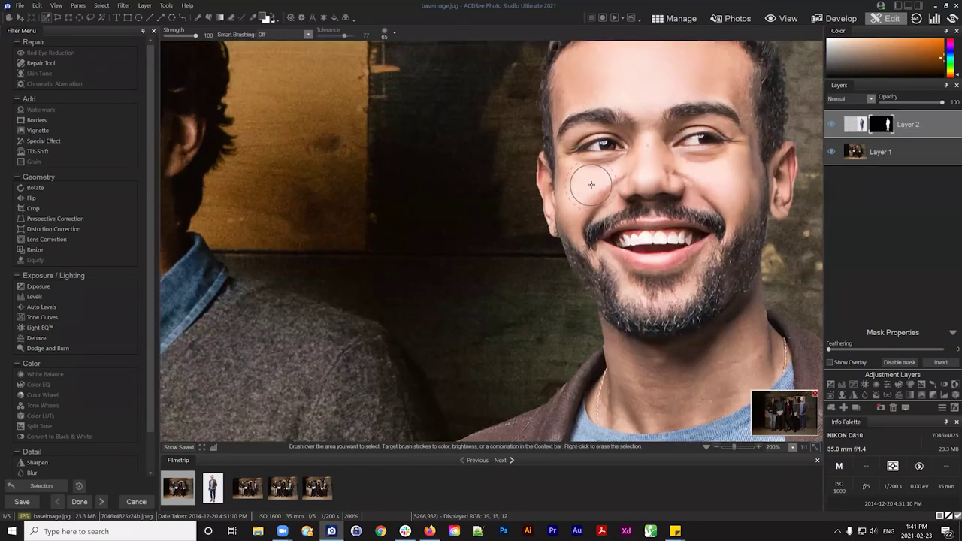
pyautogui.scroll(3, 590, 185)
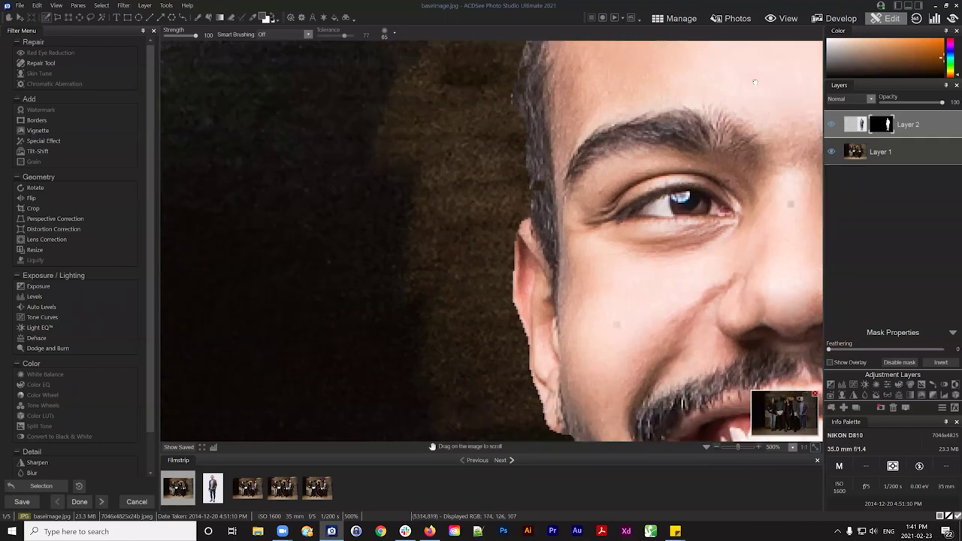
pyautogui.scroll(2, 705, 240)
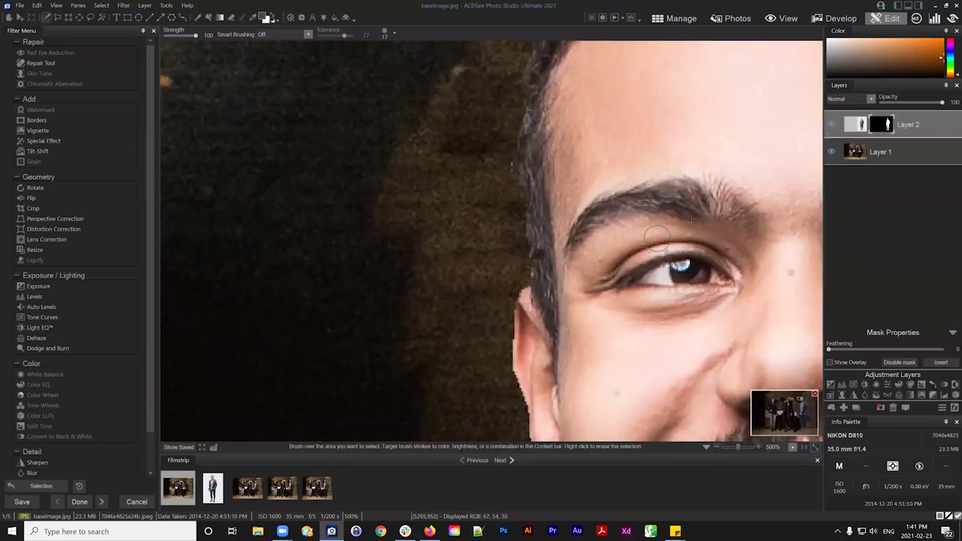
pyautogui.scroll(-3, 600, 84)
pyautogui.scroll(3, 599, 84)
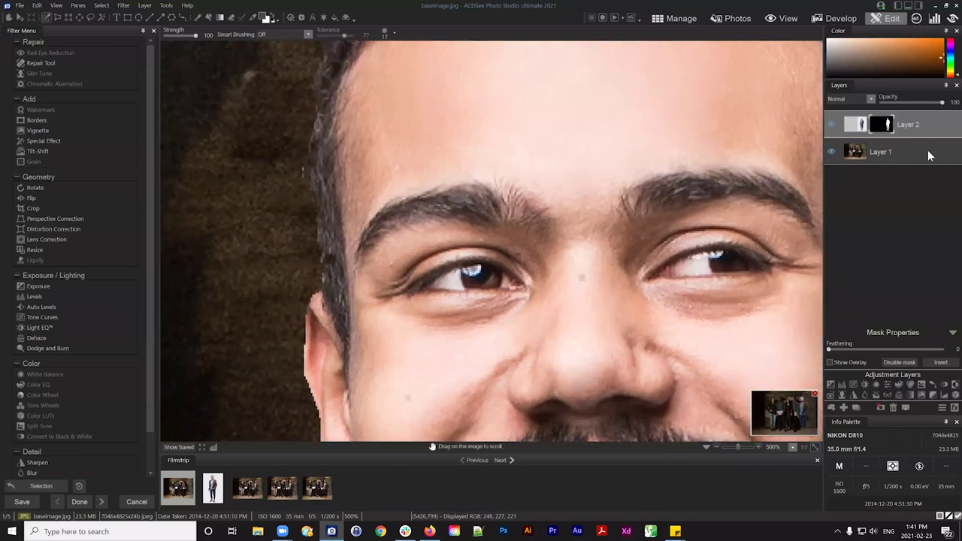
# Step: Target Layer 2's mask and ready the Brush tool at size 17 with normal blending for touching up the hair edge
pyautogui.moveTo(884, 124); pyautogui.dragTo(885, 125)
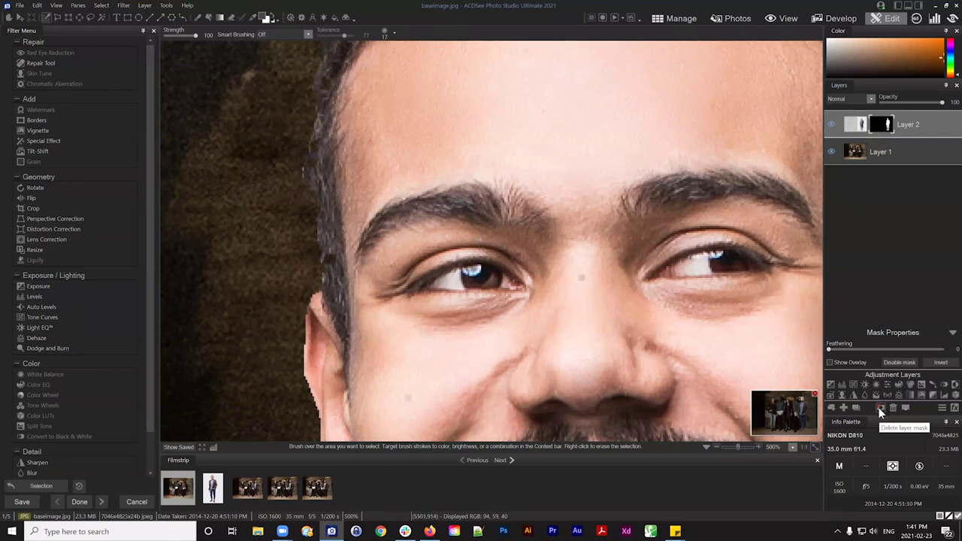
pyautogui.click(881, 127)
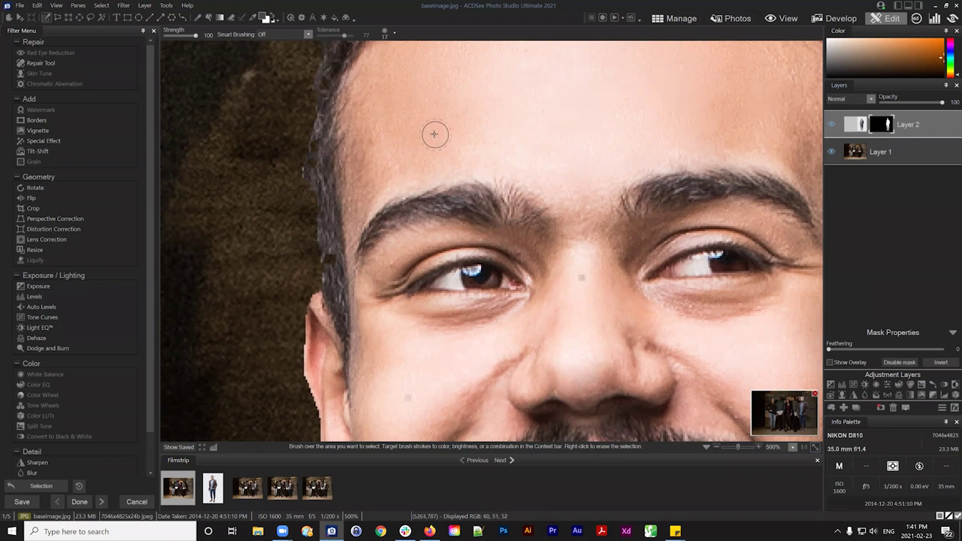
pyautogui.click(203, 17)
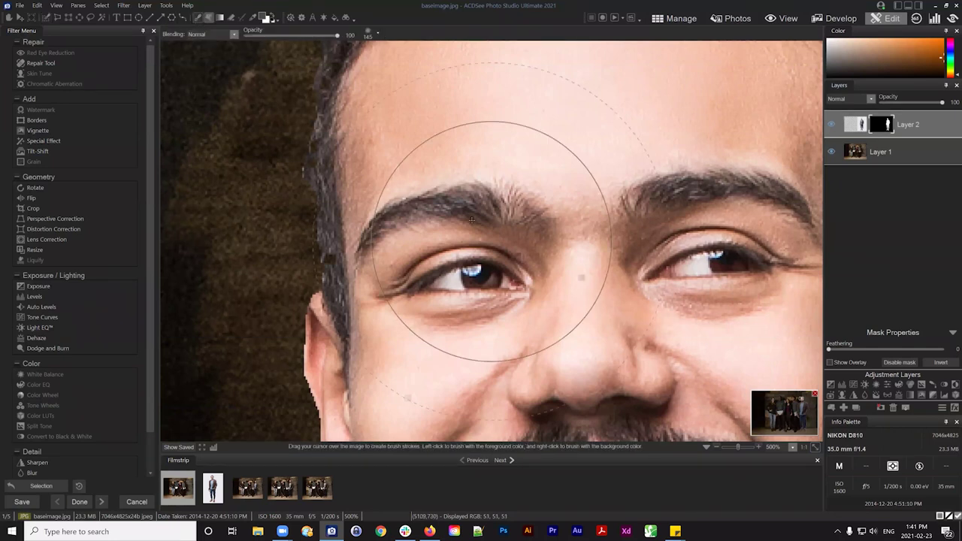
pyautogui.scroll(-10, 471, 219)
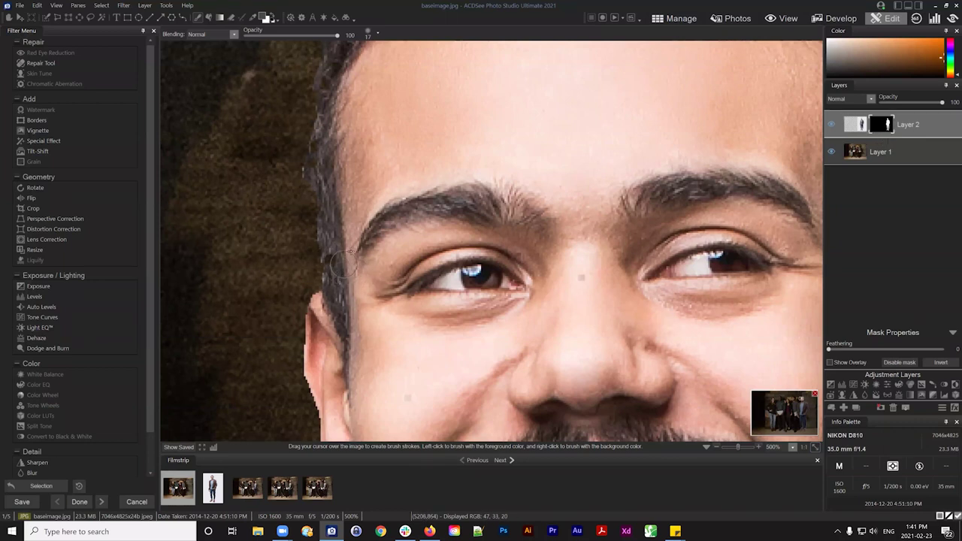
# Step: Select Layer 2's mask, set white as the brush's foreground colour, and paint back the man's hair edge at the temple
pyautogui.click(888, 124)
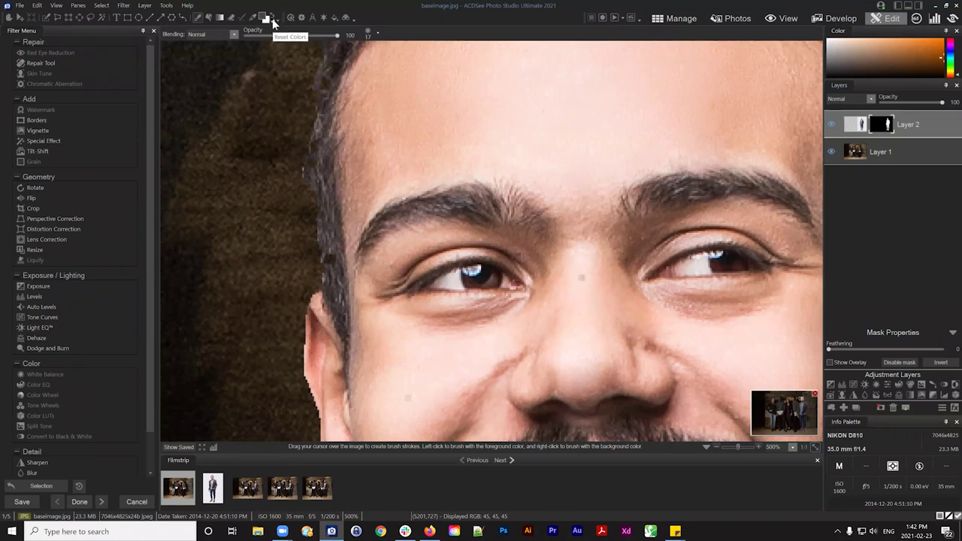
pyautogui.click(274, 22)
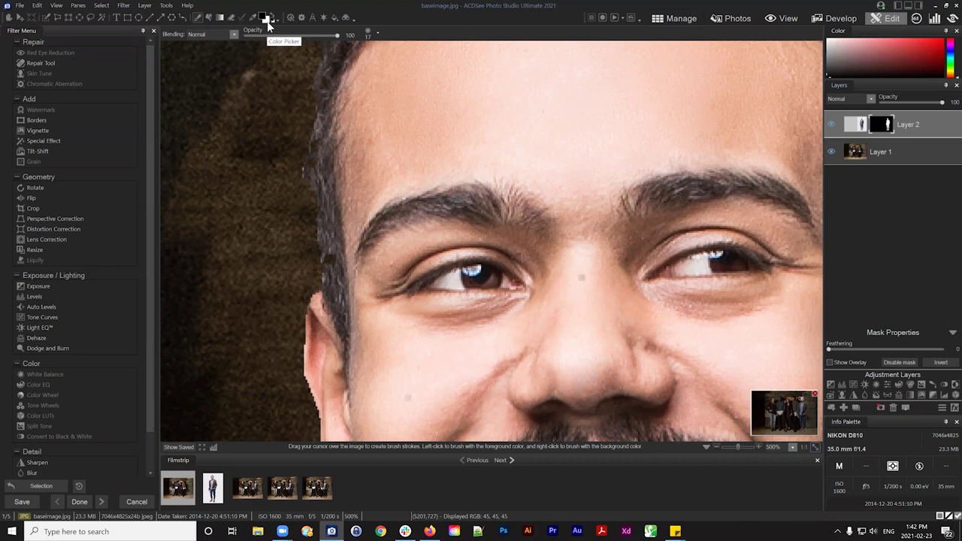
pyautogui.click(274, 16)
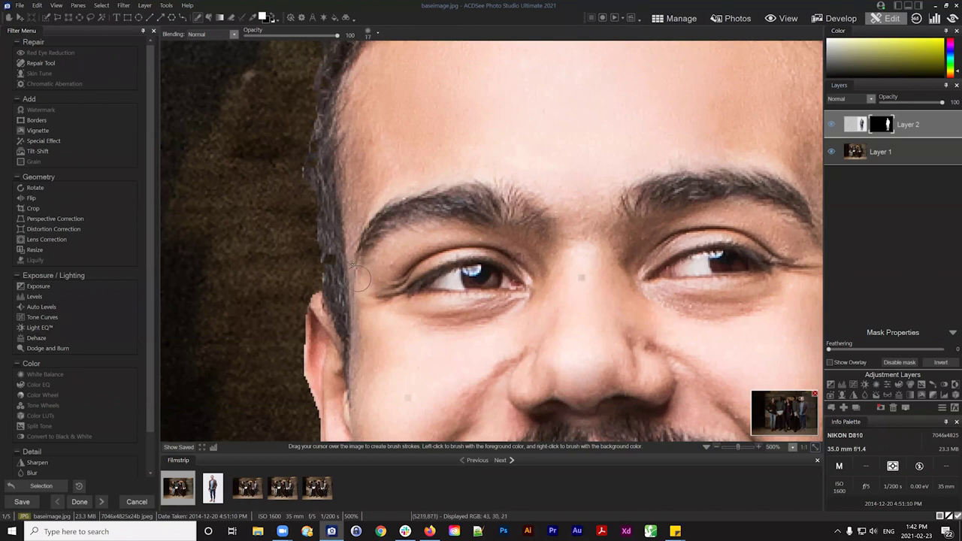
pyautogui.moveTo(359, 278); pyautogui.dragTo(342, 265)
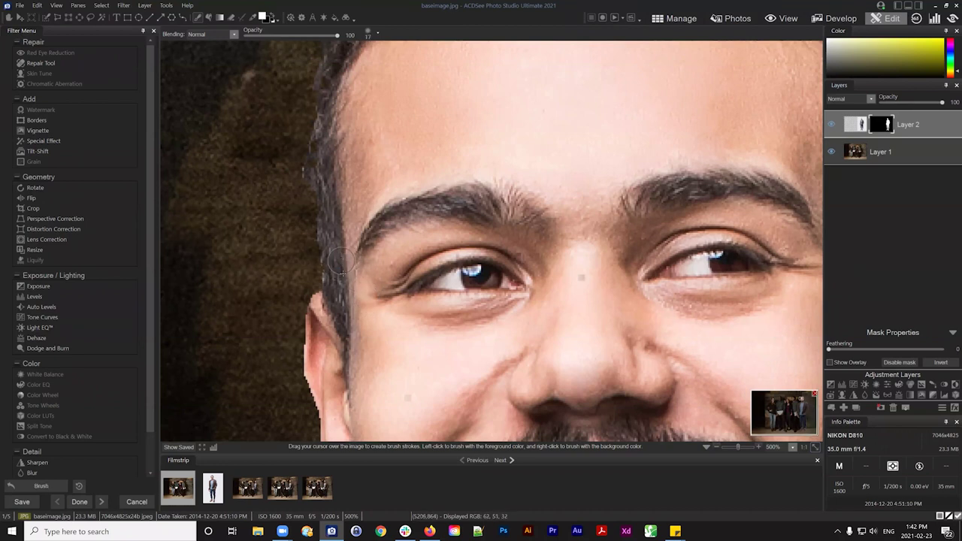
pyautogui.moveTo(328, 168)
pyautogui.mouseDown()
pyautogui.moveTo(324, 156)
pyautogui.moveTo(329, 164)
pyautogui.mouseUp()
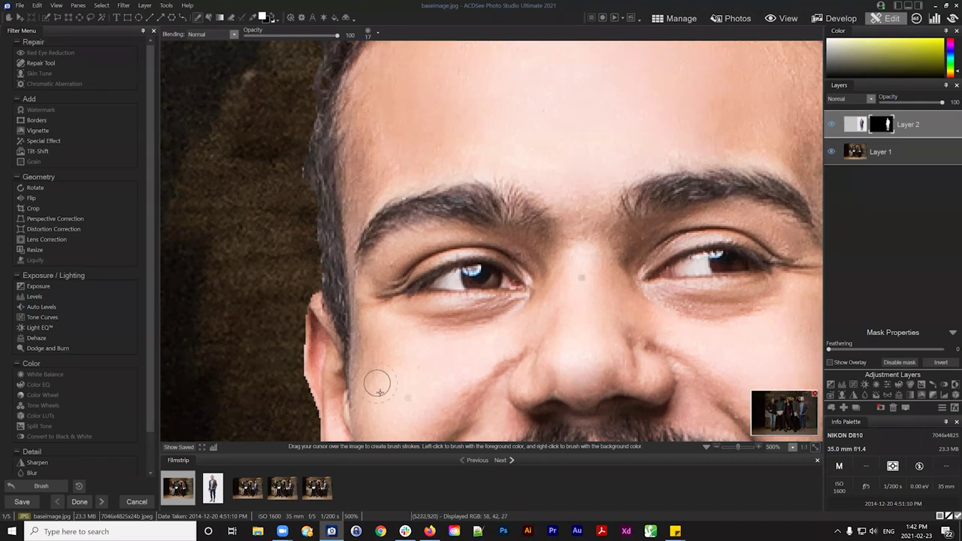
# Step: Brush white on Layer 2's mask along the ear and earlobe to smooth the jagged cutout edge
pyautogui.moveTo(377, 384)
pyautogui.mouseDown()
pyautogui.moveTo(470, 233)
pyautogui.moveTo(474, 244)
pyautogui.moveTo(430, 265)
pyautogui.moveTo(405, 215)
pyautogui.moveTo(420, 212)
pyautogui.moveTo(362, 223)
pyautogui.moveTo(372, 202)
pyautogui.moveTo(371, 279)
pyautogui.moveTo(402, 405)
pyautogui.mouseUp()
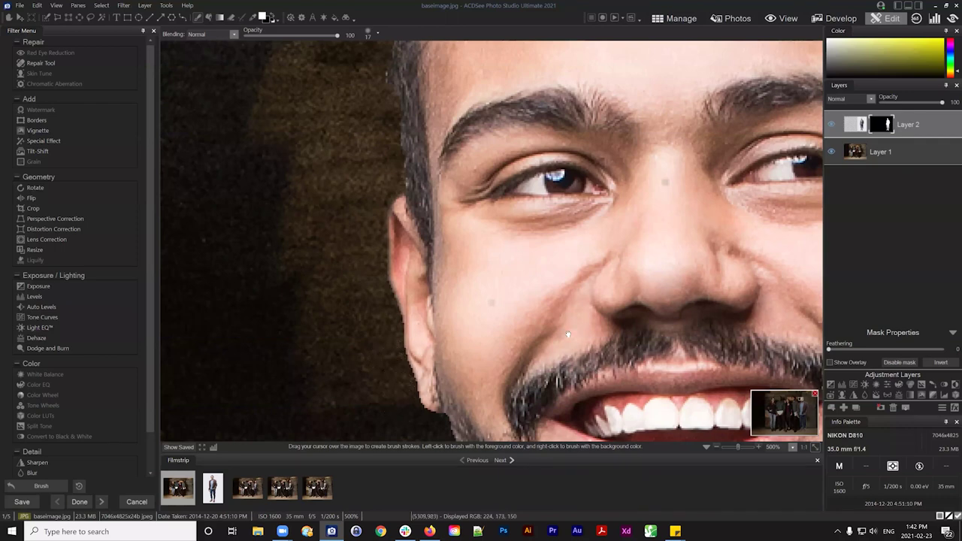
pyautogui.scroll(-2, 567, 335)
pyautogui.scroll(-1, 312, 318)
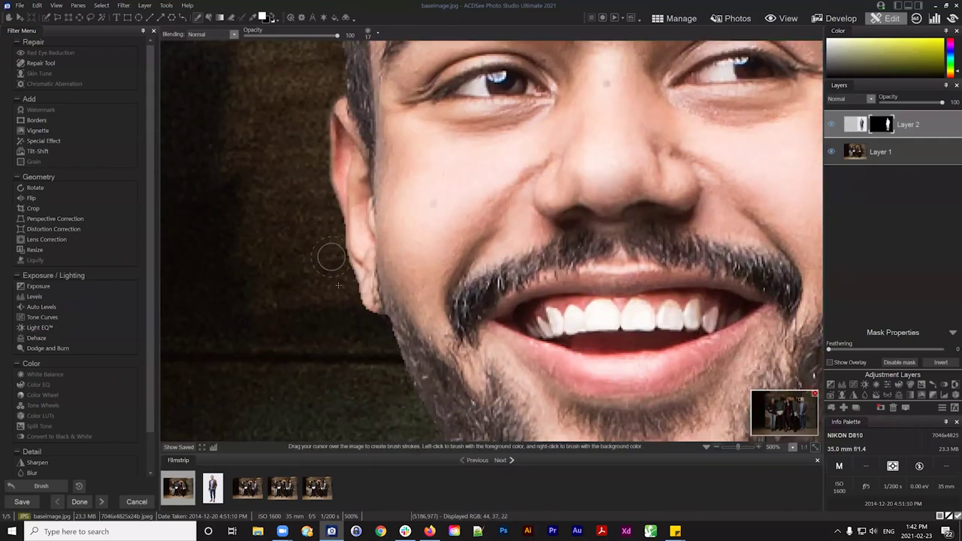
pyautogui.moveTo(338, 286); pyautogui.dragTo(360, 323)
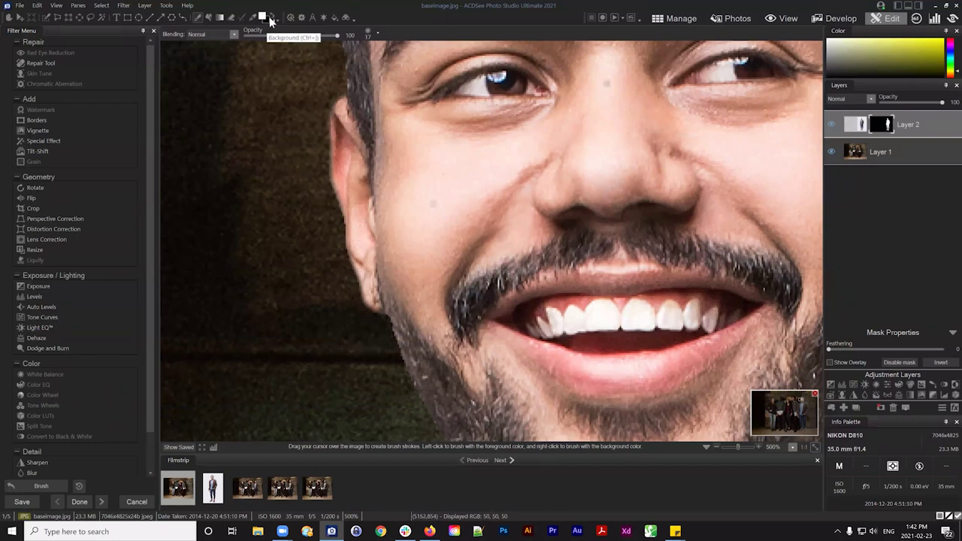
# Step: Hide a diagonal strip of the man's cheek with black on Layer 2's mask, and restore it with white
pyautogui.click(271, 20)
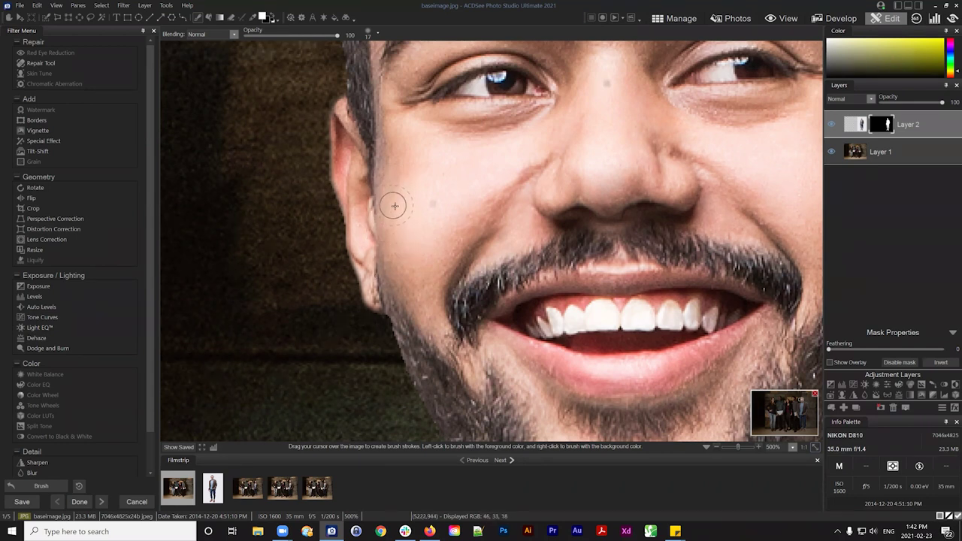
pyautogui.moveTo(416, 243); pyautogui.dragTo(466, 166)
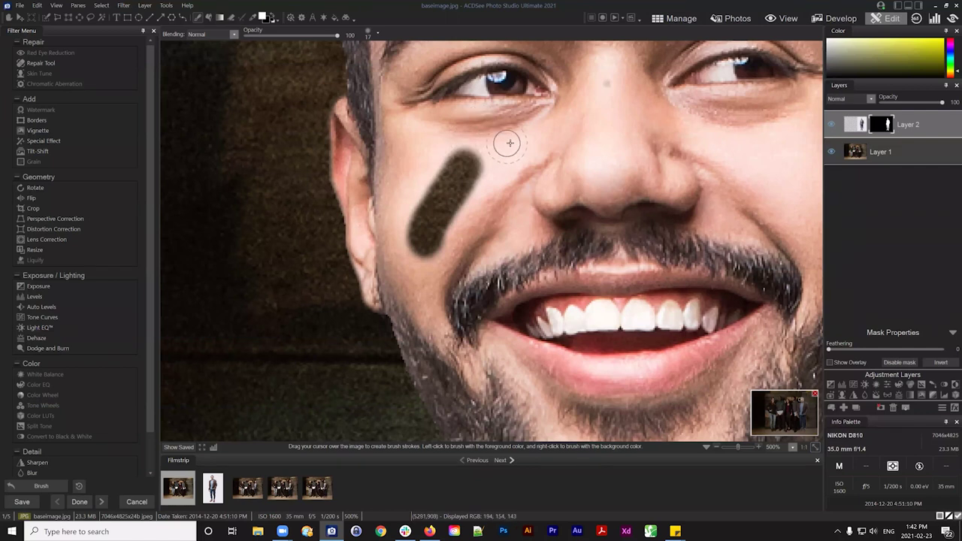
pyautogui.moveTo(498, 152)
pyautogui.mouseDown()
pyautogui.moveTo(454, 171)
pyautogui.moveTo(445, 188)
pyautogui.moveTo(466, 153)
pyautogui.moveTo(416, 261)
pyautogui.moveTo(492, 160)
pyautogui.mouseUp()
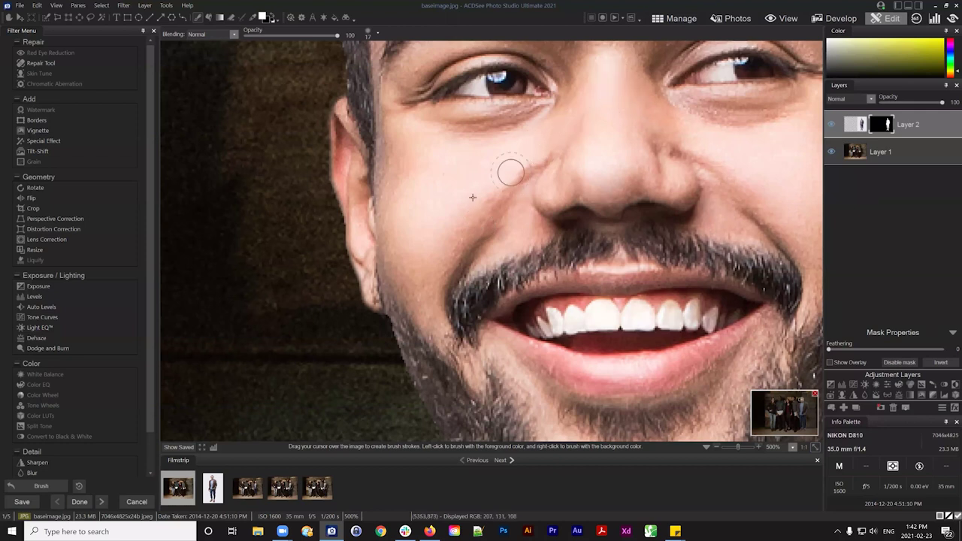
pyautogui.moveTo(466, 200)
pyautogui.mouseDown()
pyautogui.moveTo(639, 110)
pyautogui.moveTo(449, 190)
pyautogui.moveTo(445, 210)
pyautogui.moveTo(553, 157)
pyautogui.moveTo(674, 127)
pyautogui.moveTo(493, 205)
pyautogui.moveTo(436, 243)
pyautogui.mouseUp()
# Step: Refine Layer 2's mask with the brush along the beard and neck edge, and return to a view of the group
pyautogui.scroll(-3, 444, 175)
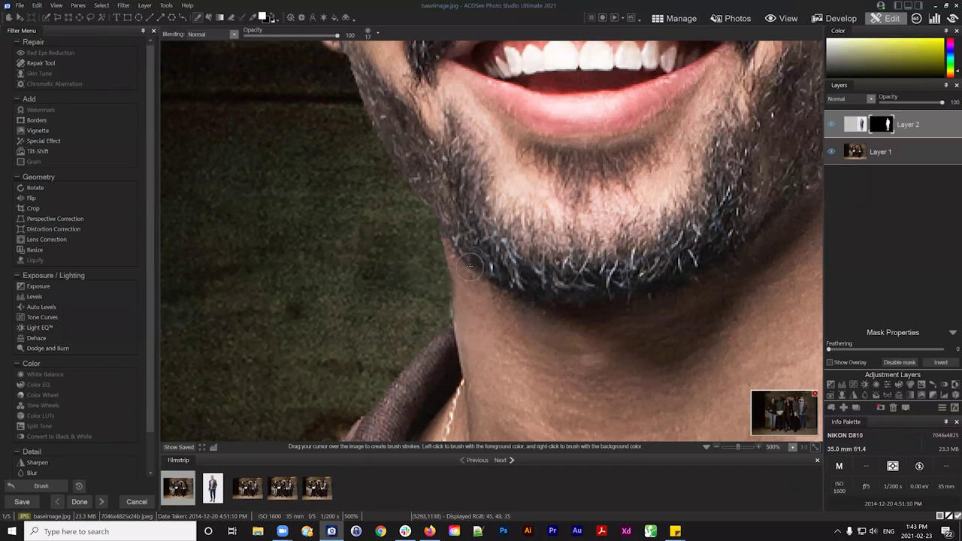
pyautogui.moveTo(469, 266)
pyautogui.mouseDown()
pyautogui.moveTo(451, 310)
pyautogui.moveTo(429, 290)
pyautogui.moveTo(429, 303)
pyautogui.moveTo(438, 292)
pyautogui.moveTo(432, 285)
pyautogui.moveTo(432, 314)
pyautogui.moveTo(419, 260)
pyautogui.mouseUp()
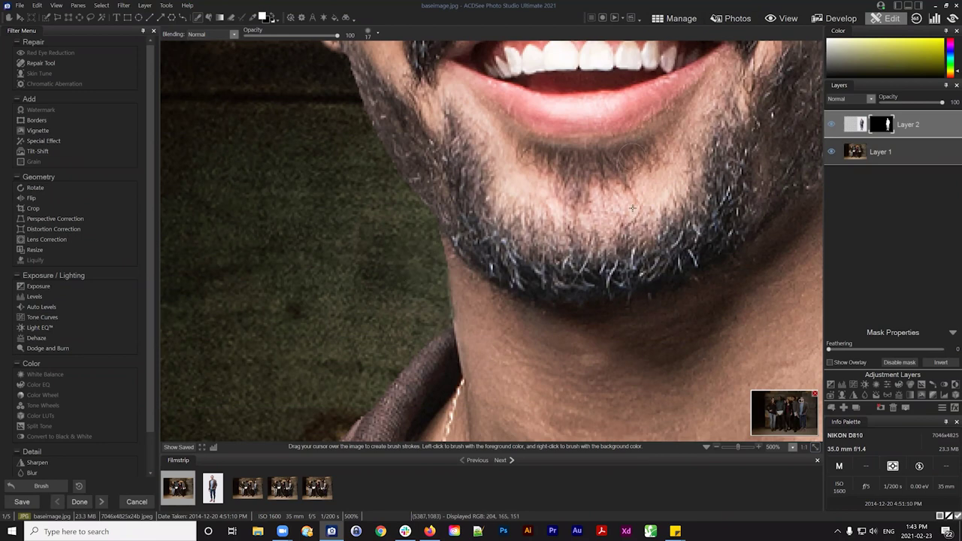
pyautogui.click(813, 445)
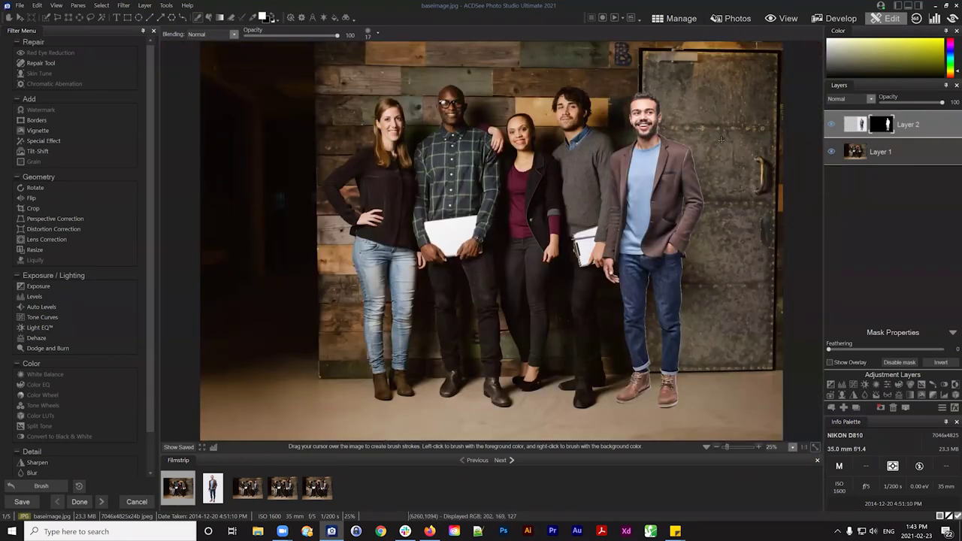
pyautogui.scroll(2, 720, 139)
pyautogui.scroll(-1, 720, 140)
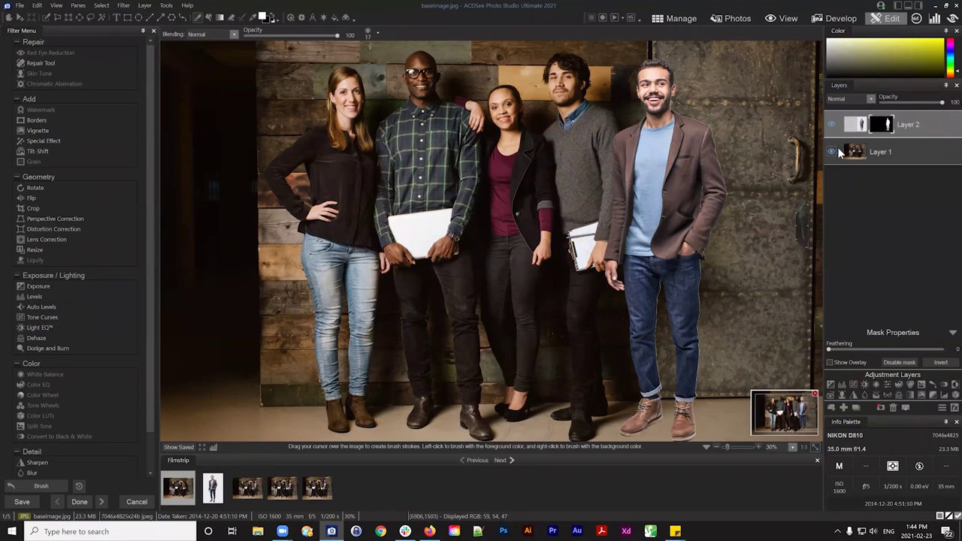
# Step: Add a Levels adjustment layer above Layer 2, darken its midtones, and clip it to Layer 2
pyautogui.moveTo(931, 126); pyautogui.dragTo(917, 121)
pyautogui.click(840, 383)
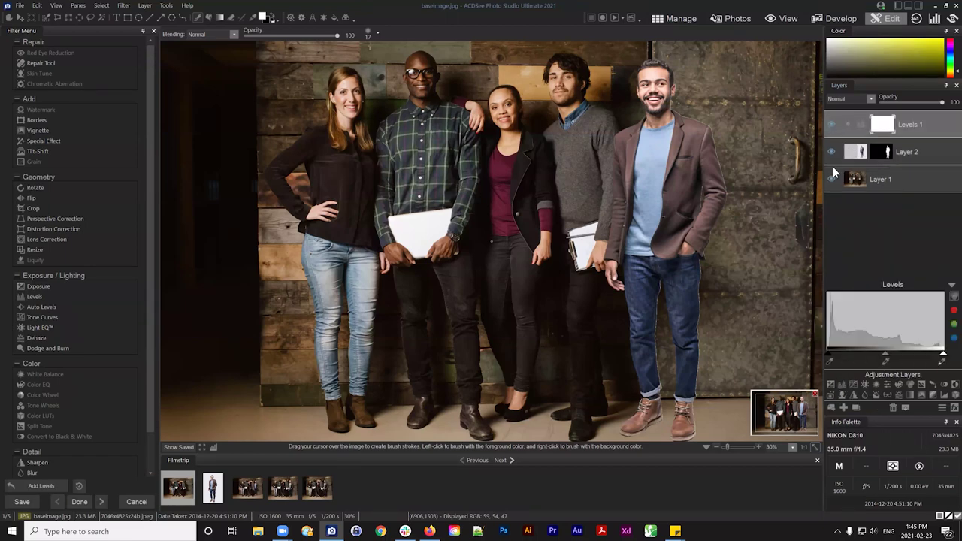
pyautogui.moveTo(919, 124); pyautogui.dragTo(920, 128)
pyautogui.moveTo(884, 353); pyautogui.dragTo(908, 353)
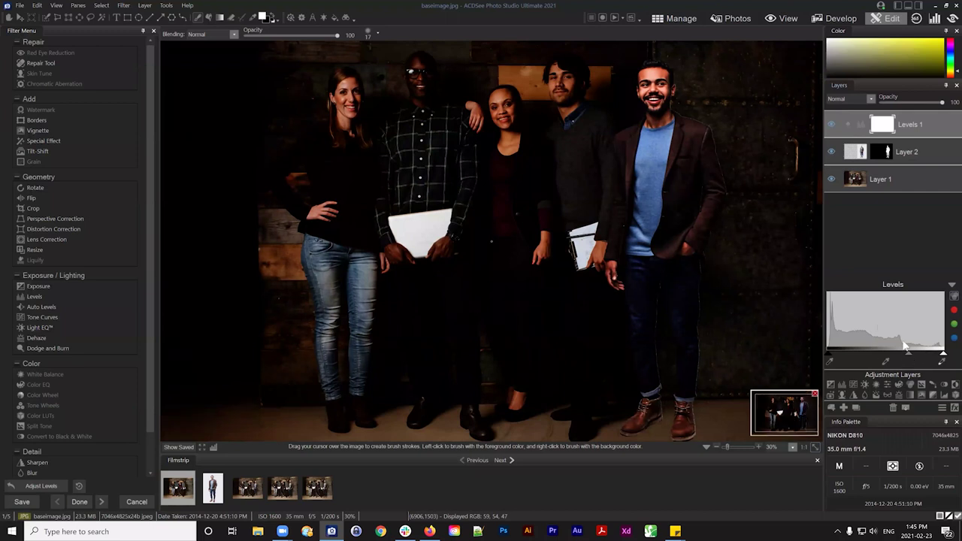
pyautogui.moveTo(919, 121); pyautogui.dragTo(919, 120)
pyautogui.click(848, 126)
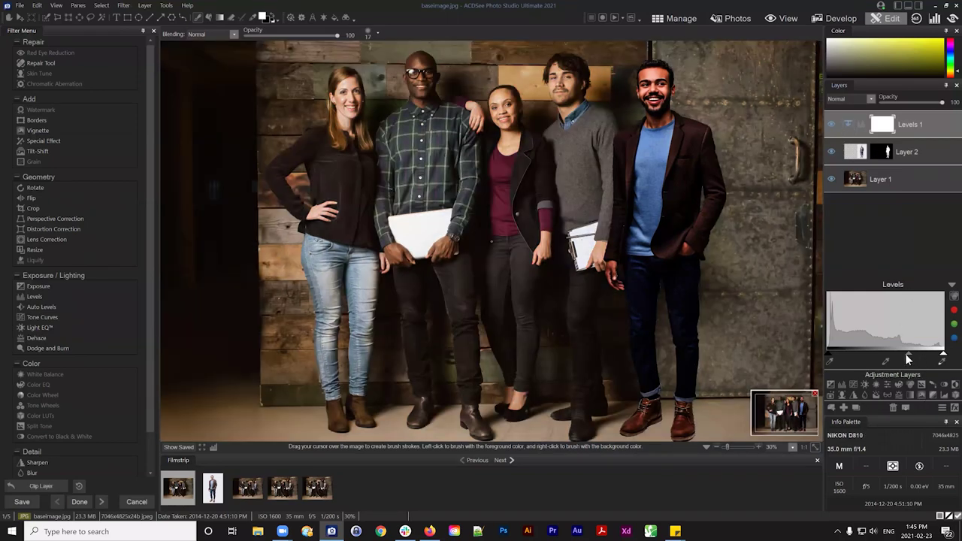
# Step: Darken the Levels midtones strongly, and unclip and reclip the adjustment to compare its effect on the group
pyautogui.moveTo(907, 360)
pyautogui.mouseDown()
pyautogui.moveTo(932, 358)
pyautogui.moveTo(818, 361)
pyautogui.moveTo(951, 353)
pyautogui.moveTo(806, 359)
pyautogui.moveTo(929, 357)
pyautogui.moveTo(887, 357)
pyautogui.moveTo(918, 348)
pyautogui.mouseUp()
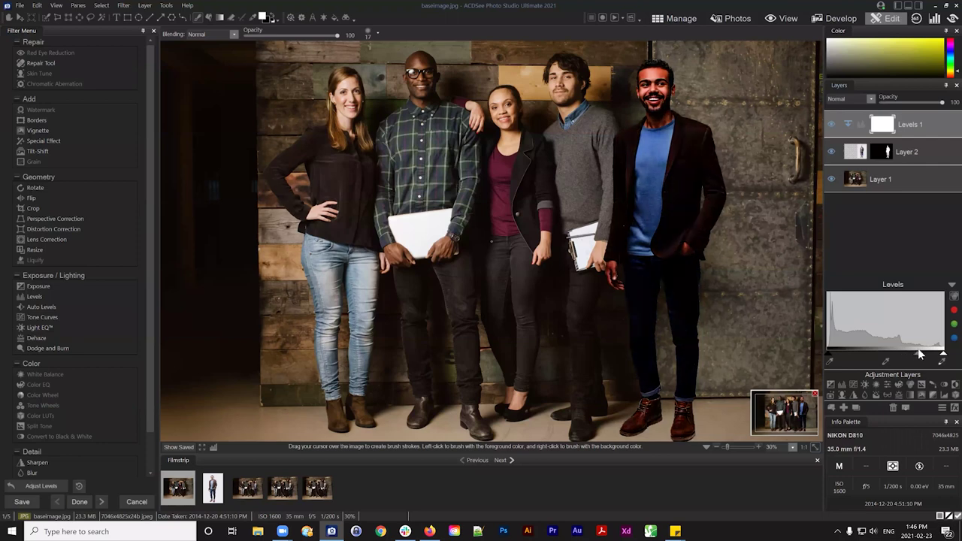
pyautogui.click(848, 126)
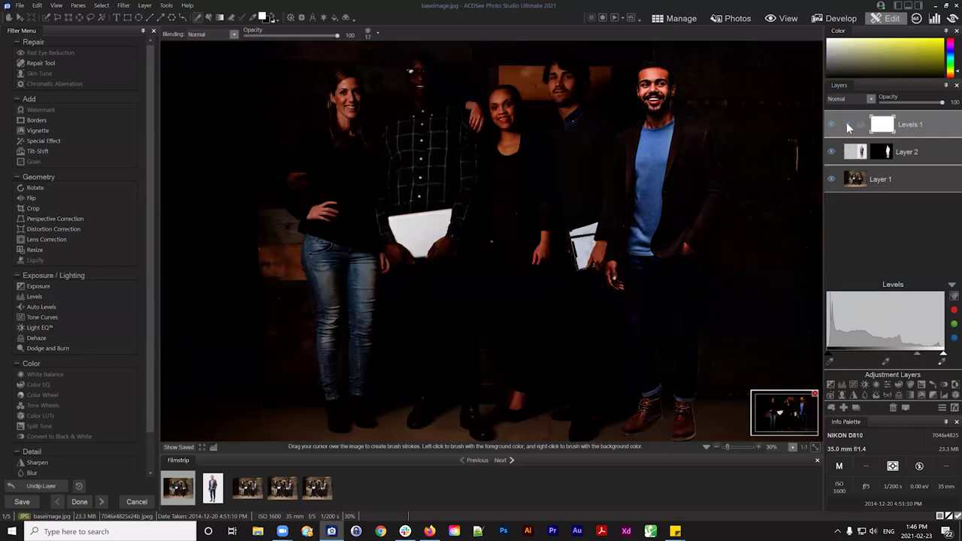
pyautogui.click(848, 127)
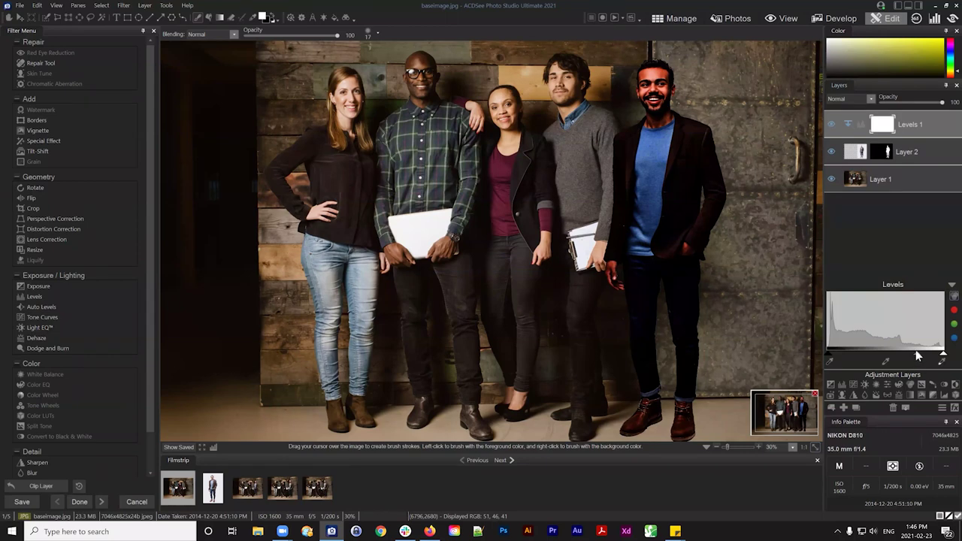
# Step: Ease the Levels midtones back to a slight darkening that matches the group, comparing with the adjustment hidden and shown
pyautogui.moveTo(917, 353)
pyautogui.mouseDown()
pyautogui.moveTo(878, 349)
pyautogui.moveTo(902, 353)
pyautogui.mouseUp()
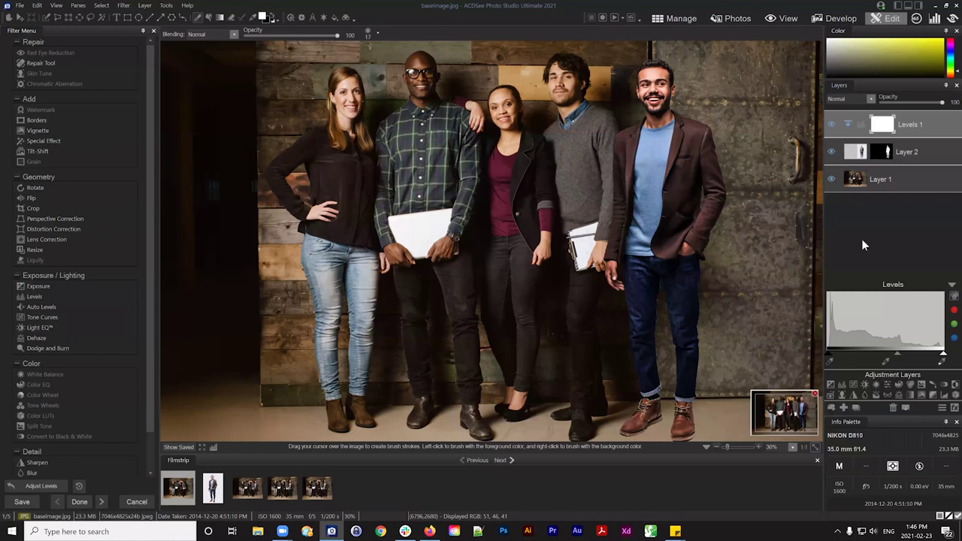
pyautogui.click(831, 124)
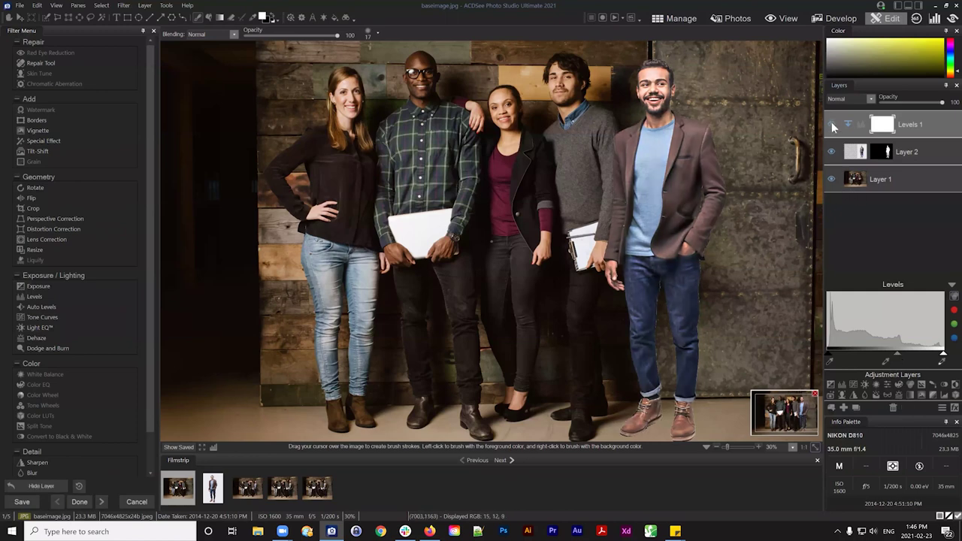
pyautogui.click(831, 122)
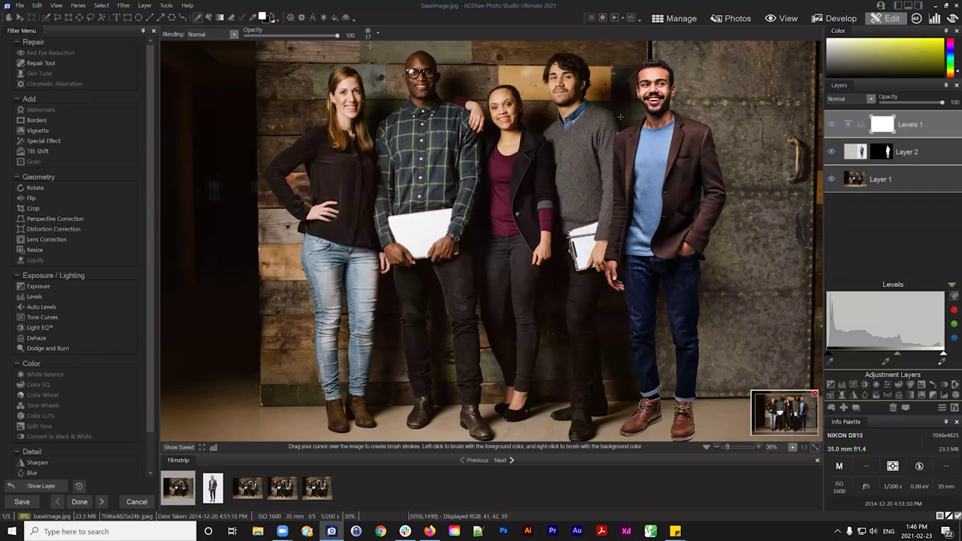
pyautogui.click(897, 356)
pyautogui.click(831, 124)
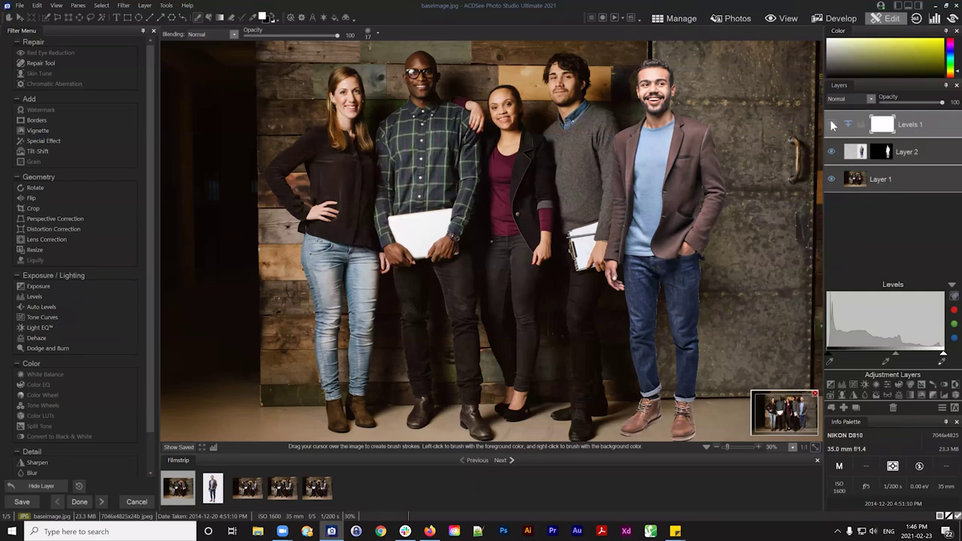
pyautogui.click(831, 124)
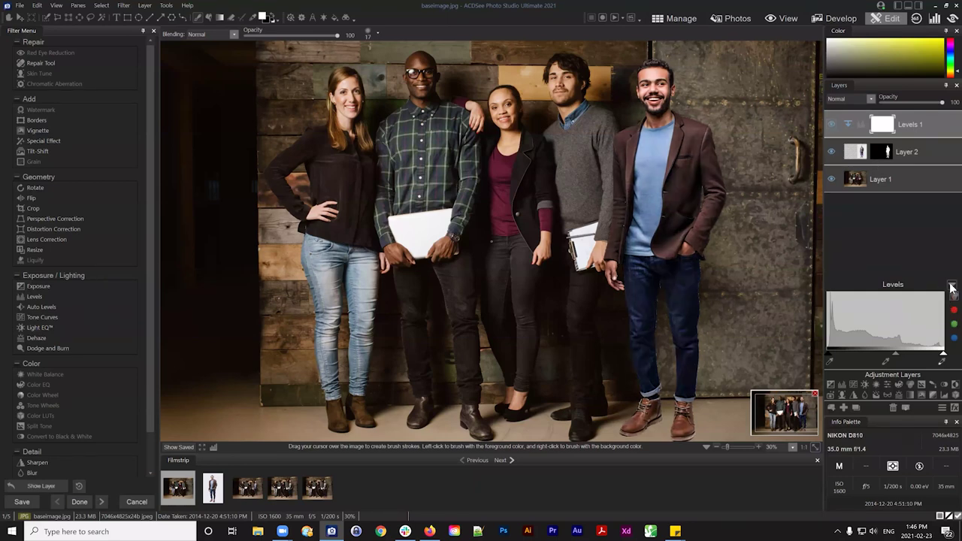
pyautogui.click(952, 285)
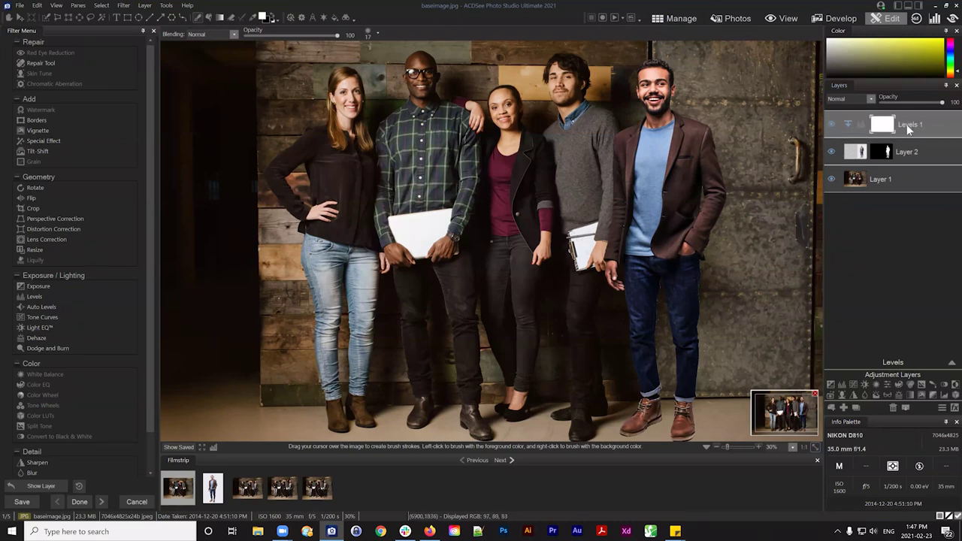
# Step: Add a White Balance adjustment layer above Levels 1, clip it, and set its Temperature to 9
pyautogui.click(876, 386)
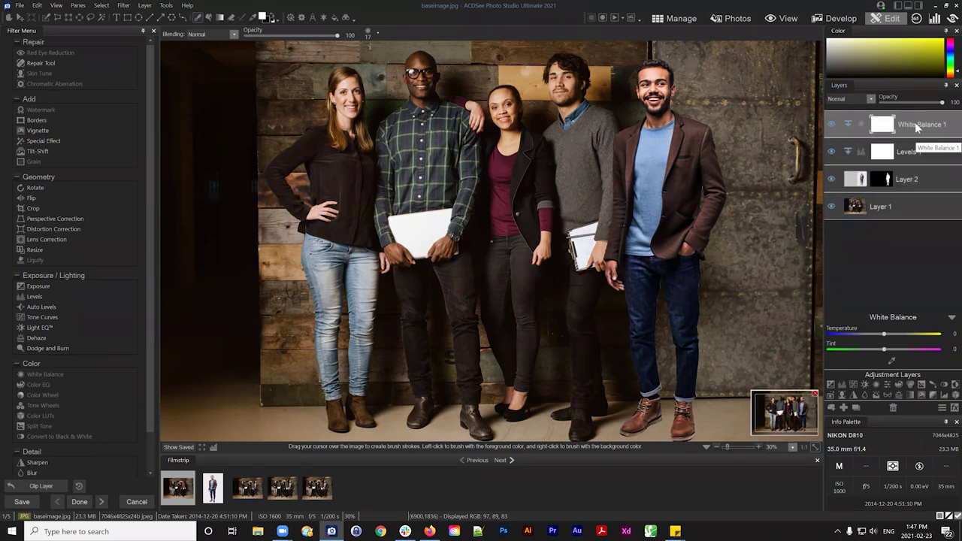
pyautogui.click(884, 333)
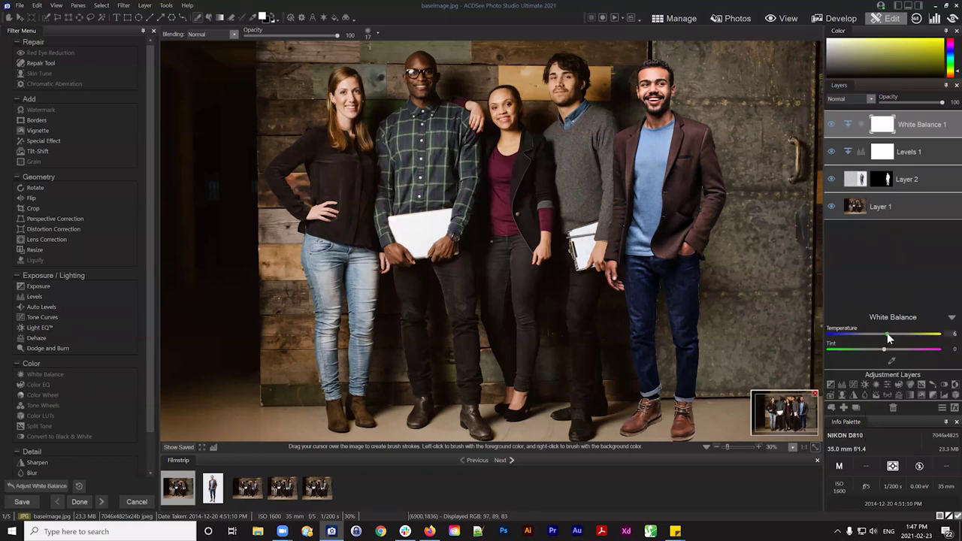
pyautogui.moveTo(889, 338); pyautogui.dragTo(893, 339)
pyautogui.moveTo(891, 335); pyautogui.dragTo(888, 335)
pyautogui.click(888, 332)
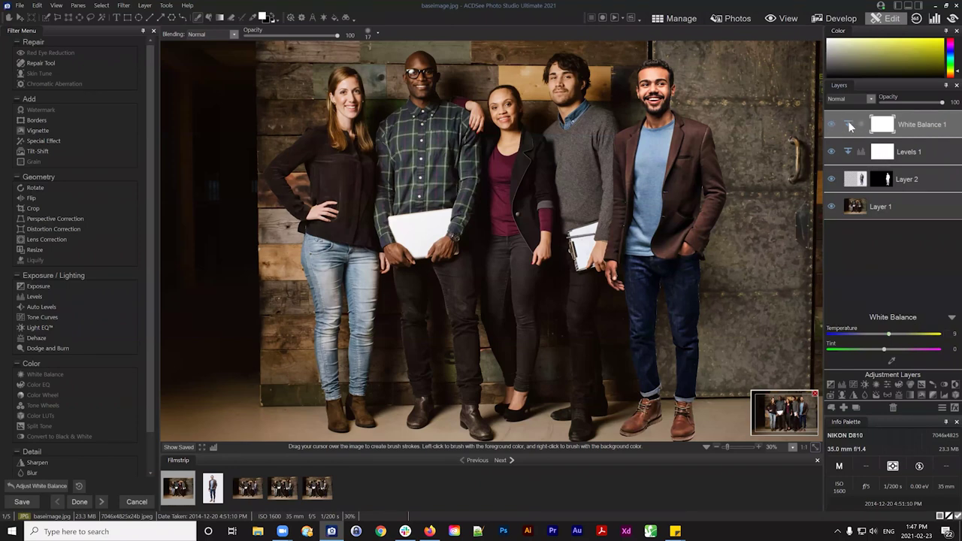
# Step: Try the White Balance Temperature at 100, toggling the layer's clipping to compare its effect on the whole photo
pyautogui.click(849, 125)
pyautogui.moveTo(889, 333); pyautogui.dragTo(938, 333)
pyautogui.click(849, 125)
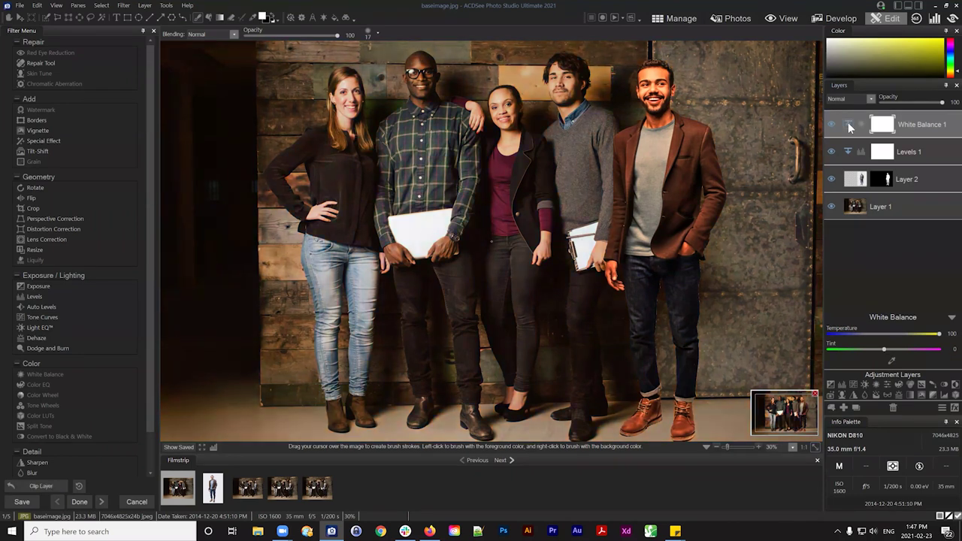
pyautogui.click(850, 125)
pyautogui.click(849, 126)
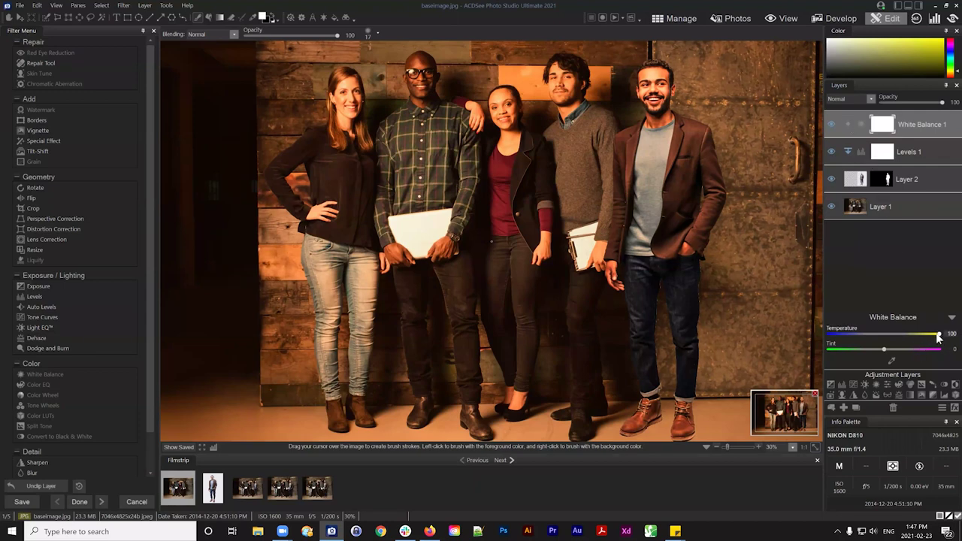
# Step: Lower the White Balance Temperature to a subtle warming and clip the adjustment to the layers below
pyautogui.moveTo(938, 338); pyautogui.dragTo(924, 339)
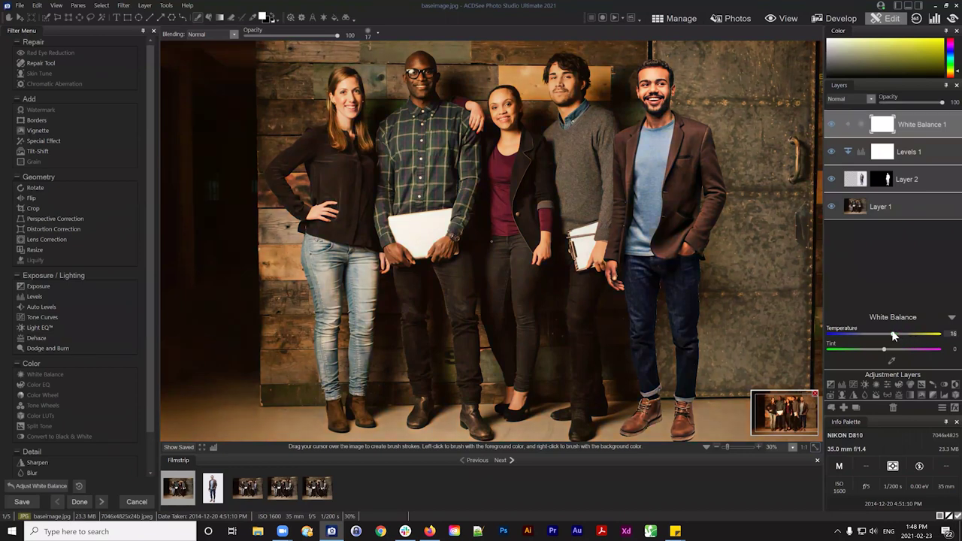
pyautogui.moveTo(892, 332); pyautogui.dragTo(889, 333)
# Step: Brush a large round selection over the middle of the group on Layer 1, with Smart Brushing off
pyautogui.click(901, 208)
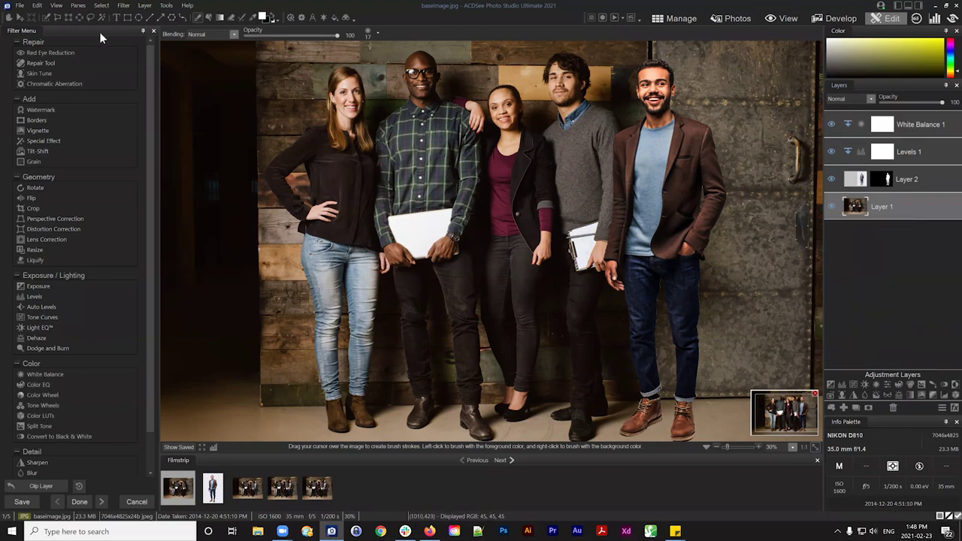
pyautogui.click(46, 16)
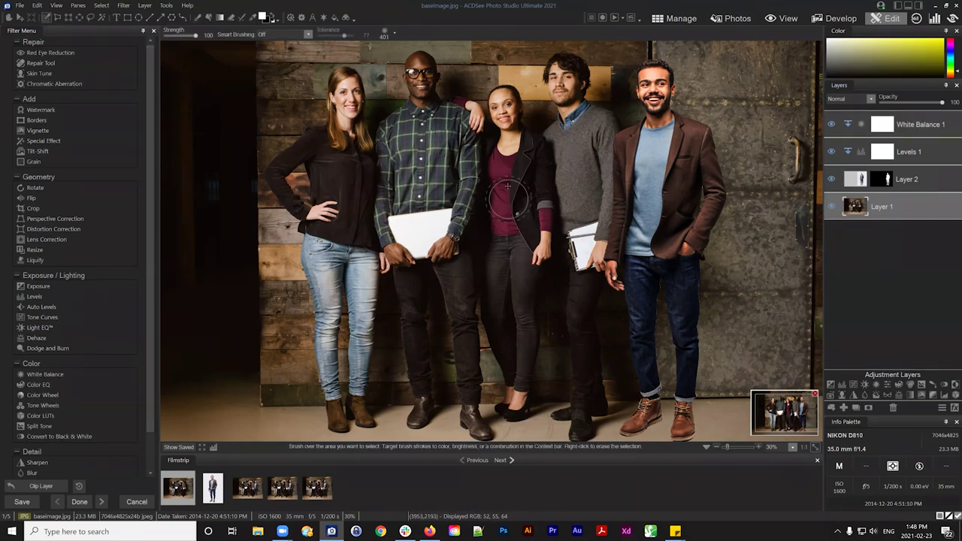
pyautogui.moveTo(508, 186)
pyautogui.mouseDown()
pyautogui.moveTo(492, 261)
pyautogui.moveTo(489, 244)
pyautogui.moveTo(515, 231)
pyautogui.moveTo(470, 194)
pyautogui.mouseUp()
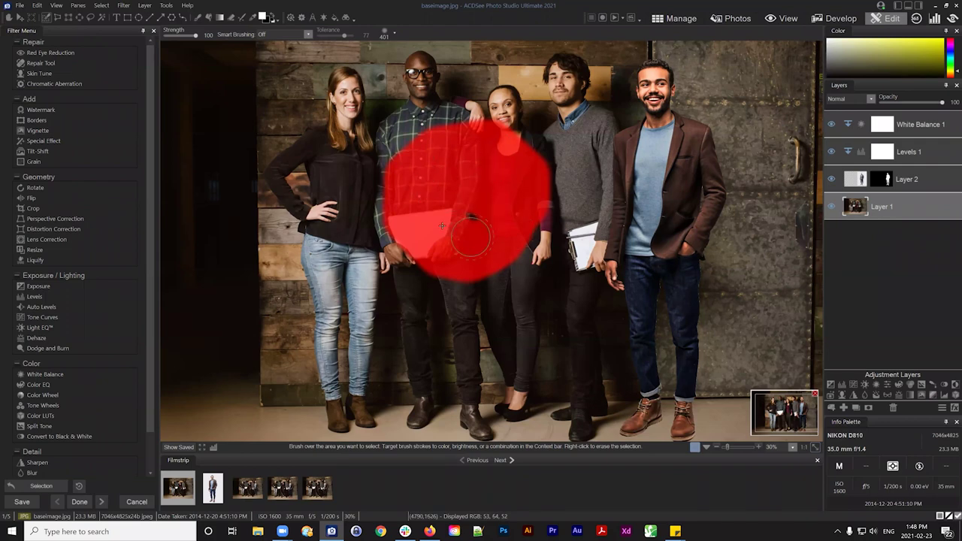
pyautogui.click(100, 6)
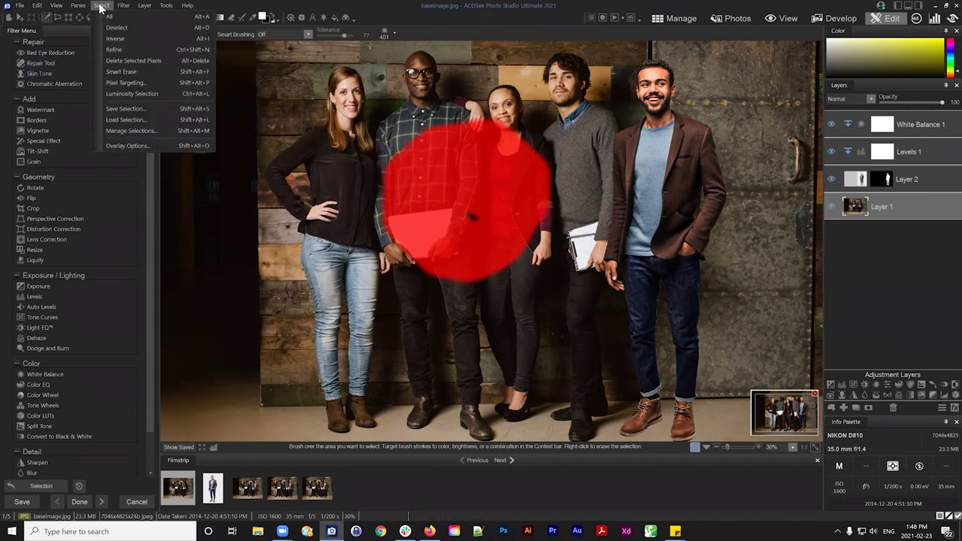
pyautogui.click(114, 49)
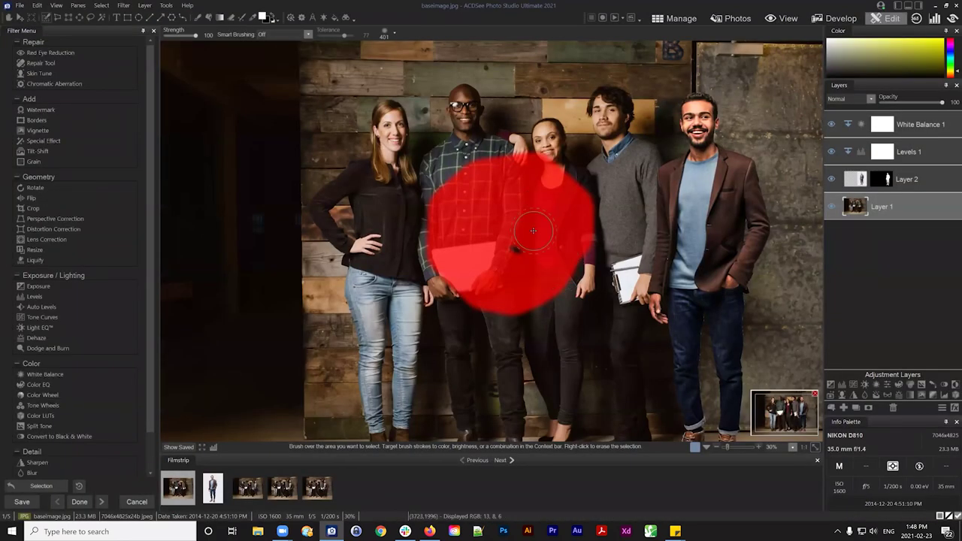
# Step: Try a layer mask made from the selection on Layer 1, undo it, and clear the selection
pyautogui.click(870, 406)
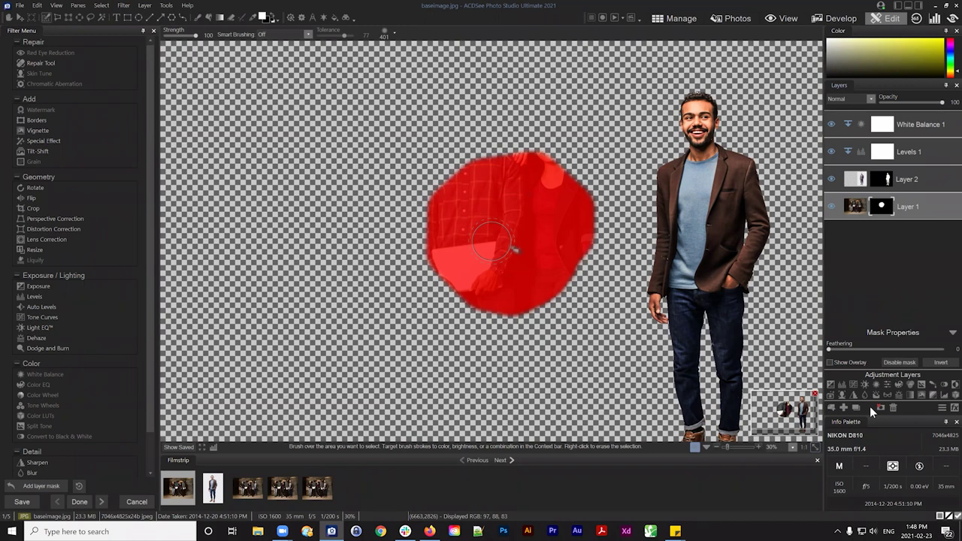
pyautogui.click(36, 485)
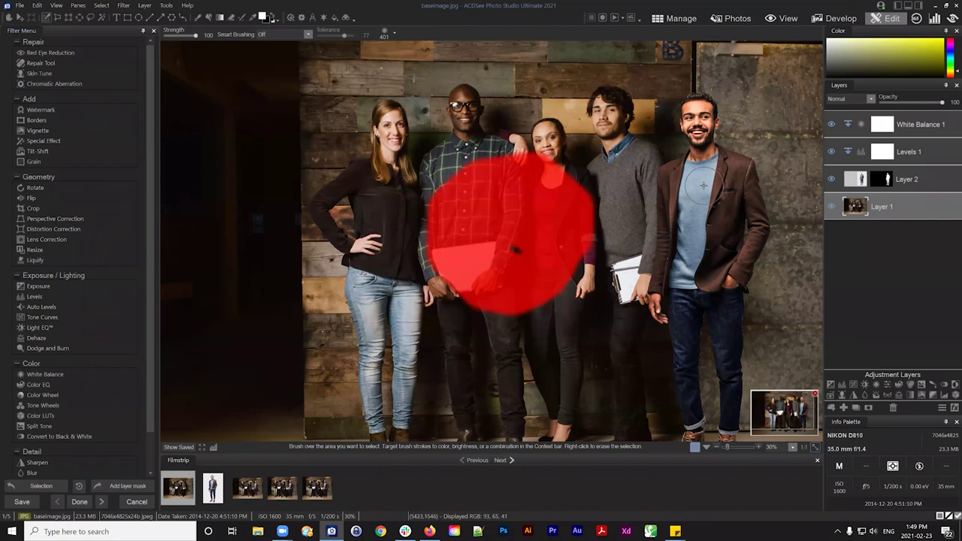
pyautogui.hotkey('ctrl', 'shift', 'a')
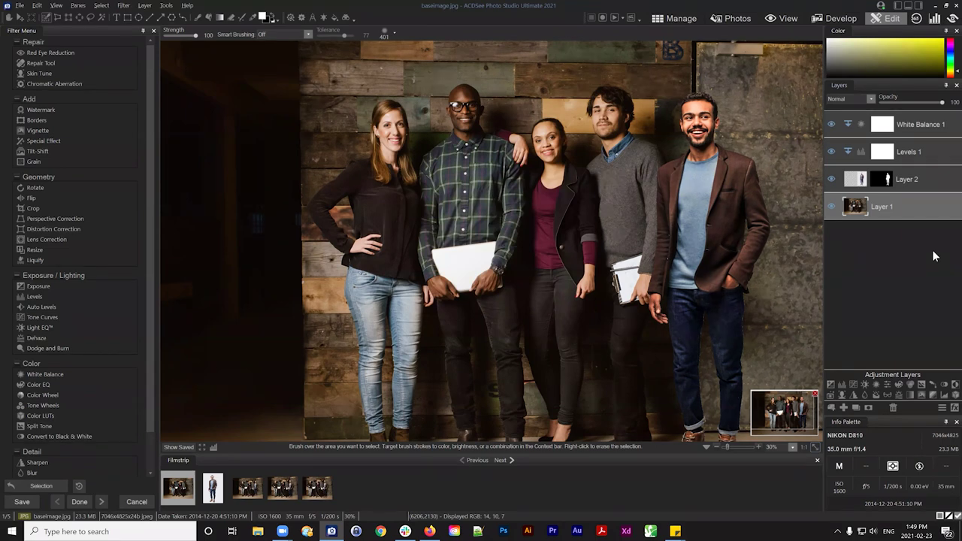
# Step: Examine the Levels 1 and White Balance 1 settings, and compare the photo with Layer 2 hidden and shown
pyautogui.click(924, 153)
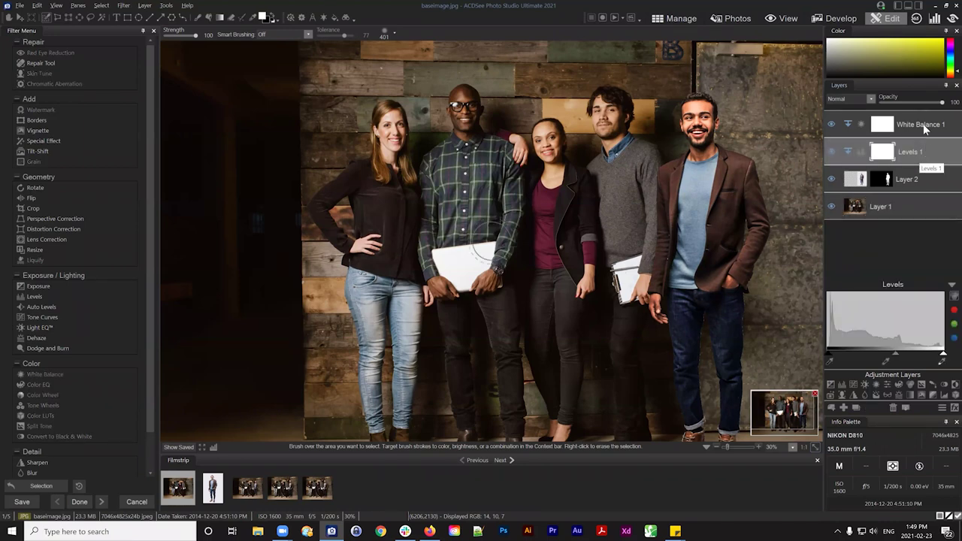
pyautogui.click(926, 127)
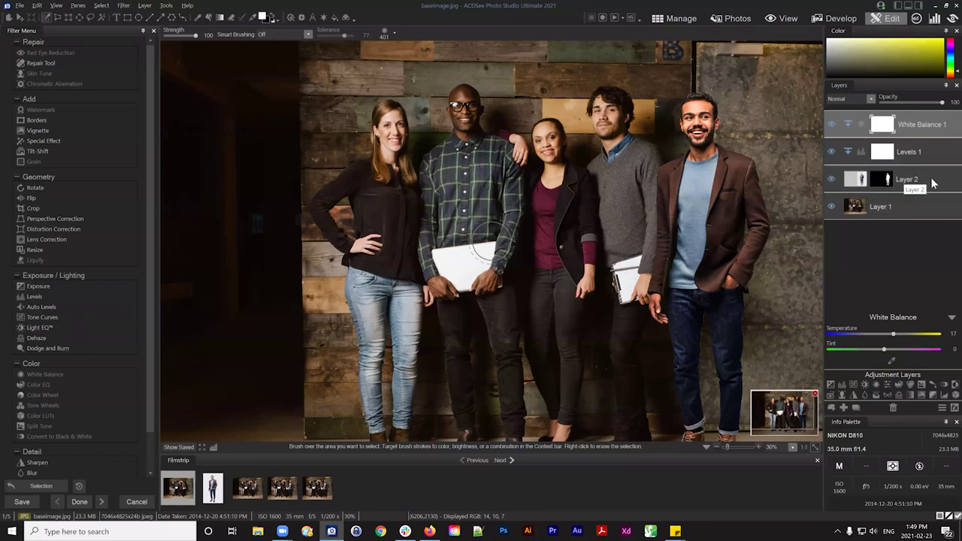
pyautogui.click(921, 153)
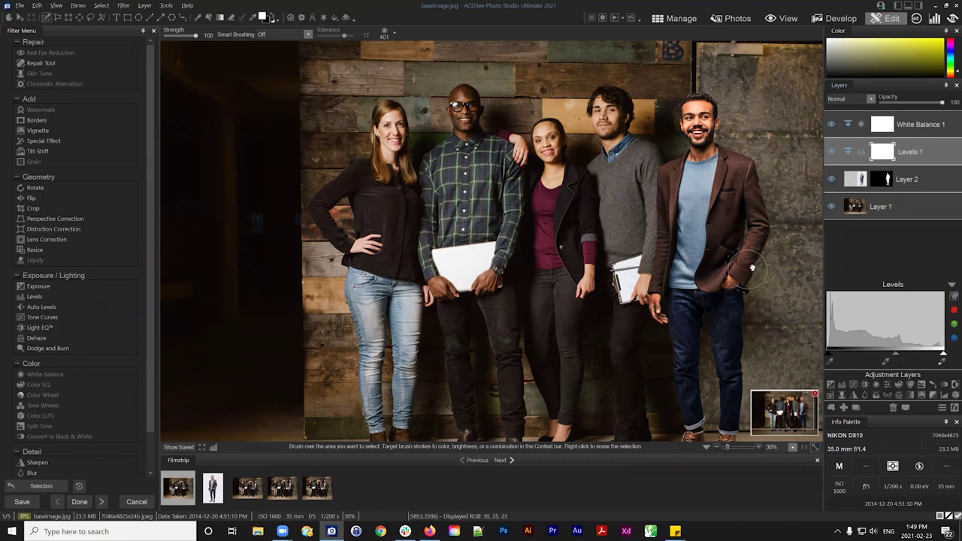
pyautogui.moveTo(749, 269); pyautogui.dragTo(649, 209)
pyautogui.moveTo(542, 197); pyautogui.dragTo(533, 255)
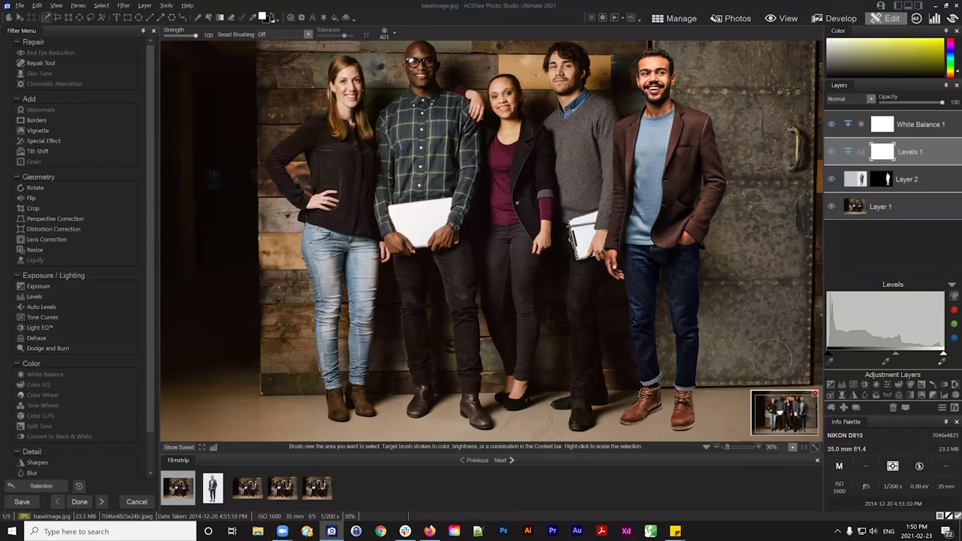
pyautogui.click(838, 182)
pyautogui.click(831, 178)
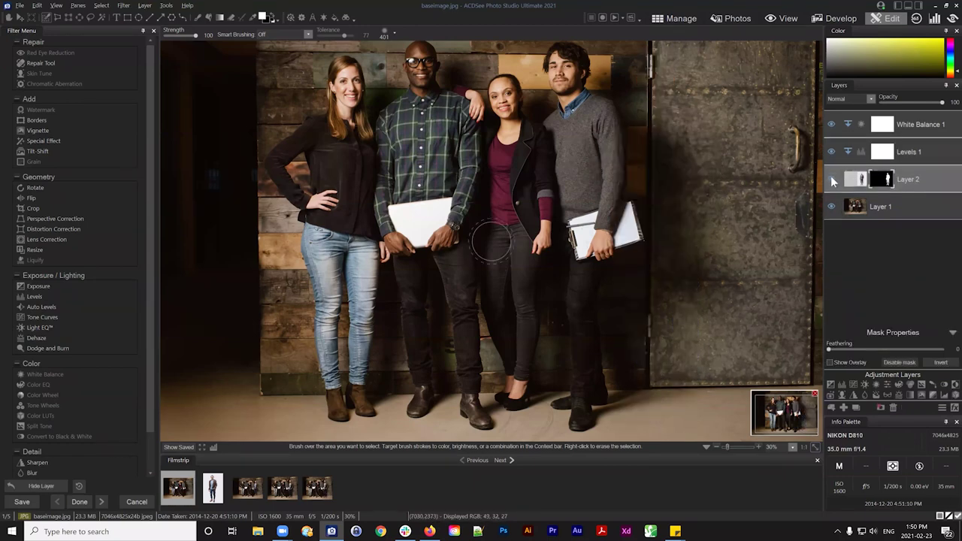
pyautogui.click(830, 176)
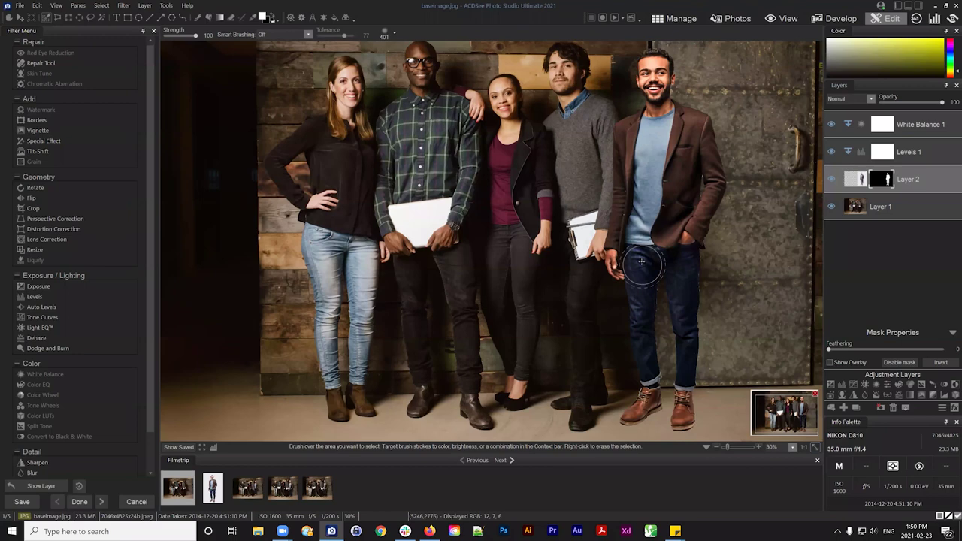
# Step: Add a blank layer above White Balance 1, trying it beneath Layer 2 before returning it to the top of the stack
pyautogui.click(917, 211)
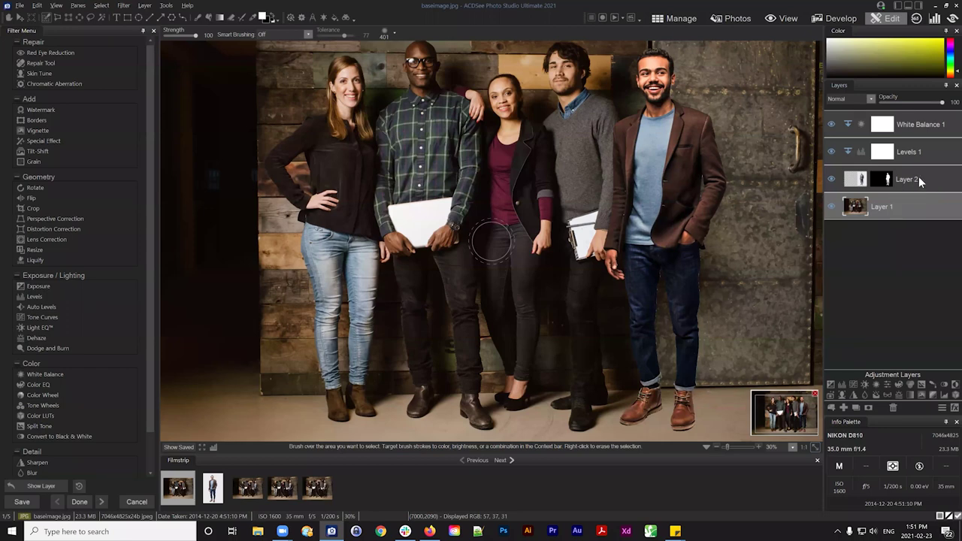
pyautogui.click(912, 117)
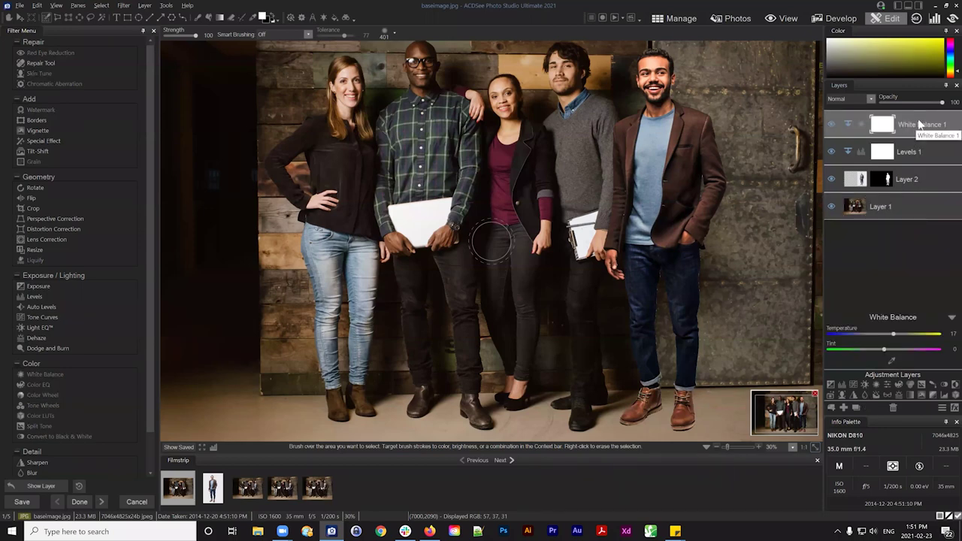
pyautogui.click(842, 406)
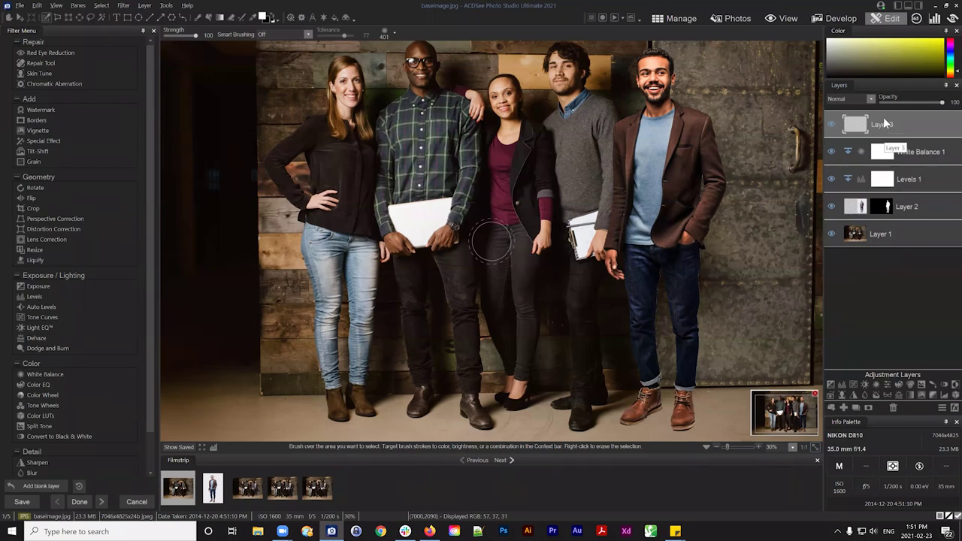
pyautogui.moveTo(886, 118); pyautogui.dragTo(899, 213)
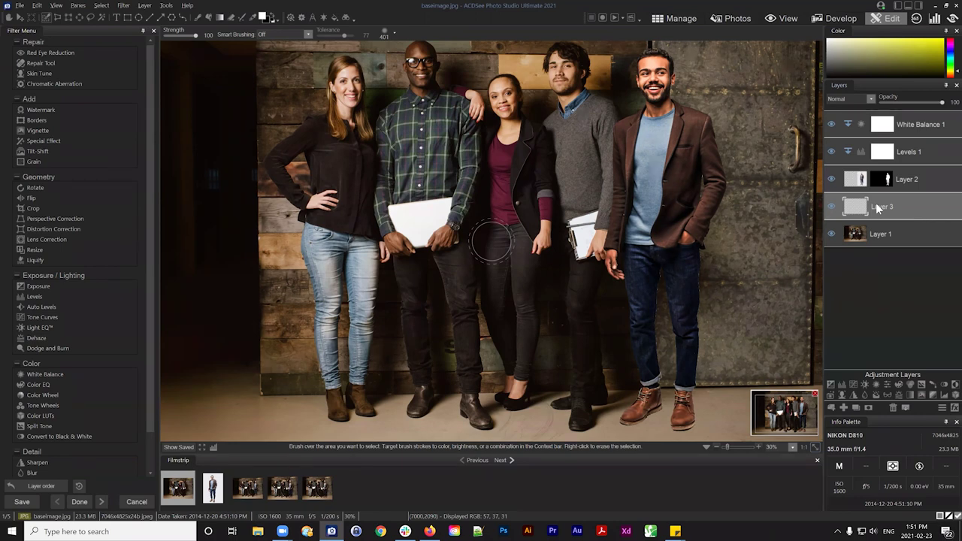
pyautogui.moveTo(876, 203); pyautogui.dragTo(900, 112)
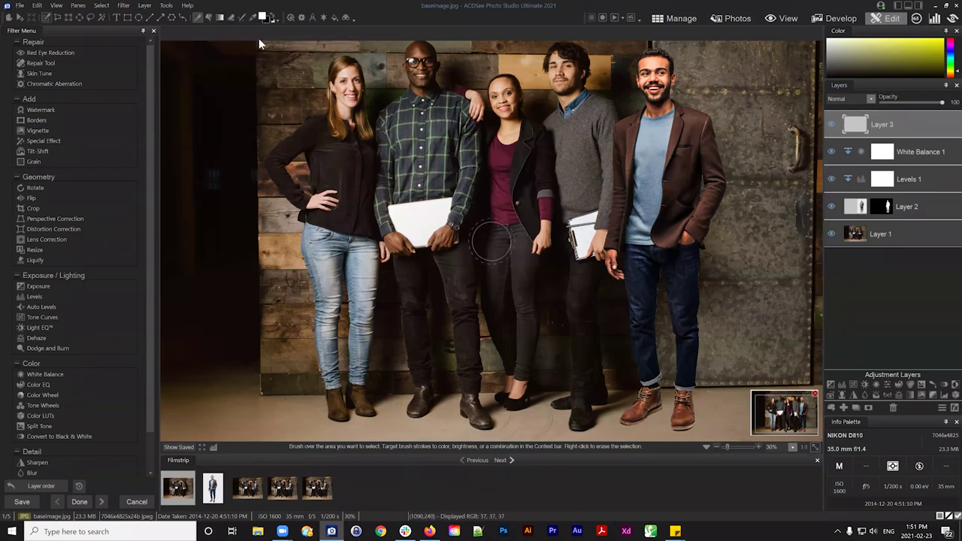
# Step: Paint a black shadow beside the added man's lower leg and shoe on Layer 3, using a size 225 brush at 57 opacity
pyautogui.press('b')
pyautogui.scroll(10, 696, 337)
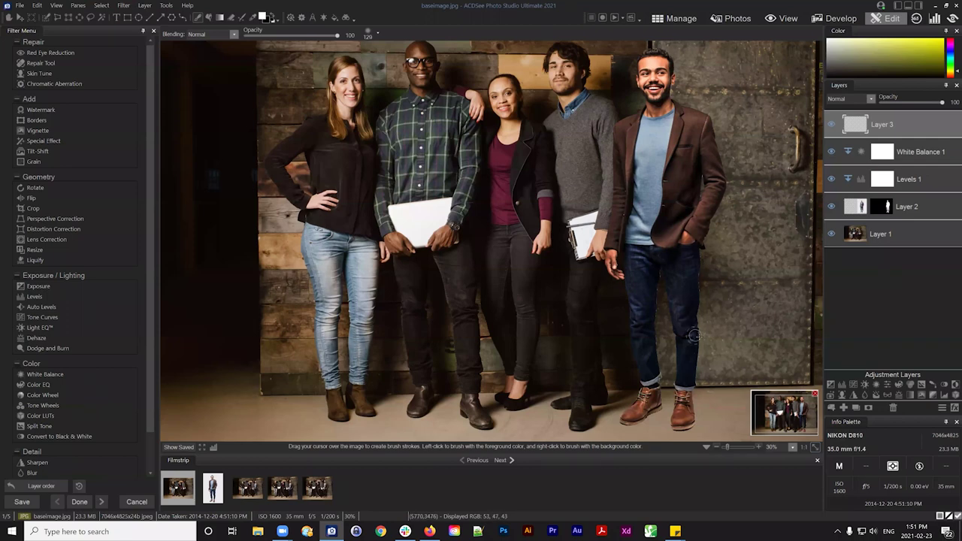
pyautogui.click(271, 14)
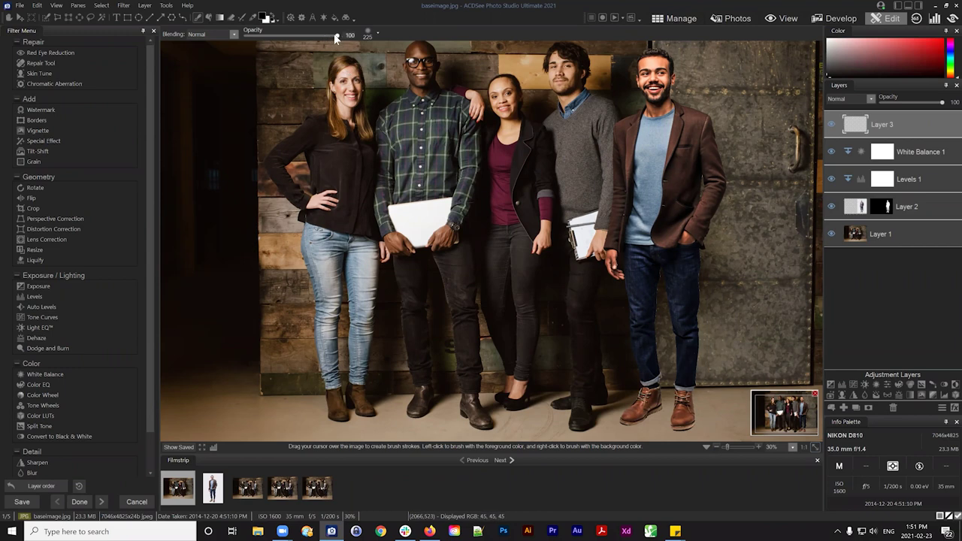
pyautogui.moveTo(336, 36); pyautogui.dragTo(297, 36)
pyautogui.moveTo(690, 415)
pyautogui.mouseDown()
pyautogui.moveTo(705, 383)
pyautogui.moveTo(696, 342)
pyautogui.mouseUp()
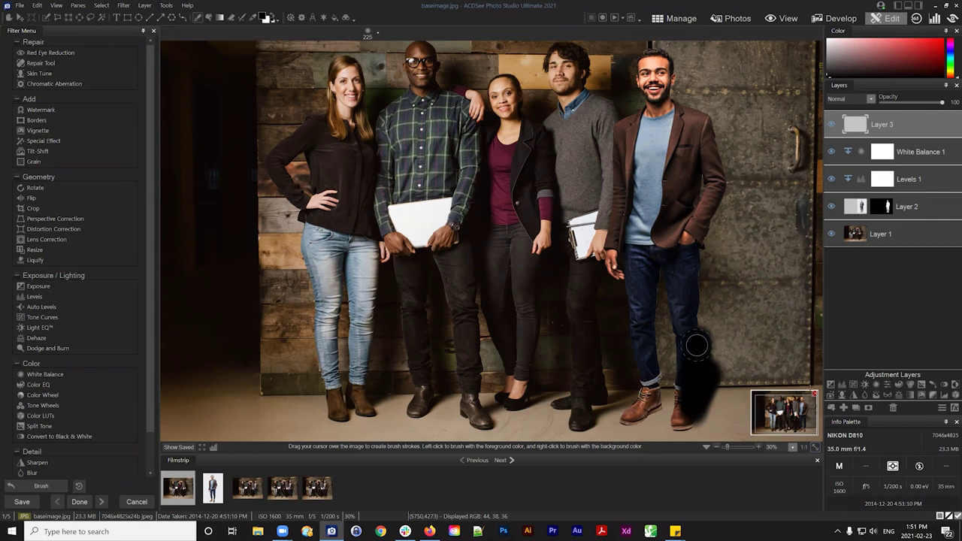
# Step: Move Layer 3 beneath Layer 2 and erase the shadow painted beside the man's leg
pyautogui.moveTo(889, 124); pyautogui.dragTo(898, 130)
pyautogui.click(900, 126)
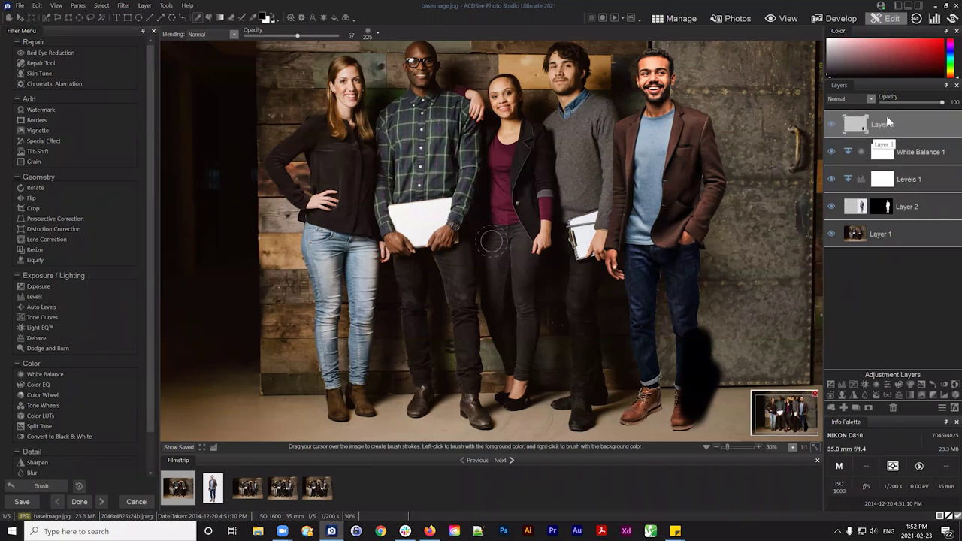
pyautogui.moveTo(886, 117); pyautogui.dragTo(885, 210)
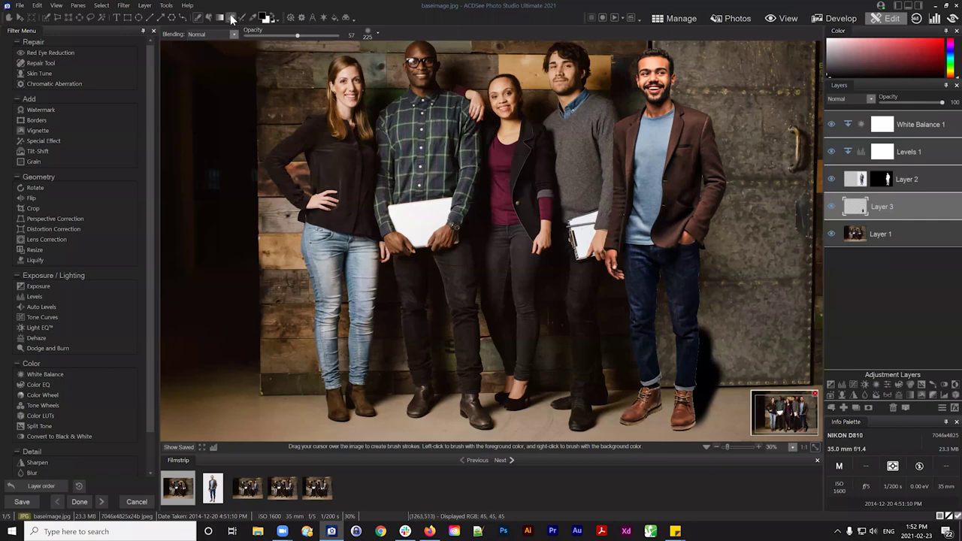
pyautogui.press('e')
pyautogui.moveTo(705, 320)
pyautogui.mouseDown()
pyautogui.moveTo(693, 439)
pyautogui.moveTo(713, 364)
pyautogui.moveTo(699, 409)
pyautogui.mouseUp()
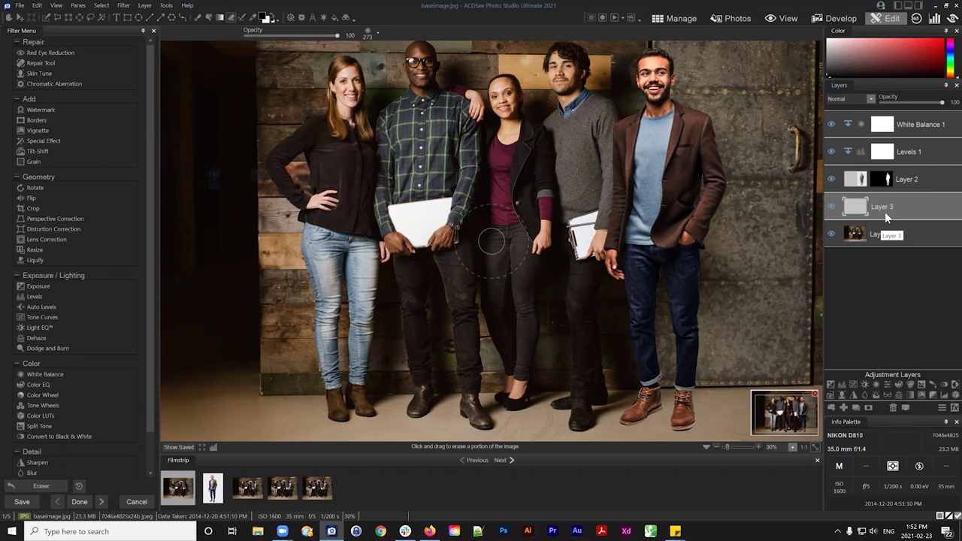
# Step: Fill Layer 3 with black and brush black over the unfilled patch beside the man's leg and shoe
pyautogui.click(210, 18)
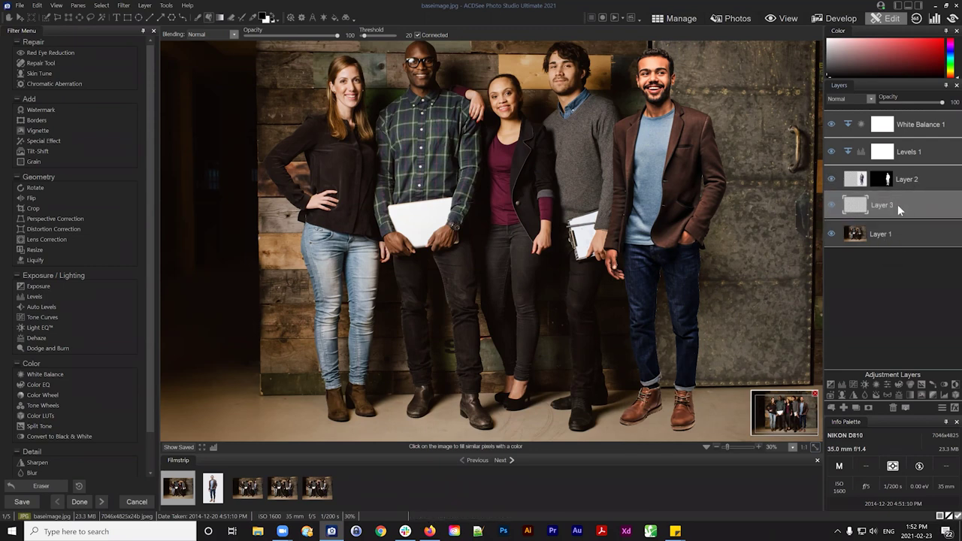
pyautogui.click(742, 105)
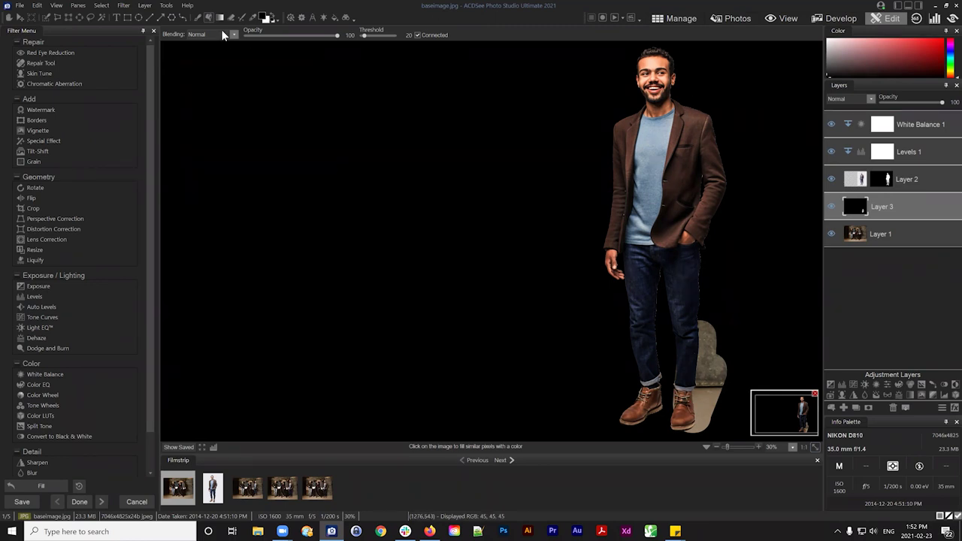
pyautogui.click(197, 18)
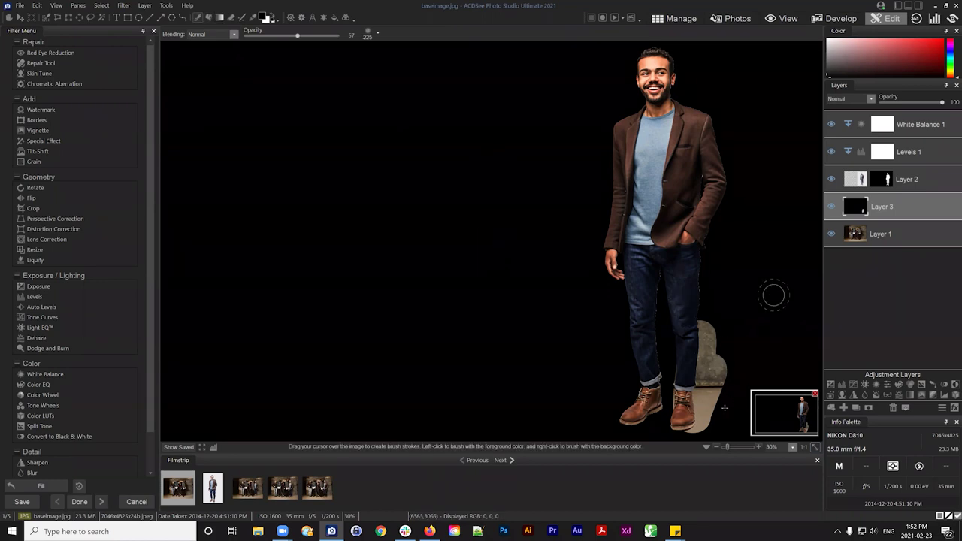
pyautogui.moveTo(720, 408)
pyautogui.mouseDown()
pyautogui.moveTo(675, 373)
pyautogui.moveTo(685, 380)
pyautogui.moveTo(684, 343)
pyautogui.moveTo(711, 363)
pyautogui.moveTo(703, 394)
pyautogui.moveTo(711, 326)
pyautogui.moveTo(696, 375)
pyautogui.moveTo(697, 426)
pyautogui.moveTo(680, 414)
pyautogui.moveTo(695, 361)
pyautogui.moveTo(671, 422)
pyautogui.moveTo(726, 357)
pyautogui.moveTo(713, 408)
pyautogui.moveTo(667, 427)
pyautogui.moveTo(689, 308)
pyautogui.mouseUp()
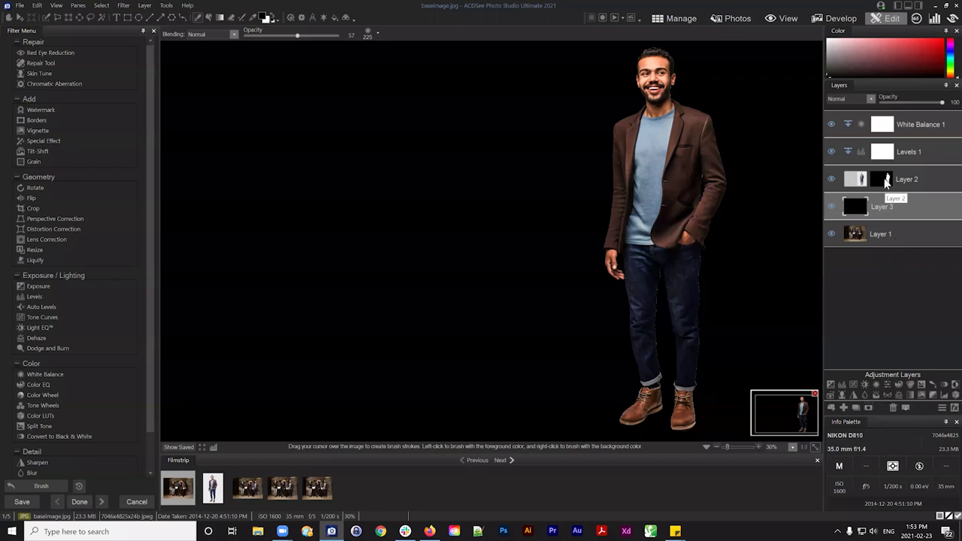
# Step: Add a layer mask to the black Layer 3 and invert the mask
pyautogui.click(868, 406)
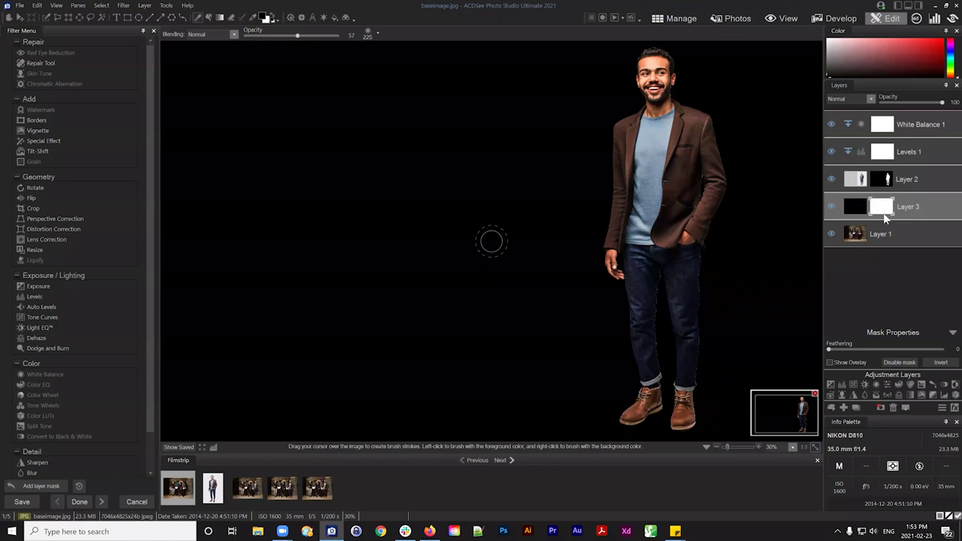
pyautogui.moveTo(883, 213); pyautogui.dragTo(884, 209)
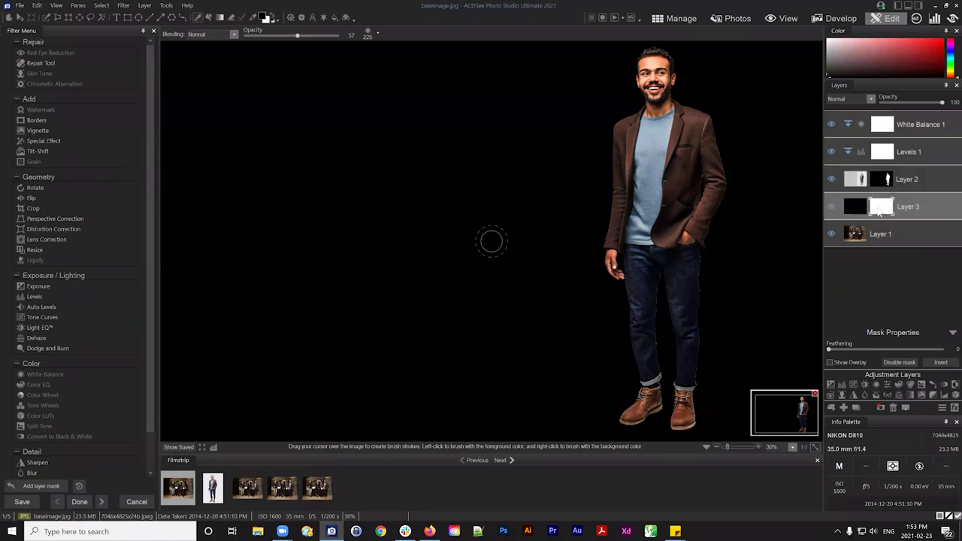
pyautogui.click(940, 362)
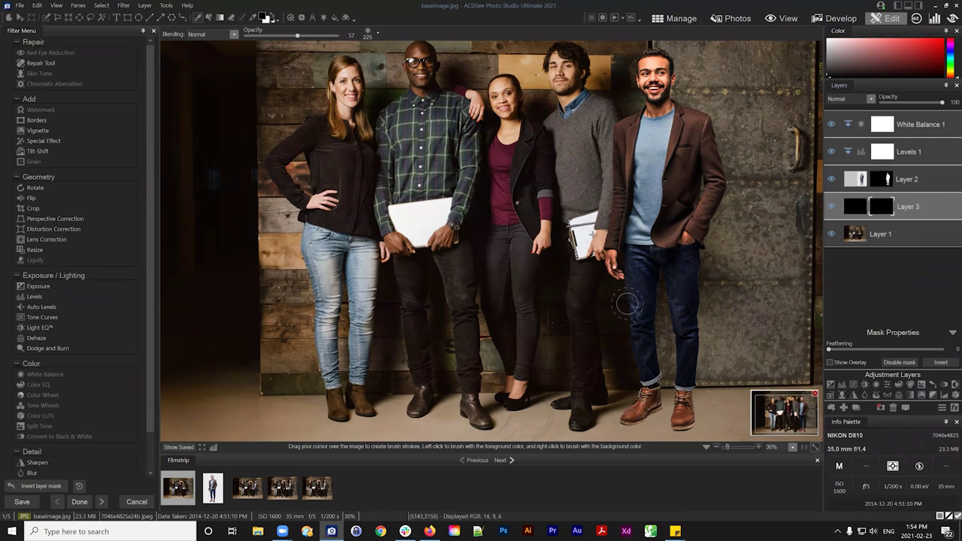
# Step: Paint white on Layer 3's mask around the man's shoes and lower legs with a size 145 brush at 25 opacity
pyautogui.click(883, 210)
pyautogui.click(272, 14)
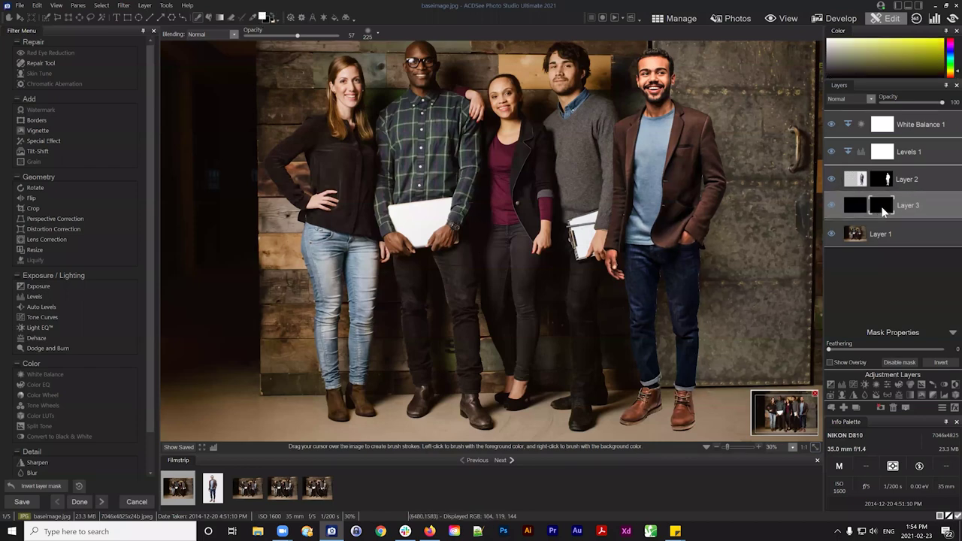
pyautogui.click(852, 209)
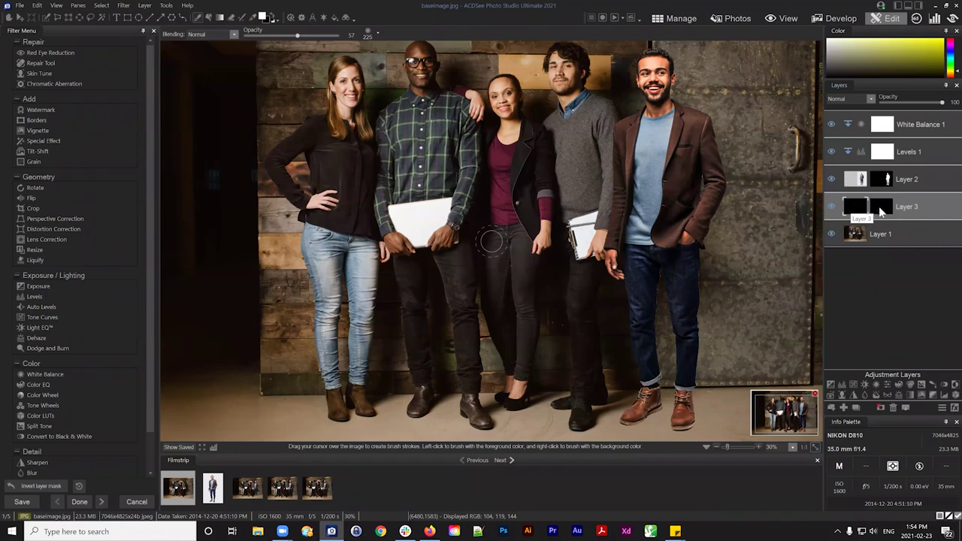
pyautogui.click(879, 207)
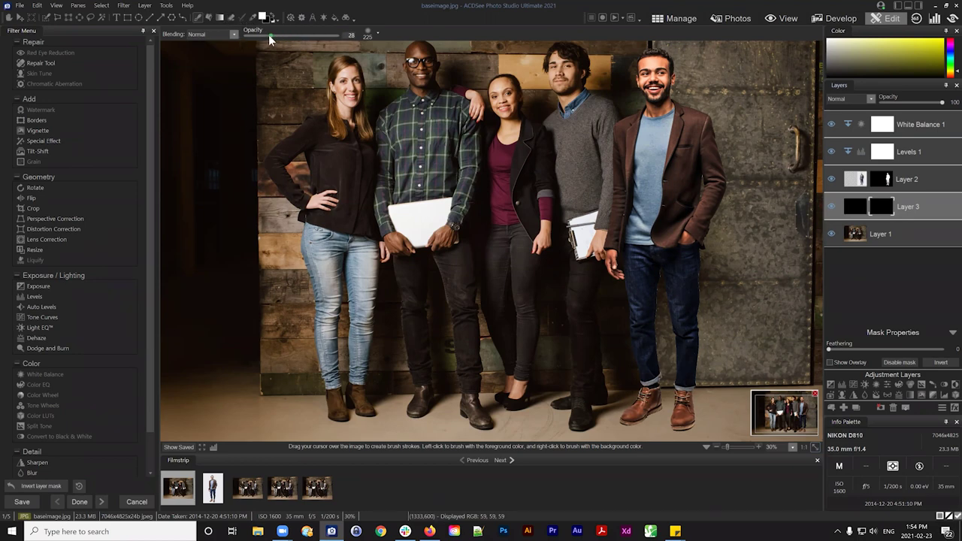
pyautogui.scroll(-2, 341, 93)
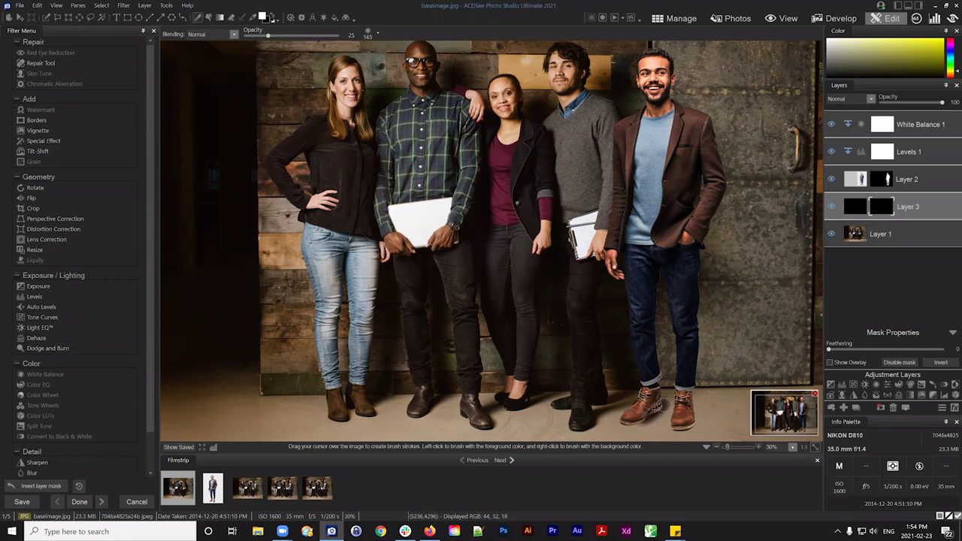
pyautogui.scroll(-5, 662, 402)
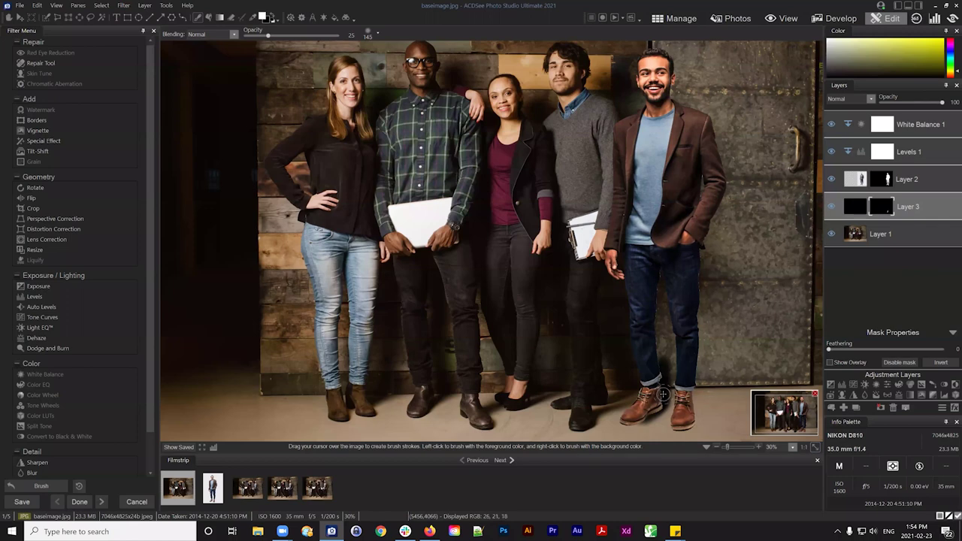
pyautogui.moveTo(941, 103)
pyautogui.mouseDown()
pyautogui.moveTo(918, 103)
pyautogui.moveTo(951, 103)
pyautogui.mouseUp()
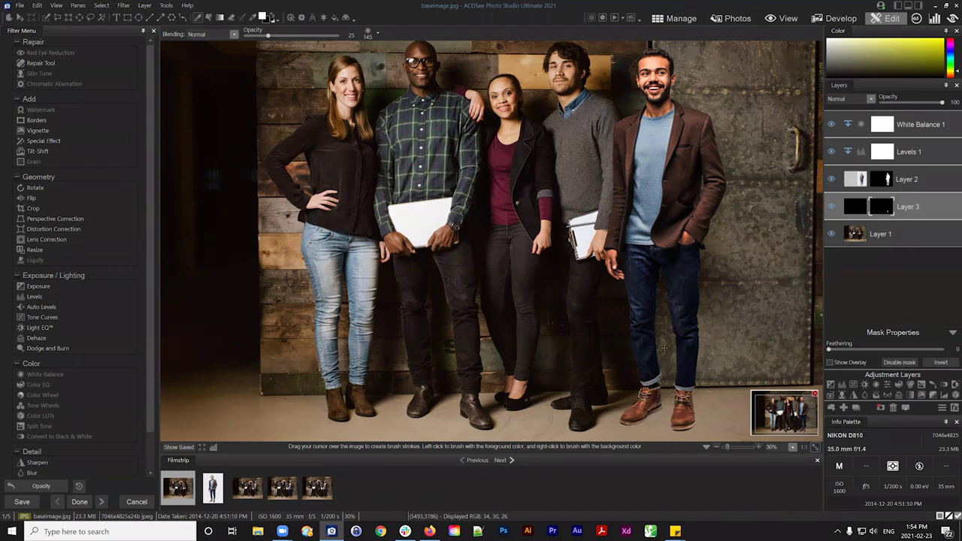
pyautogui.click(650, 422)
# Step: Paint a softer shadow on Layer 3's mask along the man's legs and body at 10 brush opacity, using sizes 161, 97 and 129
pyautogui.moveTo(268, 34); pyautogui.dragTo(253, 33)
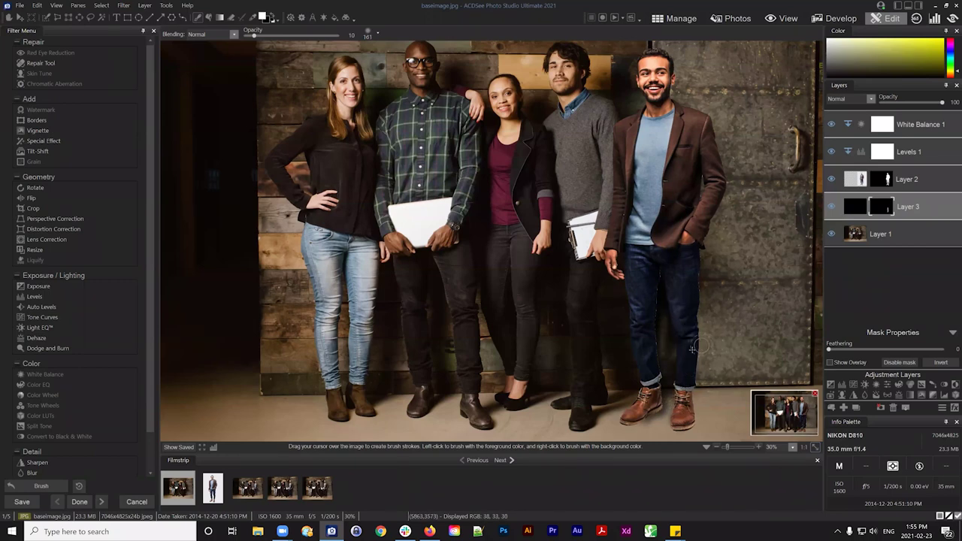
pyautogui.click(374, 34)
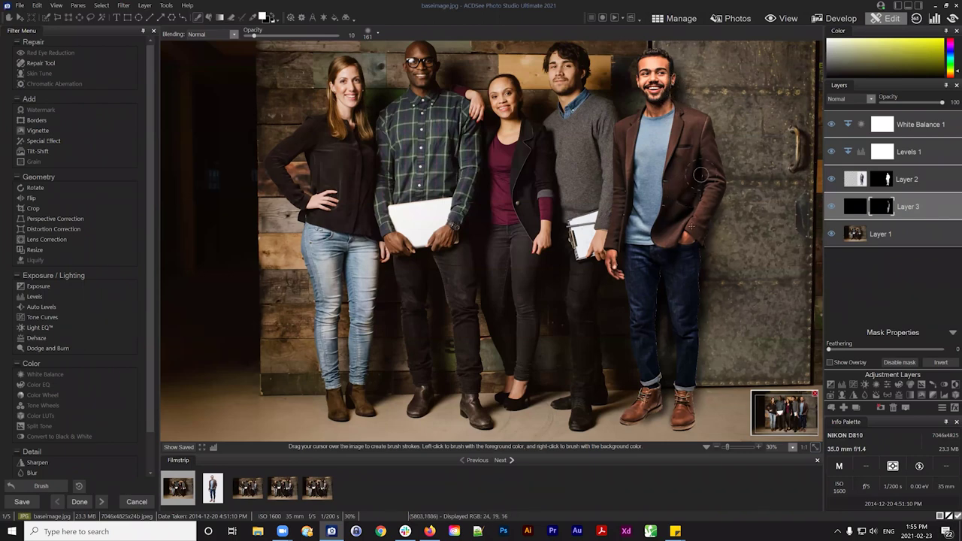
pyautogui.scroll(-5, 644, 415)
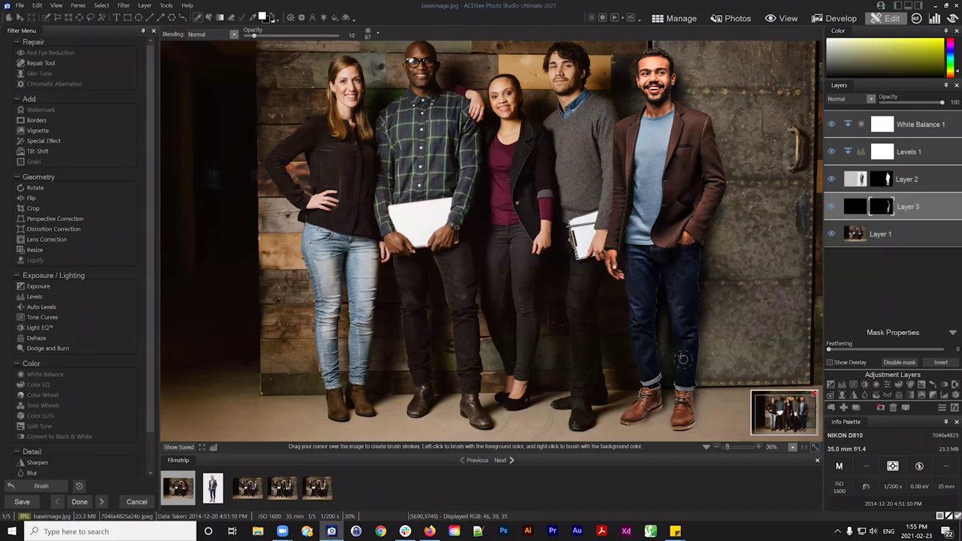
pyautogui.scroll(3, 665, 324)
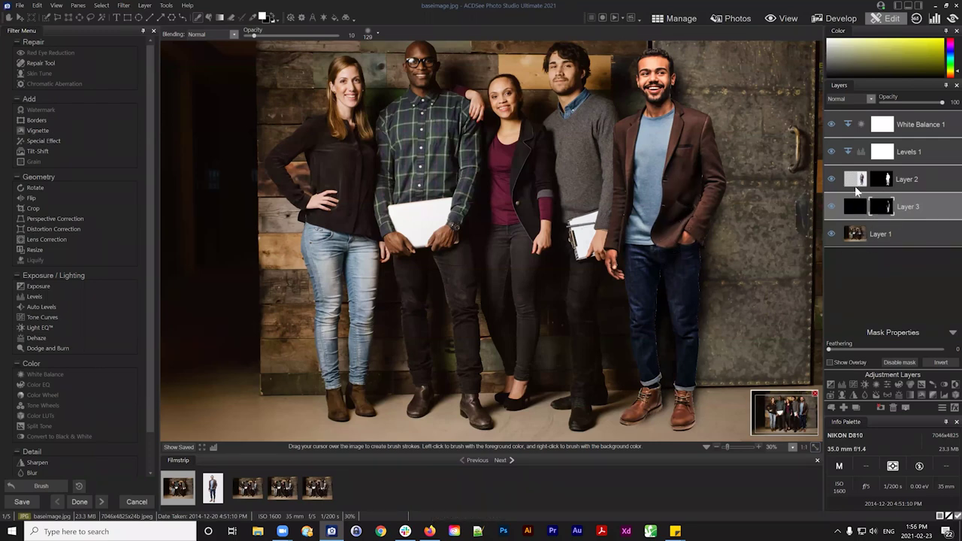
# Step: Toggle the visibility of Layer 2 and Layer 3 to examine the painted shadow, and select Layer 2
pyautogui.click(831, 179)
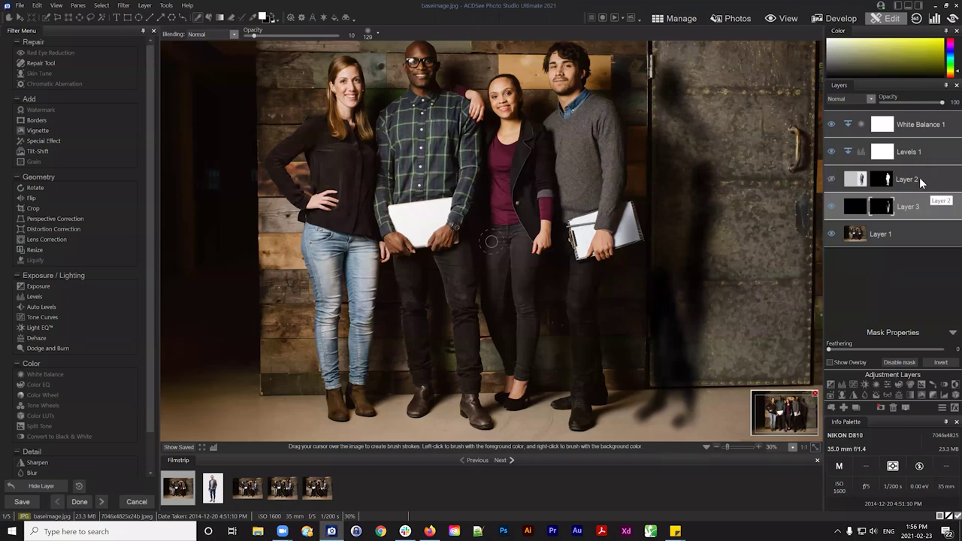
pyautogui.click(830, 180)
pyautogui.click(831, 179)
pyautogui.click(830, 180)
pyautogui.click(830, 179)
pyautogui.click(831, 205)
pyautogui.click(832, 205)
pyautogui.click(831, 204)
pyautogui.click(831, 204)
pyautogui.click(831, 205)
pyautogui.click(831, 205)
pyautogui.click(830, 178)
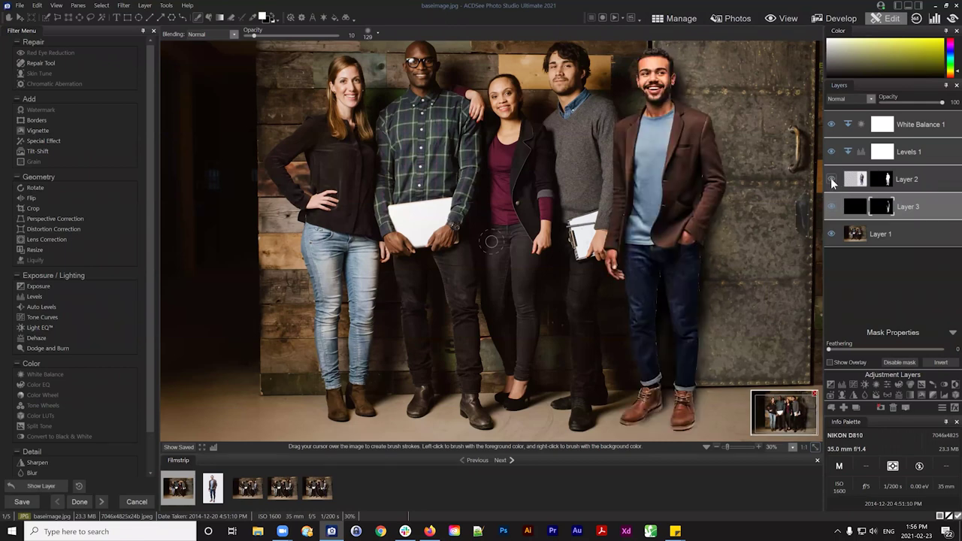
pyautogui.click(830, 178)
pyautogui.click(830, 178)
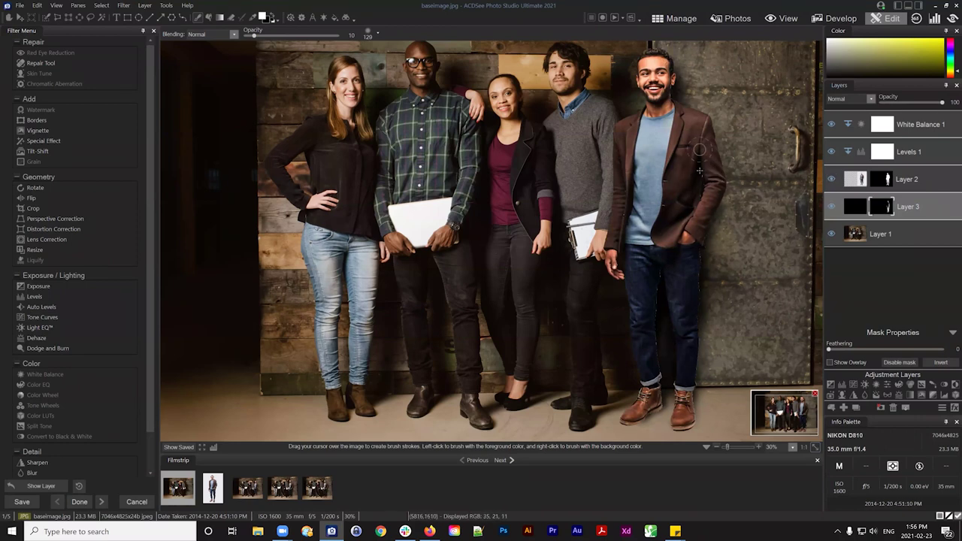
pyautogui.click(916, 179)
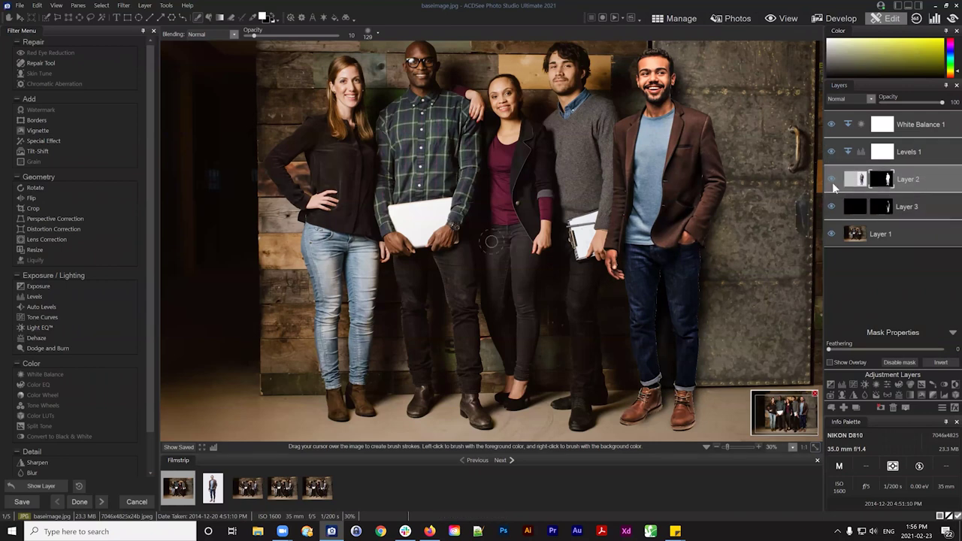
pyautogui.click(830, 180)
pyautogui.click(831, 180)
pyautogui.click(919, 175)
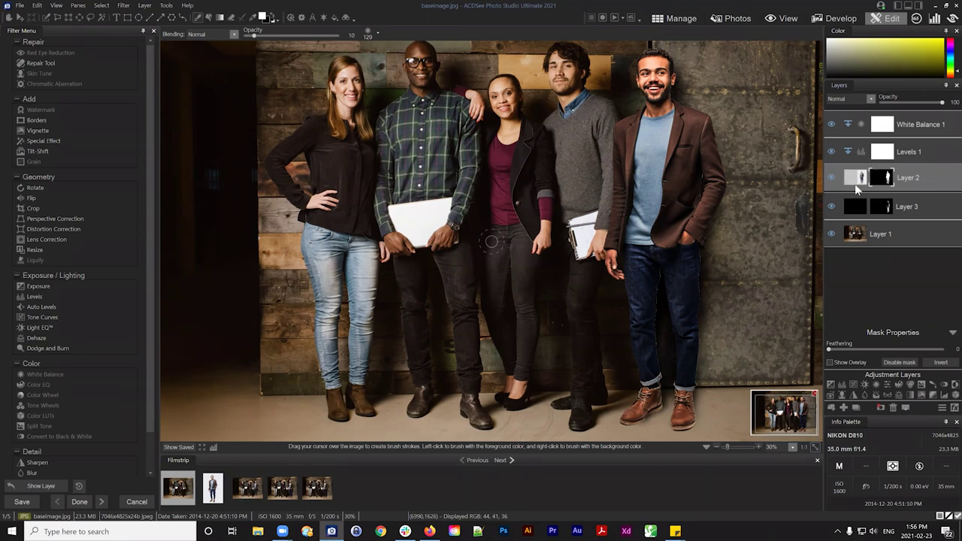
pyautogui.click(831, 176)
pyautogui.click(832, 176)
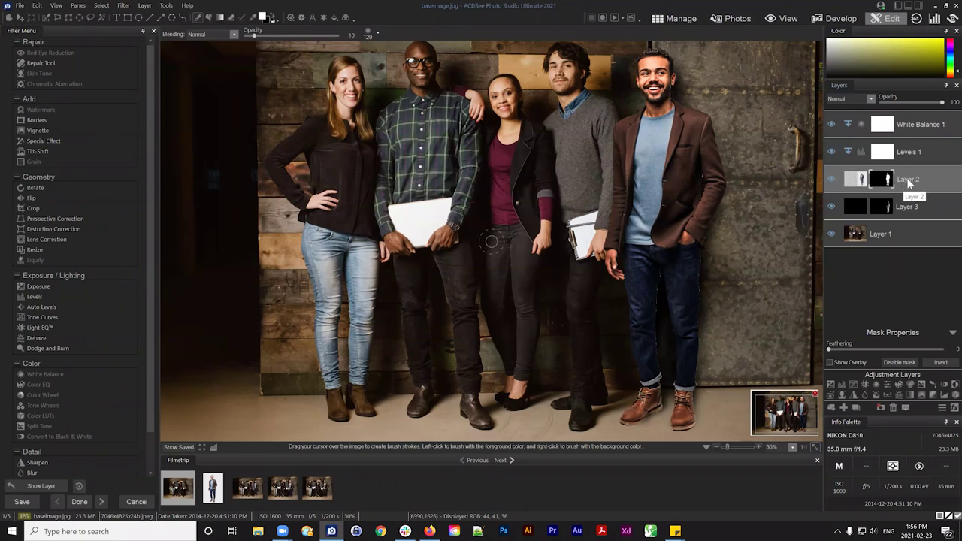
# Step: Enable the Shadow layer effect on Layer 2 with blur 45, distance 10 and opacity 37
pyautogui.click(952, 410)
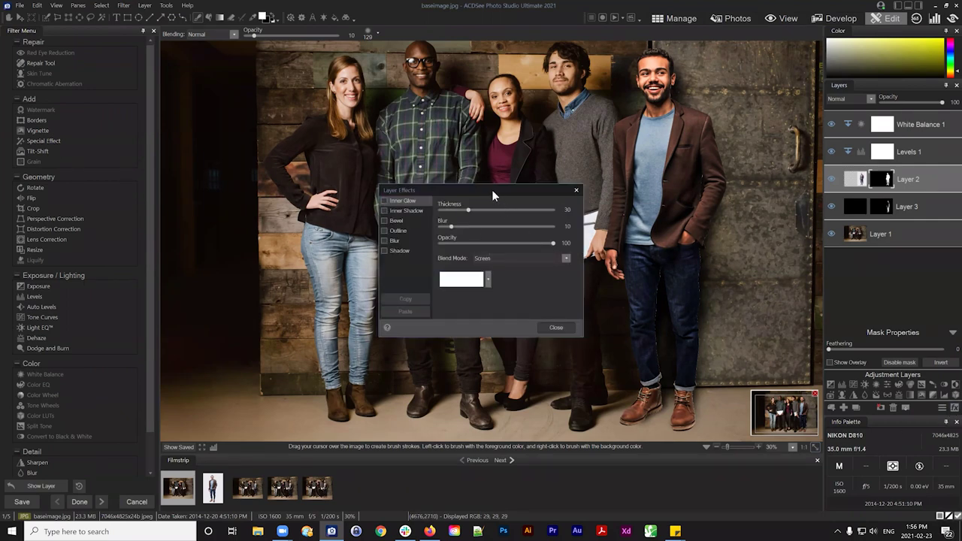
pyautogui.moveTo(492, 189); pyautogui.dragTo(517, 184)
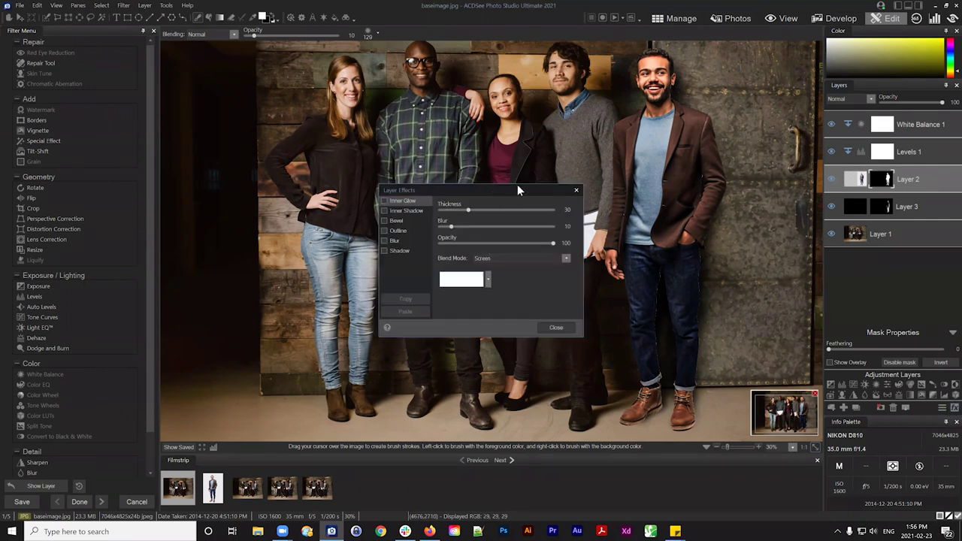
pyautogui.click(410, 246)
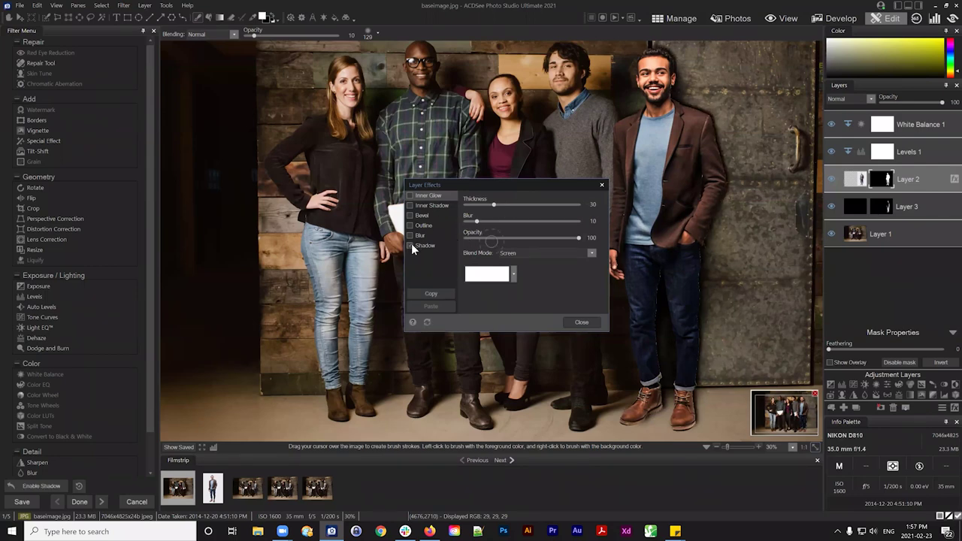
pyautogui.click(425, 245)
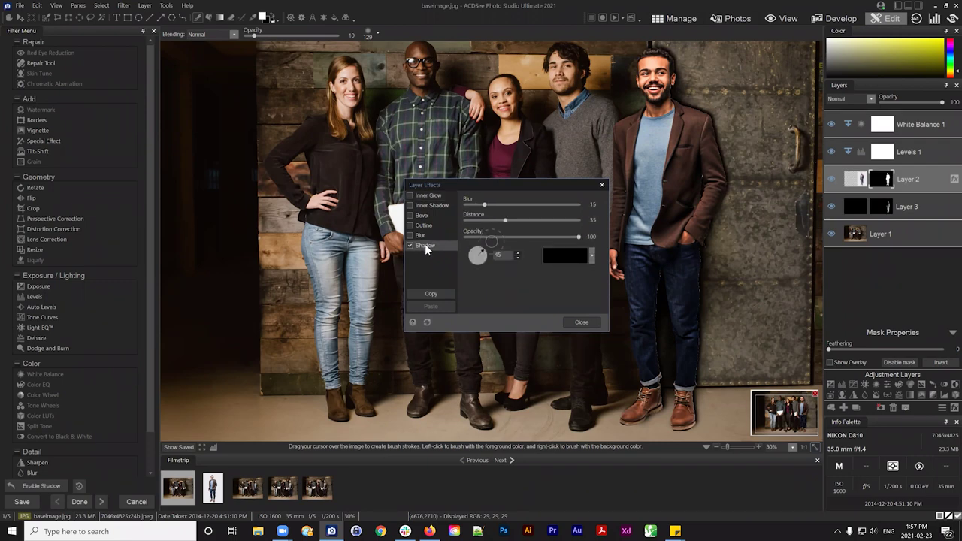
pyautogui.moveTo(580, 238); pyautogui.dragTo(507, 235)
pyautogui.moveTo(484, 204)
pyautogui.mouseDown()
pyautogui.moveTo(521, 203)
pyautogui.moveTo(473, 218)
pyautogui.mouseUp()
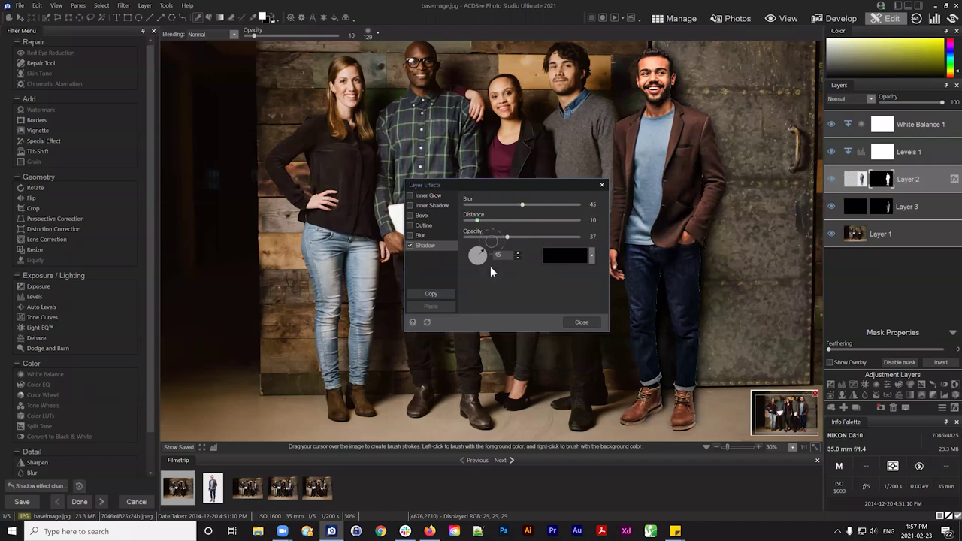
# Step: Refine Layer 2's Shadow effect to angle 42, blur 36, distance 18 and opacity 44
pyautogui.moveTo(485, 259); pyautogui.dragTo(513, 237)
pyautogui.moveTo(484, 257); pyautogui.dragTo(438, 224)
pyautogui.moveTo(498, 220); pyautogui.dragTo(425, 209)
pyautogui.click(486, 253)
pyautogui.scroll(3, 518, 255)
pyautogui.moveTo(466, 204); pyautogui.dragTo(514, 207)
pyautogui.moveTo(465, 181); pyautogui.dragTo(468, 180)
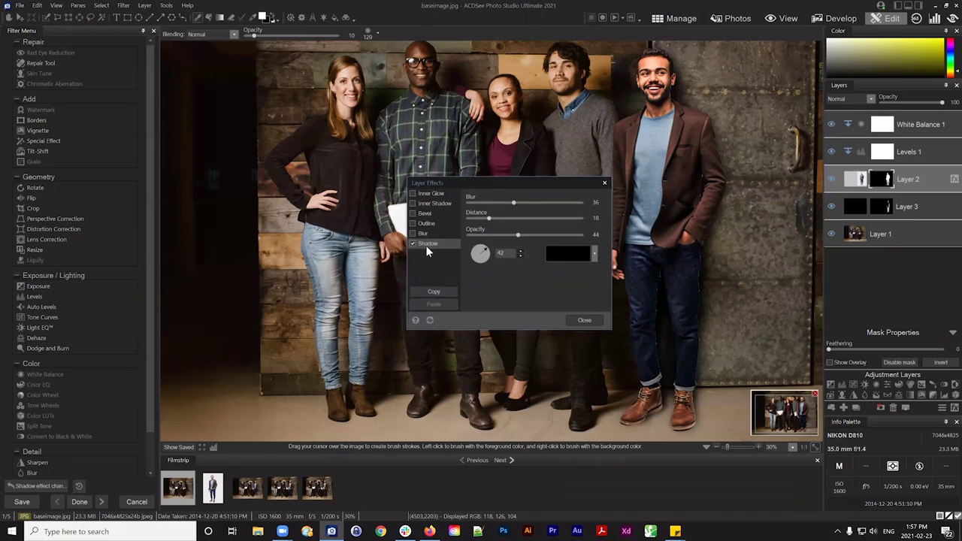
# Step: Enable the Inner Shadow effect on Layer 2 with blur 78, opacity 100 and angle 211
pyautogui.click(428, 203)
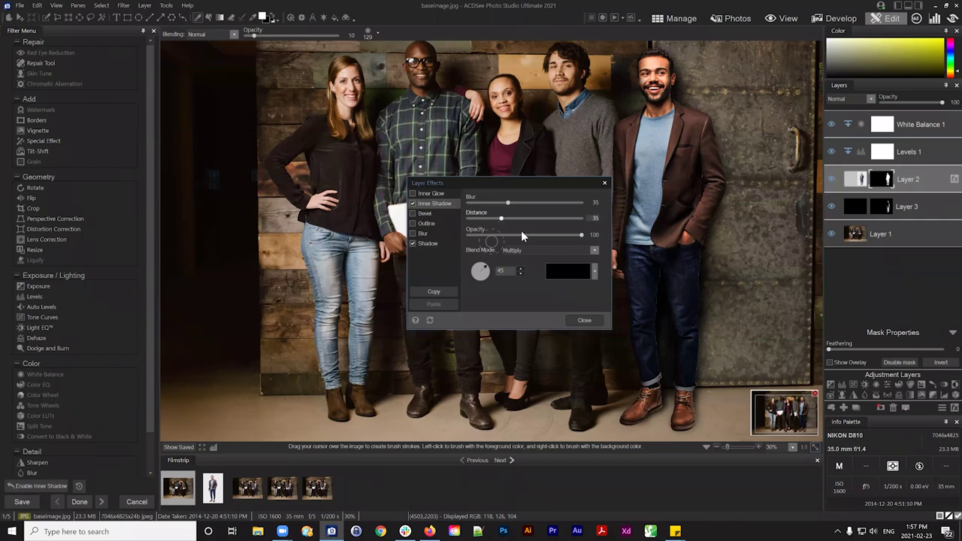
pyautogui.moveTo(531, 235); pyautogui.dragTo(533, 203)
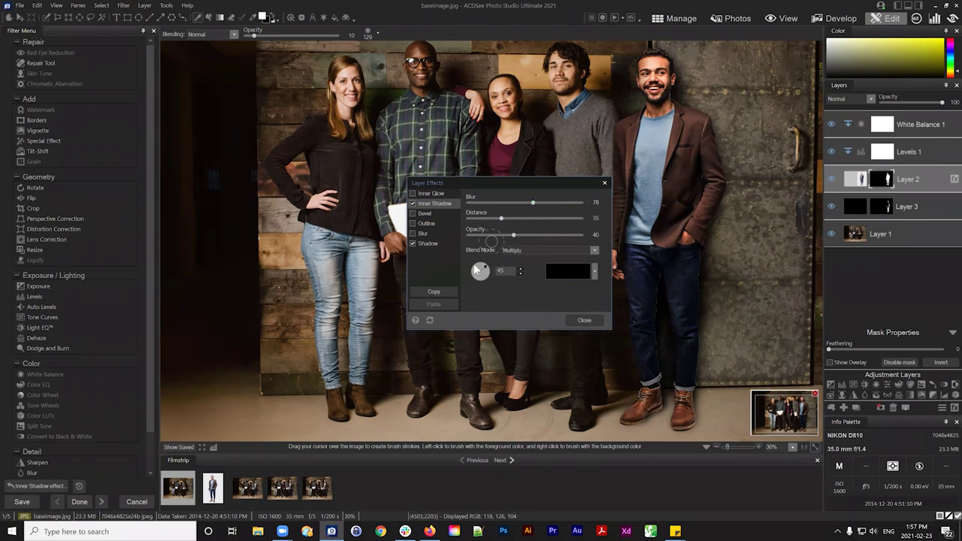
pyautogui.moveTo(481, 268)
pyautogui.mouseDown()
pyautogui.moveTo(467, 276)
pyautogui.moveTo(485, 265)
pyautogui.moveTo(473, 269)
pyautogui.moveTo(476, 281)
pyautogui.moveTo(469, 273)
pyautogui.mouseUp()
pyautogui.moveTo(514, 235); pyautogui.dragTo(582, 234)
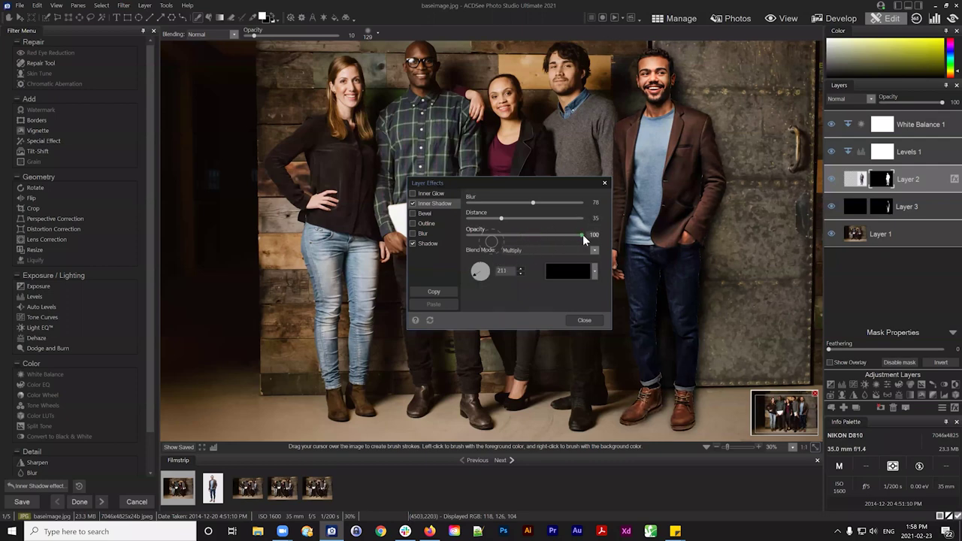
# Step: Reduce the Inner Shadow's blur to 32 and its opacity to 13, and close the layer effects
pyautogui.moveTo(523, 239); pyautogui.dragTo(503, 235)
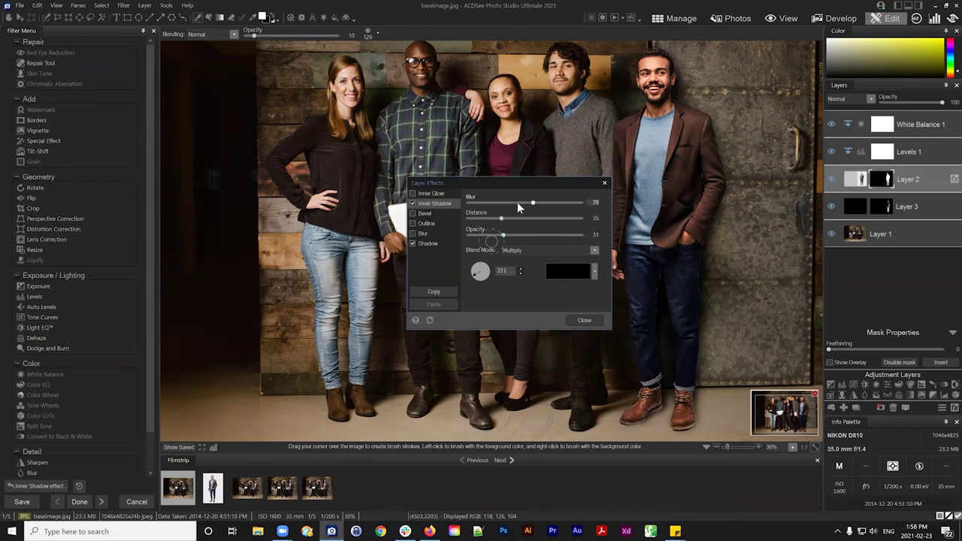
pyautogui.moveTo(517, 203); pyautogui.dragTo(503, 203)
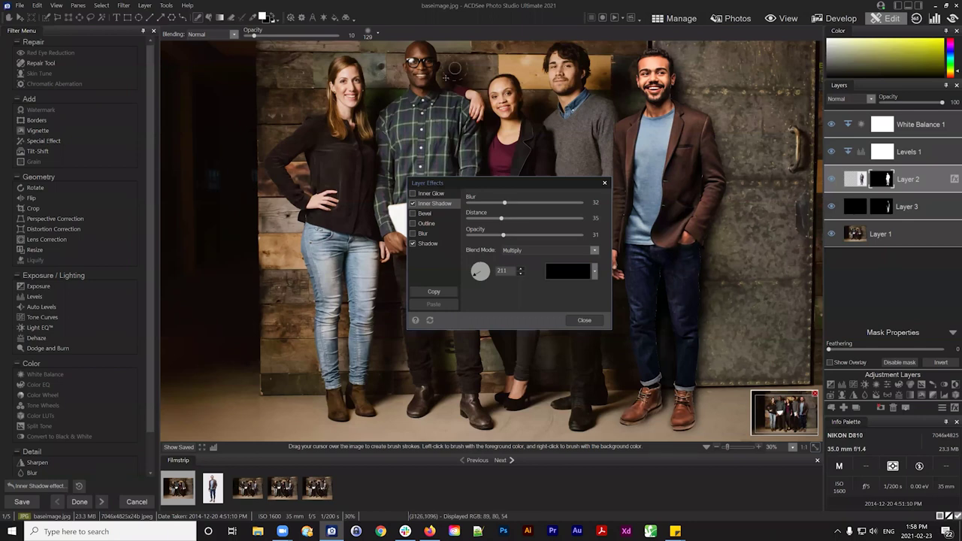
pyautogui.moveTo(502, 234); pyautogui.dragTo(483, 234)
pyautogui.moveTo(466, 176); pyautogui.dragTo(515, 96)
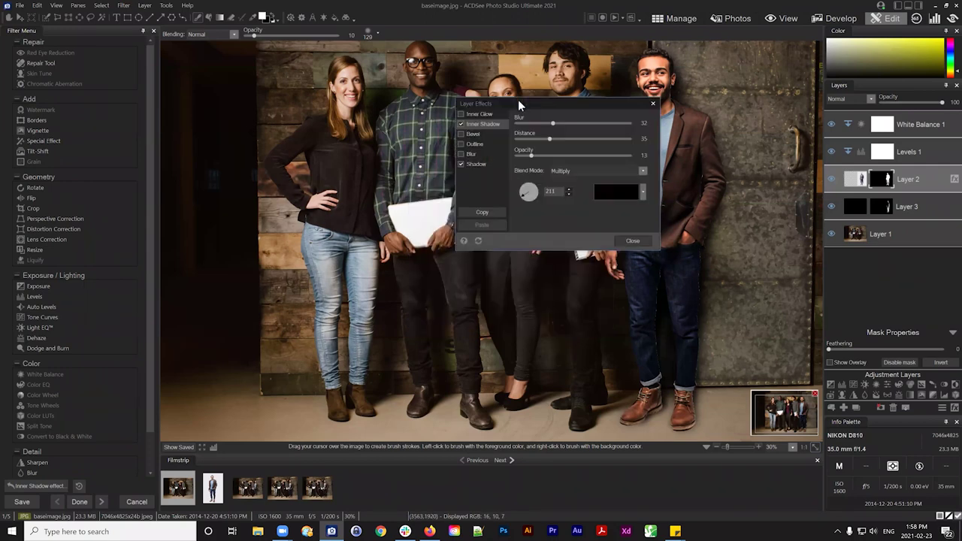
pyautogui.click(629, 242)
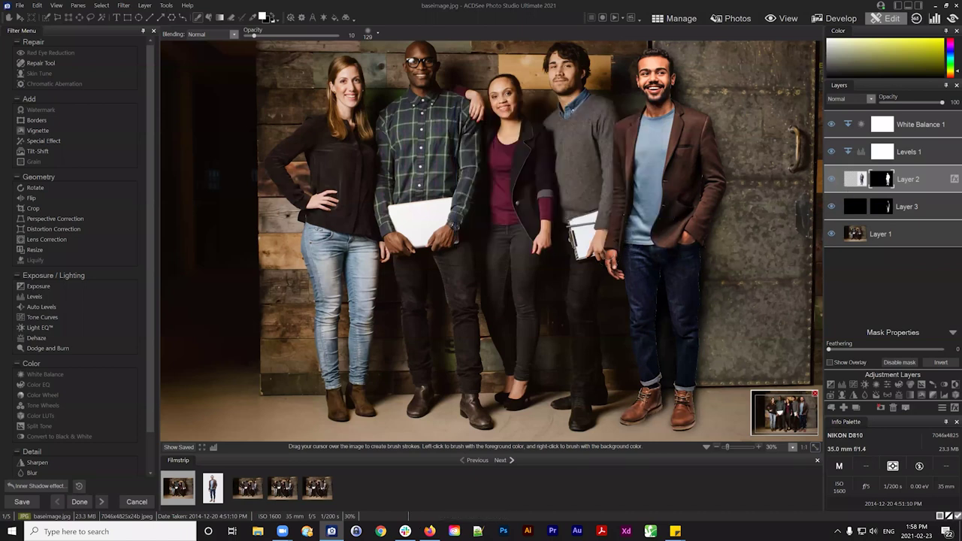
# Step: Review Layer 2's applied layer effects and examine the whole composite at 24% zoom
pyautogui.click(953, 180)
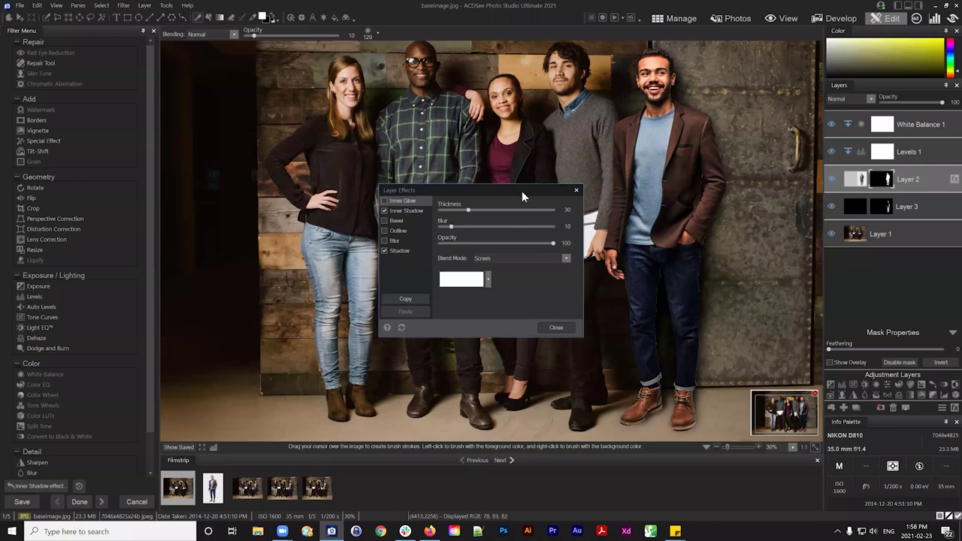
pyautogui.moveTo(526, 183); pyautogui.dragTo(556, 93)
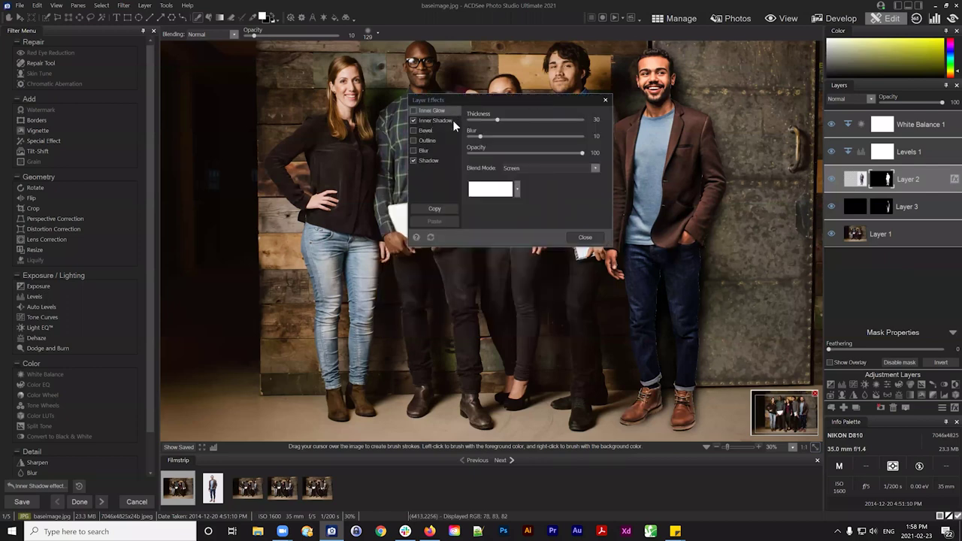
pyautogui.click(605, 101)
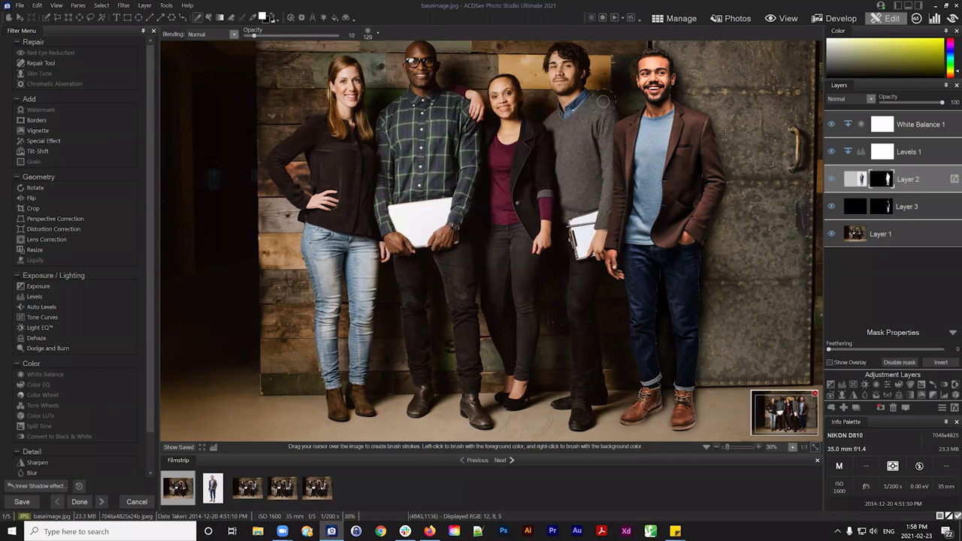
pyautogui.click(920, 178)
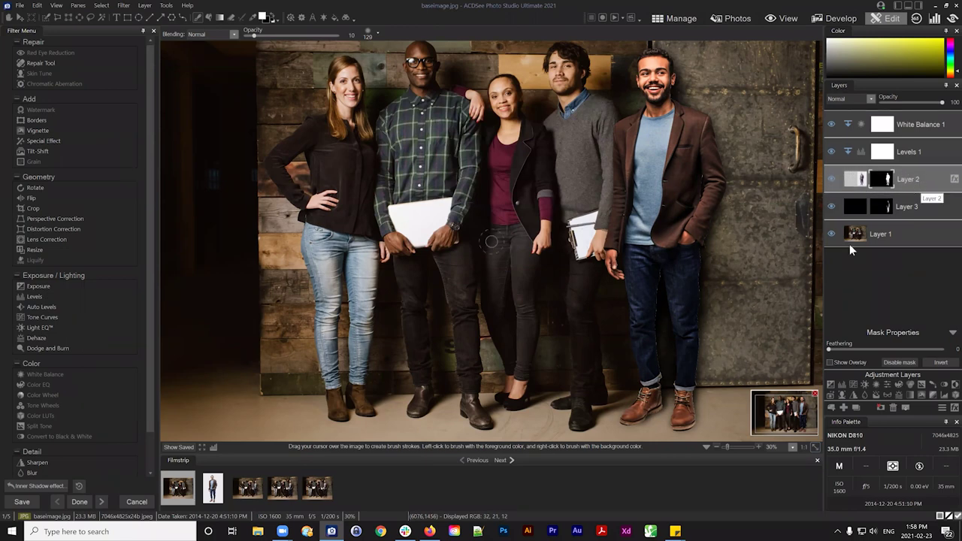
pyautogui.click(717, 446)
pyautogui.click(716, 447)
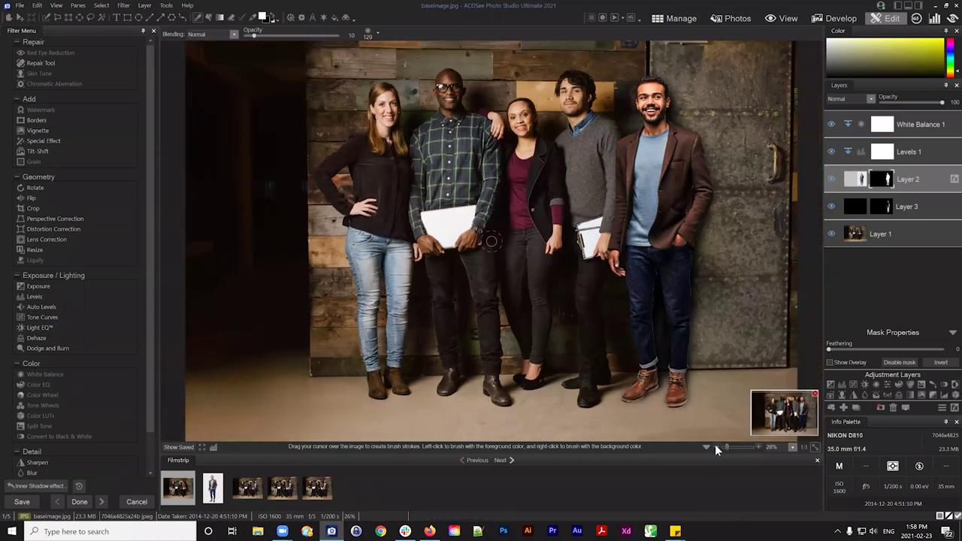
pyautogui.click(717, 446)
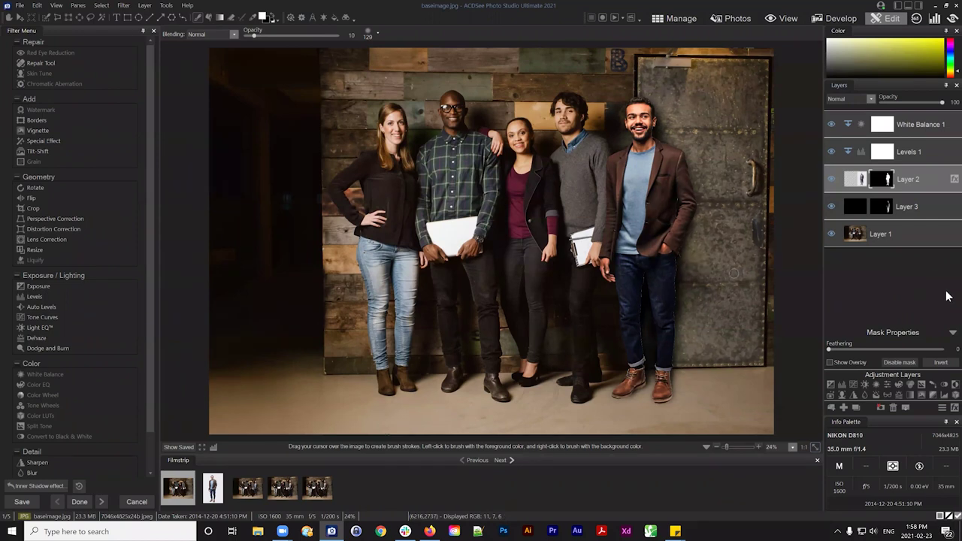
# Step: Hide Layer 2 and toggle Layer 3's visibility to examine the painted shadow on its own
pyautogui.click(832, 183)
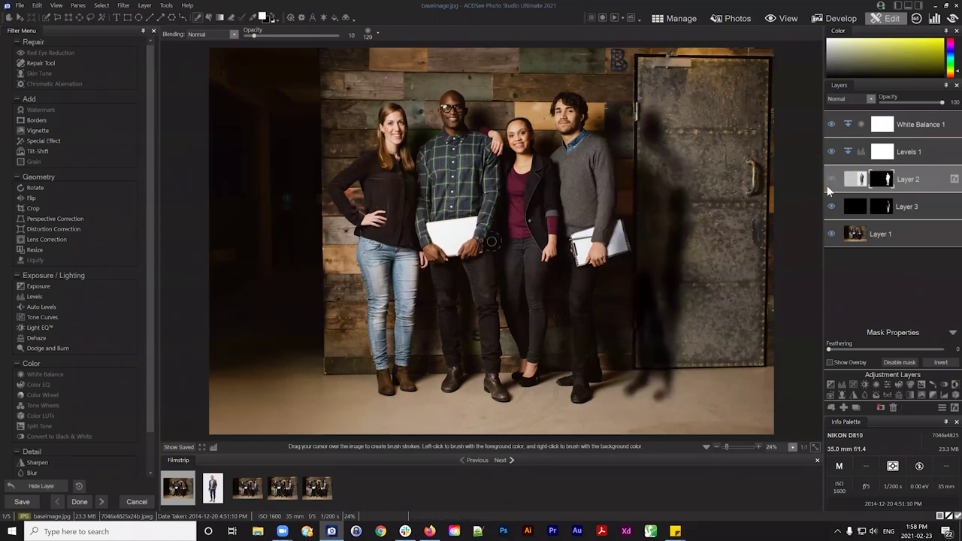
pyautogui.click(932, 206)
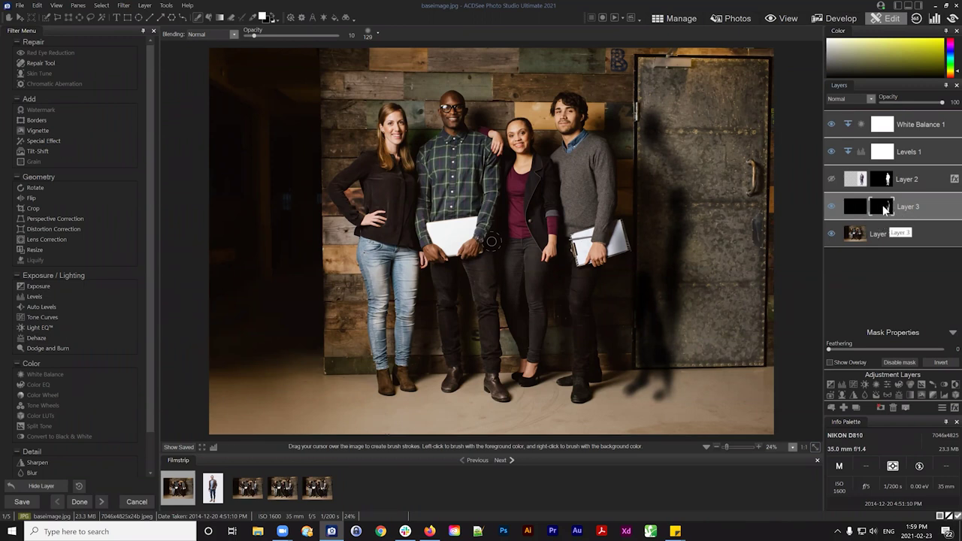
pyautogui.click(829, 211)
pyautogui.click(830, 210)
pyautogui.click(843, 407)
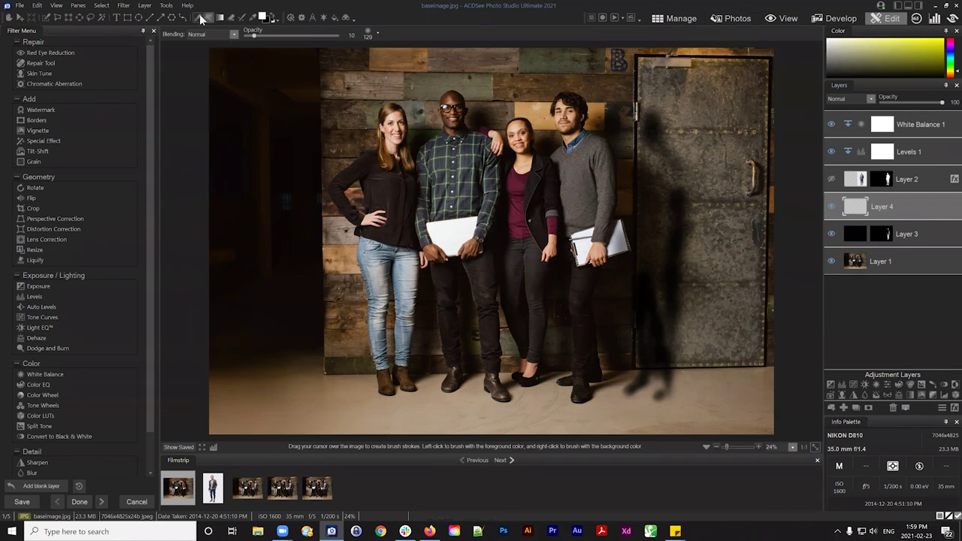
pyautogui.click(272, 14)
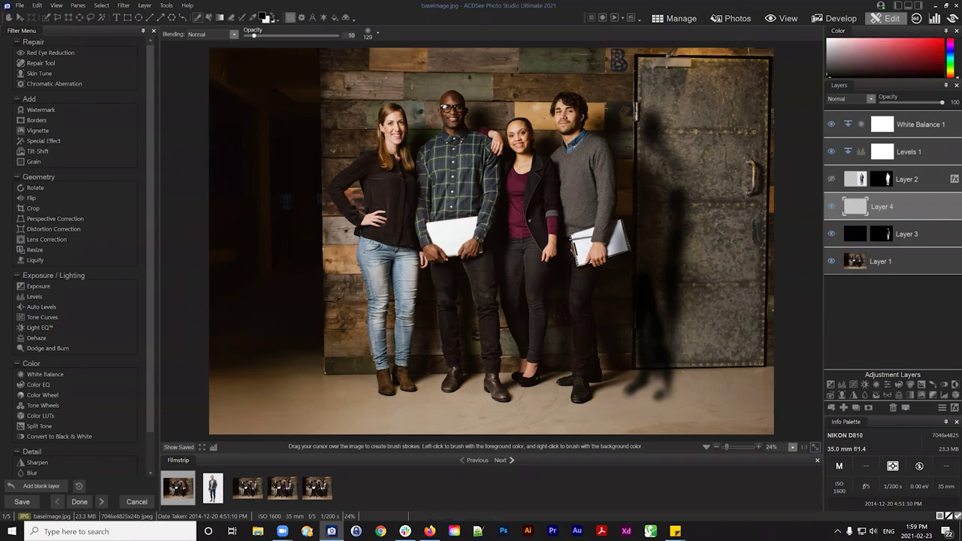
pyautogui.click(900, 203)
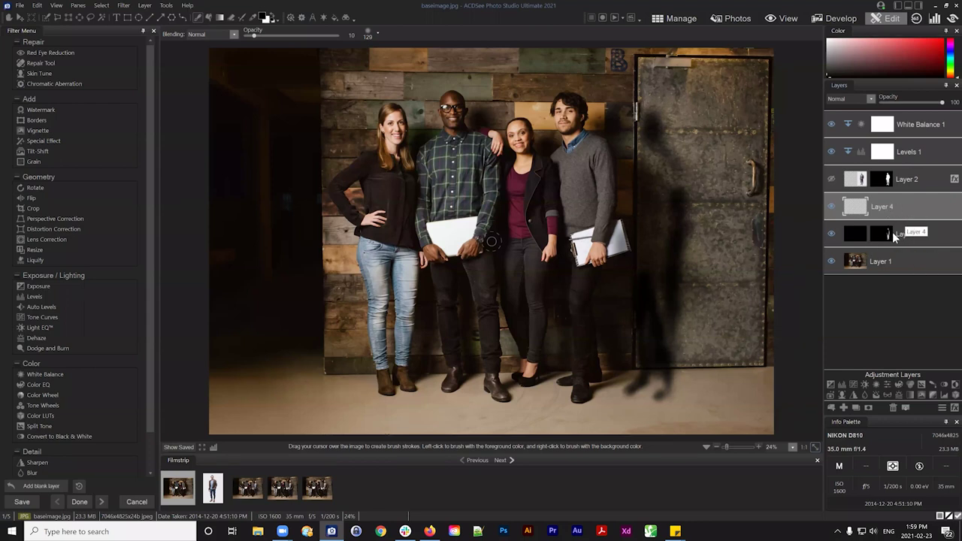
pyautogui.click(893, 405)
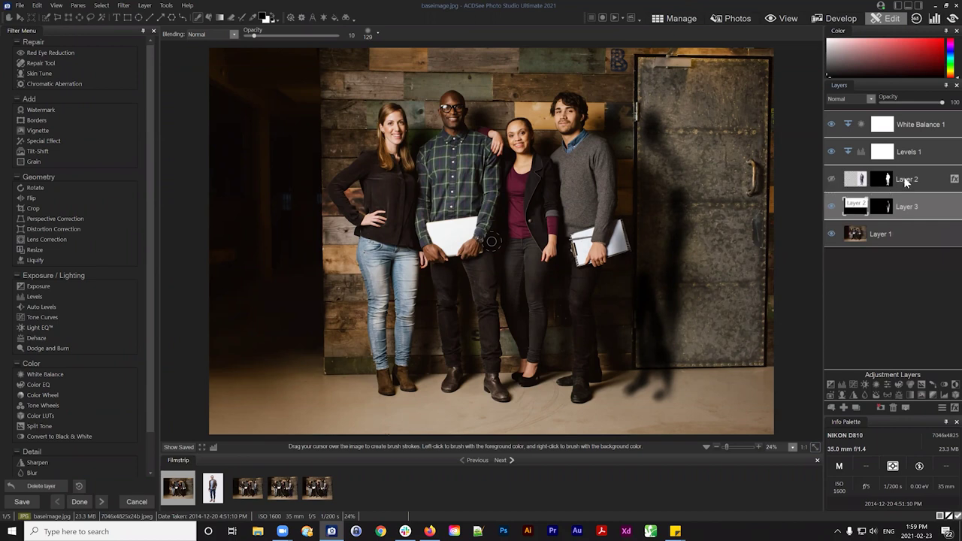
# Step: Make Layer 2 visible again and add a Photo Effect adjustment layer above White Balance 1
pyautogui.click(922, 178)
pyautogui.click(831, 181)
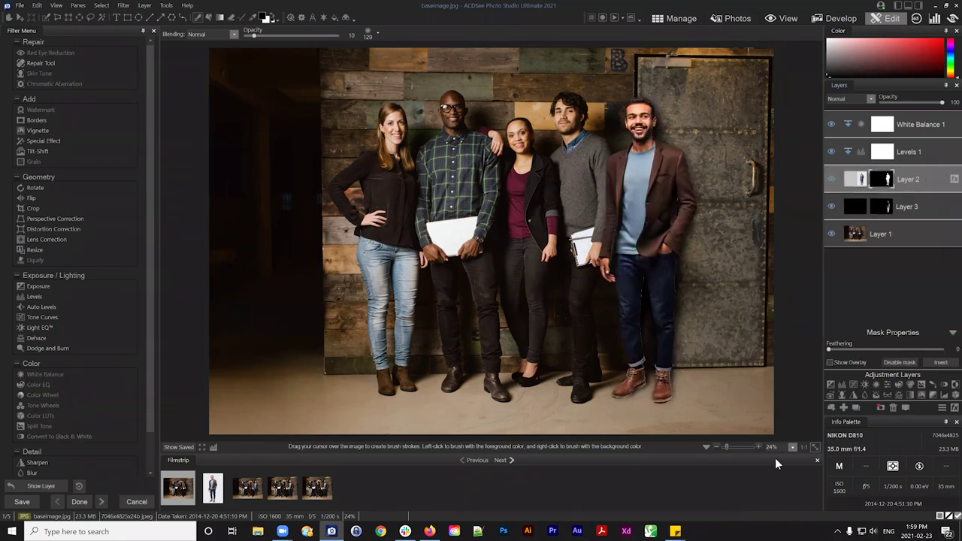
pyautogui.click(914, 124)
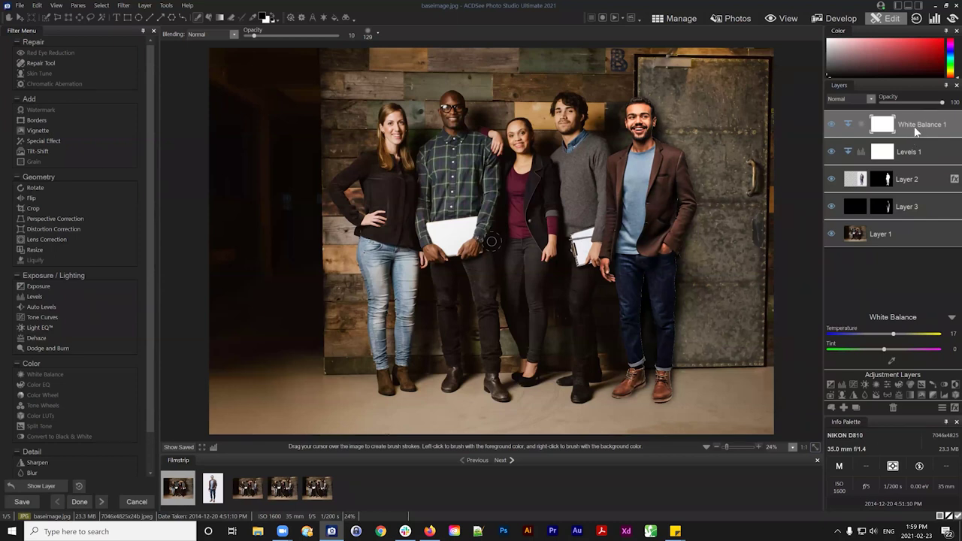
pyautogui.click(830, 393)
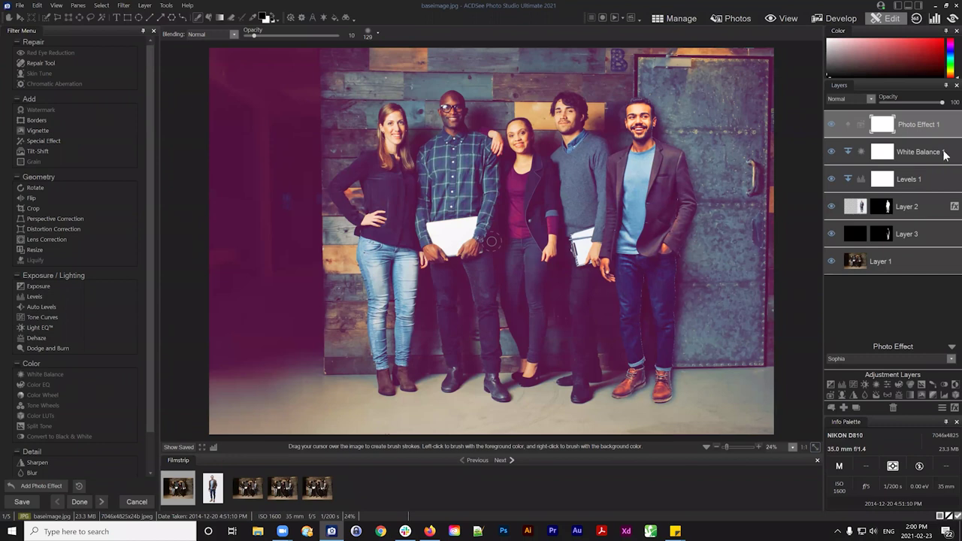
# Step: Change the Photo Effect 1 layer's effect to Sepia and set the layer's opacity to 30
pyautogui.moveTo(925, 128); pyautogui.dragTo(925, 126)
pyautogui.click(830, 124)
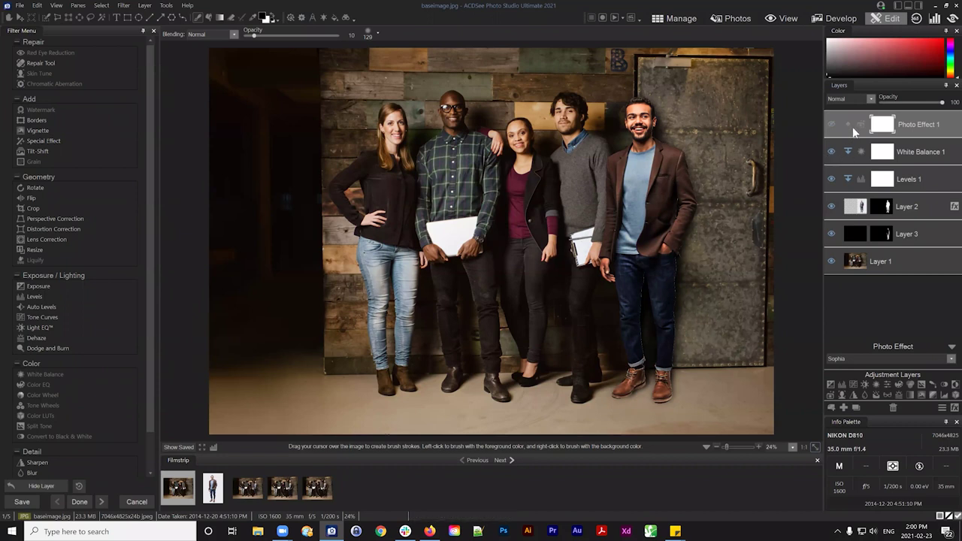
pyautogui.click(922, 128)
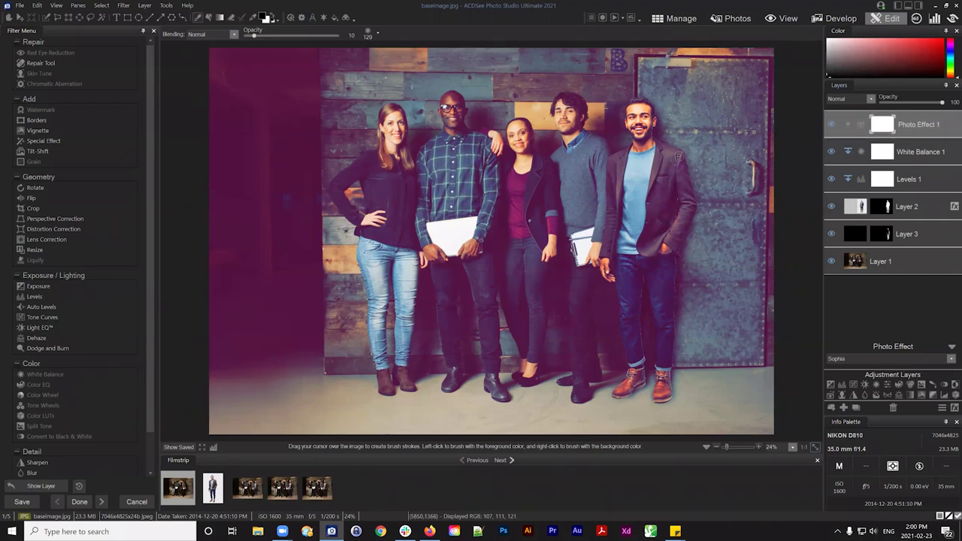
pyautogui.click(950, 360)
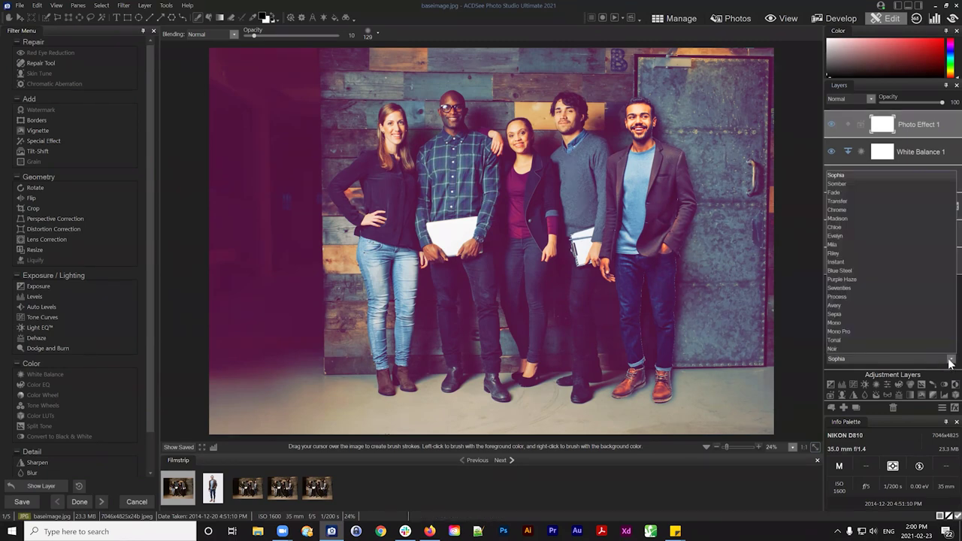
pyautogui.click(843, 314)
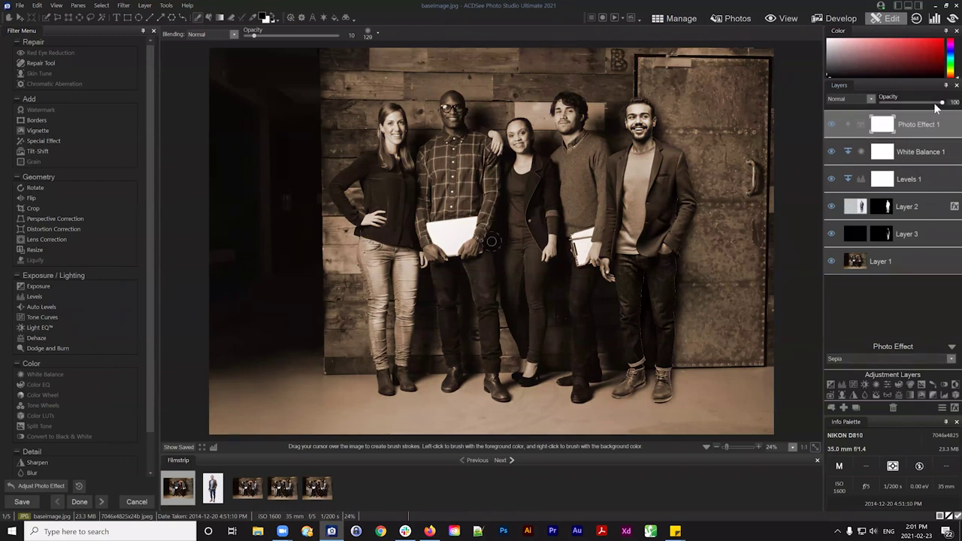
pyautogui.moveTo(941, 102); pyautogui.dragTo(898, 104)
# Step: Compare the composite with and without the Photo Effect 1 layer and examine the group at 32% zoom
pyautogui.click(831, 125)
pyautogui.click(831, 125)
pyautogui.click(831, 124)
pyautogui.click(832, 124)
pyautogui.click(831, 125)
pyautogui.moveTo(726, 444); pyautogui.dragTo(727, 447)
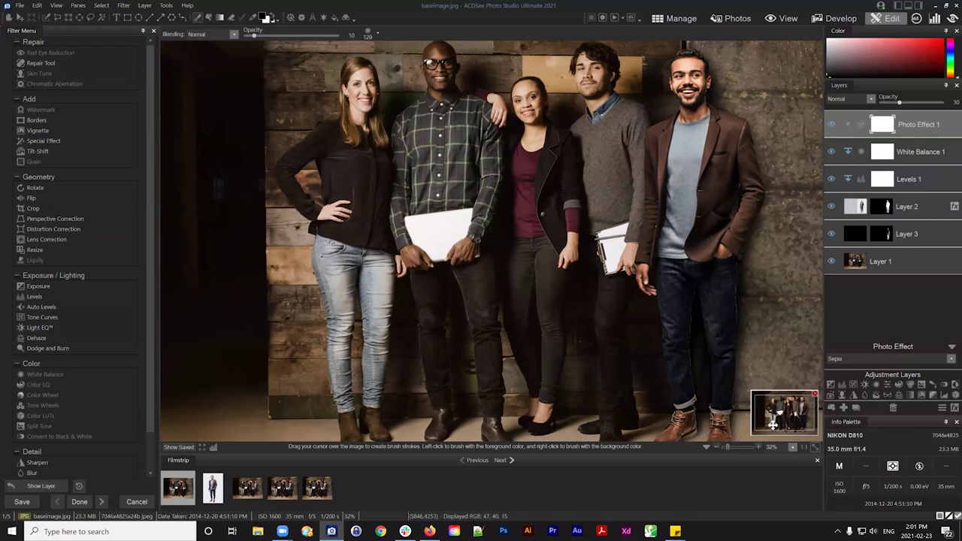
pyautogui.click(797, 410)
pyautogui.scroll(-2, 802, 419)
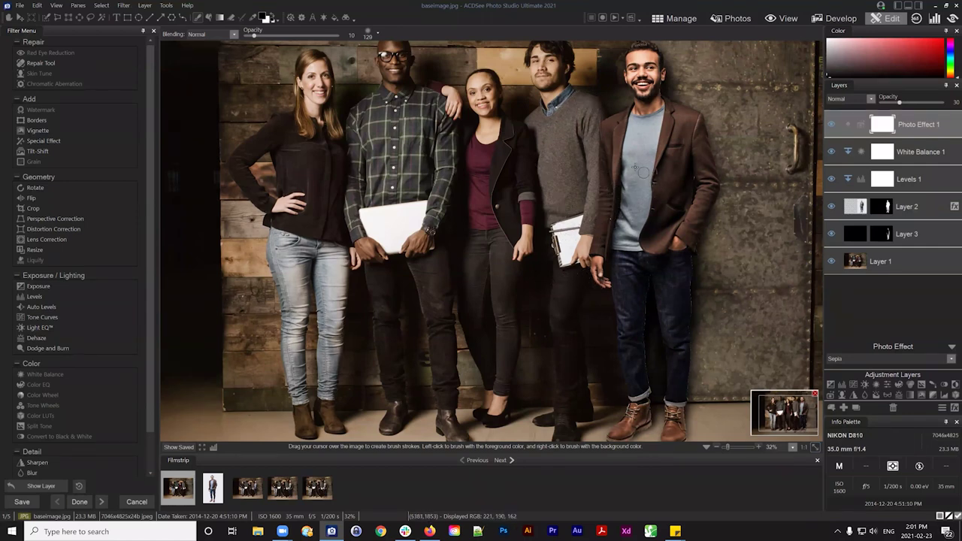
# Step: Hide Layer 2 and Layer 3, and make Layer 1 the active layer
pyautogui.moveTo(922, 204); pyautogui.dragTo(921, 202)
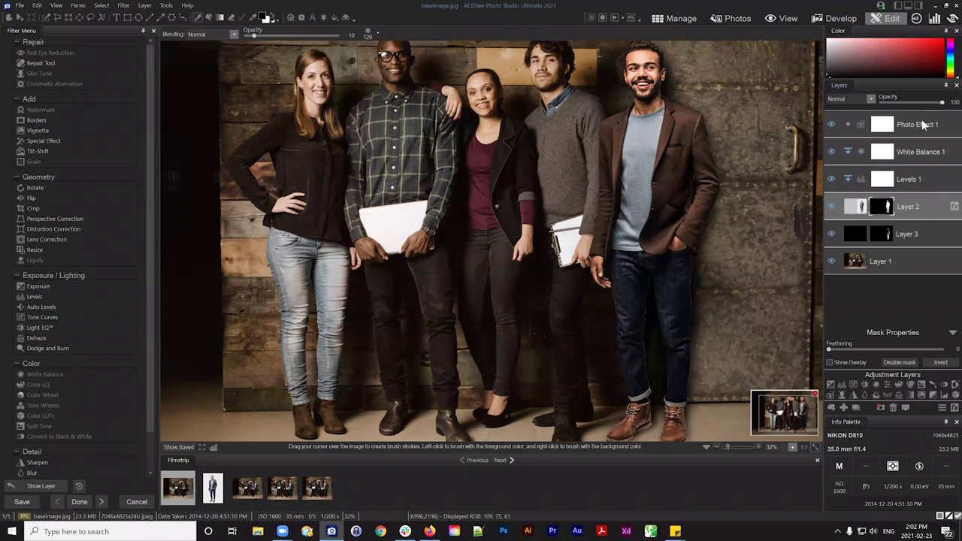
pyautogui.click(829, 206)
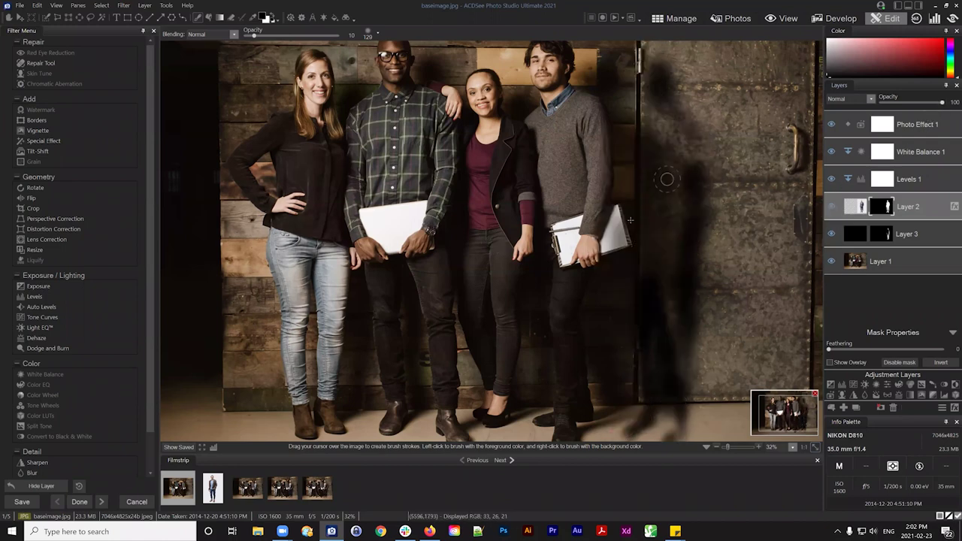
pyautogui.click(830, 234)
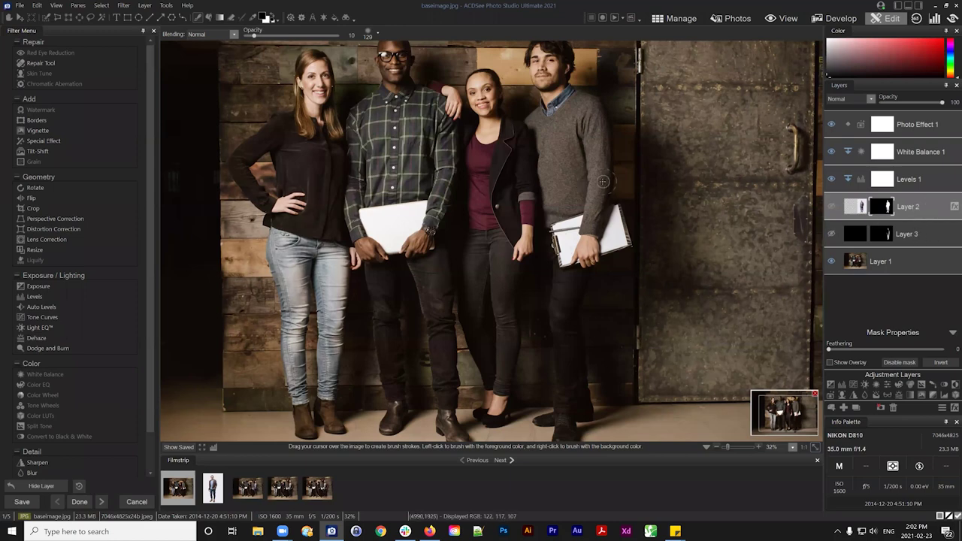
pyautogui.scroll(2, 602, 181)
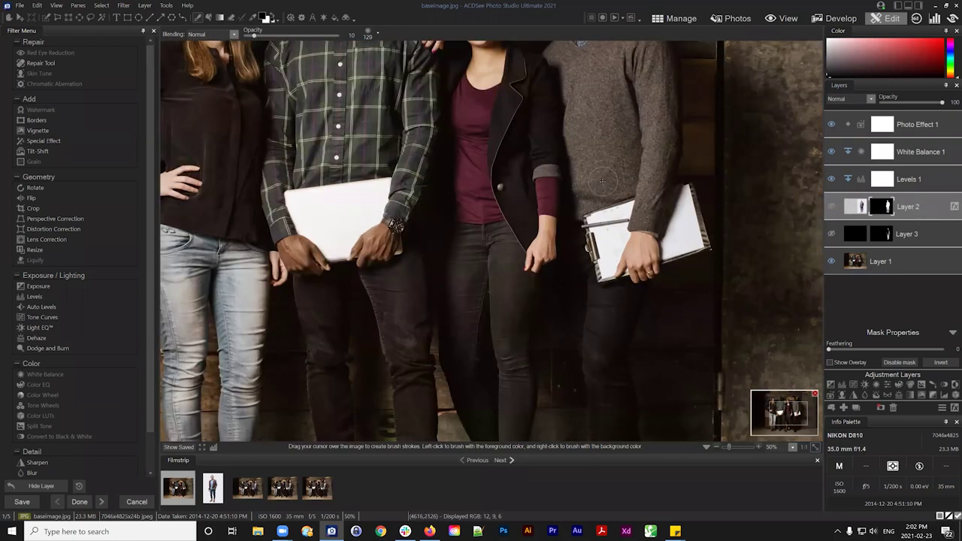
pyautogui.scroll(1, 603, 181)
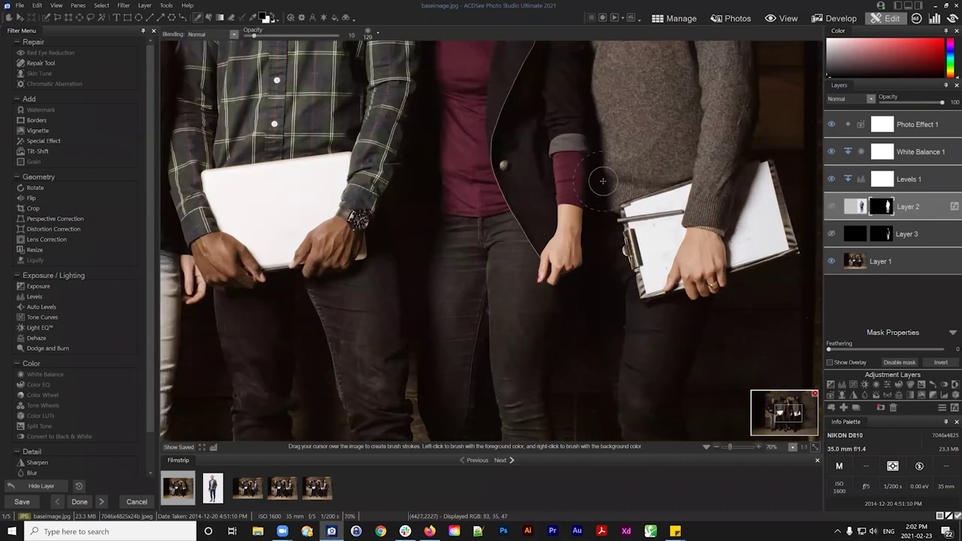
pyautogui.click(892, 264)
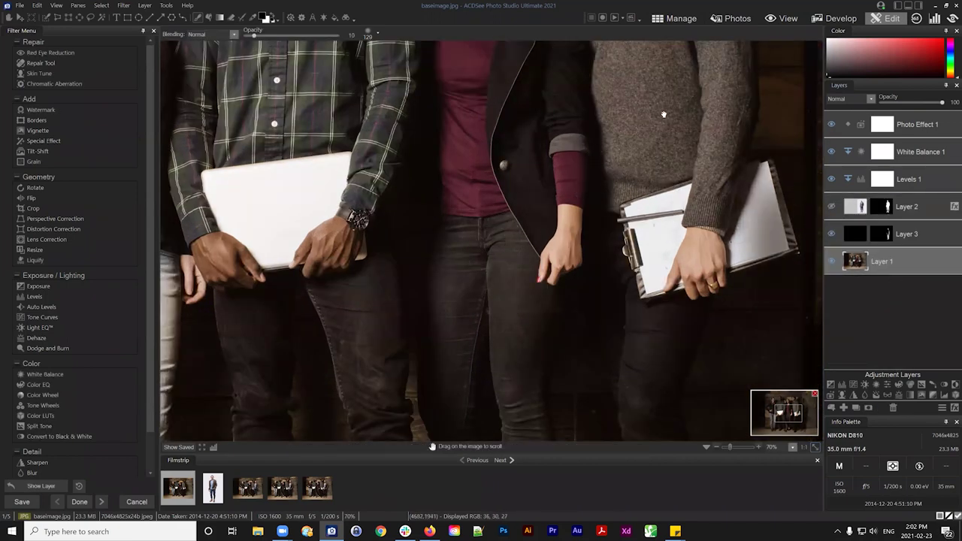
pyautogui.moveTo(664, 114); pyautogui.dragTo(564, 221)
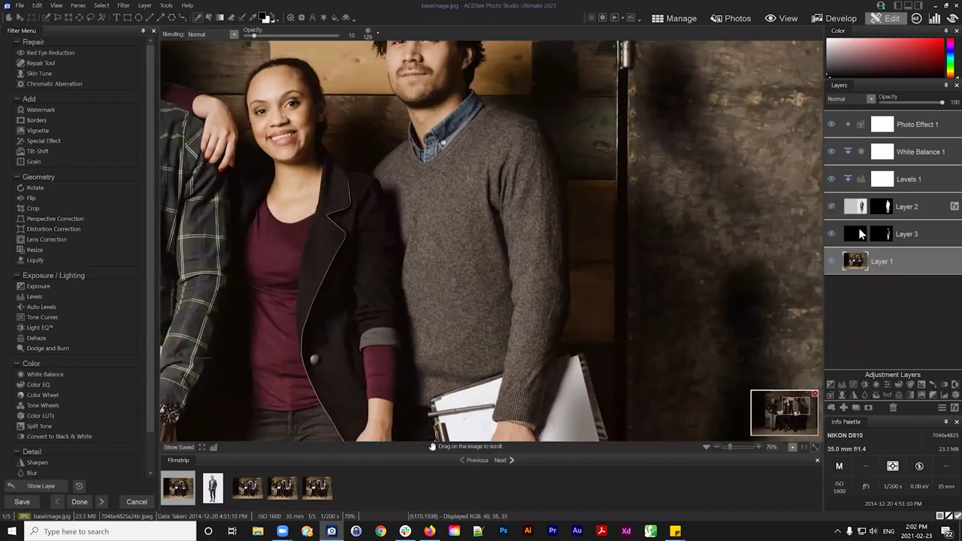
pyautogui.click(831, 234)
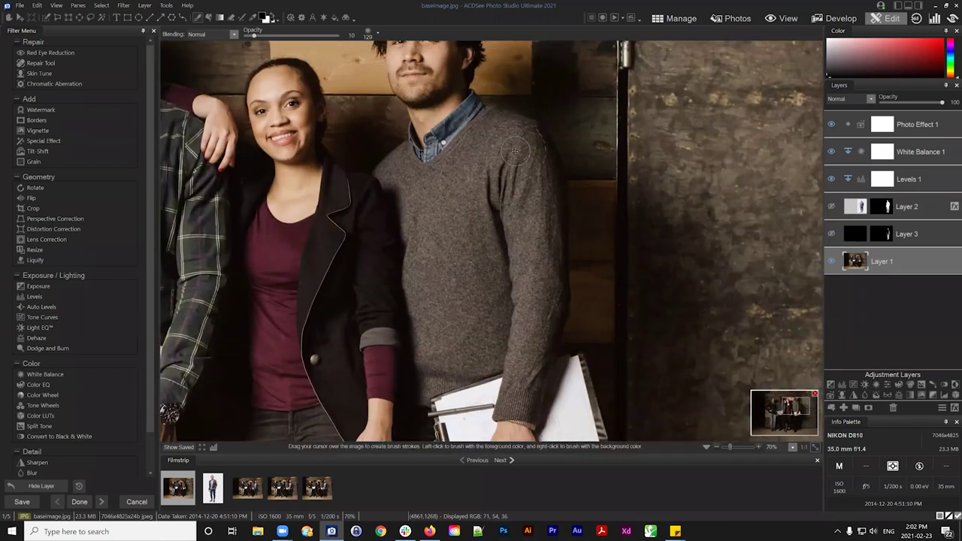
pyautogui.scroll(1, 526, 147)
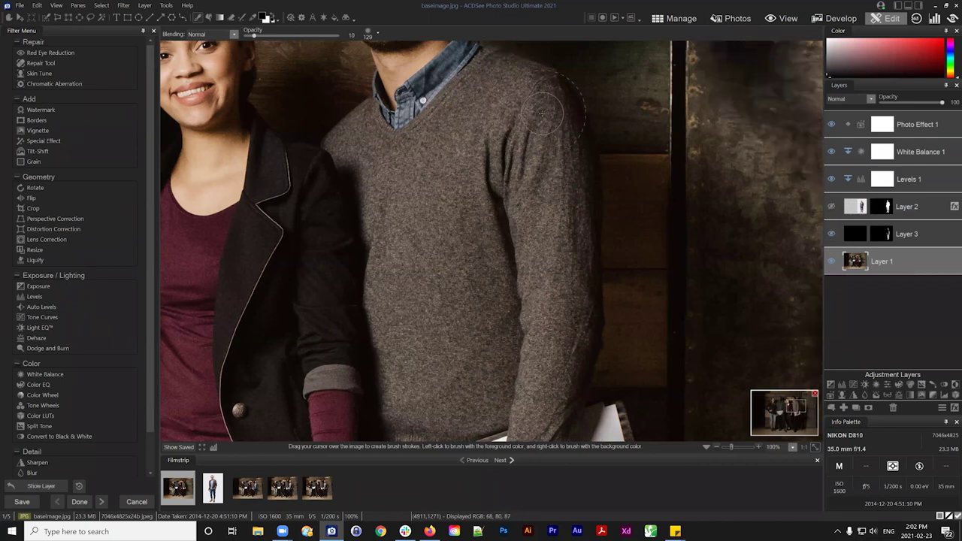
pyautogui.click(901, 251)
pyautogui.moveTo(584, 161)
pyautogui.mouseDown()
pyautogui.moveTo(554, 226)
pyautogui.moveTo(576, 248)
pyautogui.mouseUp()
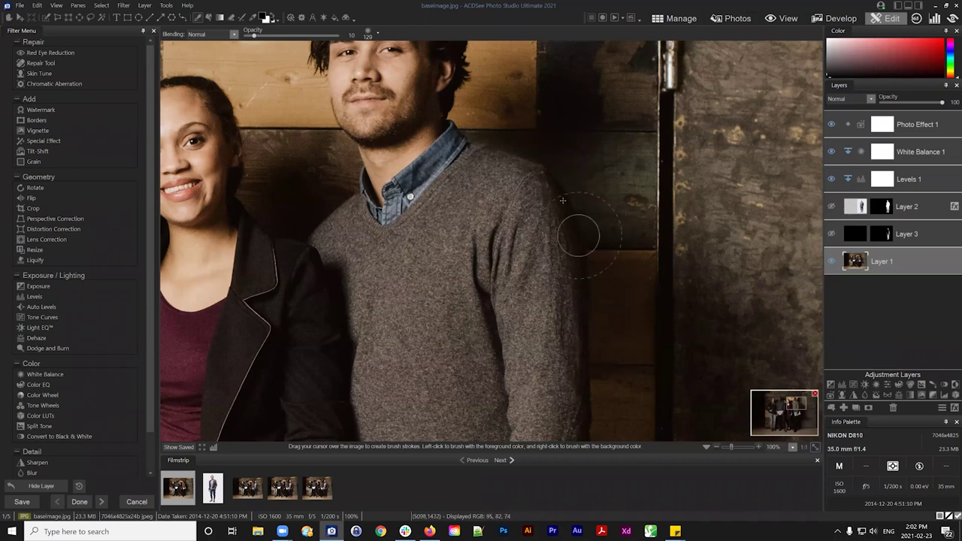
# Step: Make a polygonal lasso selection on Layer 1 around the shoulder and upper sleeve of the man in the grey sweater
pyautogui.click(58, 18)
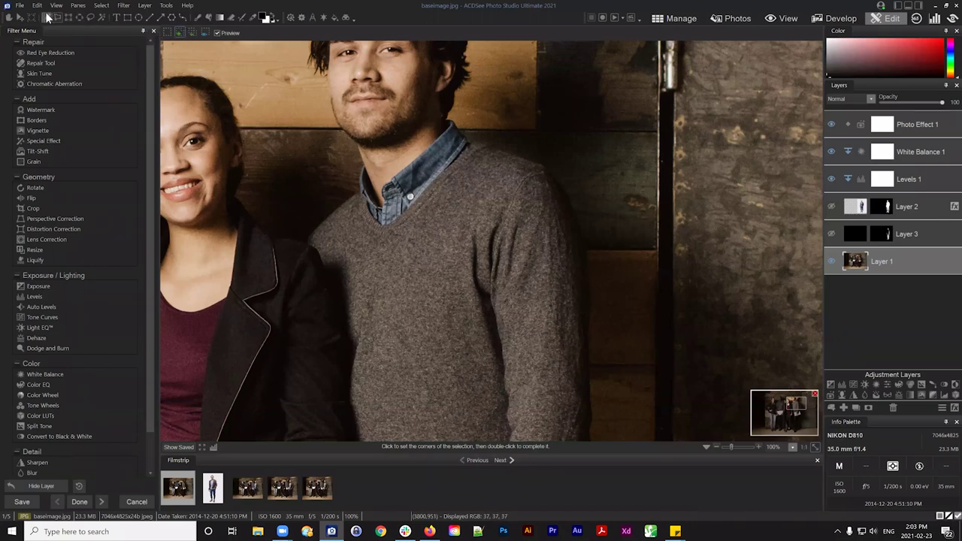
pyautogui.moveTo(644, 257); pyautogui.dragTo(591, 195)
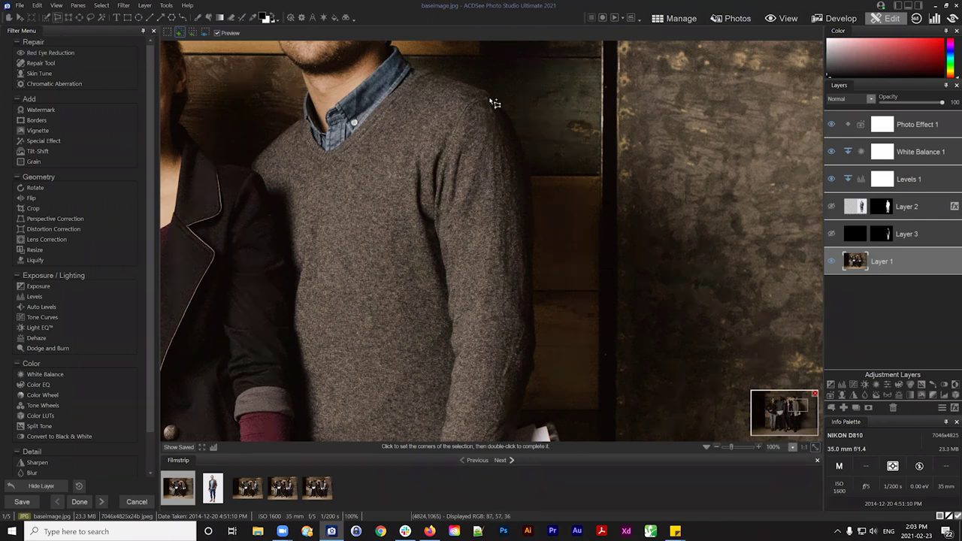
pyautogui.scroll(2, 494, 103)
pyautogui.moveTo(517, 376); pyautogui.dragTo(526, 401)
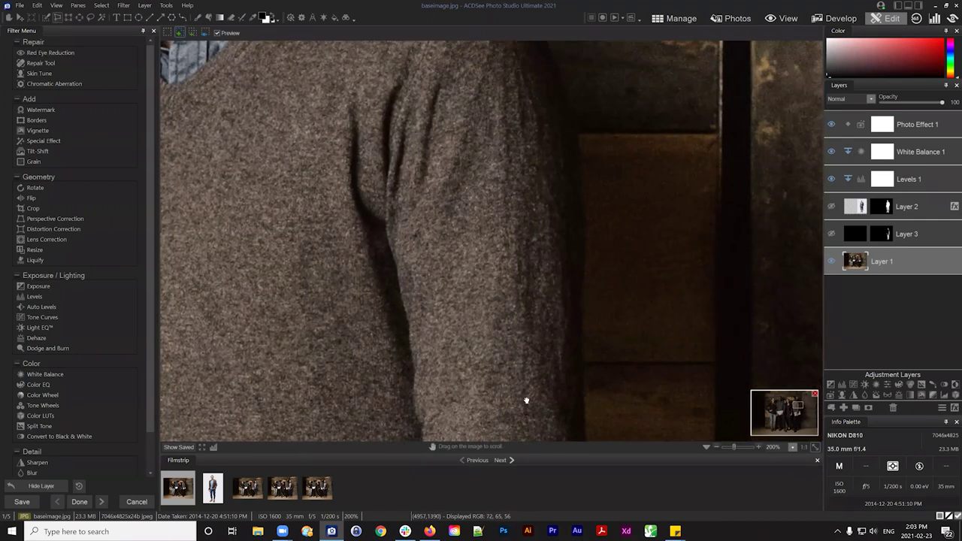
pyautogui.moveTo(474, 316); pyautogui.dragTo(468, 140)
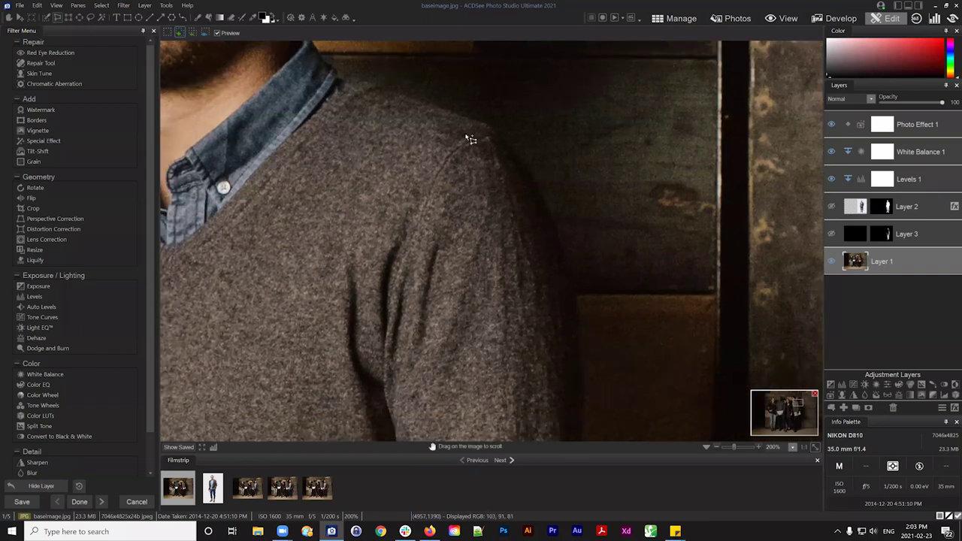
pyautogui.click(392, 92)
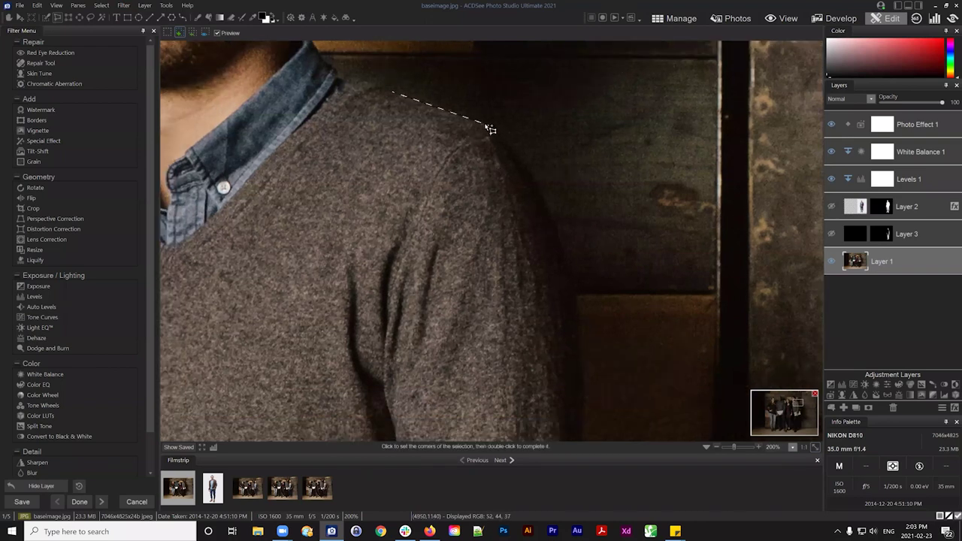
pyautogui.click(489, 125)
pyautogui.doubleClick(516, 154)
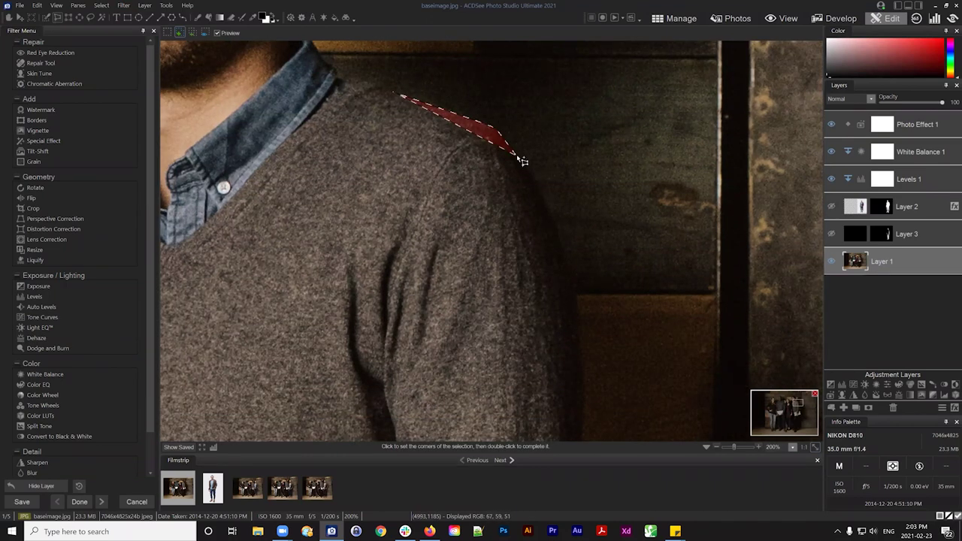
pyautogui.click(566, 263)
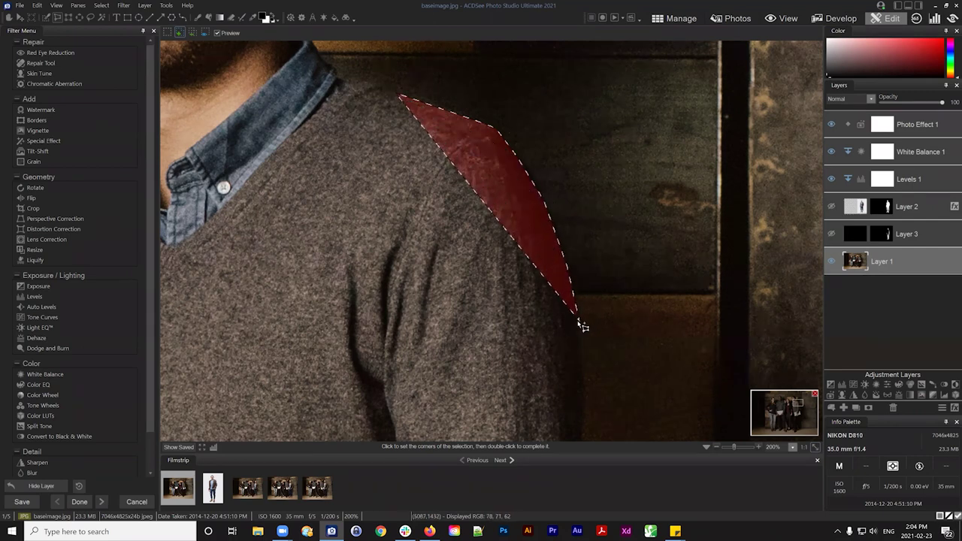
pyautogui.click(578, 319)
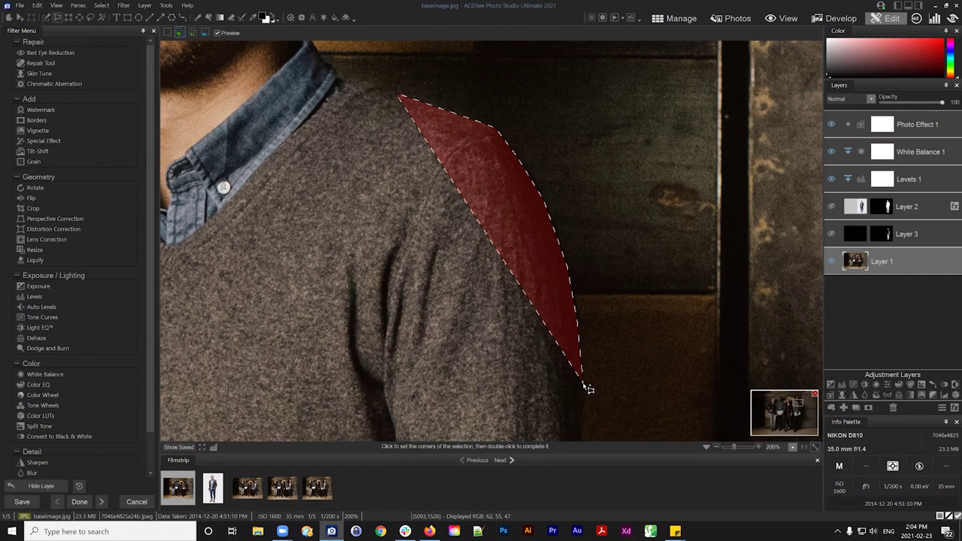
pyautogui.click(583, 427)
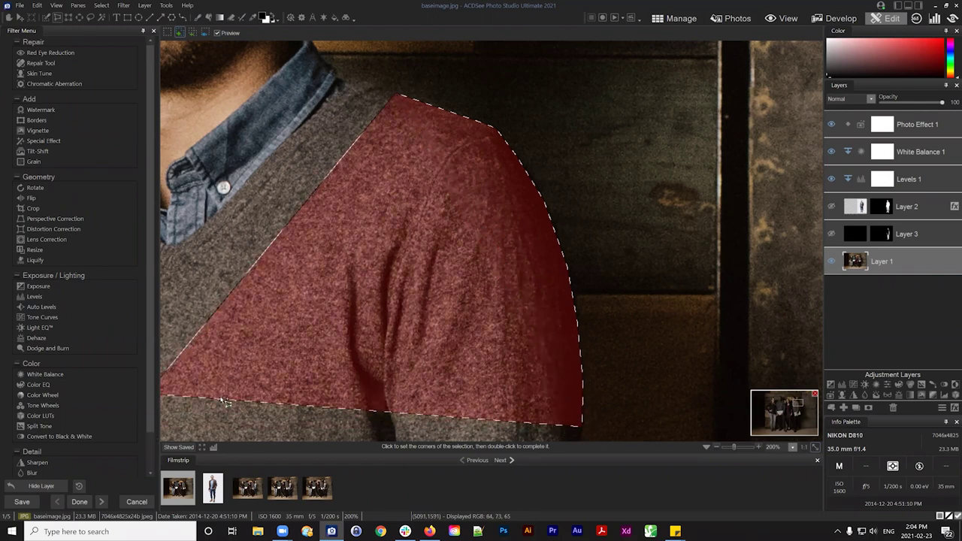
pyautogui.doubleClick(259, 411)
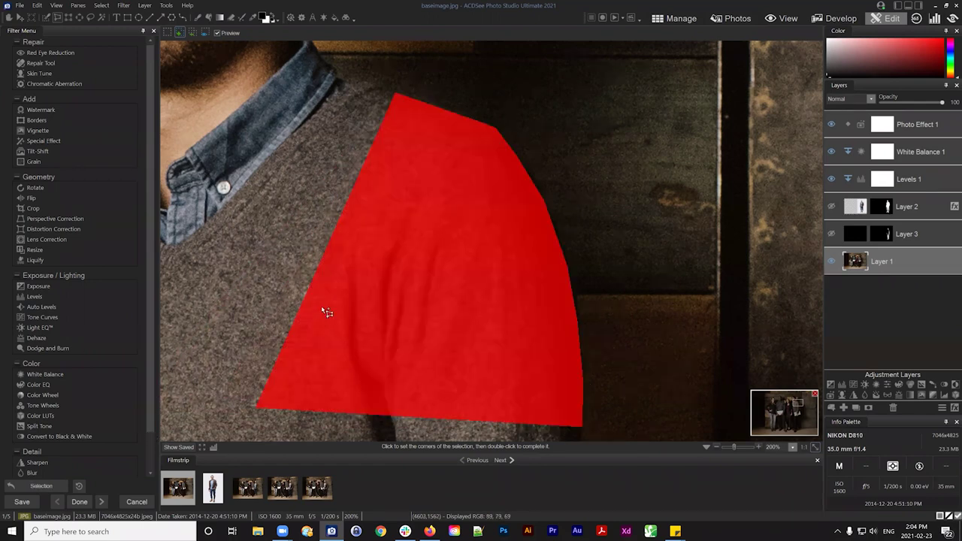
# Step: Extend the polygonal lasso selection down the grey-sweatered man's sleeve to about the elbow, including part of his torso
pyautogui.moveTo(485, 166); pyautogui.dragTo(546, 72)
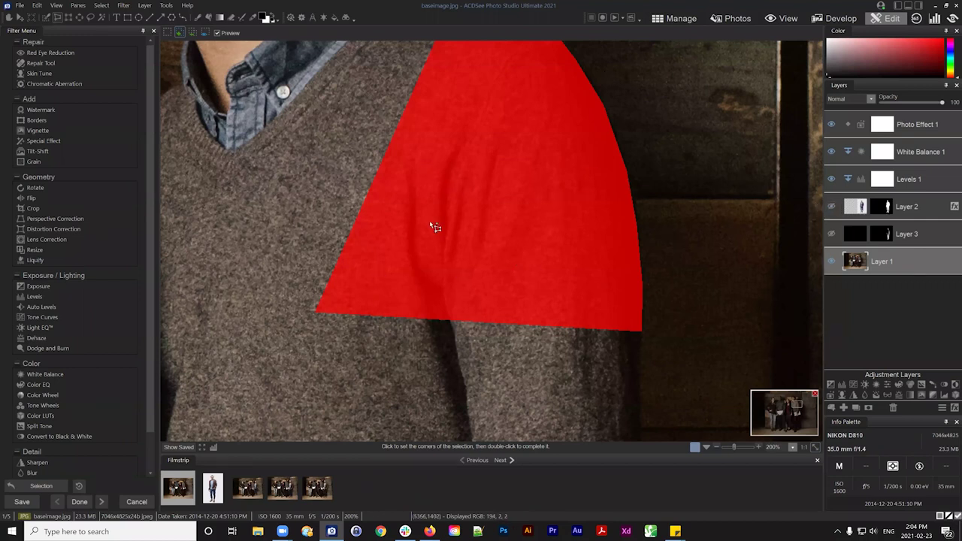
pyautogui.moveTo(557, 262); pyautogui.dragTo(500, 71)
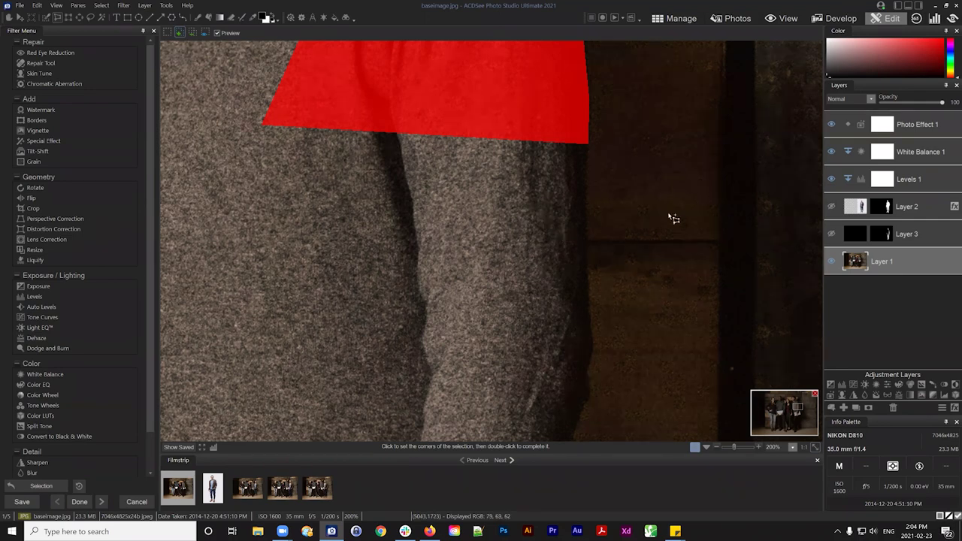
pyautogui.moveTo(664, 269); pyautogui.dragTo(591, 188)
pyautogui.moveTo(618, 225); pyautogui.dragTo(618, 257)
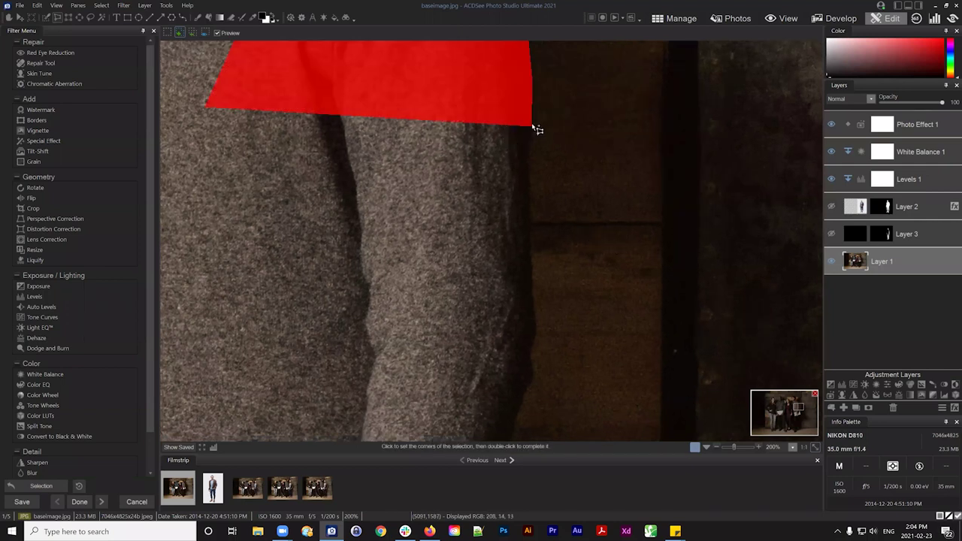
pyautogui.click(532, 127)
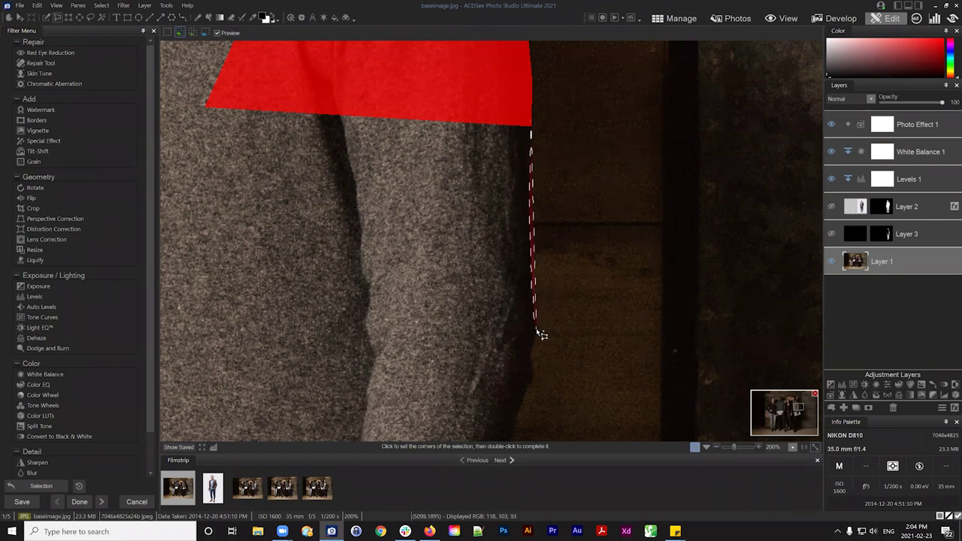
pyautogui.click(533, 351)
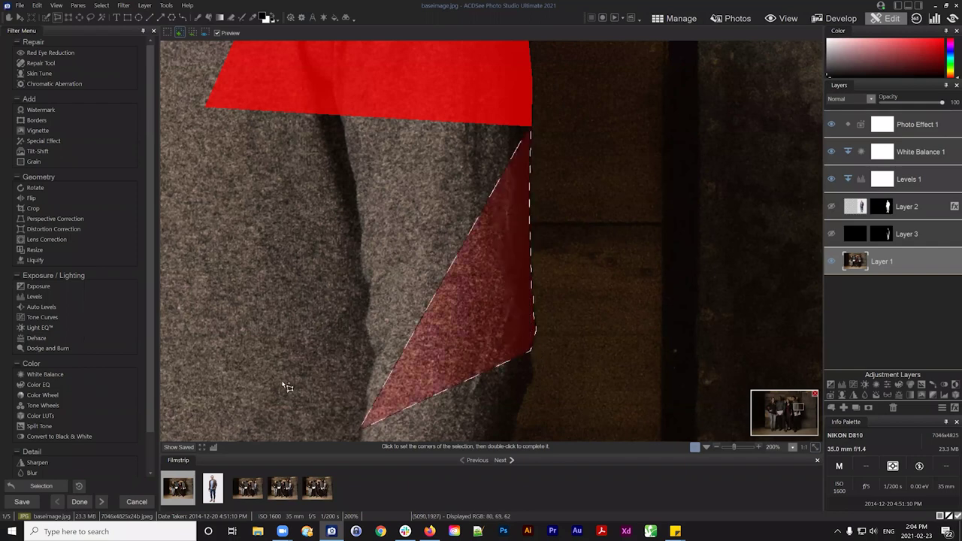
pyautogui.click(212, 369)
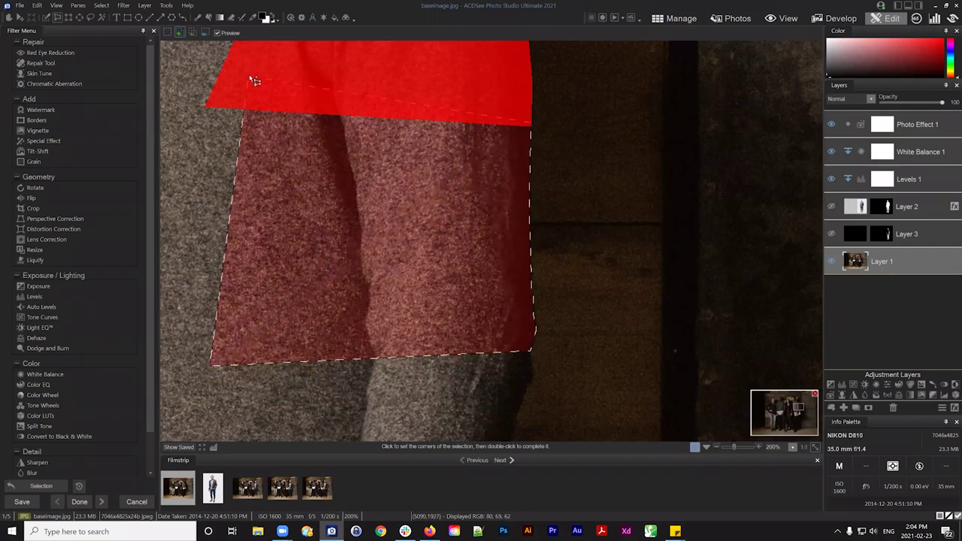
pyautogui.doubleClick(256, 81)
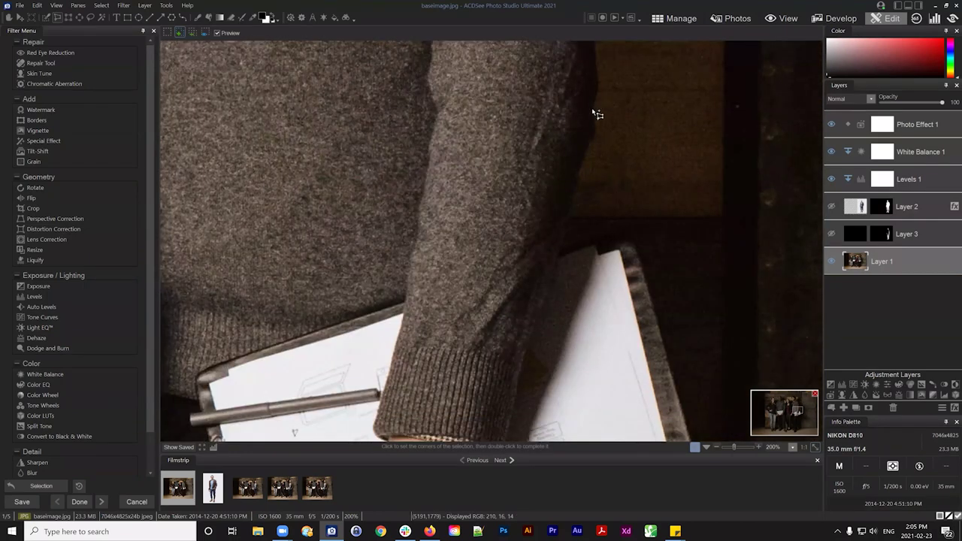
# Step: Add the forearm of the sweater and the upper part of the clipboard with the cuff to the selection
pyautogui.click(596, 107)
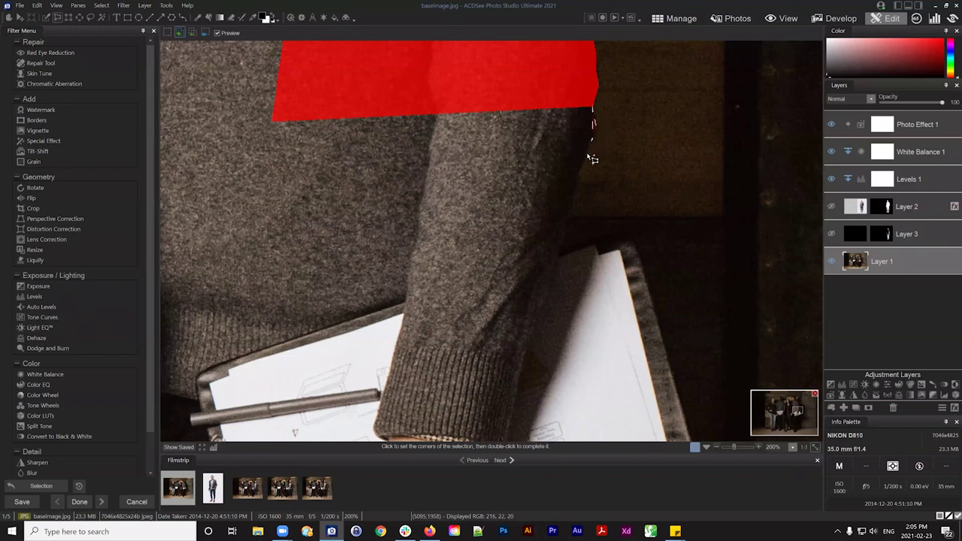
pyautogui.click(556, 265)
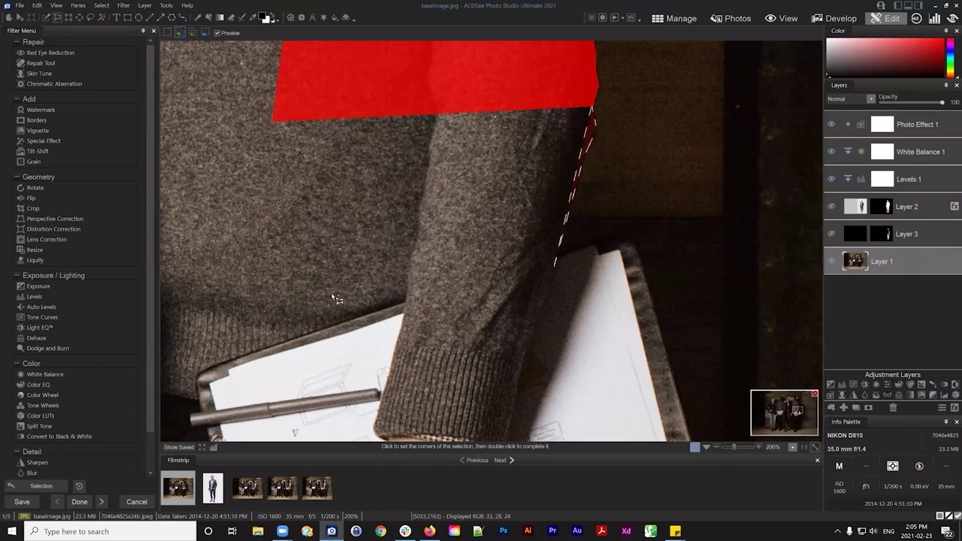
pyautogui.click(634, 233)
pyautogui.doubleClick(644, 278)
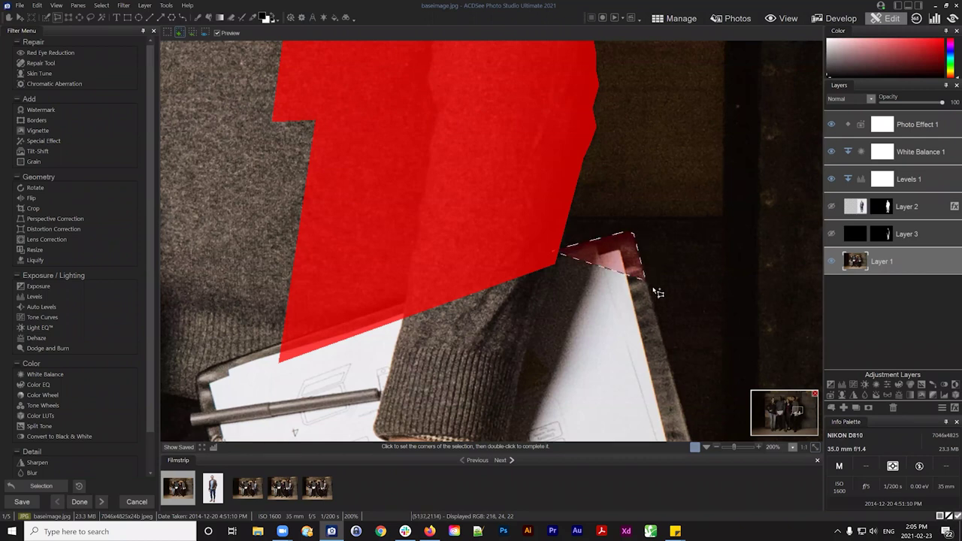
pyautogui.click(685, 418)
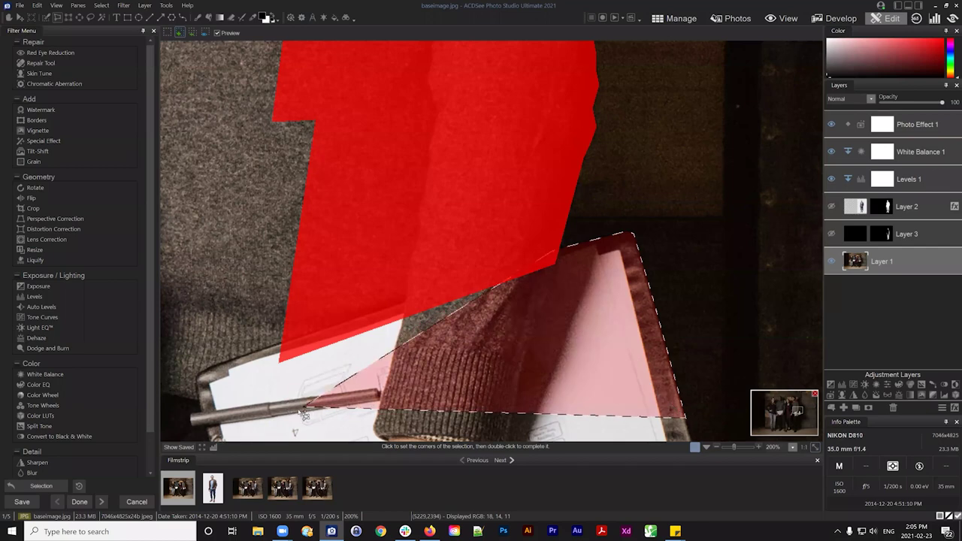
pyautogui.click(305, 414)
pyautogui.doubleClick(331, 283)
# Step: Add the rest of the clipboard's outer side, the wrist and most of the hand to the selection
pyautogui.moveTo(608, 333); pyautogui.dragTo(589, 137)
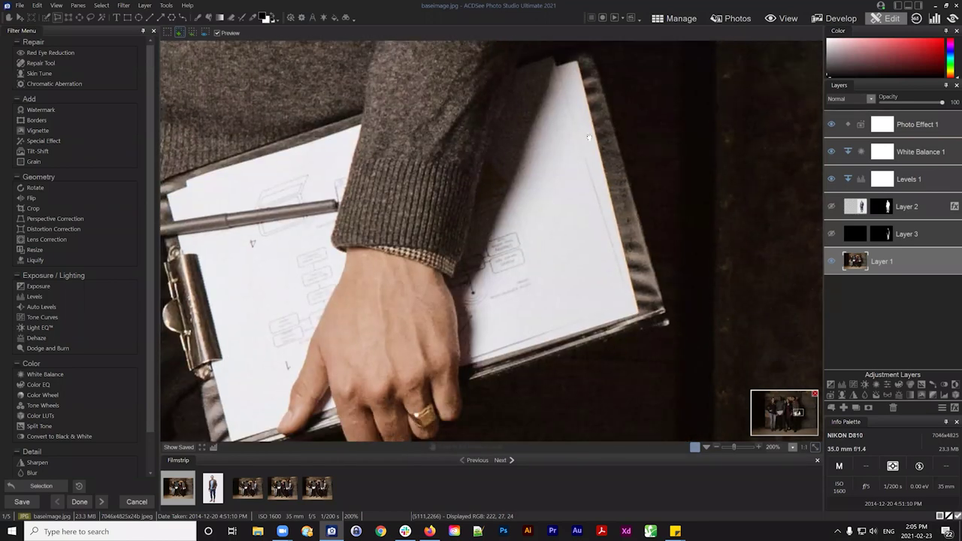
pyautogui.click(593, 140)
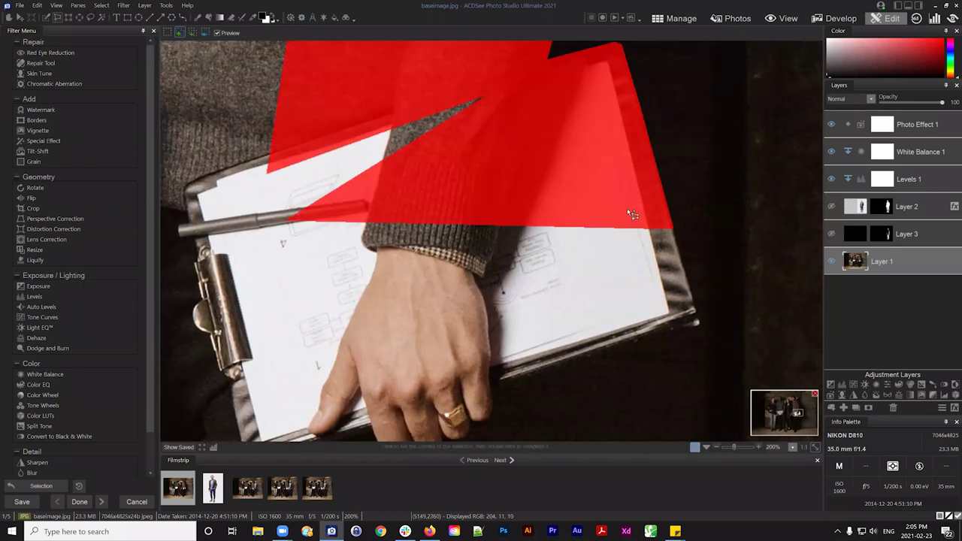
pyautogui.click(676, 231)
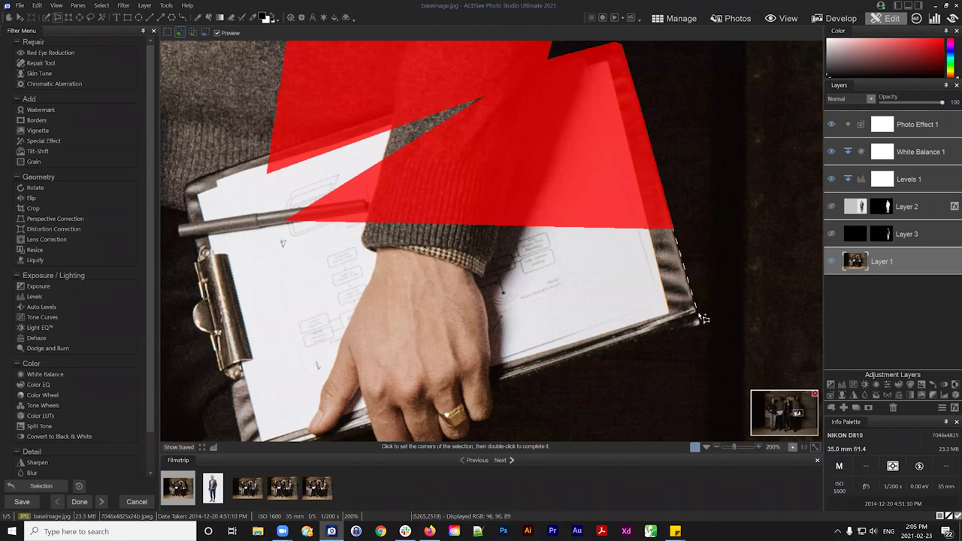
pyautogui.click(697, 324)
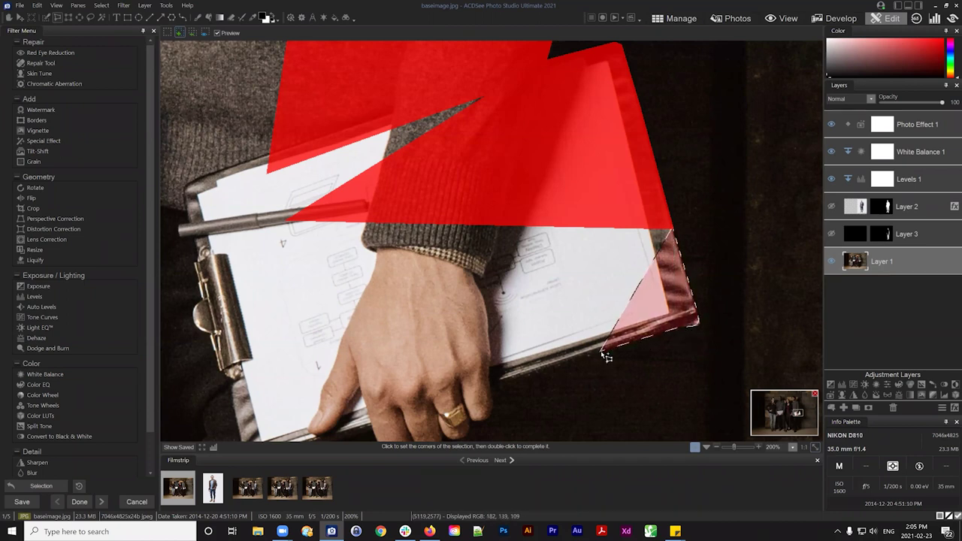
pyautogui.click(495, 389)
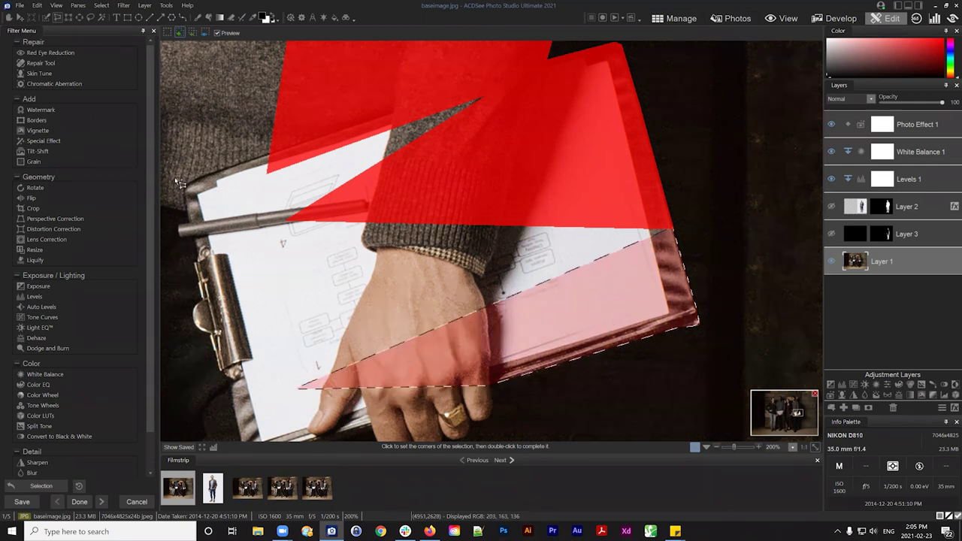
pyautogui.click(293, 388)
pyautogui.click(186, 97)
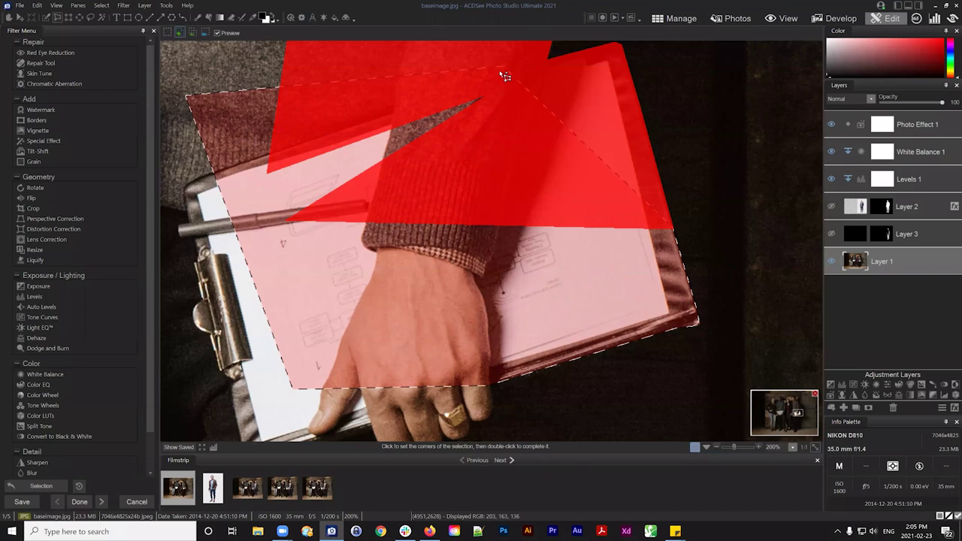
pyautogui.doubleClick(489, 90)
# Step: Add the outer fingertips and a wedge of the dark trouser leg below the hand to the selection
pyautogui.moveTo(411, 298); pyautogui.dragTo(484, 62)
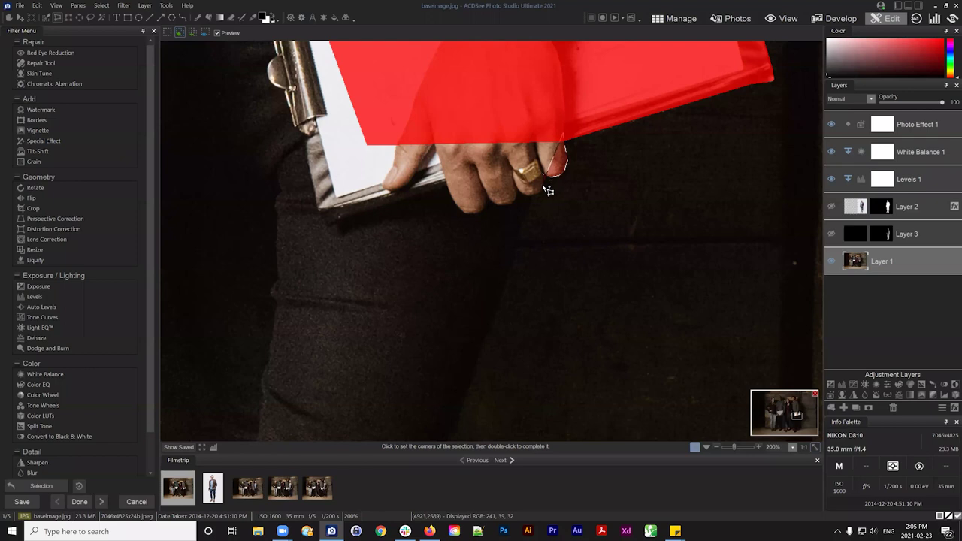
pyautogui.click(526, 219)
pyautogui.click(512, 251)
pyautogui.click(497, 308)
pyautogui.click(492, 319)
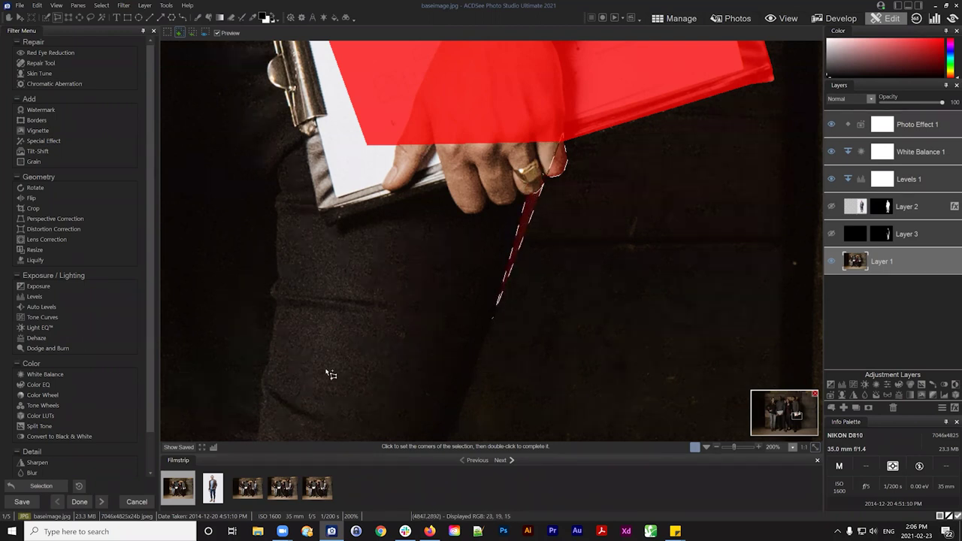
pyautogui.doubleClick(328, 367)
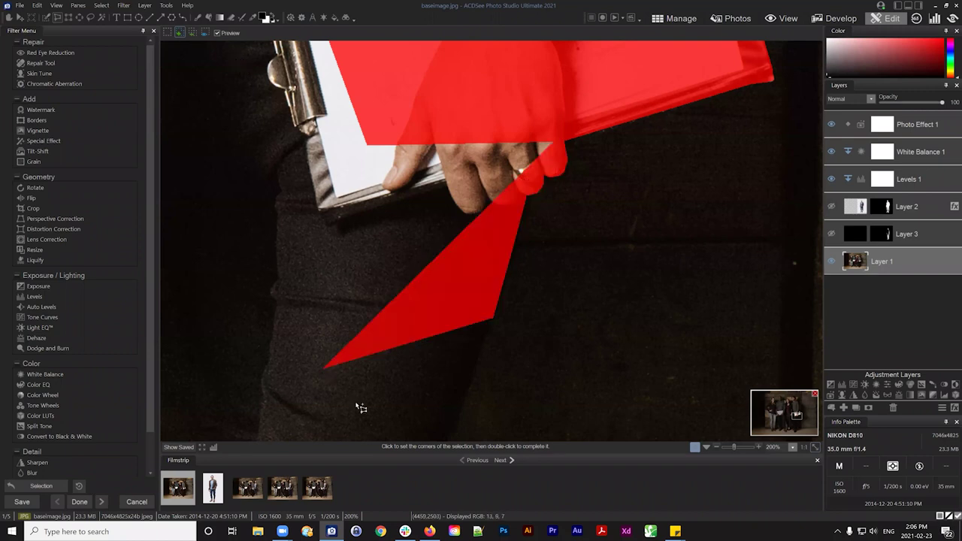
# Step: Add the remaining fingers, the clipboard's lower corner and the upper thigh beside them to the selection
pyautogui.click(326, 368)
pyautogui.click(278, 75)
pyautogui.click(556, 99)
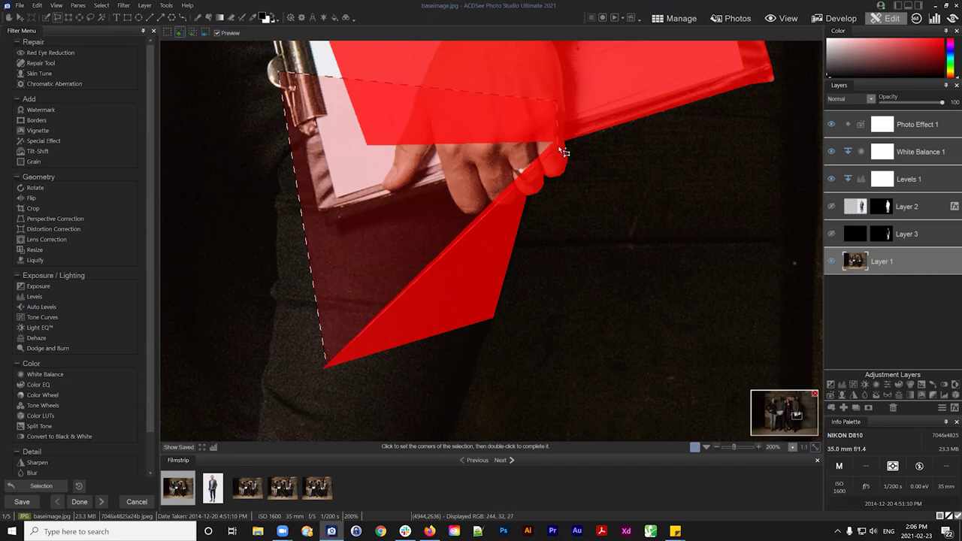
pyautogui.doubleClick(562, 152)
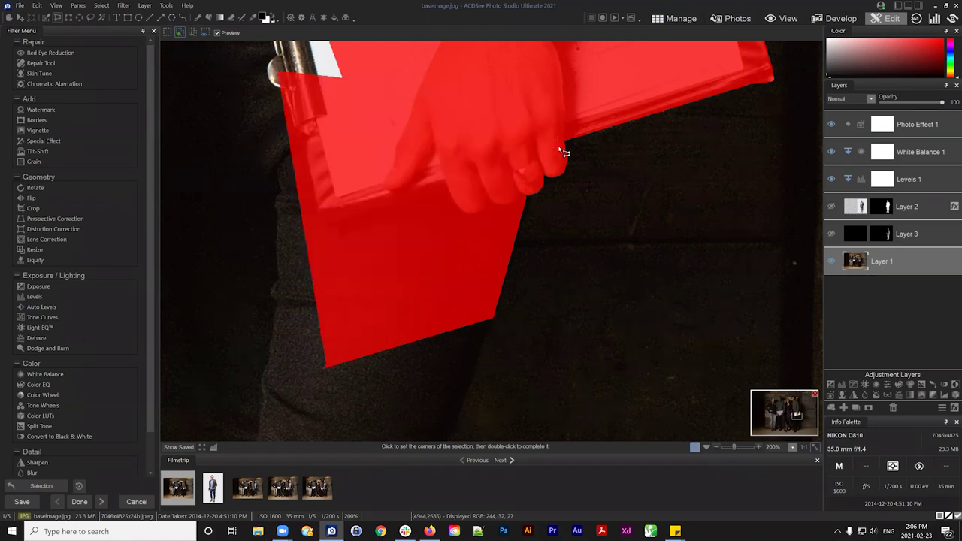
# Step: Fit the whole image in view and duplicate Layer 1
pyautogui.click(816, 446)
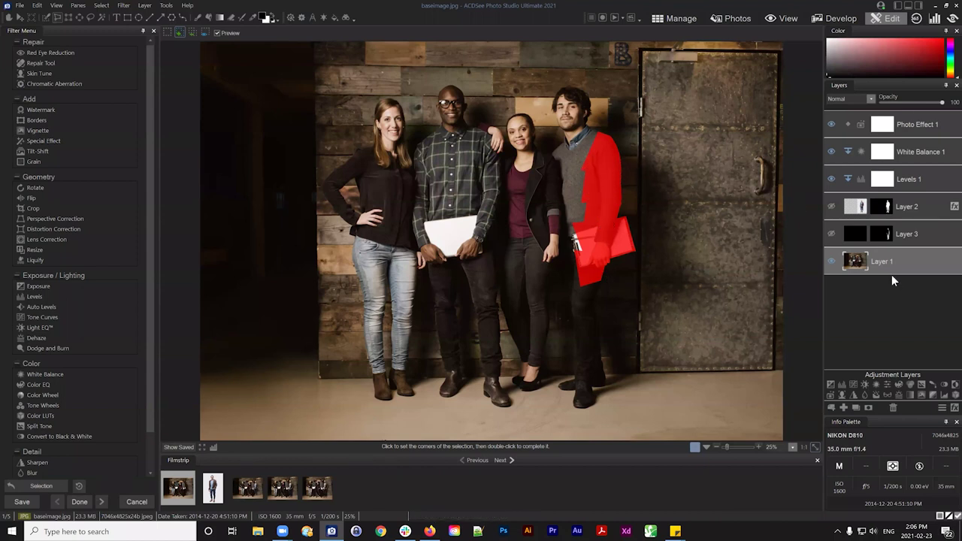
pyautogui.moveTo(893, 259); pyautogui.dragTo(888, 266)
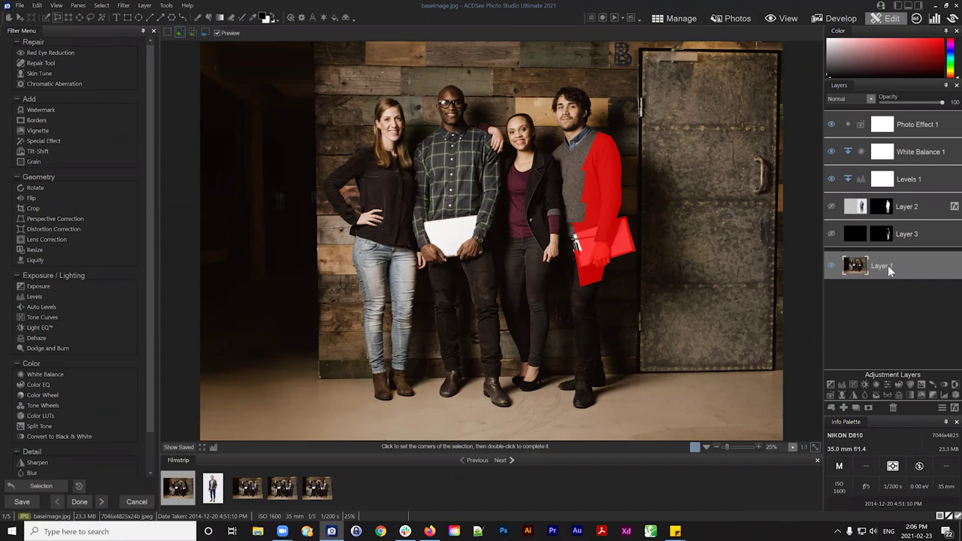
pyautogui.click(857, 408)
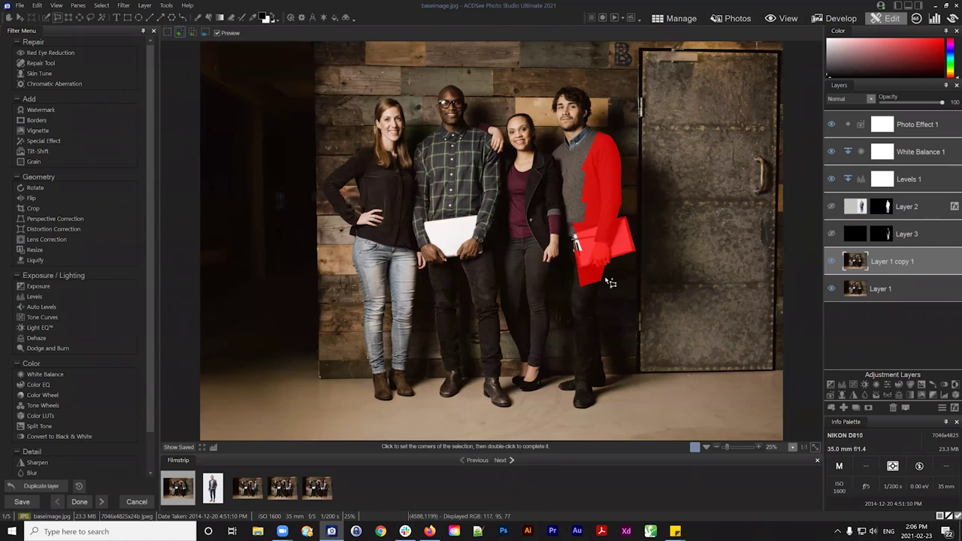
# Step: Add a layer mask to Layer 1 copy 1 from the arm and clipboard selection, and clear the selection
pyautogui.click(896, 262)
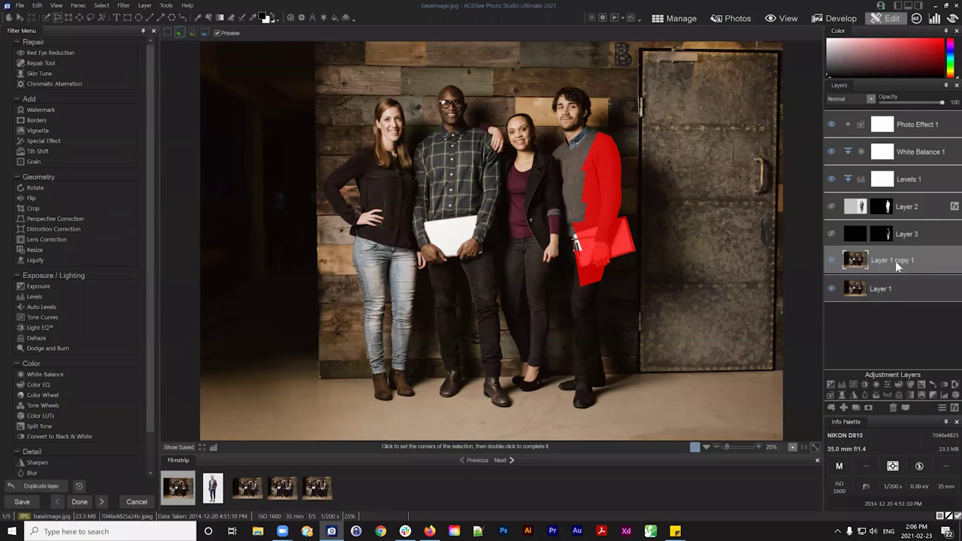
pyautogui.click(868, 407)
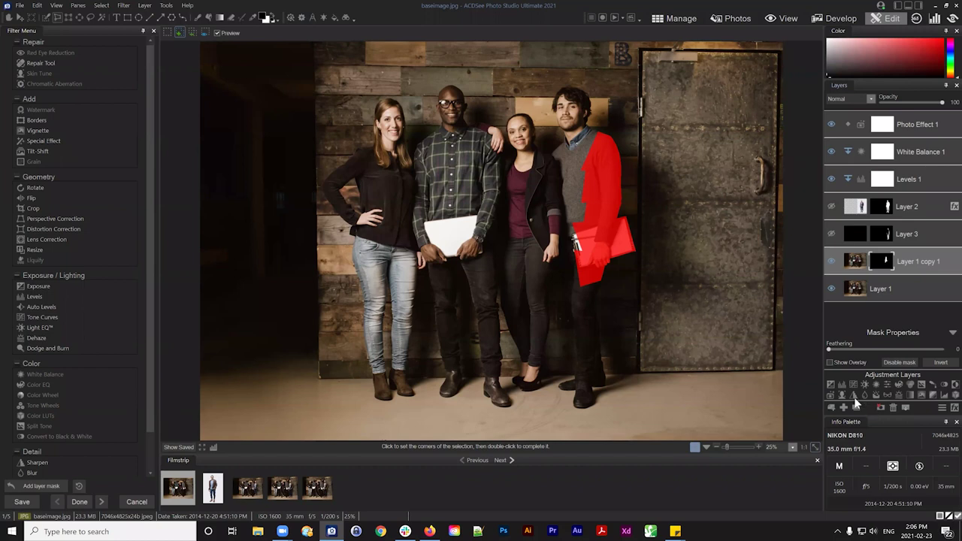
pyautogui.click(101, 6)
pyautogui.press('Return')
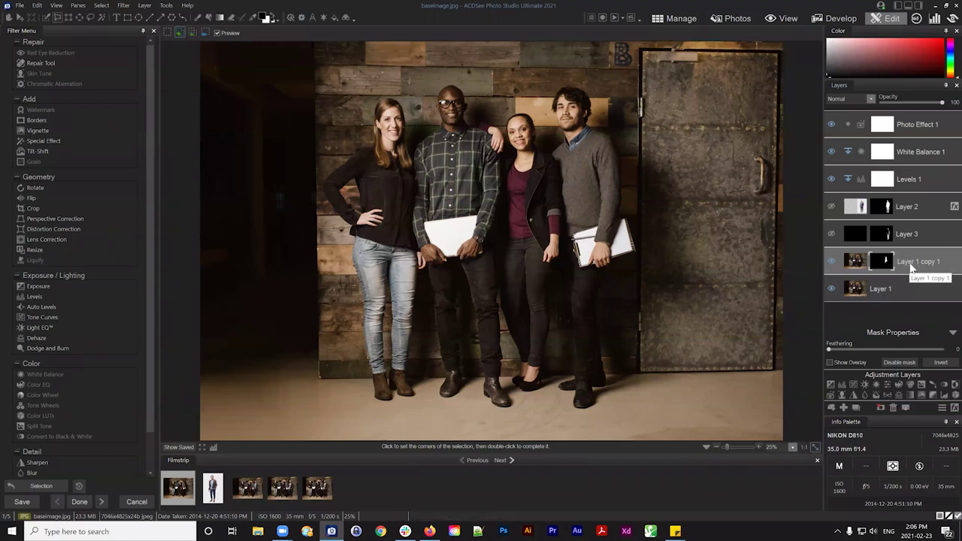
# Step: Show Layer 3 and Layer 2, and move Layer 1 copy 1 above White Balance 1, directly below Photo Effect 1
pyautogui.click(832, 234)
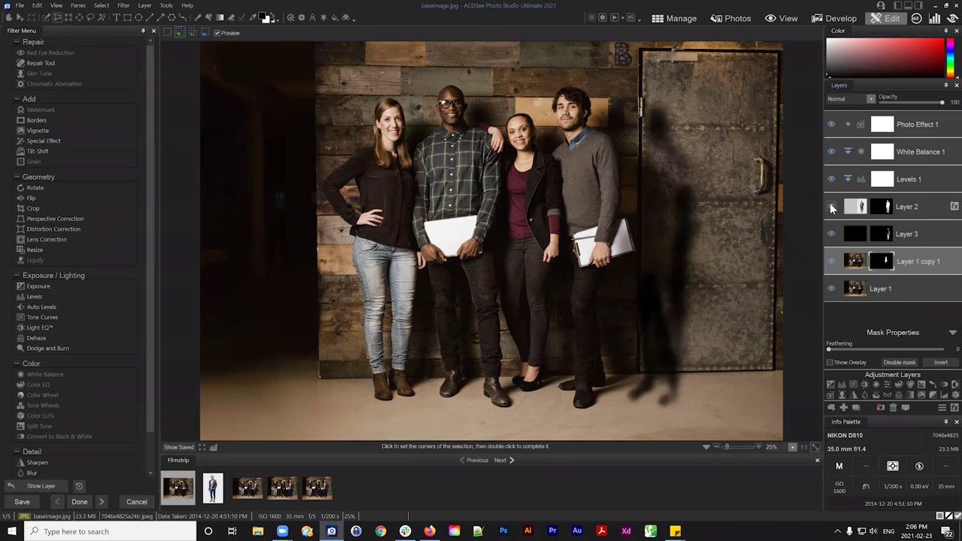
pyautogui.click(831, 206)
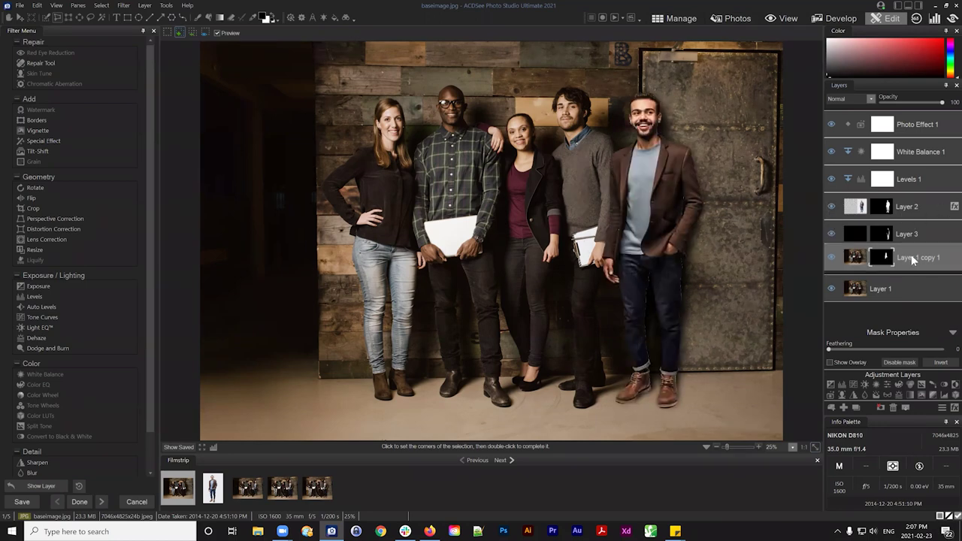
pyautogui.moveTo(910, 254); pyautogui.dragTo(912, 136)
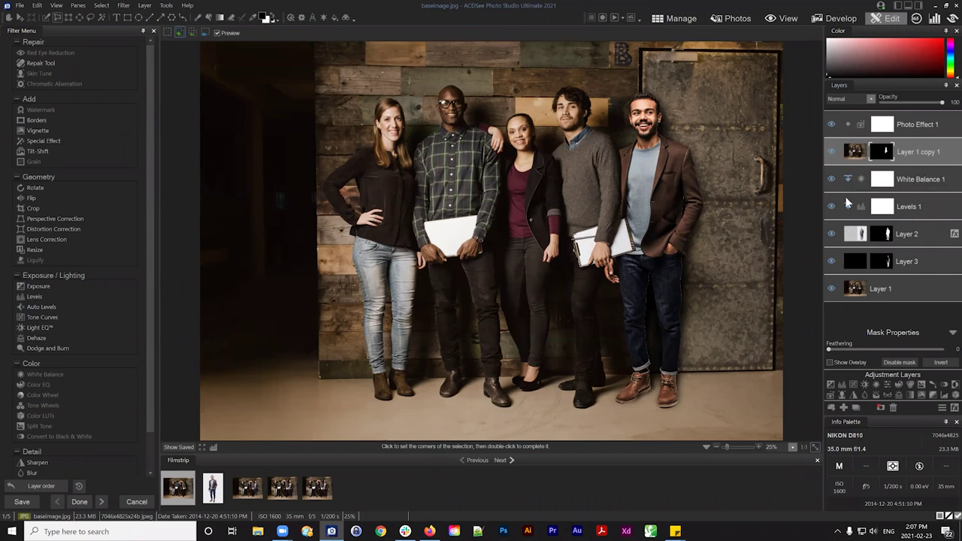
# Step: Move Layer 1 copy 1 down past White Balance 1 and Levels 1, placing it directly above Layer 2
pyautogui.click(916, 208)
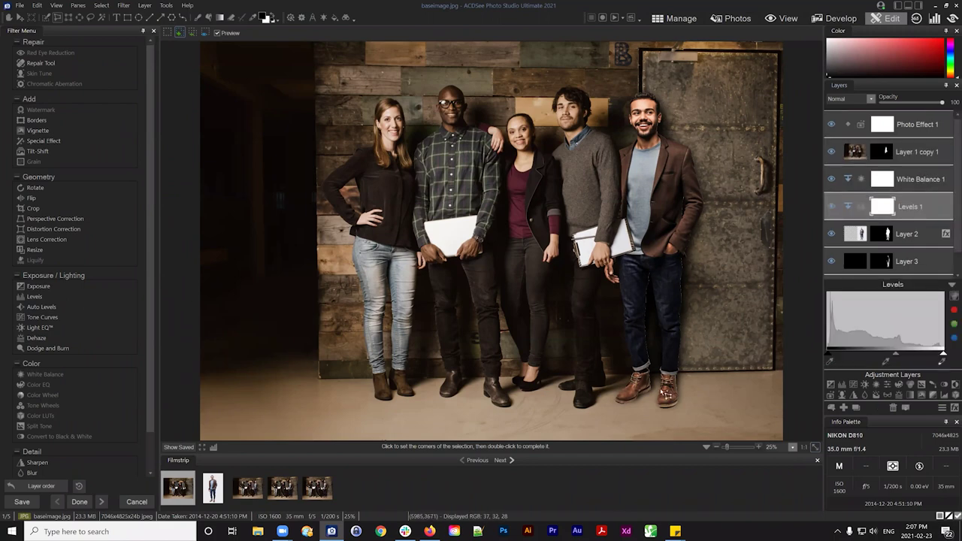
pyautogui.click(915, 153)
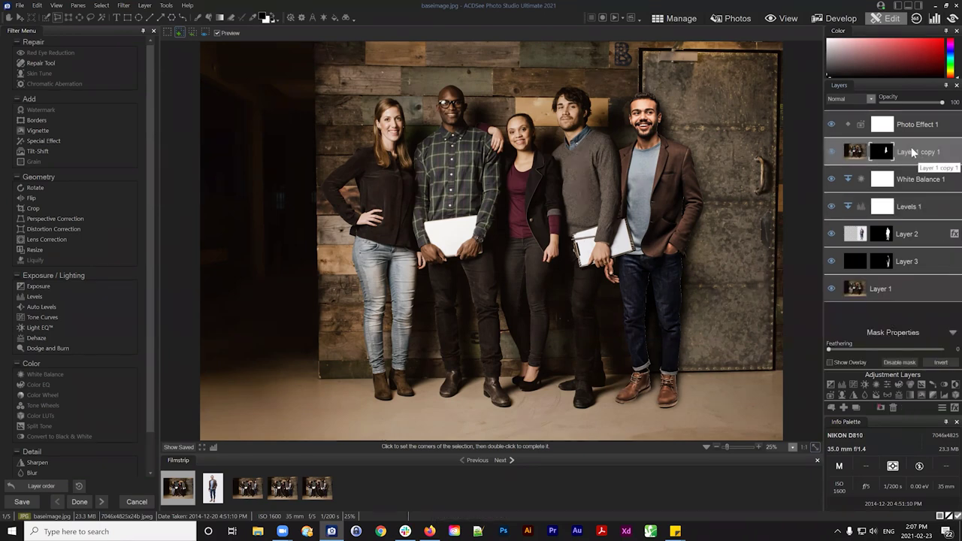
pyautogui.moveTo(912, 147); pyautogui.dragTo(917, 183)
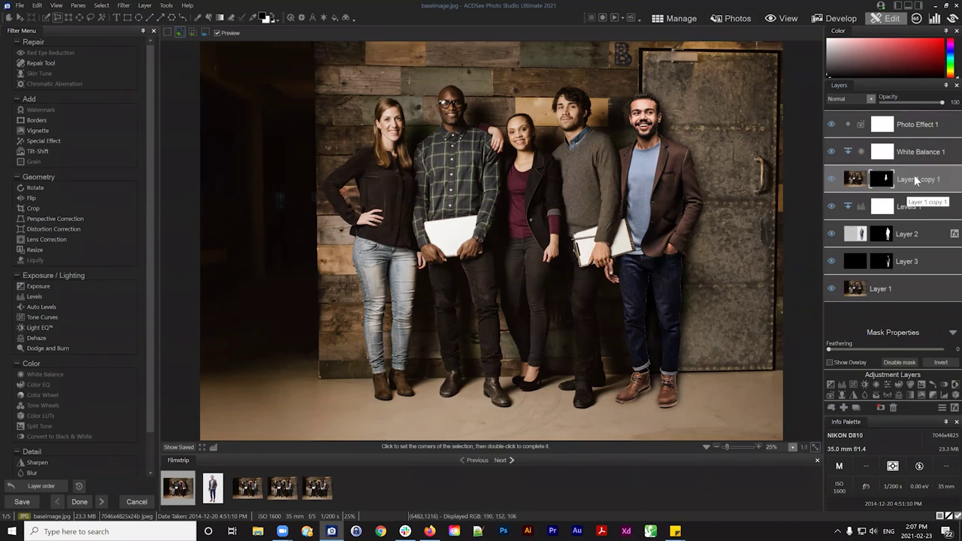
pyautogui.moveTo(914, 175); pyautogui.dragTo(912, 216)
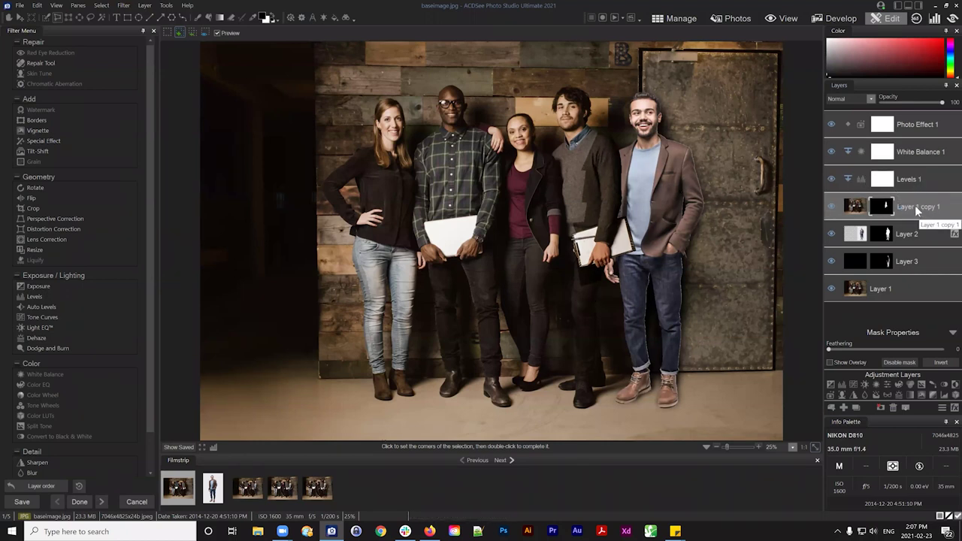
# Step: Move Layer 1 copy 1 back above White Balance 1, directly below Photo Effect 1, and select the Photo Effect 1 layer
pyautogui.moveTo(915, 205); pyautogui.dragTo(912, 135)
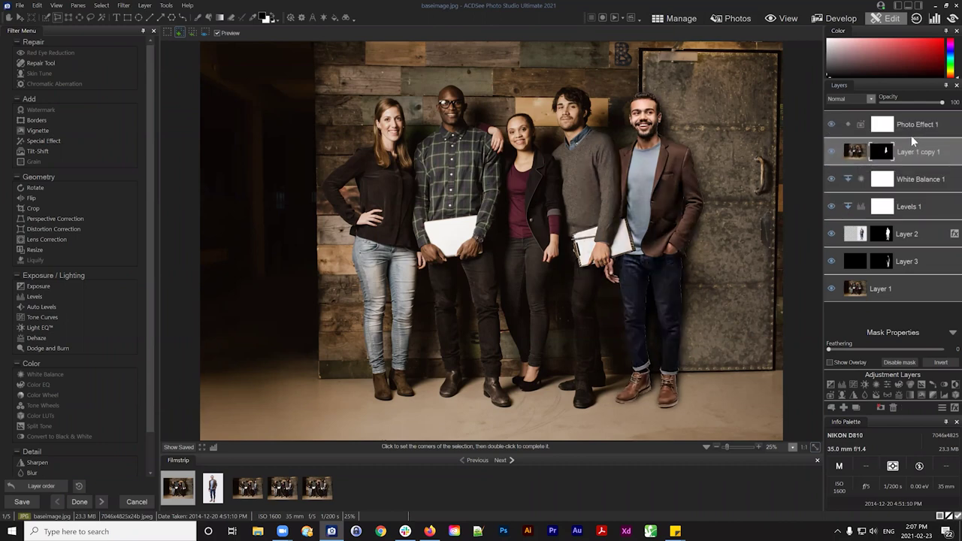
pyautogui.click(918, 126)
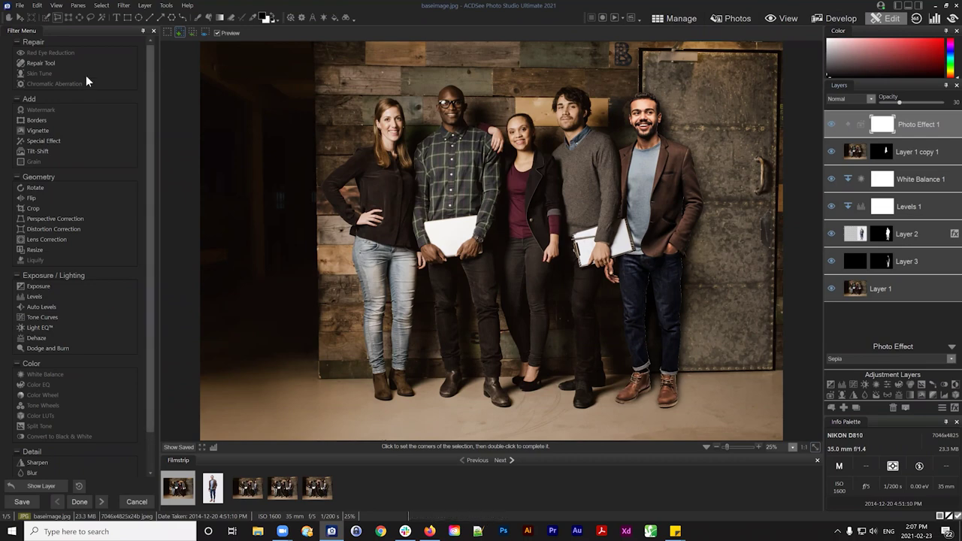
# Step: Save the layered composite as baseimage2.acdc in the Workshop Feb 23 folder, using the ACDC file format
pyautogui.click(20, 6)
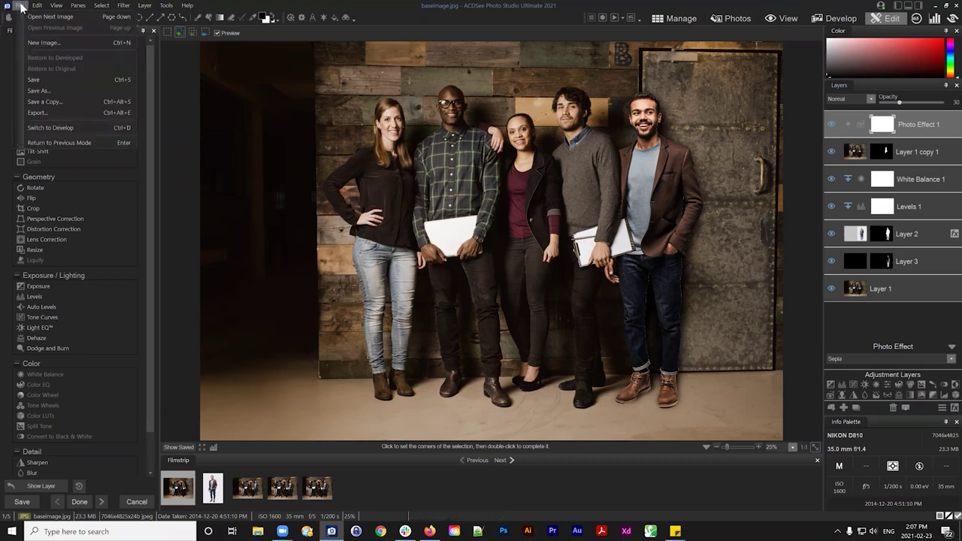
pyautogui.click(60, 90)
pyautogui.moveTo(308, 344); pyautogui.dragTo(254, 347)
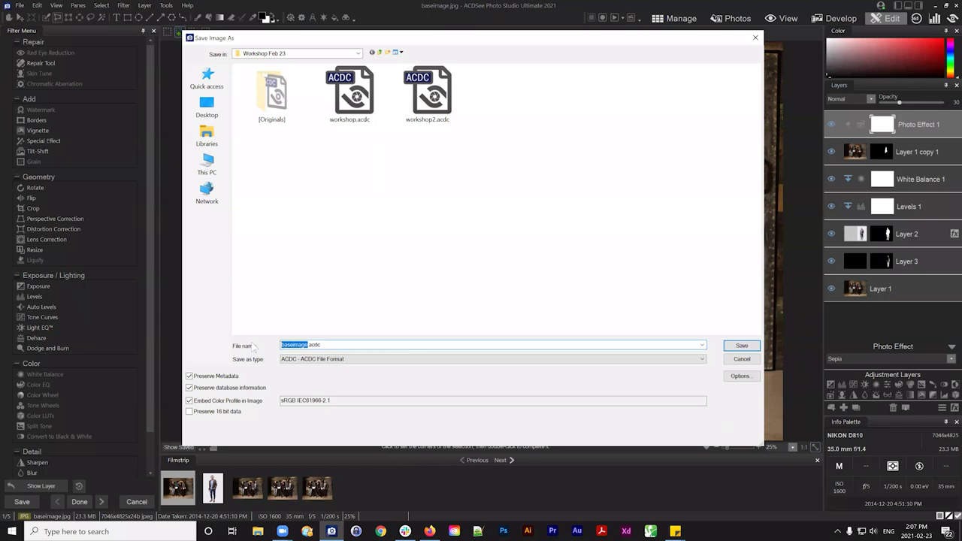
pyautogui.press('Right')
pyautogui.write('2')
pyautogui.click(742, 346)
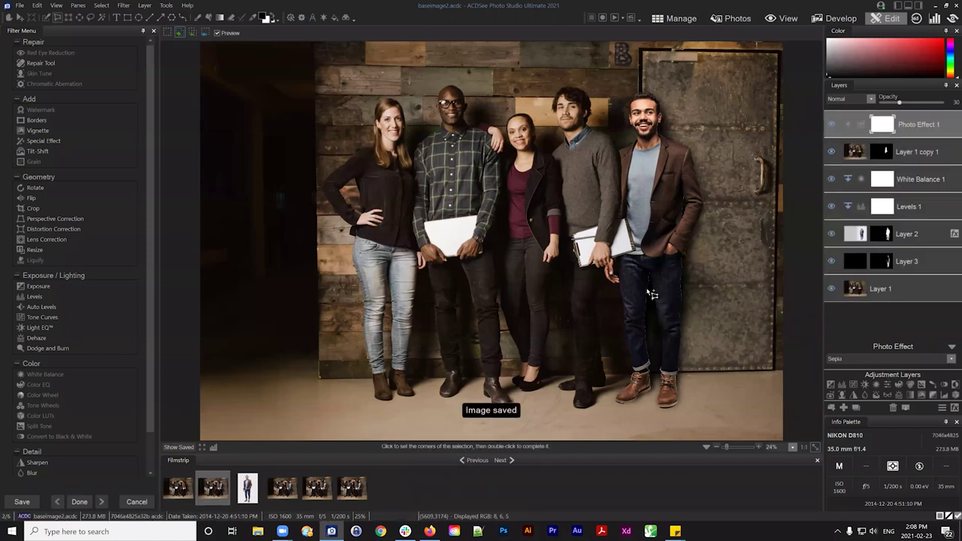
pyautogui.click(20, 6)
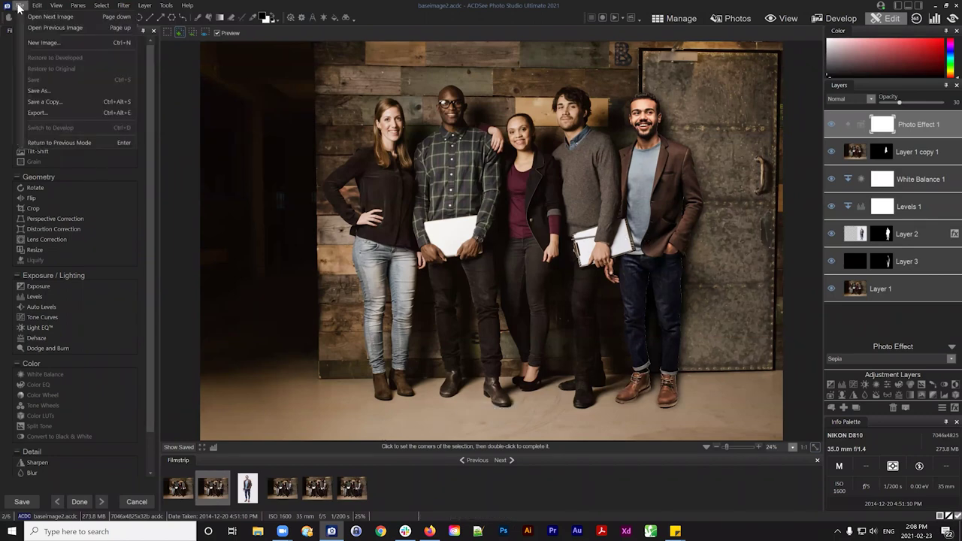
pyautogui.click(42, 90)
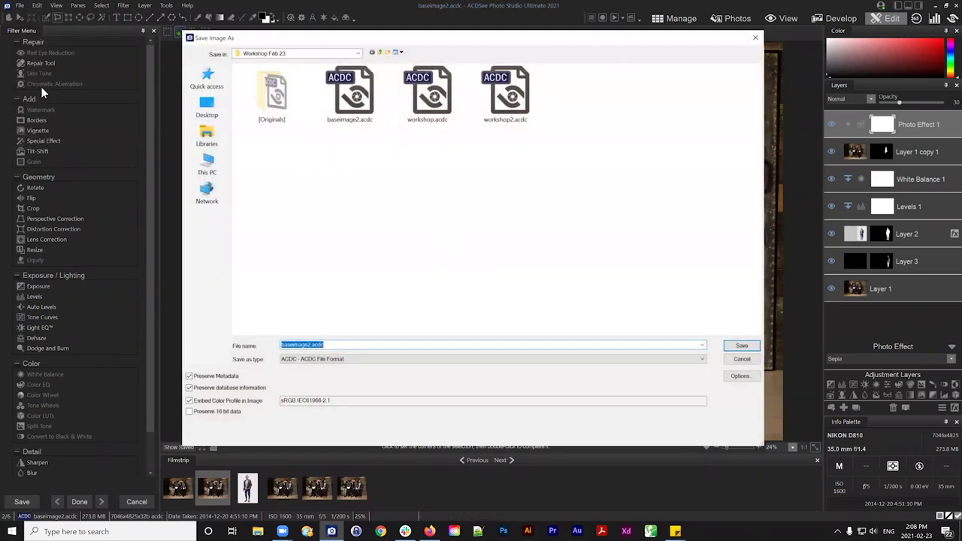
pyautogui.click(740, 345)
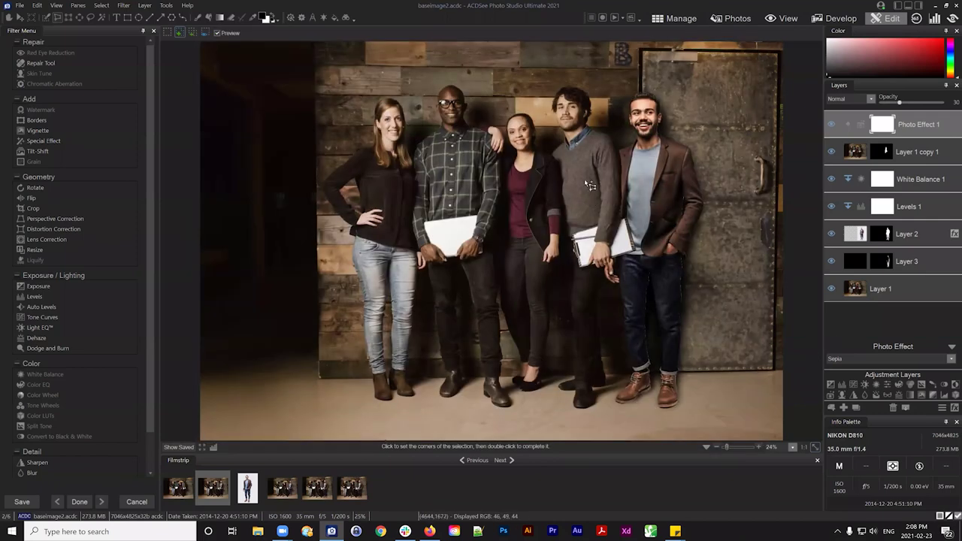
# Step: Resize the canvas to about 6499 x 4825 pixels by trimming the dark left side, and commit the change
pyautogui.click(32, 20)
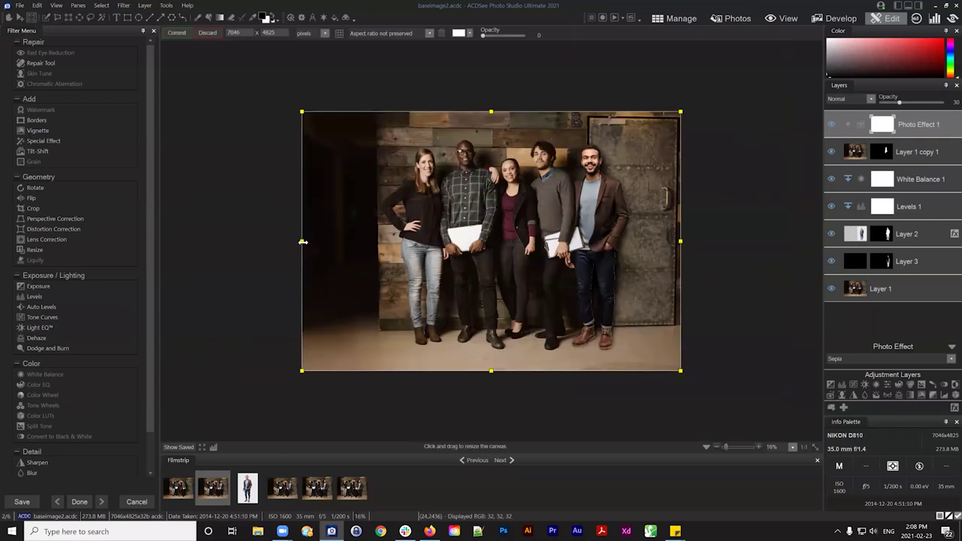
pyautogui.moveTo(303, 240); pyautogui.dragTo(337, 240)
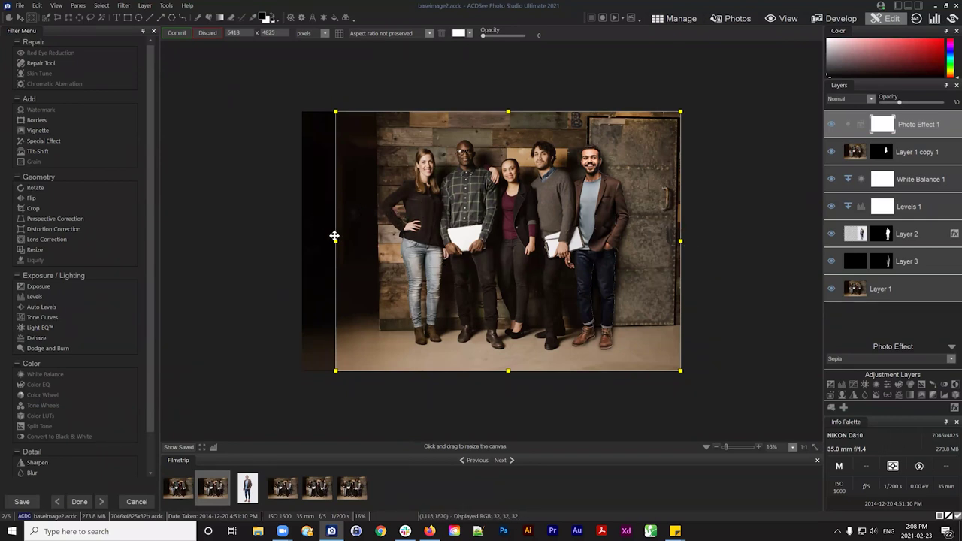
pyautogui.moveTo(335, 240); pyautogui.dragTo(331, 240)
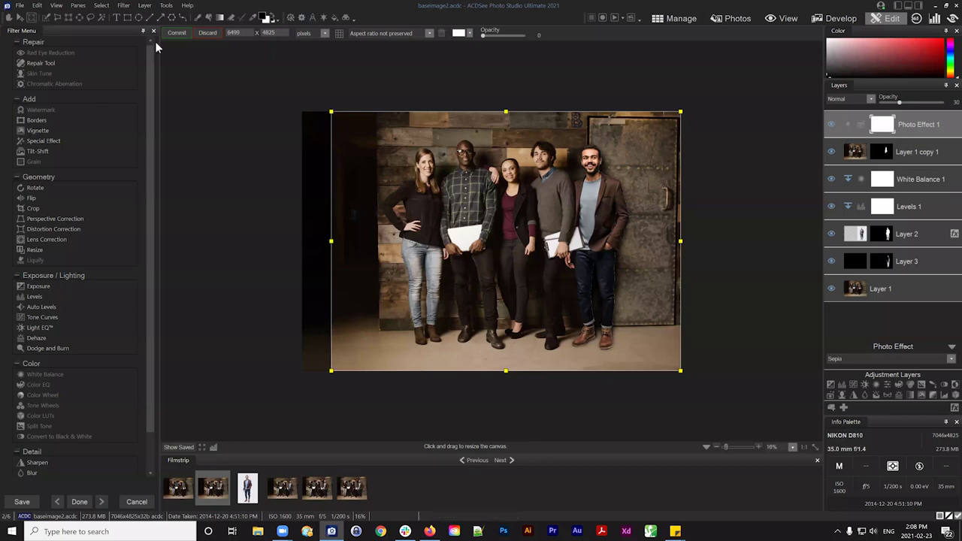
pyautogui.click(177, 32)
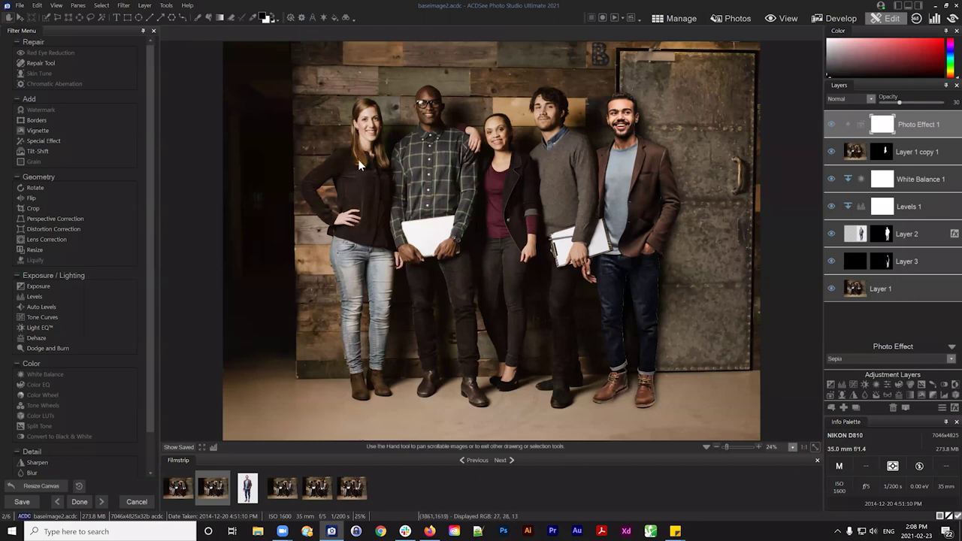
# Step: Save the image as a JPG named baseimage-finaledit2.jpg in the Workshop Feb 23 folder, accepting the flattening of its layers
pyautogui.click(20, 5)
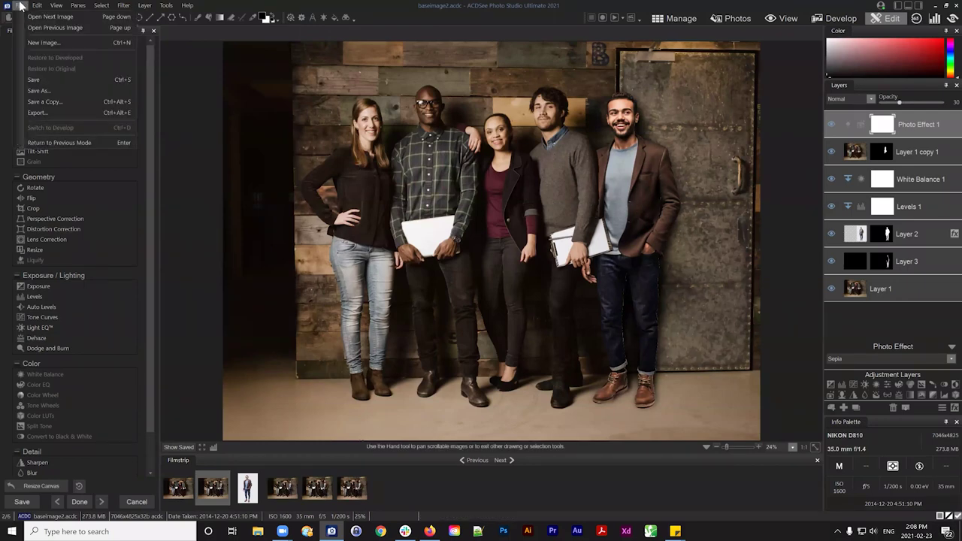
pyautogui.click(49, 89)
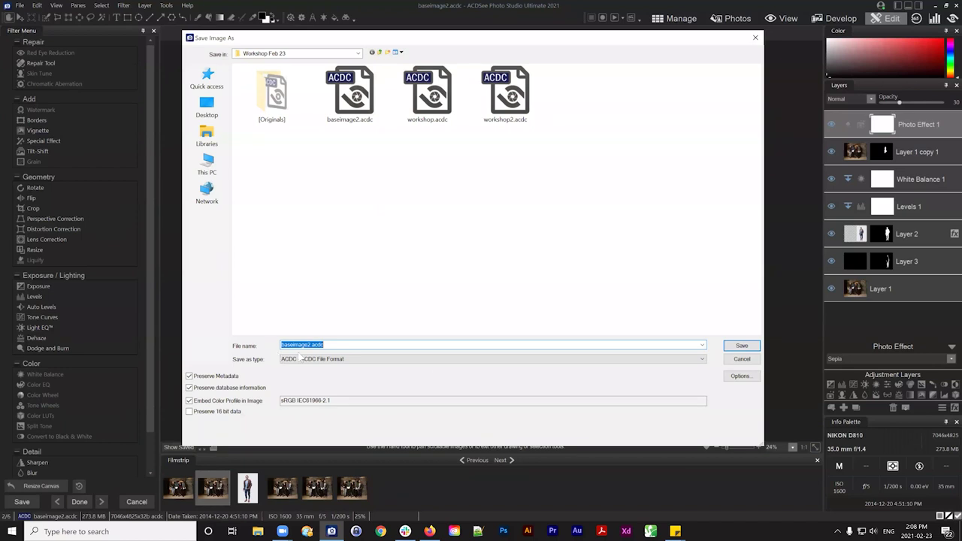
pyautogui.click(301, 358)
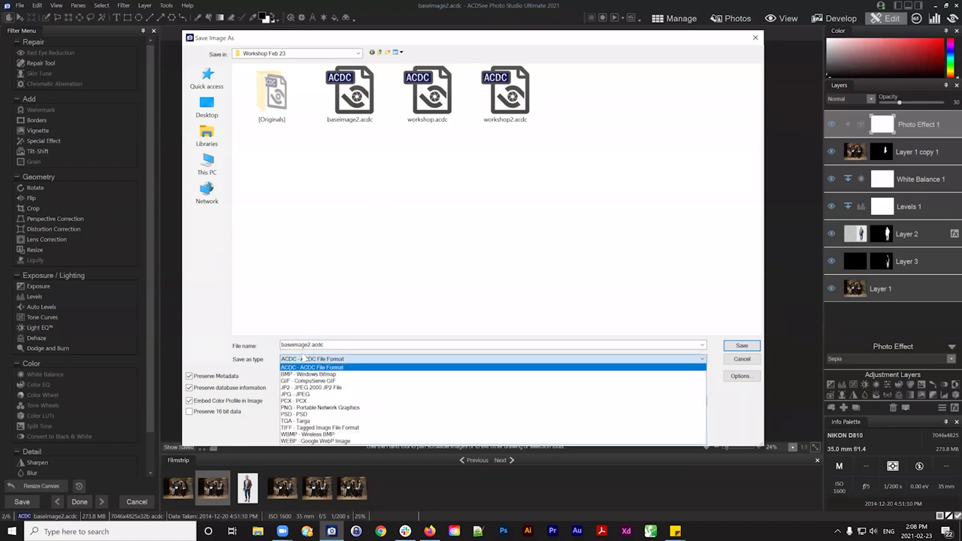
pyautogui.click(299, 395)
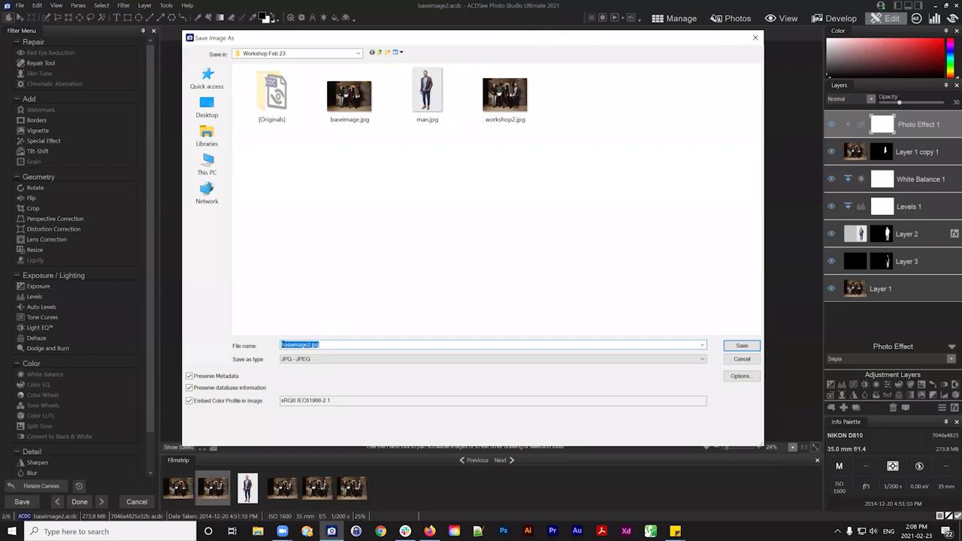
pyautogui.click(308, 344)
pyautogui.write('-final')
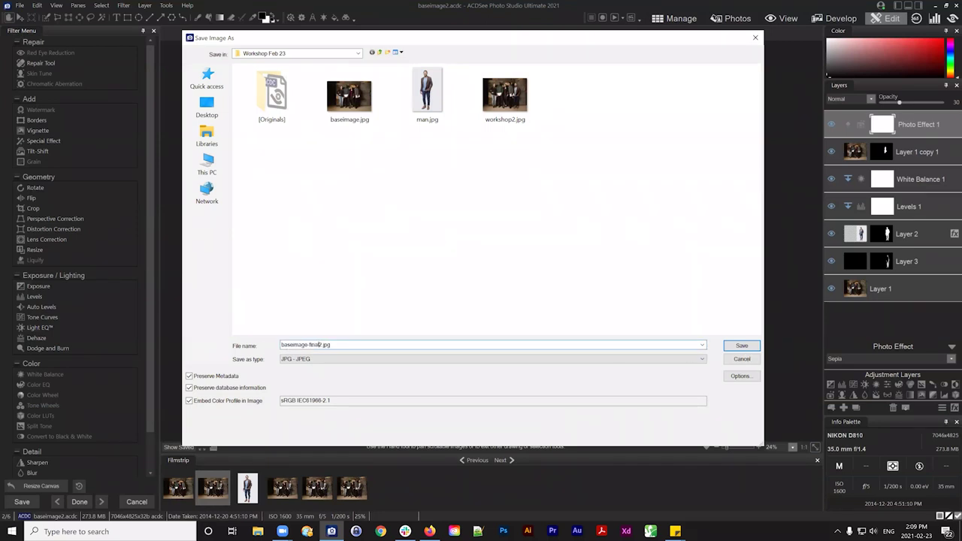
pyautogui.write('edit')
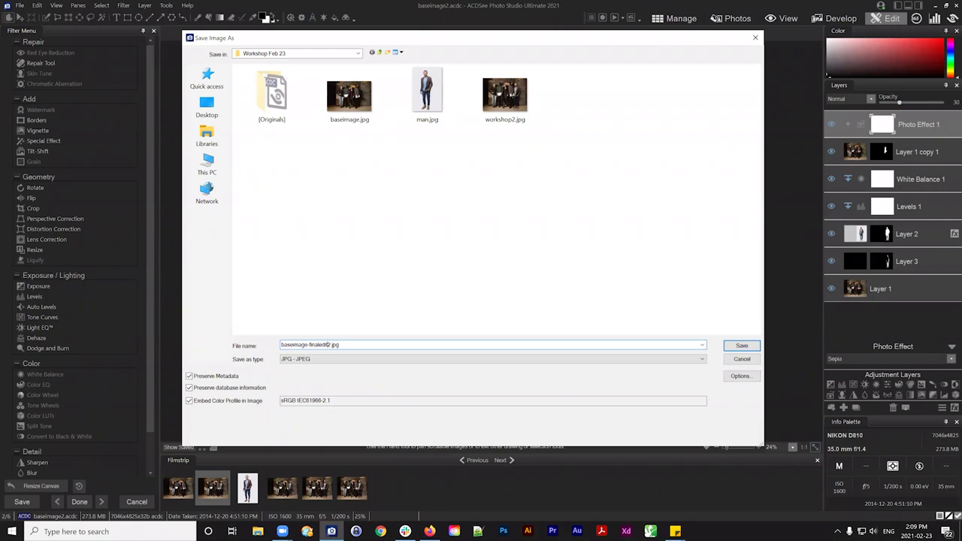
pyautogui.click(741, 346)
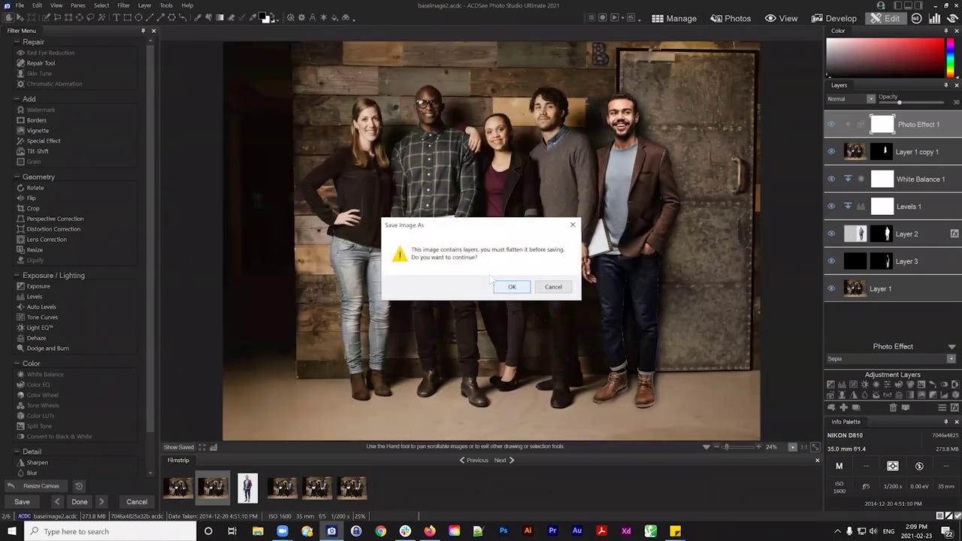
pyautogui.moveTo(478, 225); pyautogui.dragTo(501, 205)
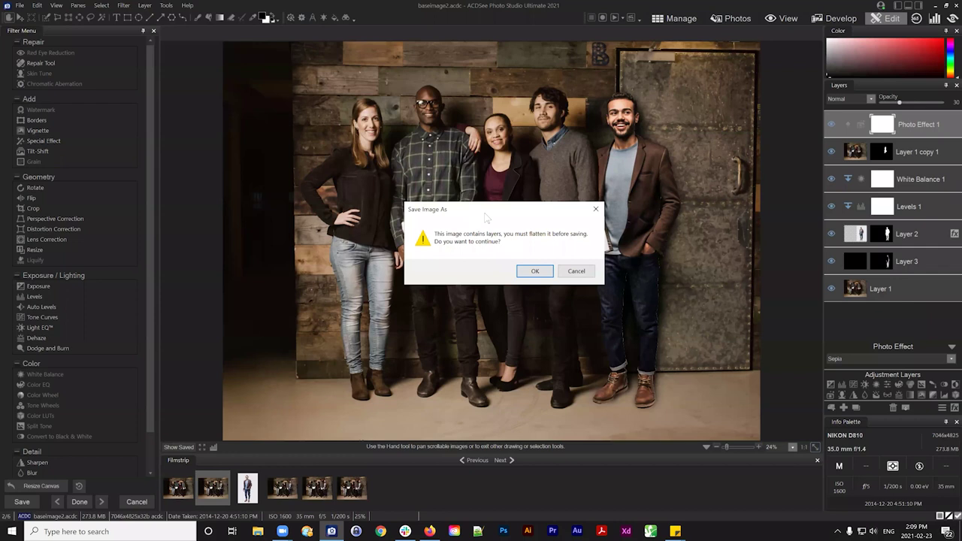
pyautogui.moveTo(485, 217); pyautogui.dragTo(487, 217)
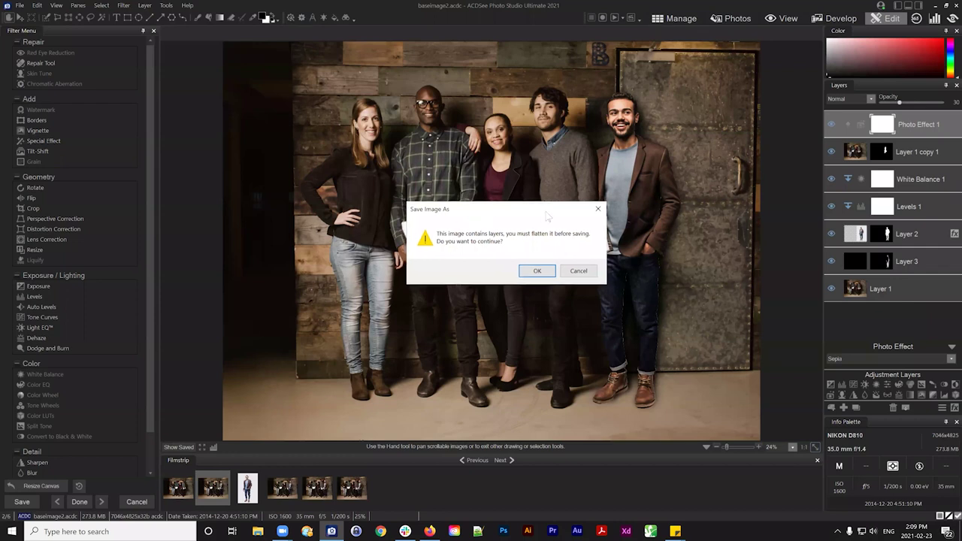
pyautogui.click(537, 272)
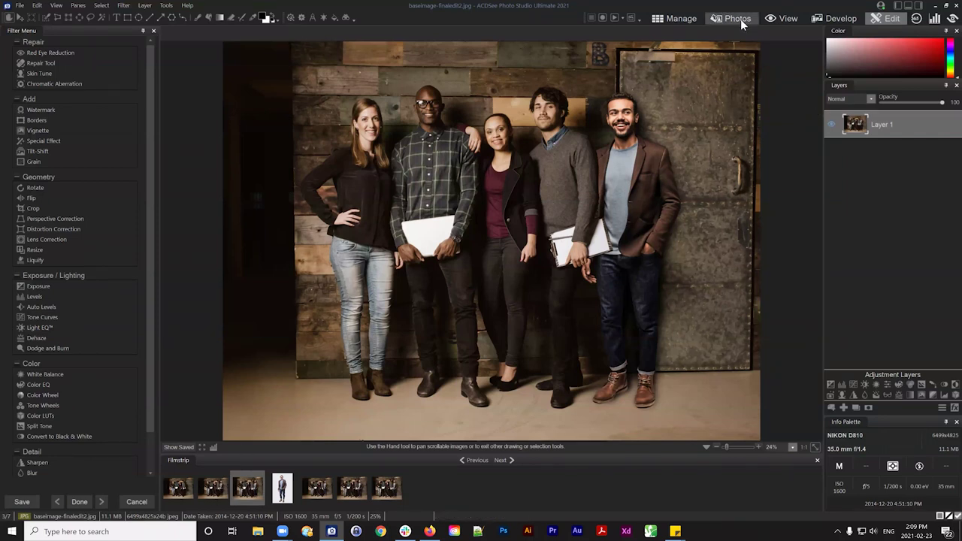
# Step: Switch to Manage mode with the window maximized to browse the Workshop Feb 23 folder
pyautogui.doubleClick(832, 9)
pyautogui.click(568, 75)
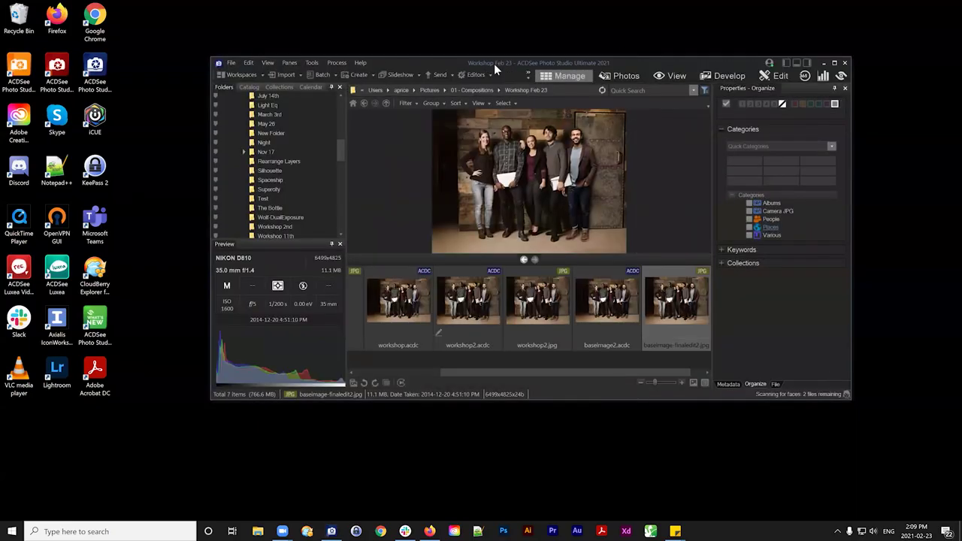
pyautogui.doubleClick(494, 63)
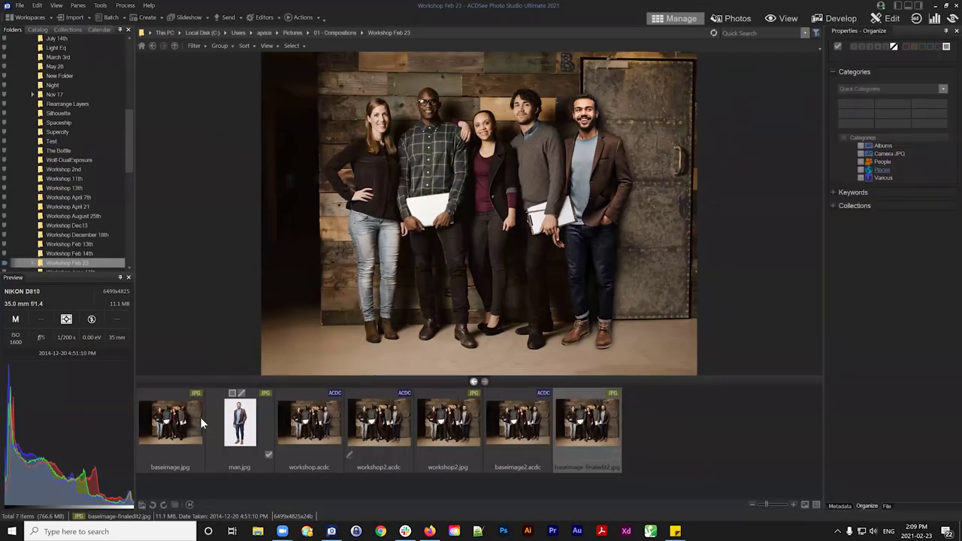
# Step: Compare baseimage.jpg side by side with baseimage-finaledit2.jpg, and close the comparison
pyautogui.keyDown('ctrl'); pyautogui.click(158, 430); pyautogui.keyUp('ctrl')
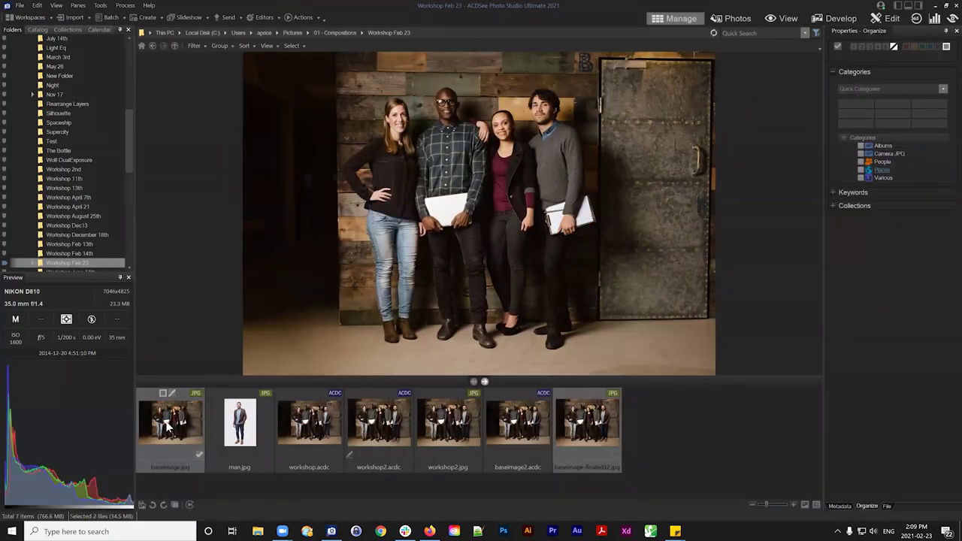
pyautogui.rightClick(584, 418)
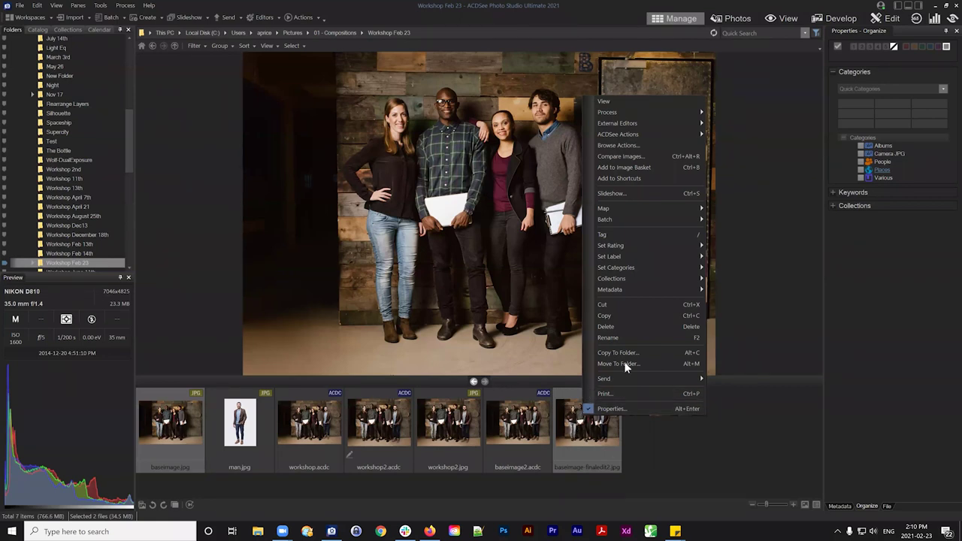
pyautogui.moveTo(699, 279)
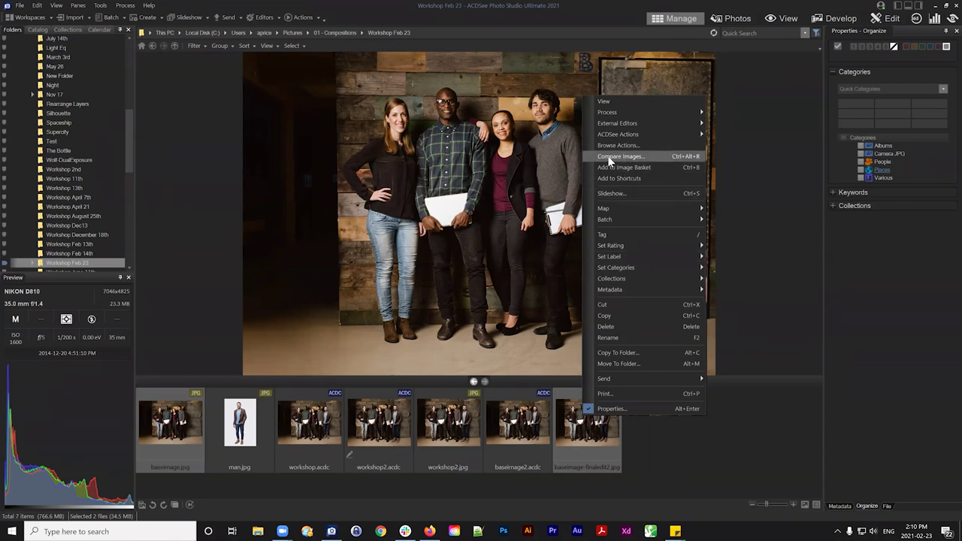
pyautogui.press('Escape')
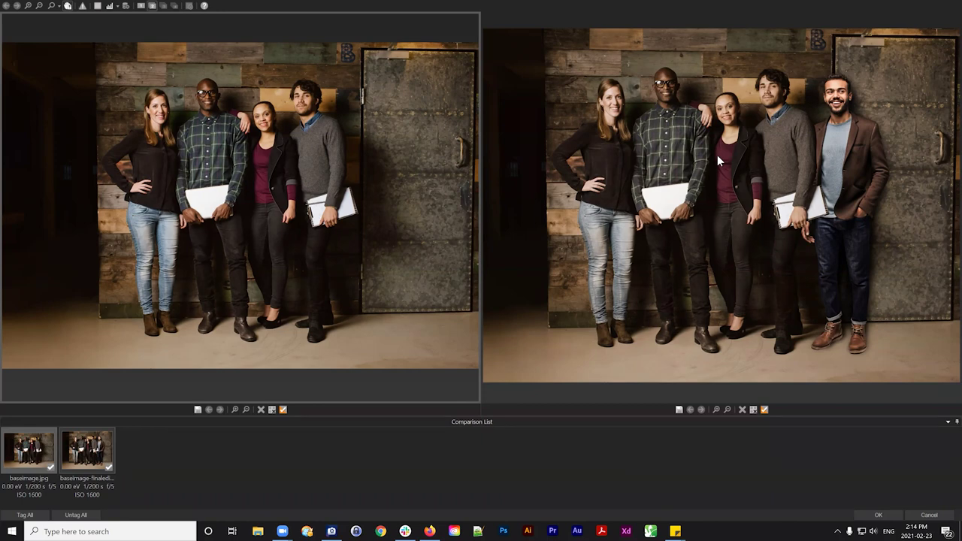
pyautogui.click(926, 515)
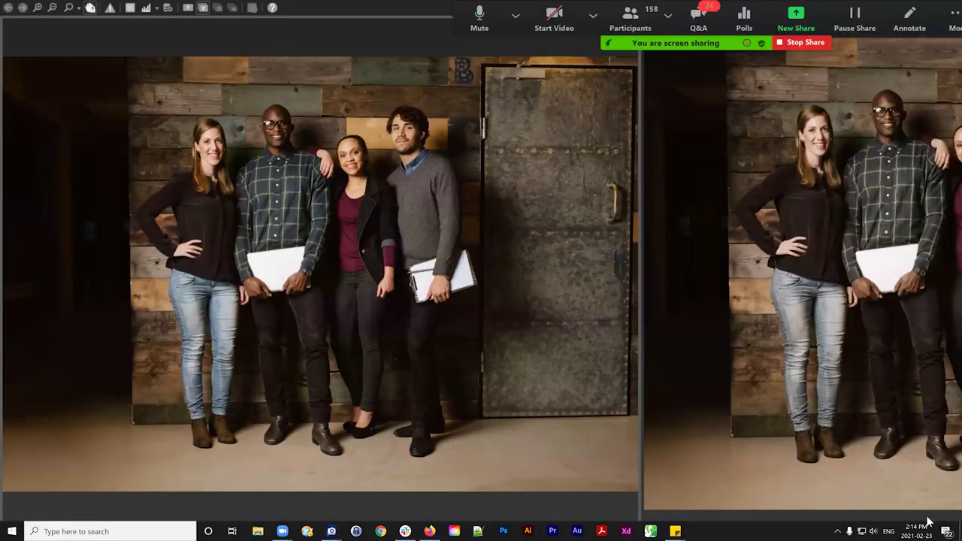
# Step: Duplicate man.jpg within the Workshop Feb 23 folder
pyautogui.click(242, 432)
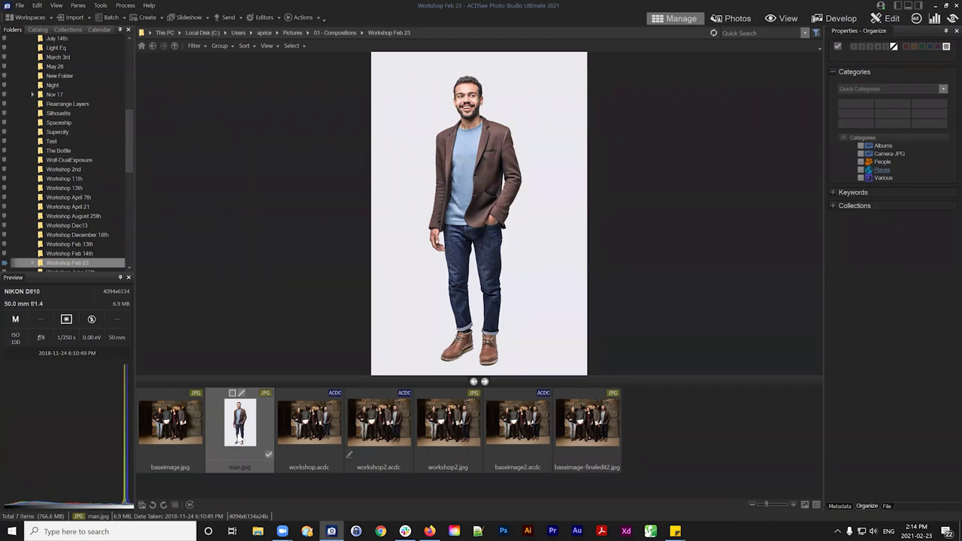
pyautogui.hotkey('ctrl', 'v')
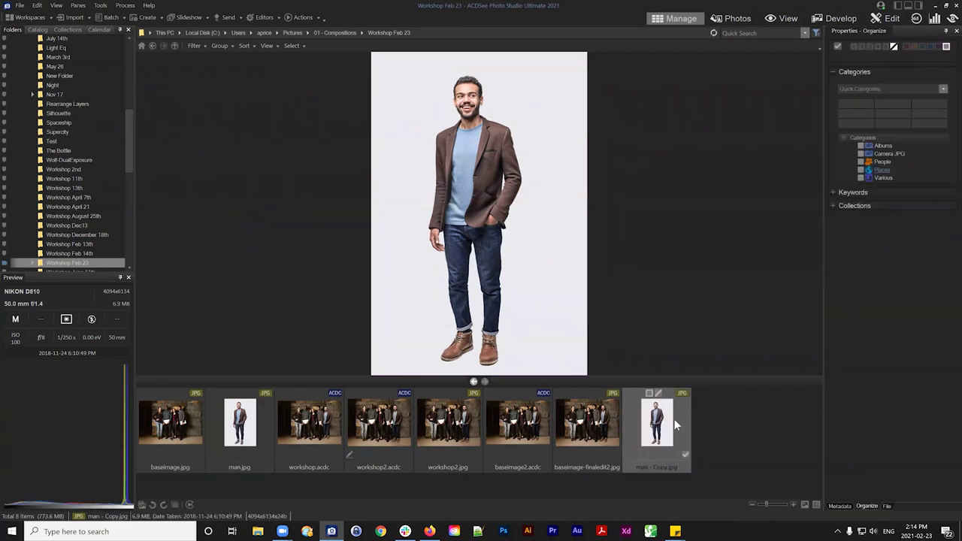
# Step: Flip man - Copy.jpg horizontally with the batch Rotate/Flip command, and close the completed batch
pyautogui.click(100, 5)
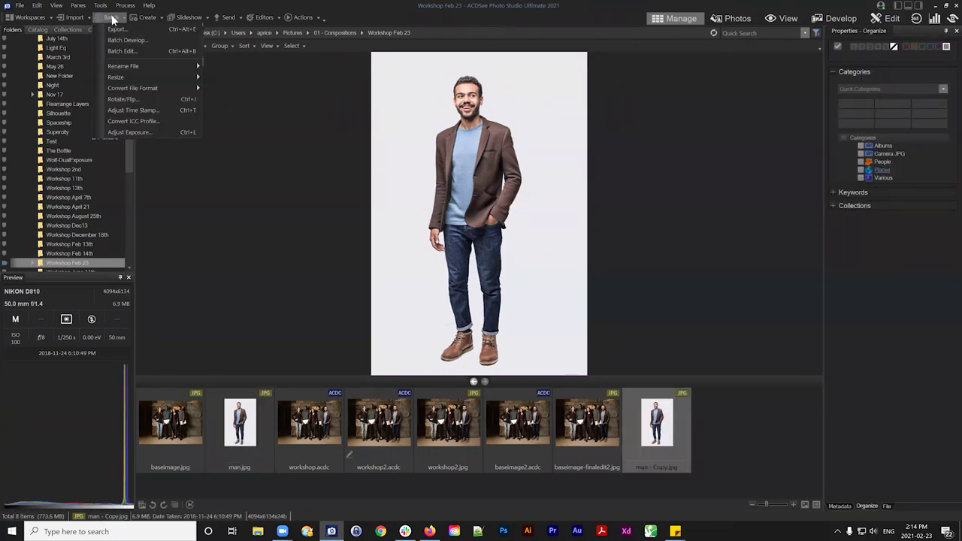
pyautogui.click(124, 100)
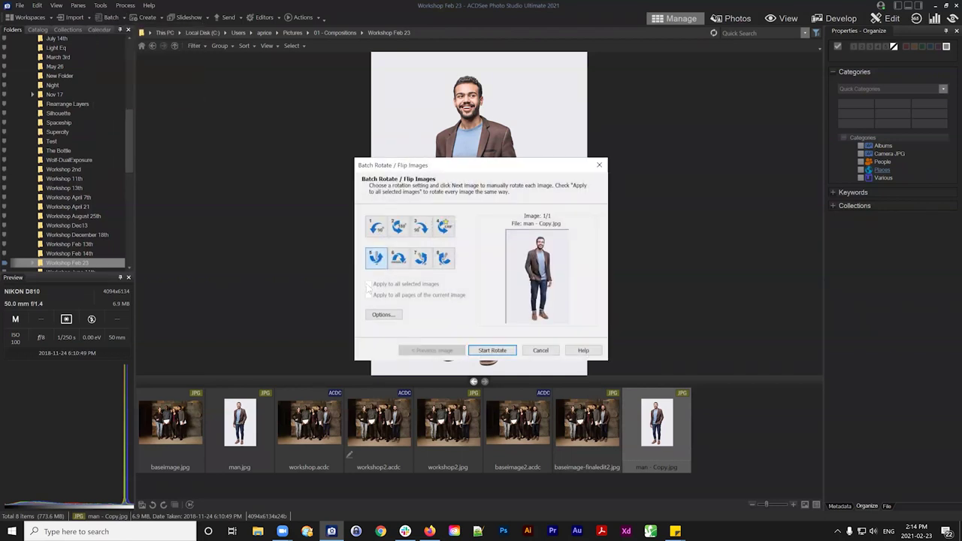
pyautogui.click(377, 259)
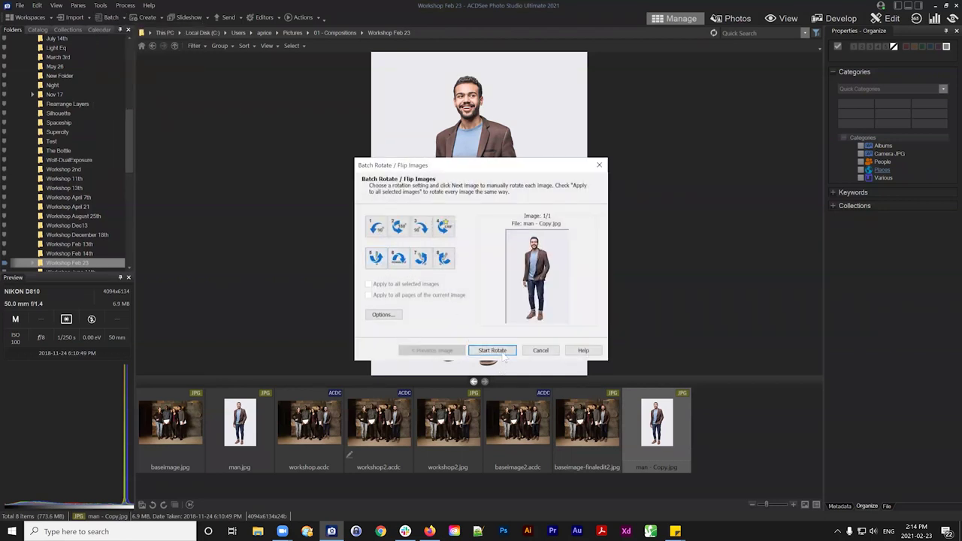
pyautogui.click(378, 259)
pyautogui.click(376, 258)
pyautogui.click(376, 259)
pyautogui.click(375, 258)
pyautogui.click(376, 259)
pyautogui.click(375, 259)
pyautogui.click(375, 258)
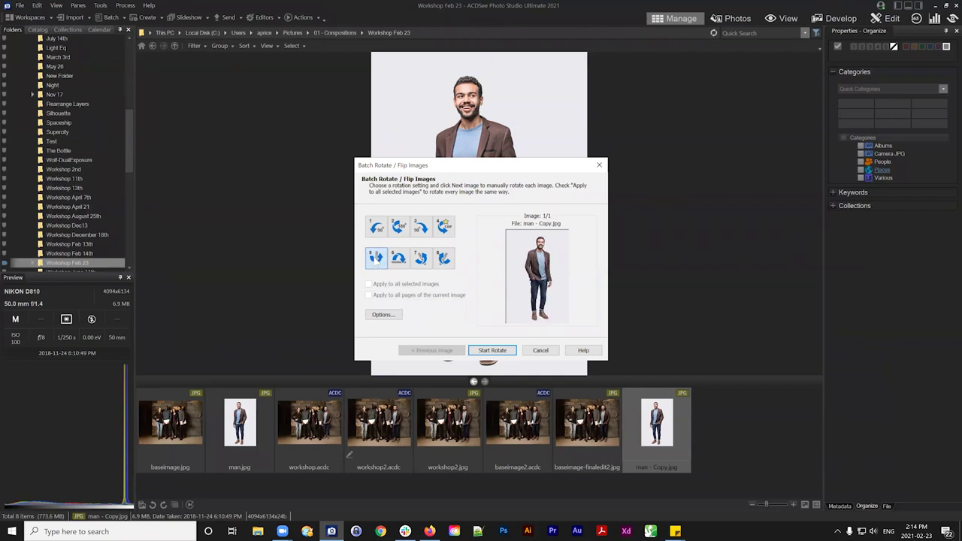
pyautogui.click(375, 259)
pyautogui.click(375, 258)
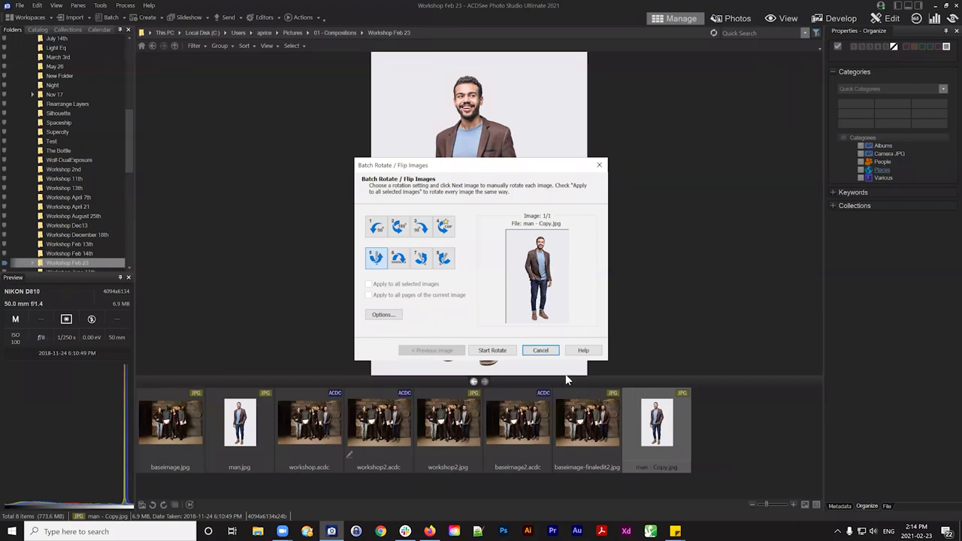
pyautogui.click(377, 257)
pyautogui.click(377, 257)
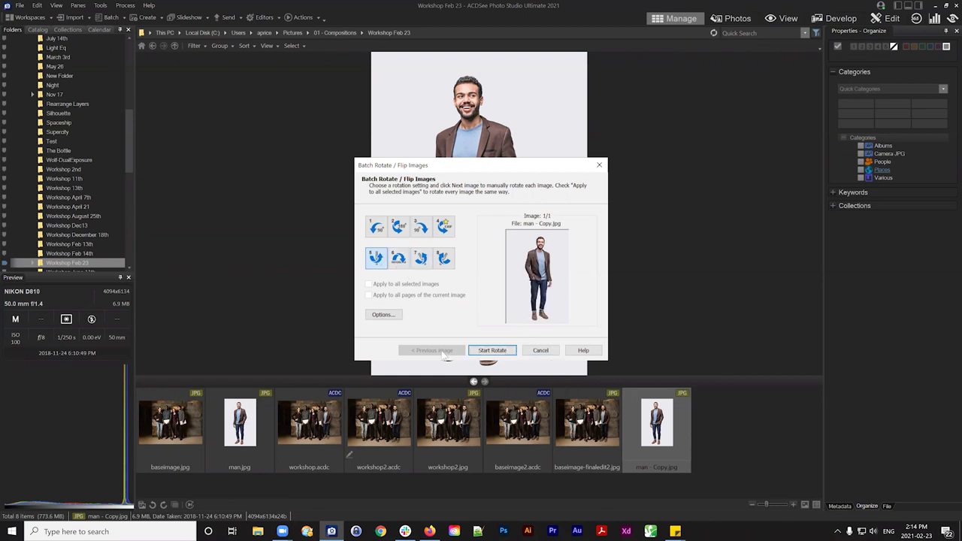
pyautogui.click(502, 351)
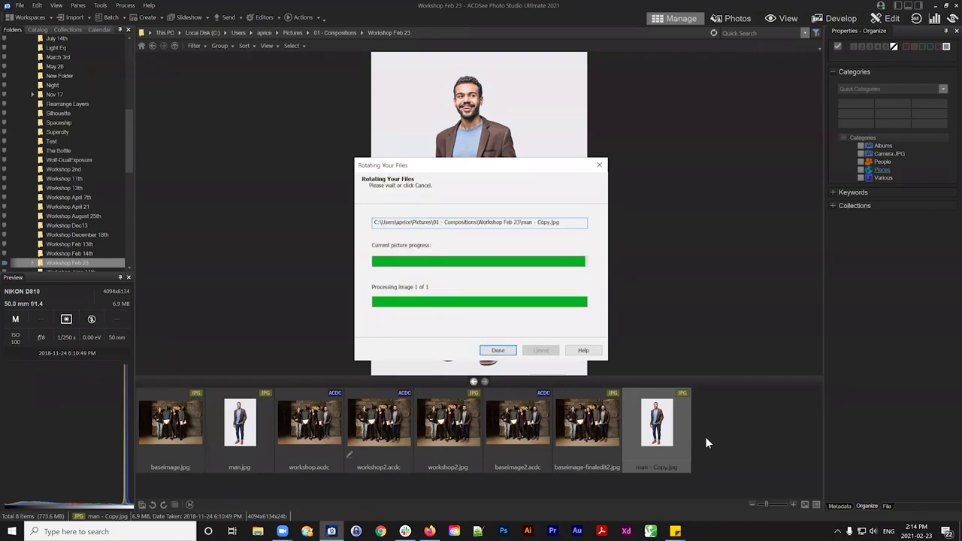
pyautogui.click(498, 351)
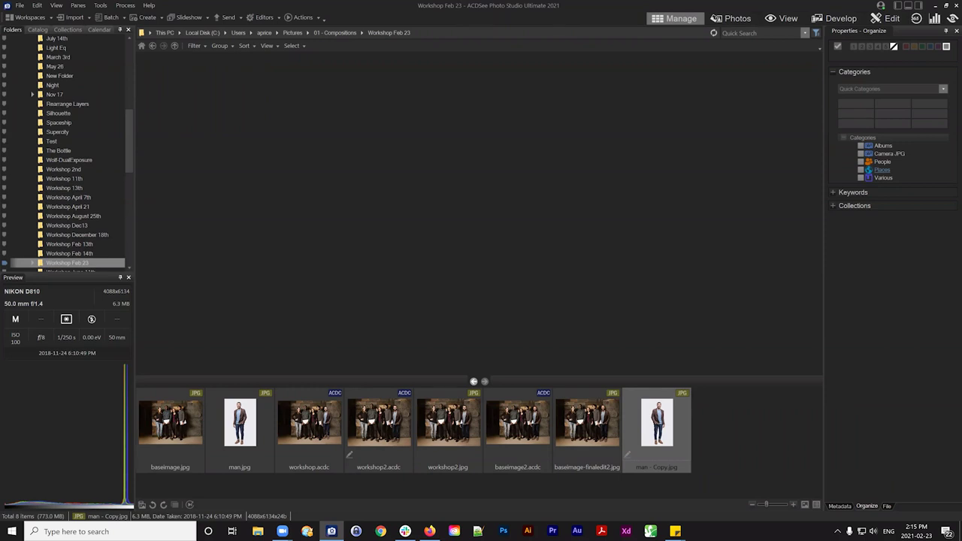
# Step: Open baseimage.jpg in Edit mode and try sampling a foreground color from the photo with the color picker's eyedropper
pyautogui.click(170, 422)
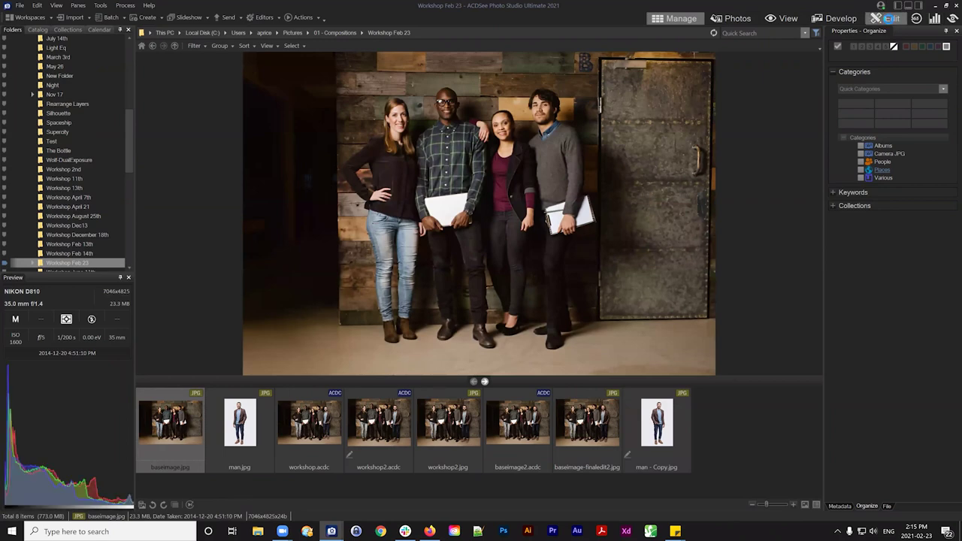
pyautogui.click(889, 18)
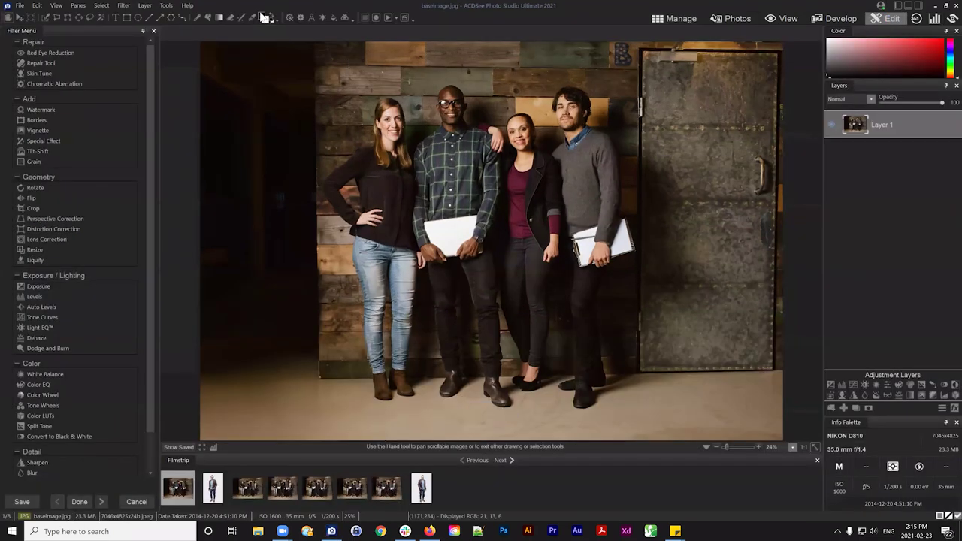
pyautogui.click(264, 16)
pyautogui.moveTo(492, 158); pyautogui.dragTo(275, 147)
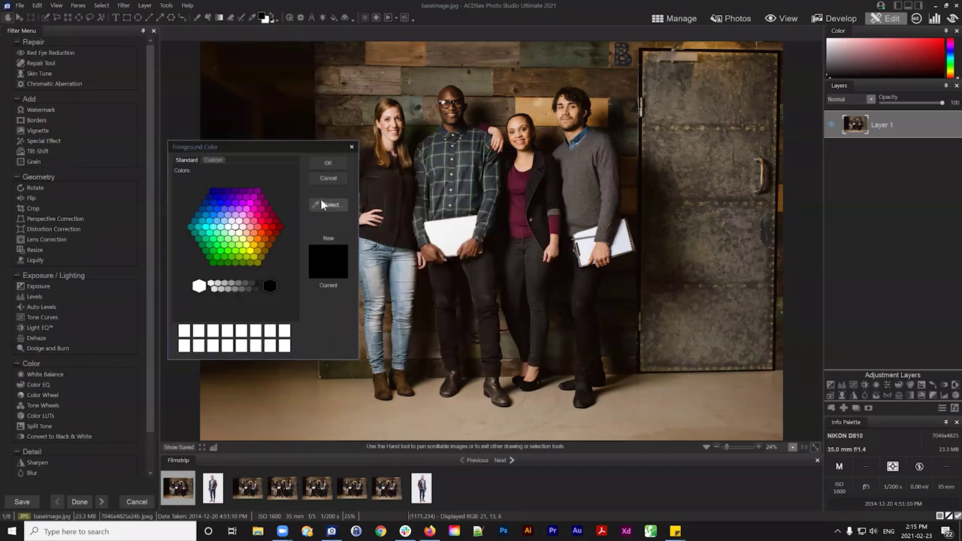
pyautogui.click(332, 205)
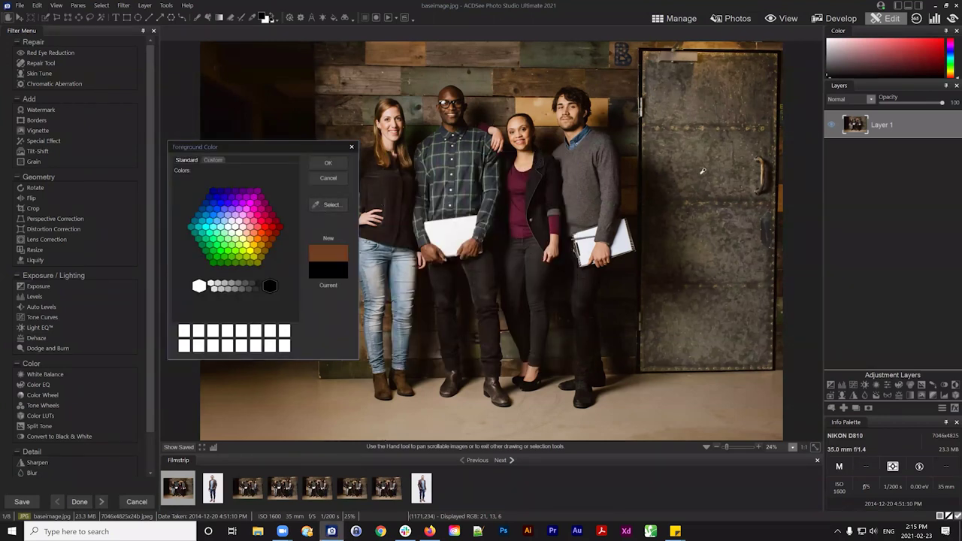
pyautogui.click(232, 25)
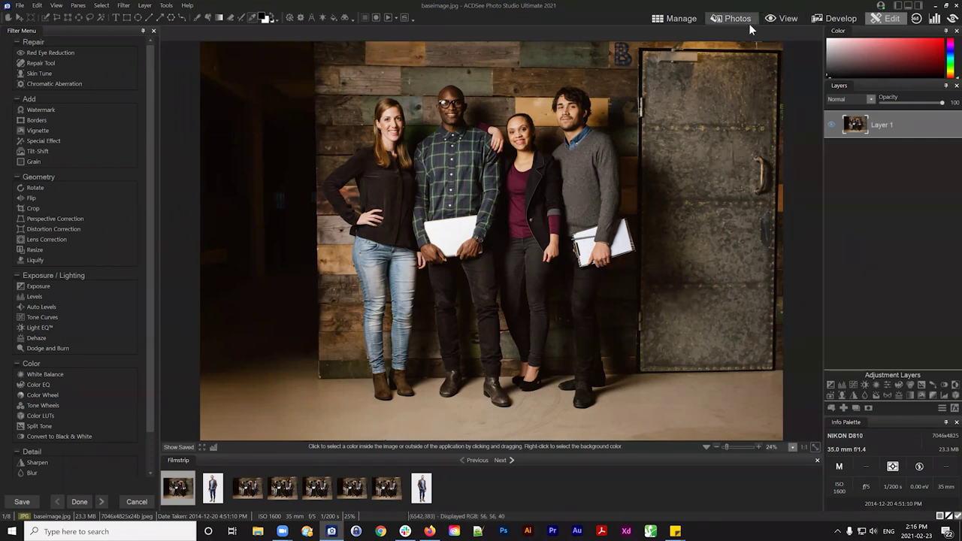
# Step: Return to Manage mode with the window maximized and open baseimage2.acdc in Edit mode
pyautogui.doubleClick(780, 25)
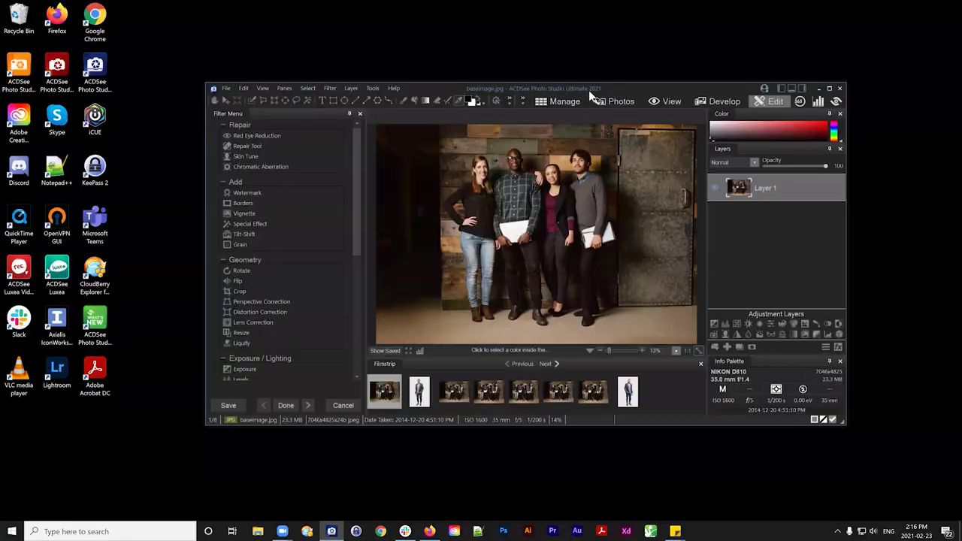
pyautogui.click(563, 100)
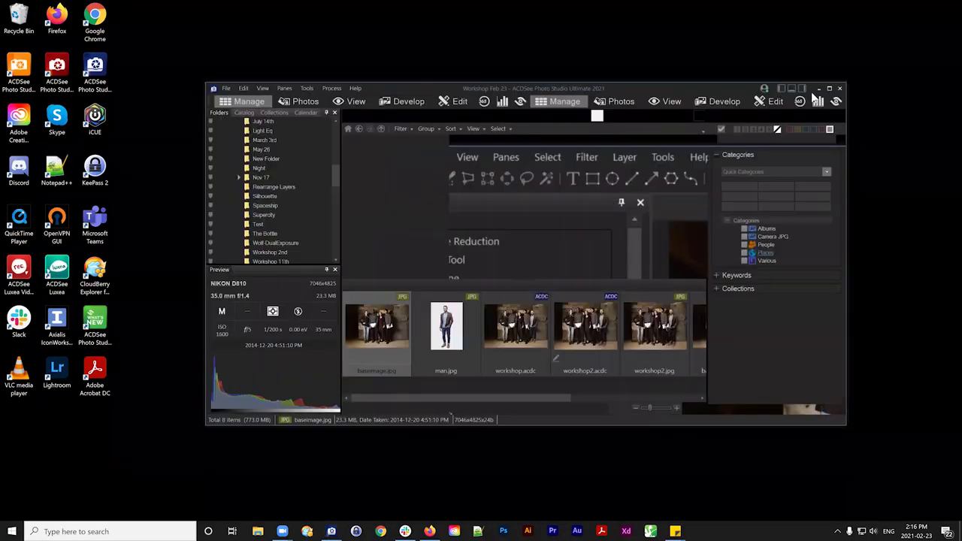
pyautogui.click(829, 87)
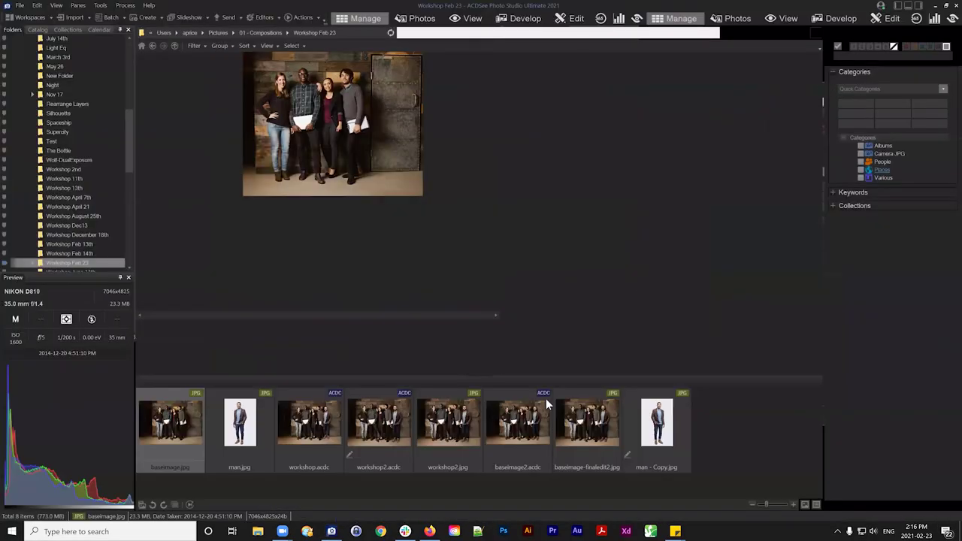
pyautogui.click(470, 424)
pyautogui.click(513, 420)
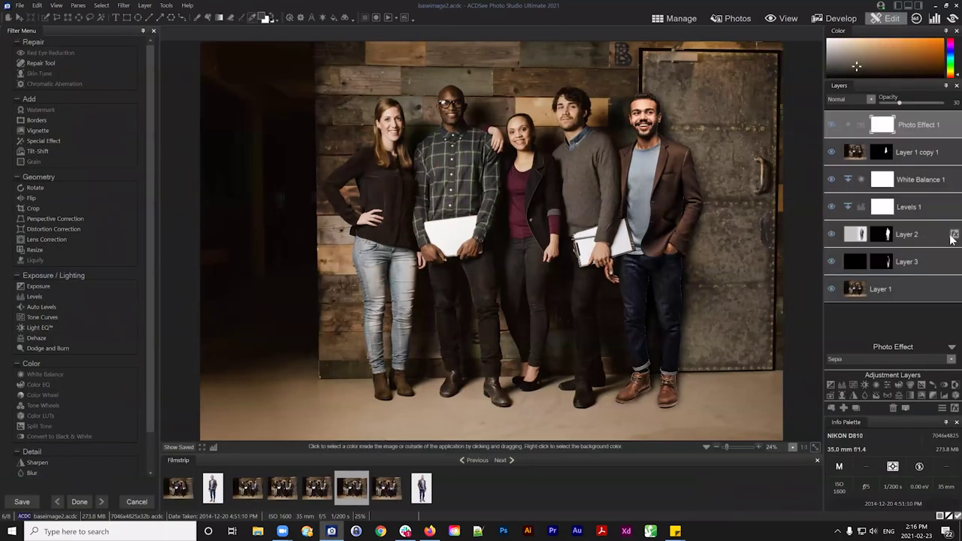
pyautogui.click(953, 236)
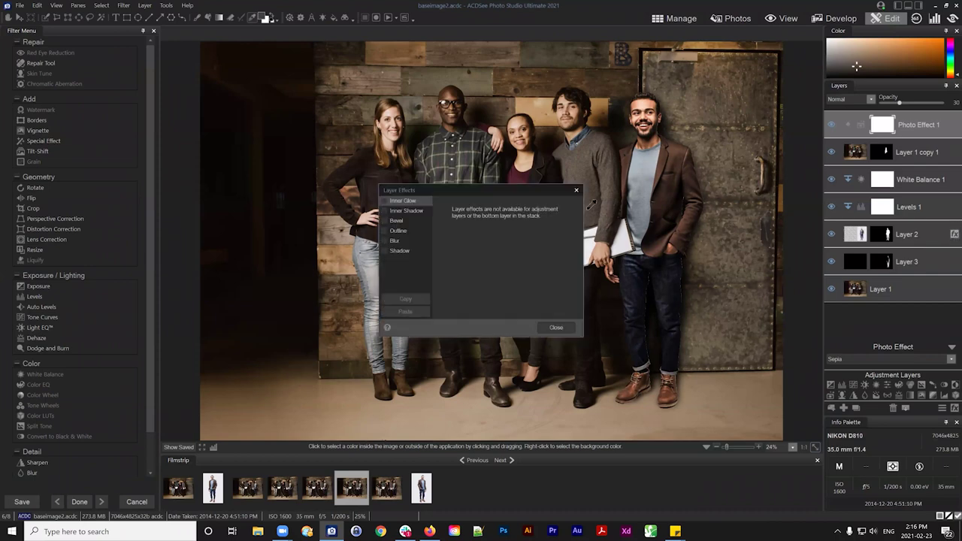
pyautogui.moveTo(511, 191); pyautogui.dragTo(612, 196)
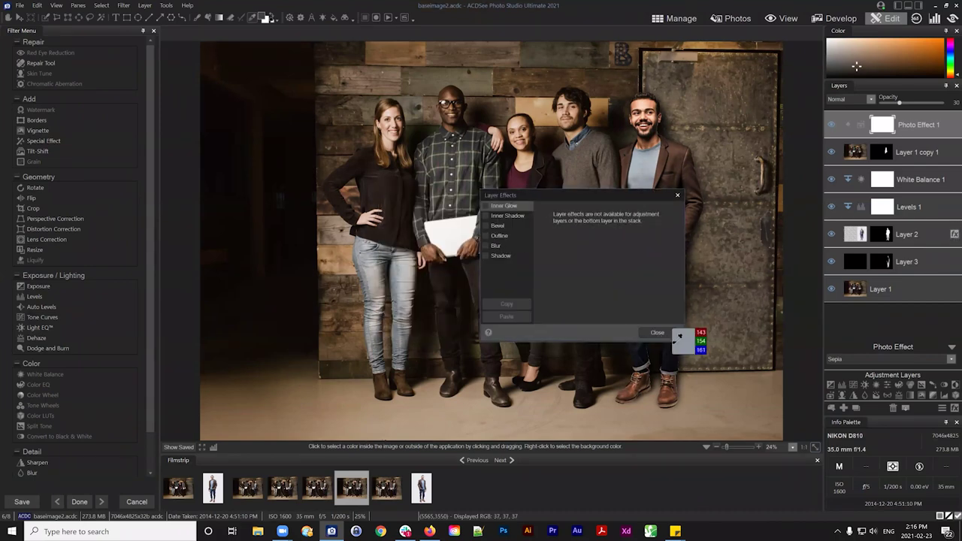
pyautogui.click(658, 332)
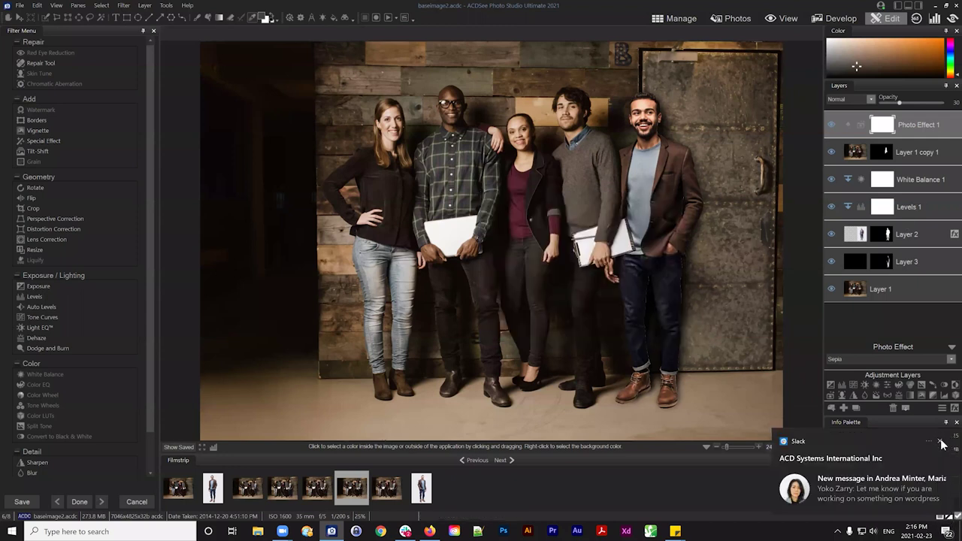
pyautogui.click(954, 234)
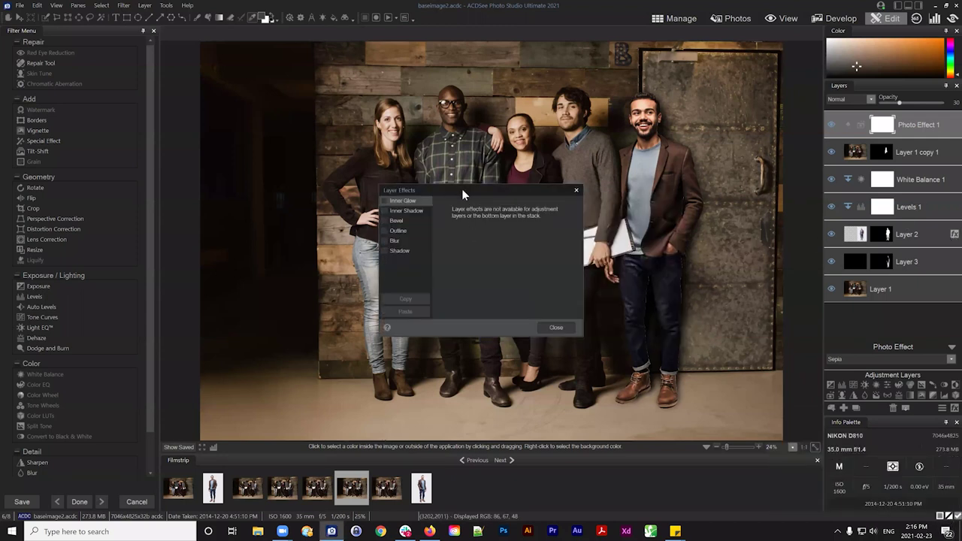
pyautogui.moveTo(461, 189); pyautogui.dragTo(496, 190)
pyautogui.click(419, 238)
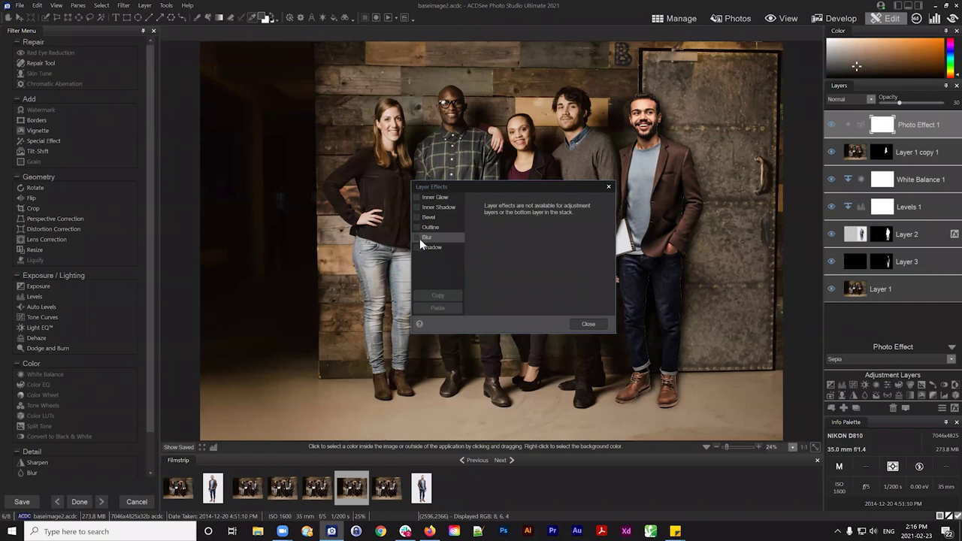
pyautogui.click(608, 187)
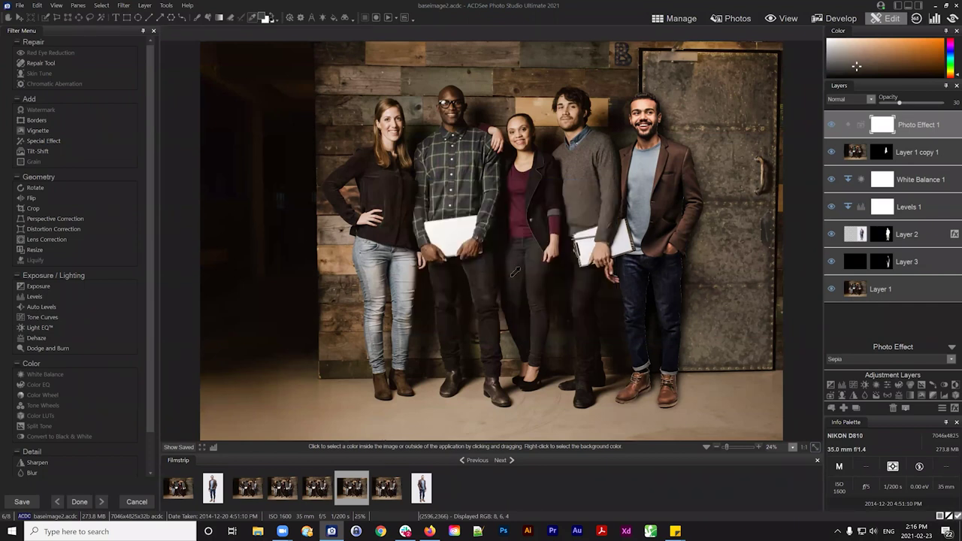
# Step: Select Layer 2 and compare the composite with the four layers above it hidden and shown again
pyautogui.click(908, 212)
pyautogui.click(914, 234)
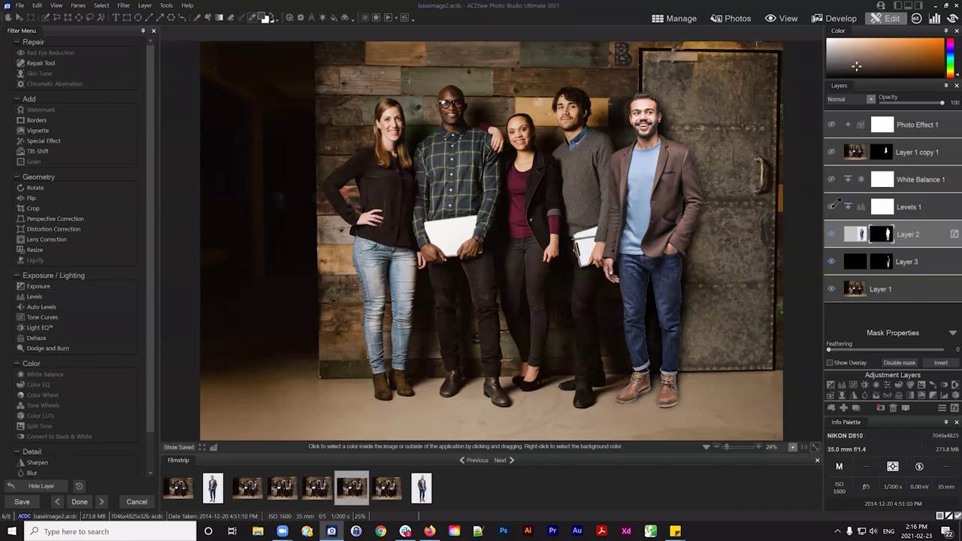
pyautogui.click(831, 206)
pyautogui.click(831, 178)
pyautogui.click(831, 152)
pyautogui.click(829, 125)
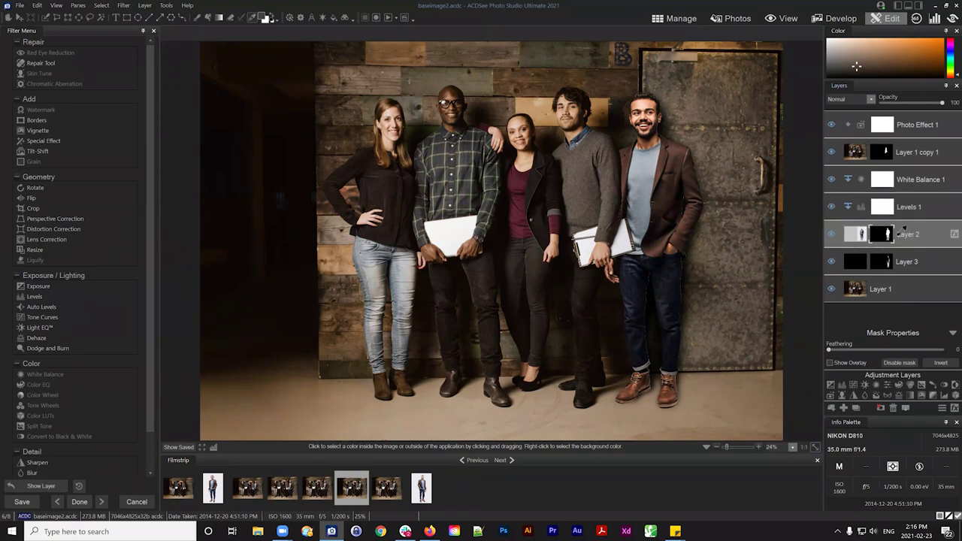
# Step: Add a Blur adjustment layer above Layer 2, clip it to that layer and set its opacity to 12
pyautogui.click(864, 395)
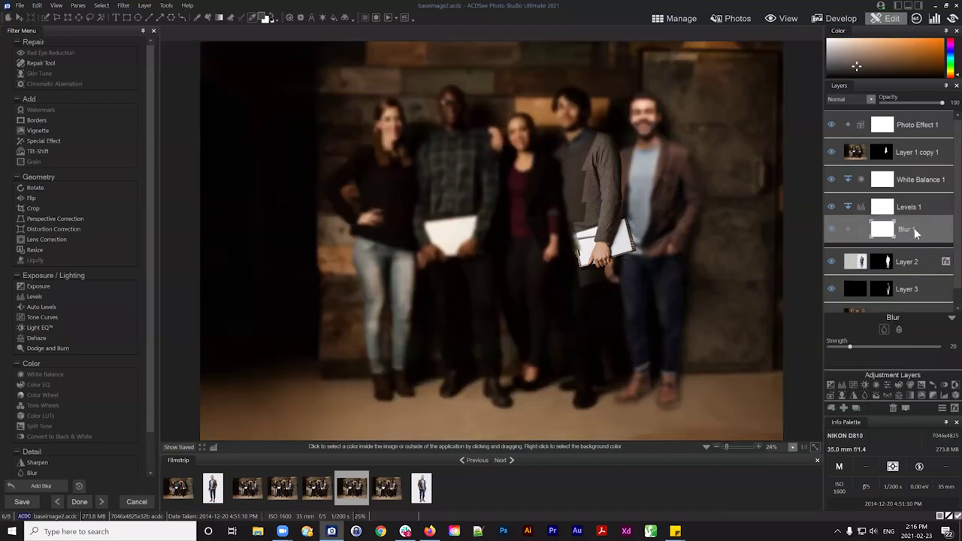
pyautogui.click(846, 231)
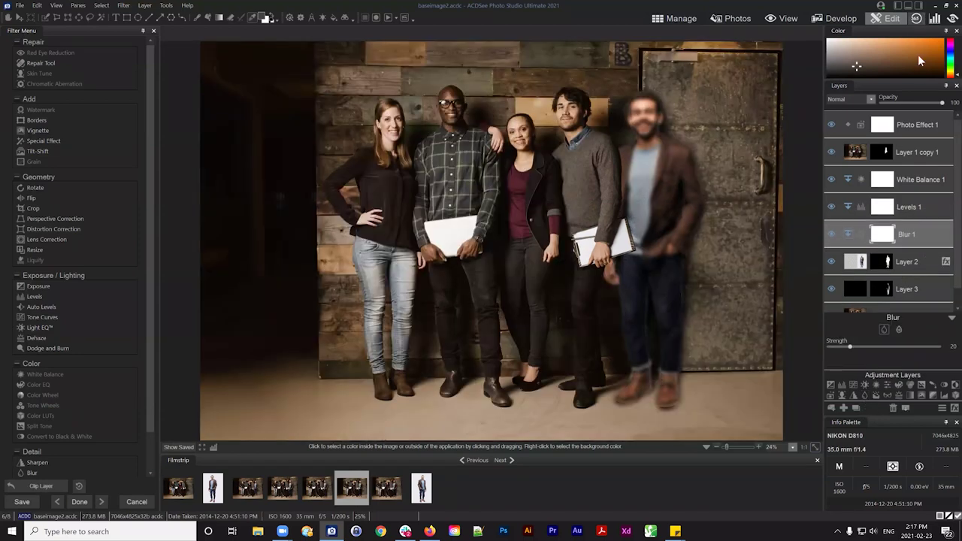
pyautogui.moveTo(885, 99); pyautogui.dragTo(889, 101)
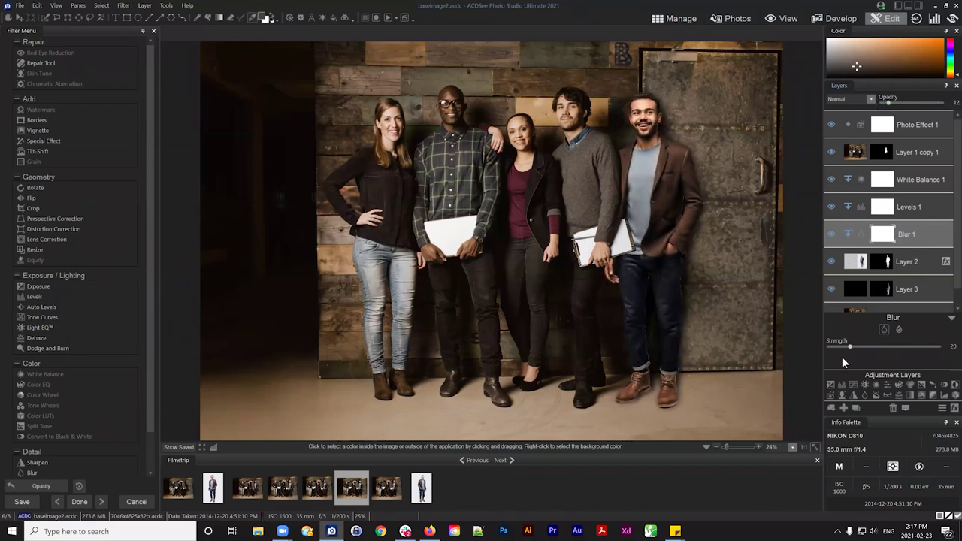
# Step: Try several settings on the clipped Blur layer, ending with a strength of 11 and an opacity of 59
pyautogui.click(852, 346)
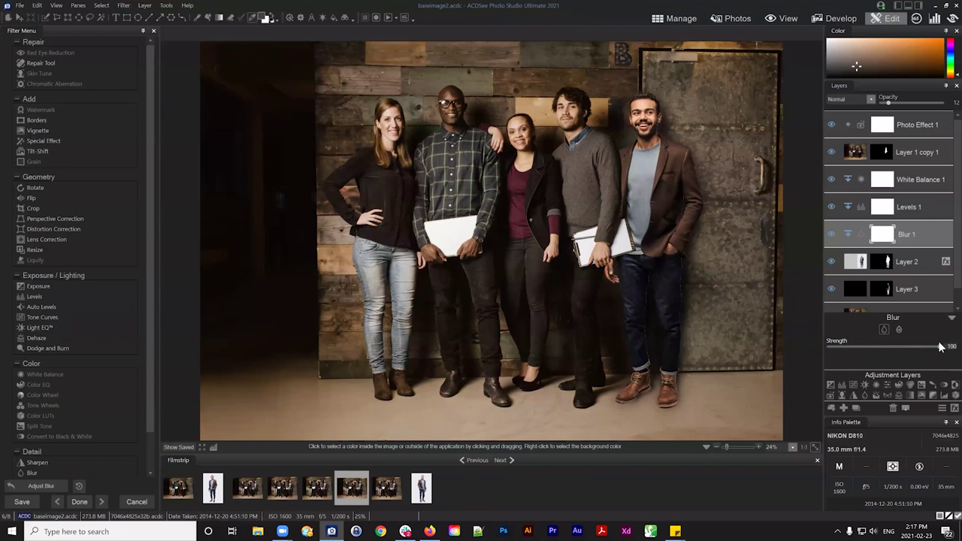
pyautogui.click(940, 346)
pyautogui.click(856, 346)
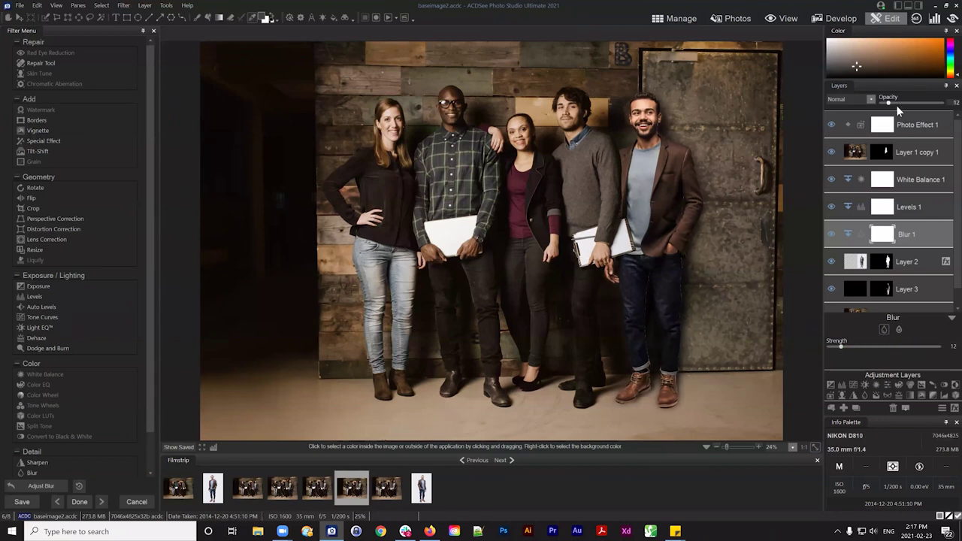
pyautogui.moveTo(889, 101); pyautogui.dragTo(877, 101)
pyautogui.click(832, 347)
pyautogui.click(839, 346)
pyautogui.moveTo(906, 102)
pyautogui.mouseDown()
pyautogui.moveTo(886, 102)
pyautogui.moveTo(924, 101)
pyautogui.mouseUp()
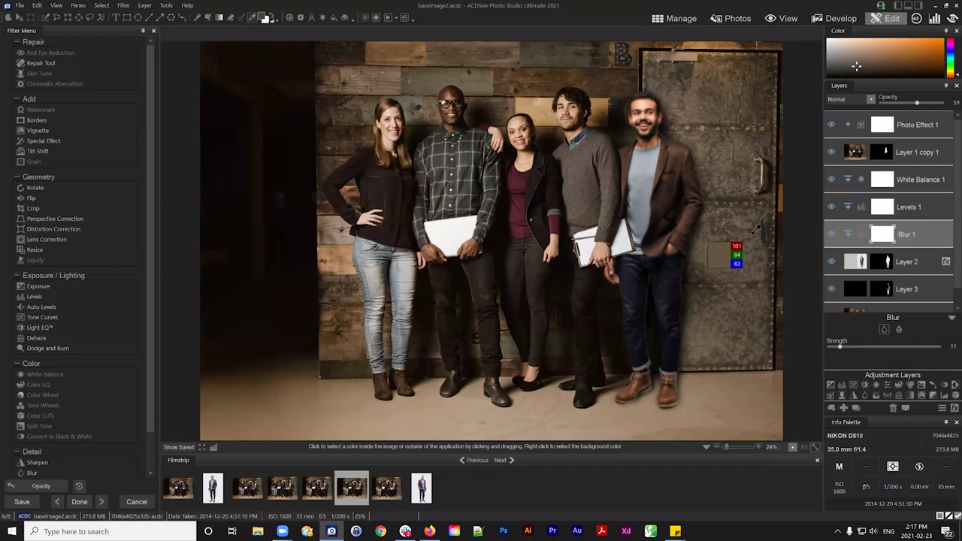
# Step: Delete the Blur adjustment layer and leave the editor for Manage mode in a smaller window
pyautogui.doubleClick(831, 9)
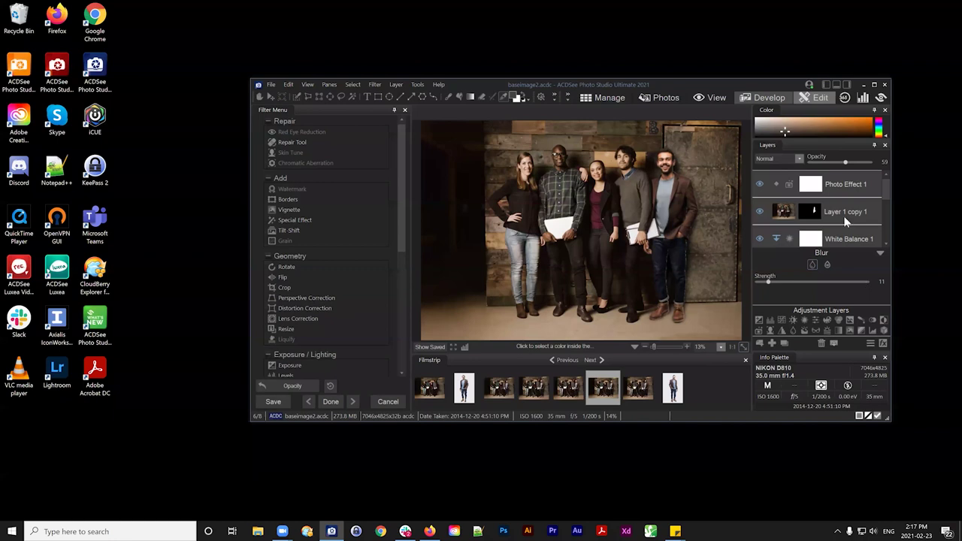
pyautogui.scroll(-5, 843, 215)
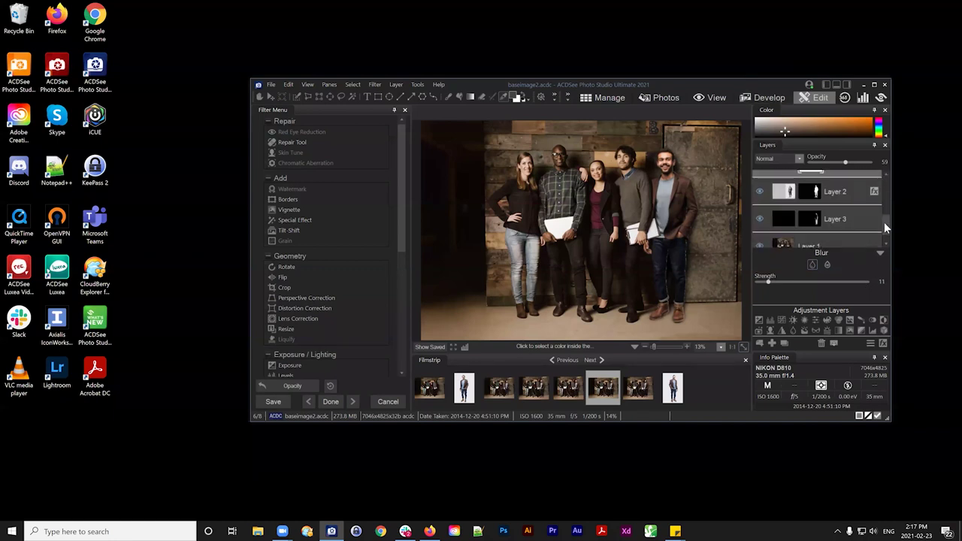
pyautogui.click(821, 343)
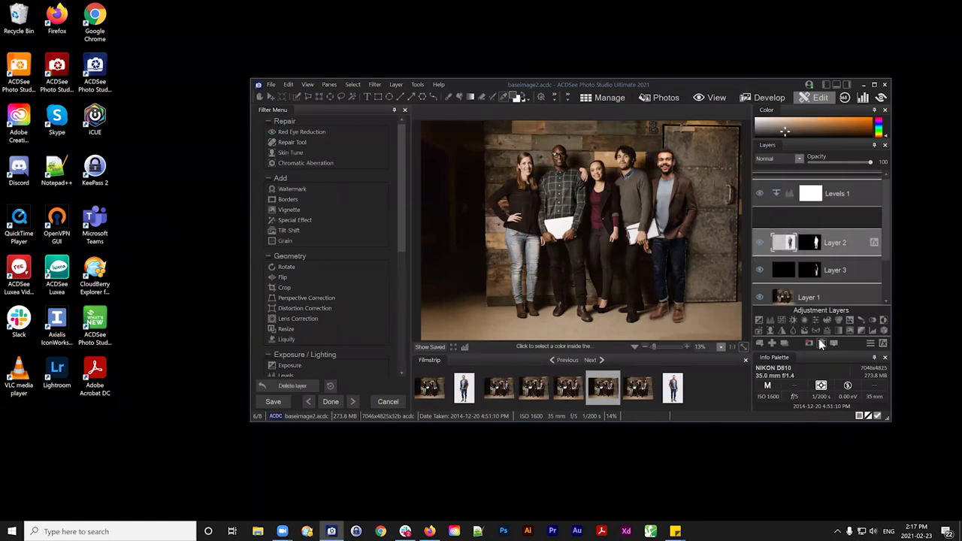
pyautogui.click(590, 101)
pyautogui.click(594, 258)
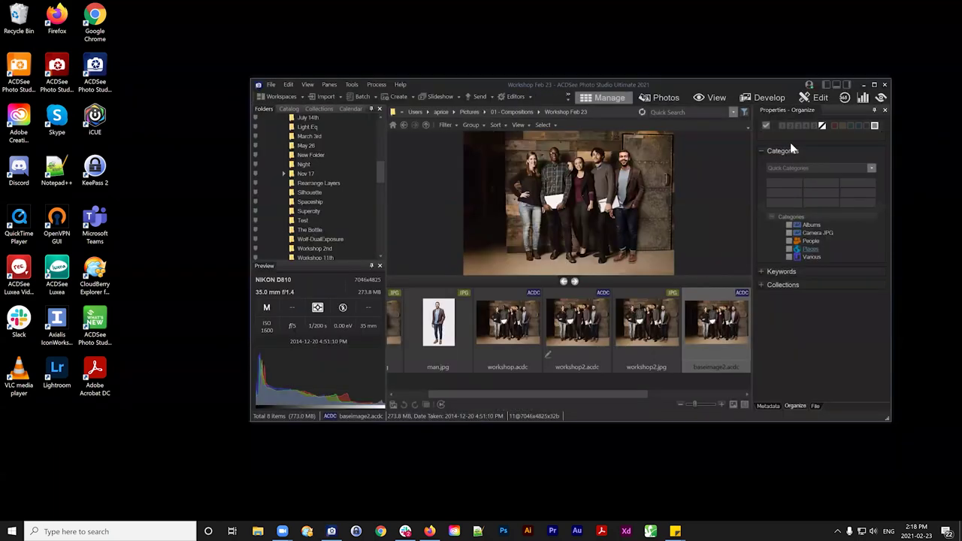
# Step: Maximize the window, view baseimage2.acdc on its own and open it in Edit mode
pyautogui.click(874, 85)
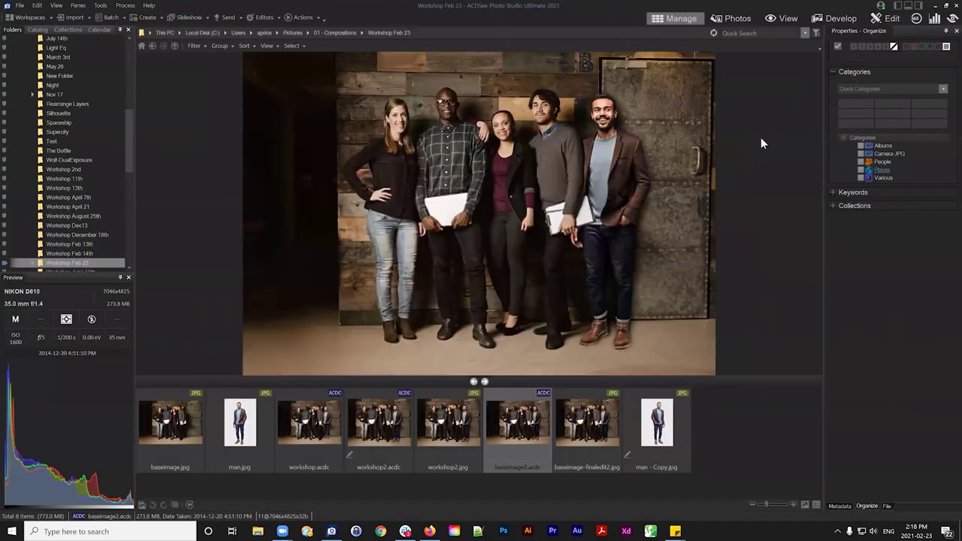
pyautogui.click(782, 18)
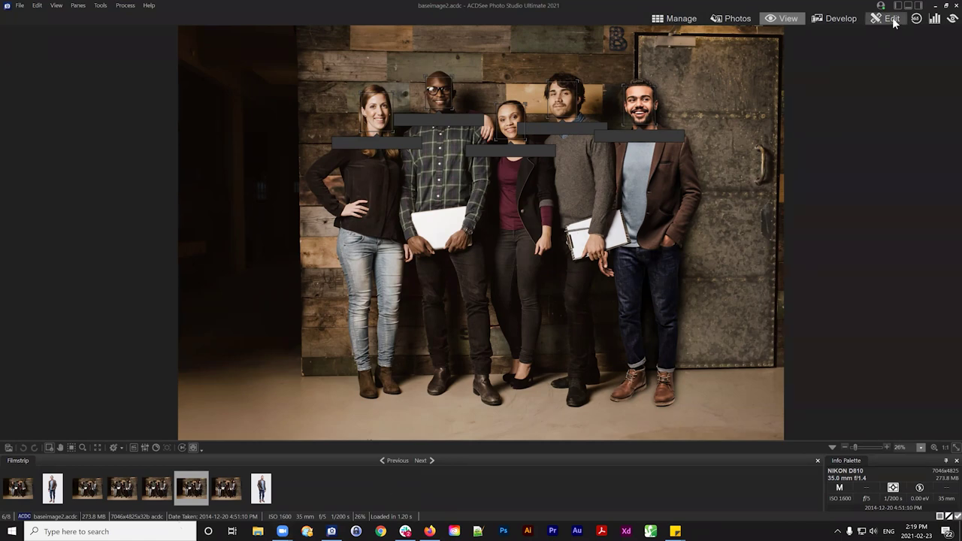
pyautogui.press('f')
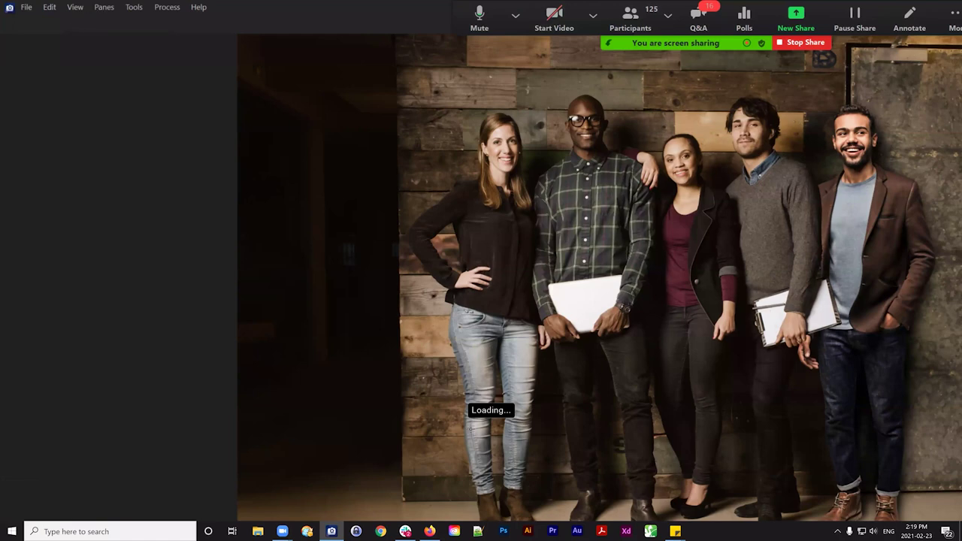
pyautogui.press('f')
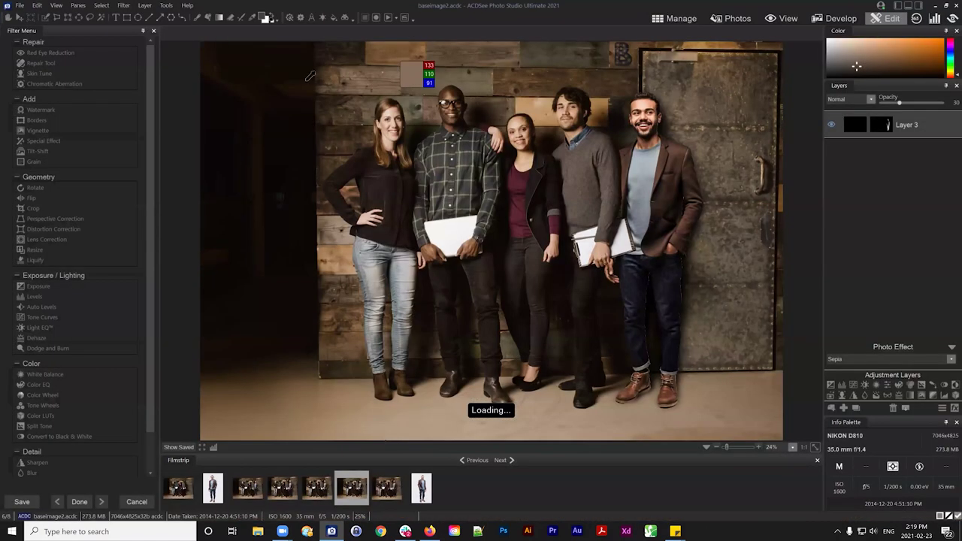
# Step: Open the selection overlay options and apply Selection Highlighted with the red overlay color
pyautogui.click(103, 6)
pyautogui.click(138, 144)
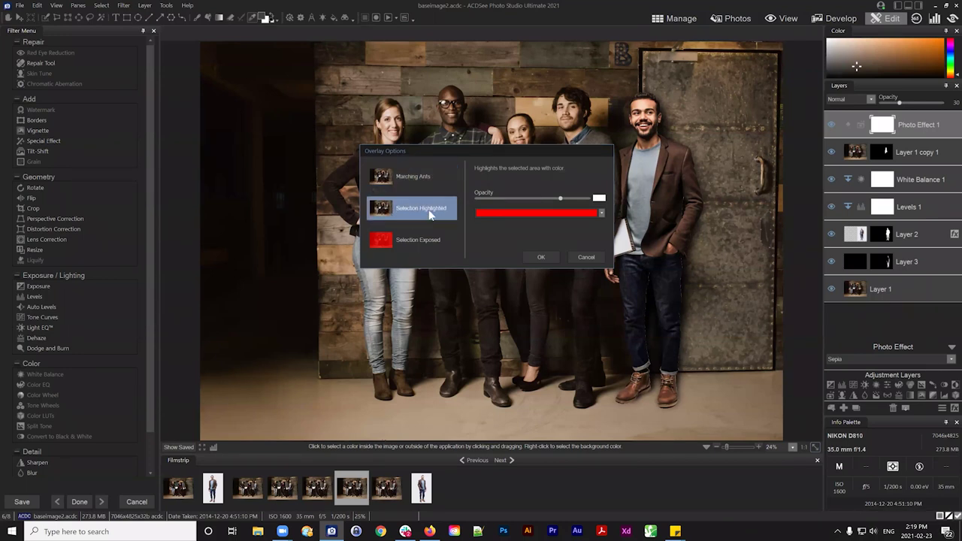
pyautogui.click(541, 257)
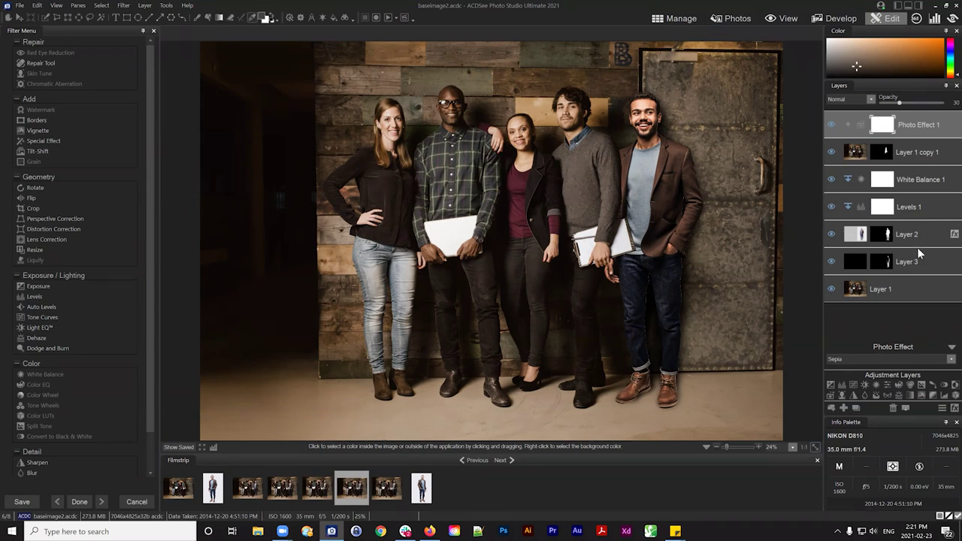
# Step: Select the mask of Layer 1 copy 1, compare the composite with that layer hidden and shown, and dismiss the chat notification
pyautogui.click(859, 161)
pyautogui.click(830, 152)
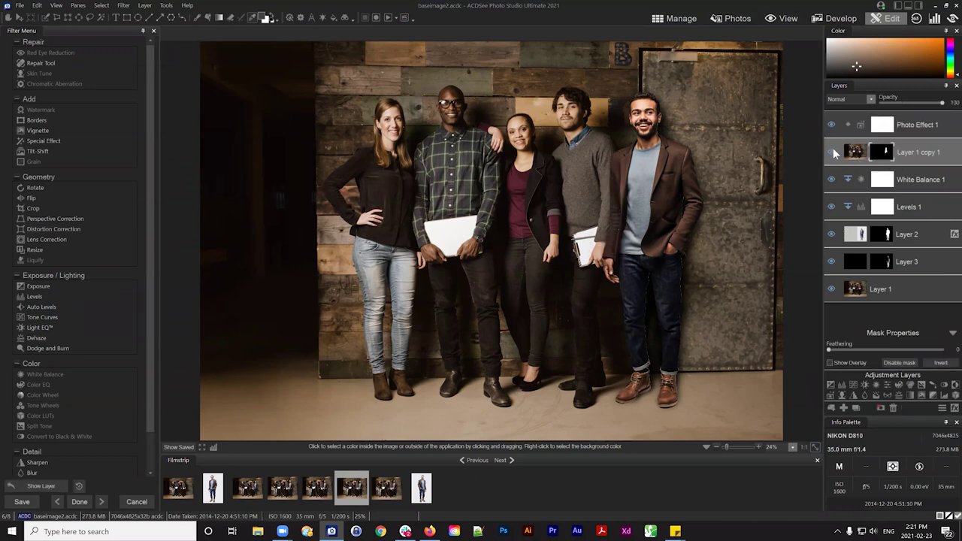
pyautogui.click(831, 151)
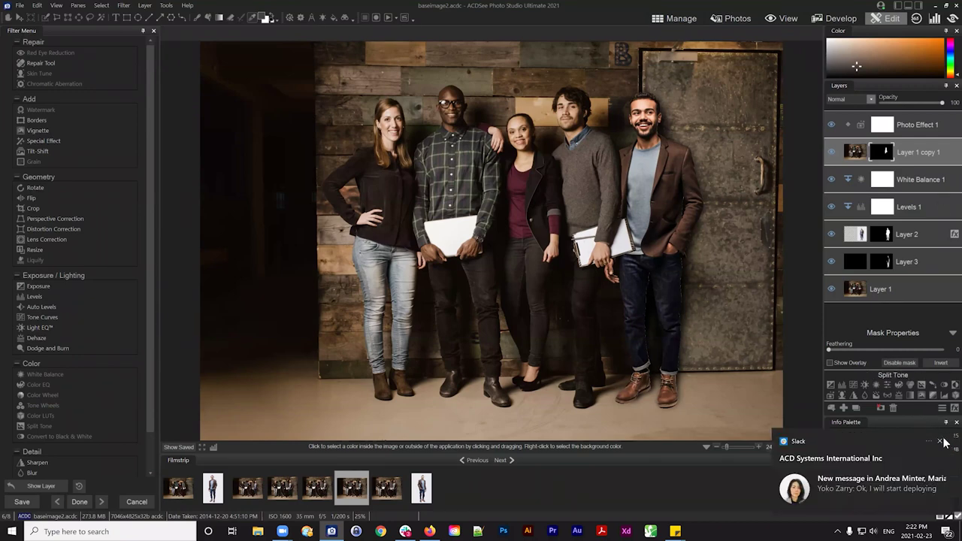
pyautogui.click(940, 441)
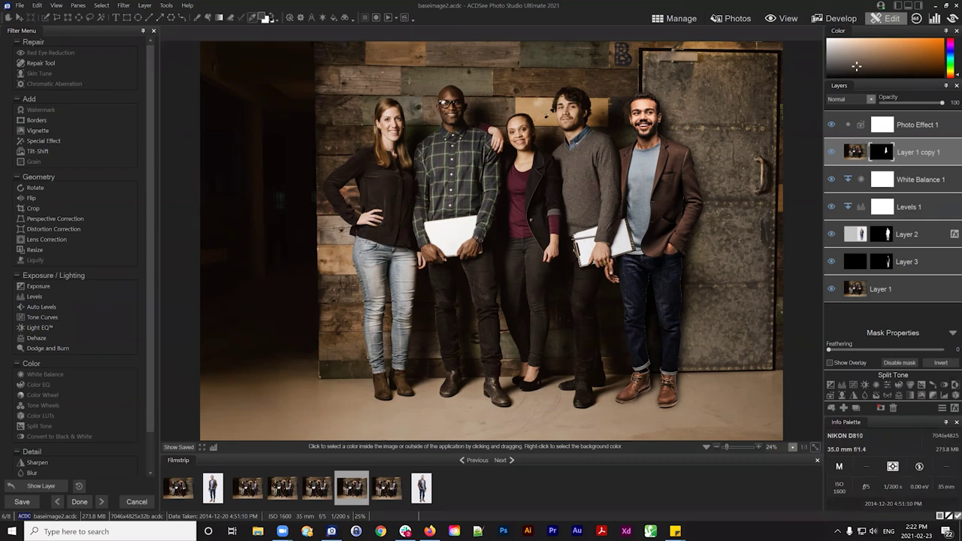
# Step: Activate the selection brush, open its nib settings and adjust the nib width
pyautogui.click(198, 18)
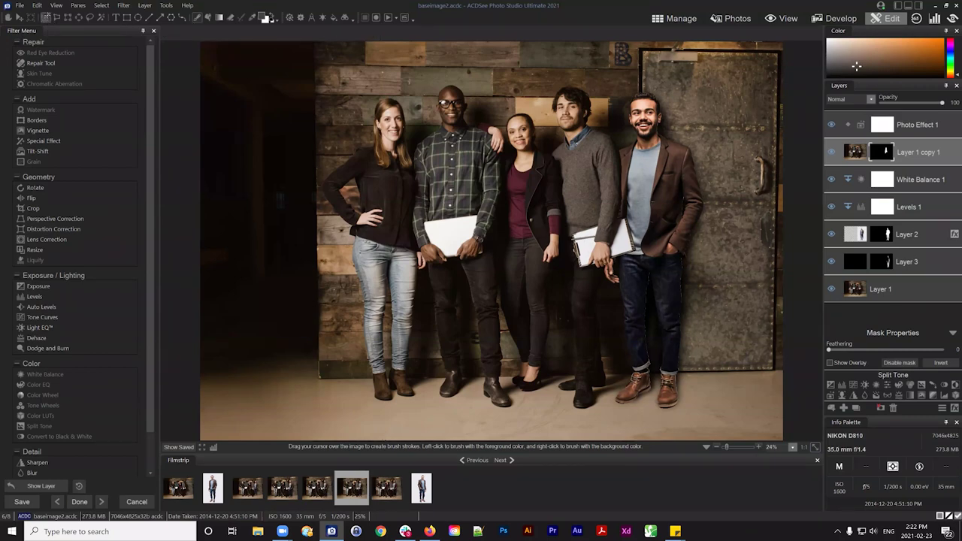
pyautogui.click(78, 17)
pyautogui.click(385, 35)
pyautogui.click(424, 46)
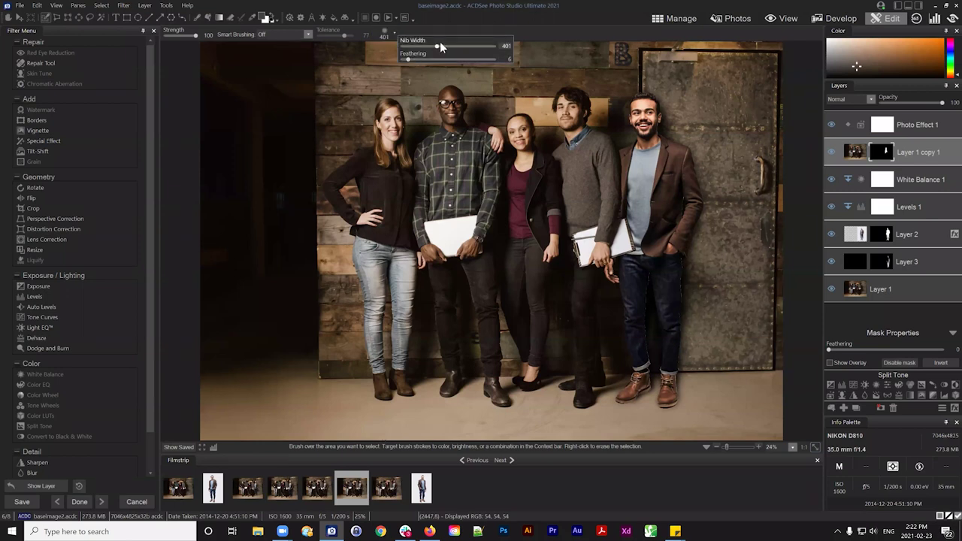
pyautogui.moveTo(425, 45)
pyautogui.mouseDown()
pyautogui.moveTo(446, 45)
pyautogui.moveTo(433, 58)
pyautogui.moveTo(443, 57)
pyautogui.moveTo(421, 55)
pyautogui.mouseUp()
# Step: Switch to the Brush tool and try several nib widths over the image, ending at 241
pyautogui.press('b')
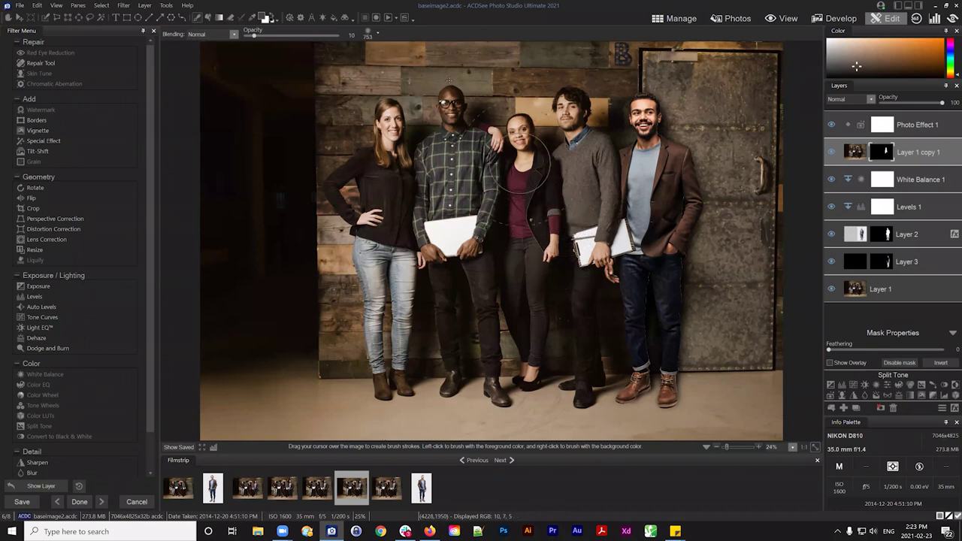
pyautogui.click(376, 36)
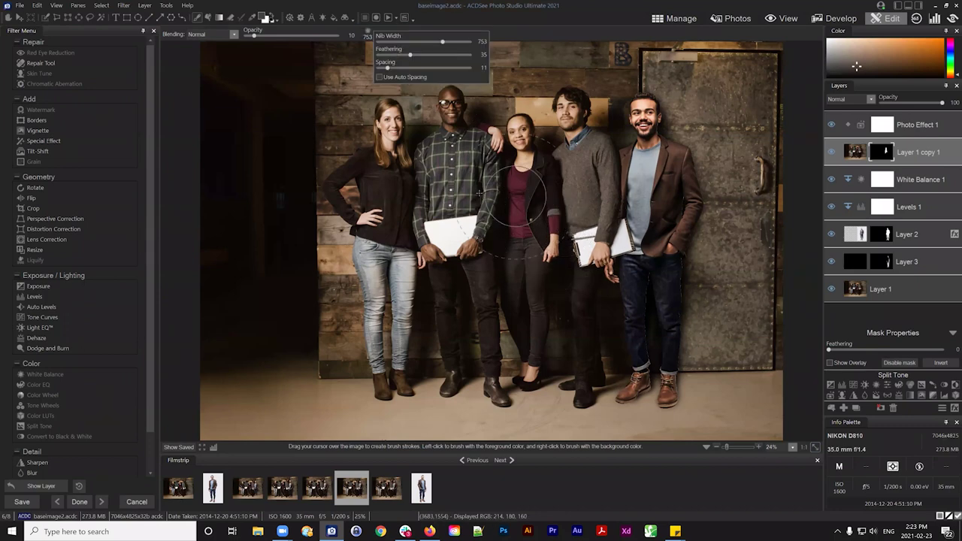
pyautogui.scroll(-5, 176, 155)
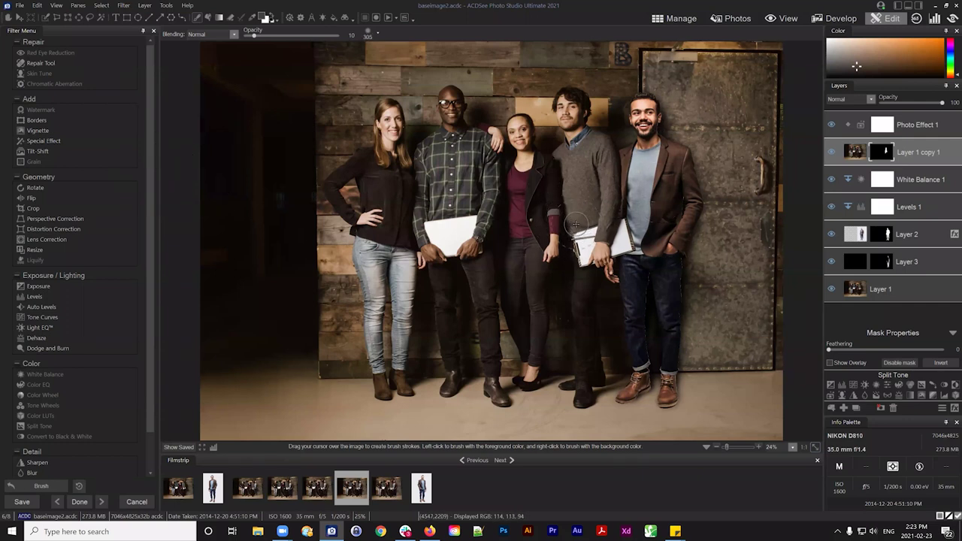
pyautogui.scroll(2, 578, 238)
pyautogui.scroll(2, 582, 242)
pyautogui.scroll(-5, 566, 220)
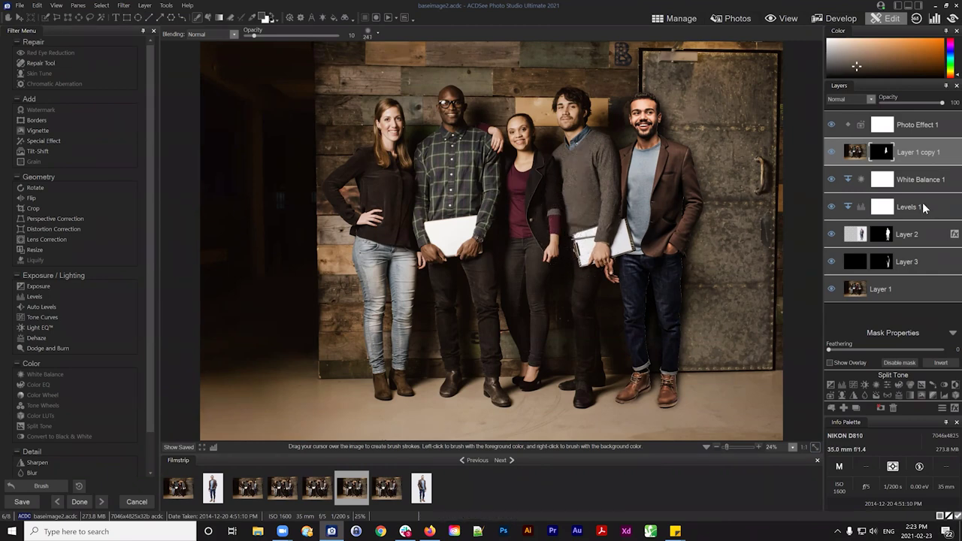